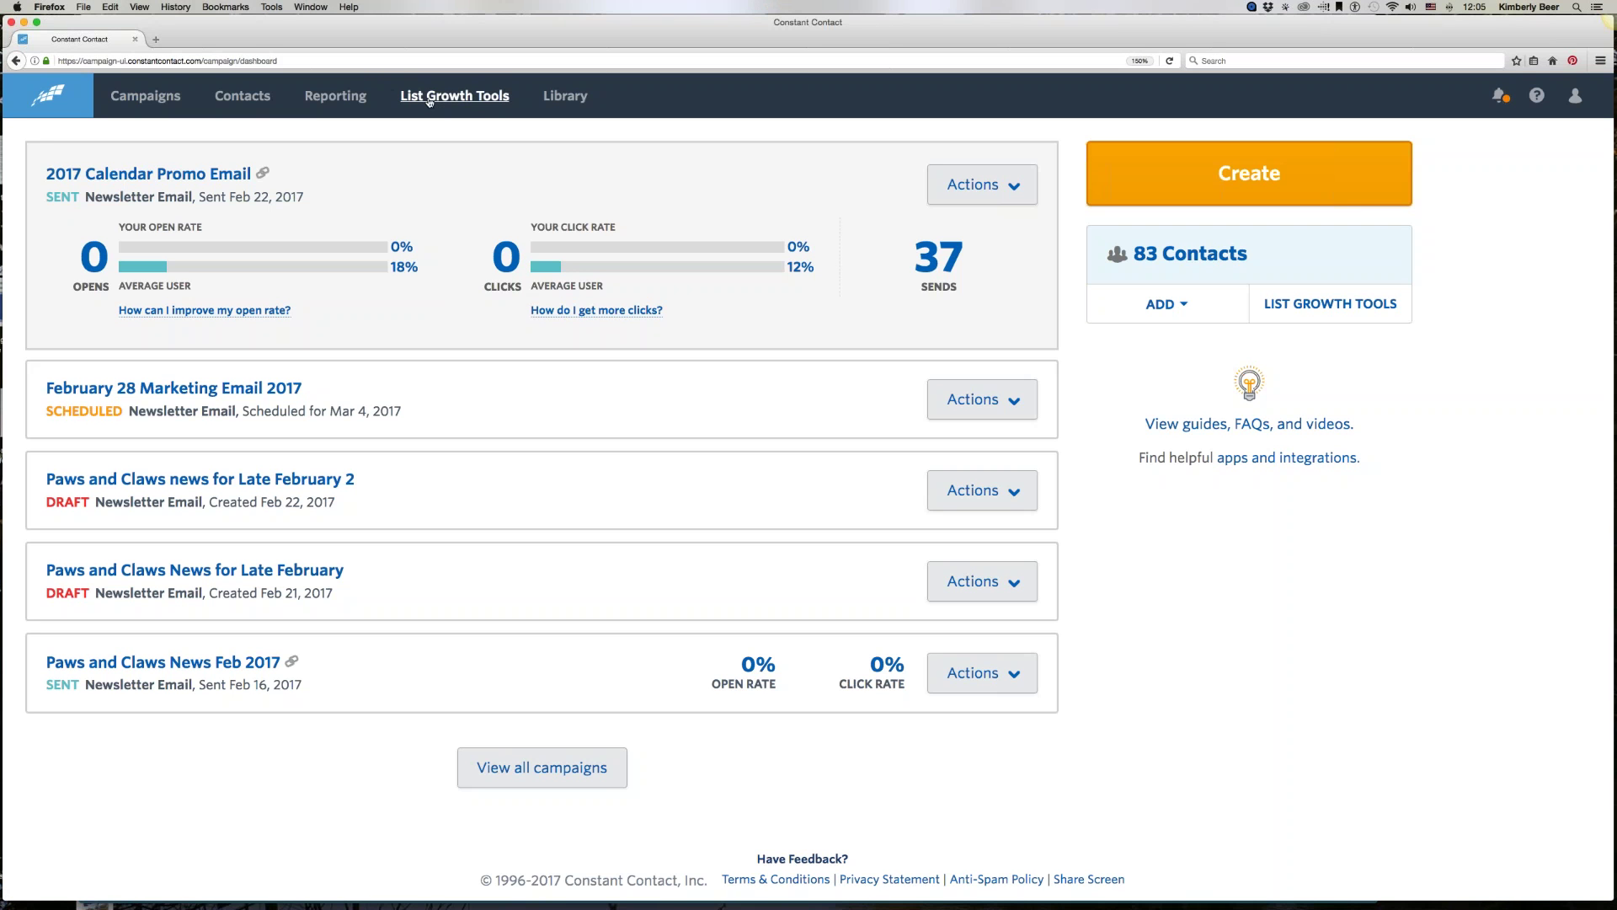
Step: Open the List Growth Tools page and enlarge it to 150% zoom
{"action": "left_click", "coordinate": [455, 96]}
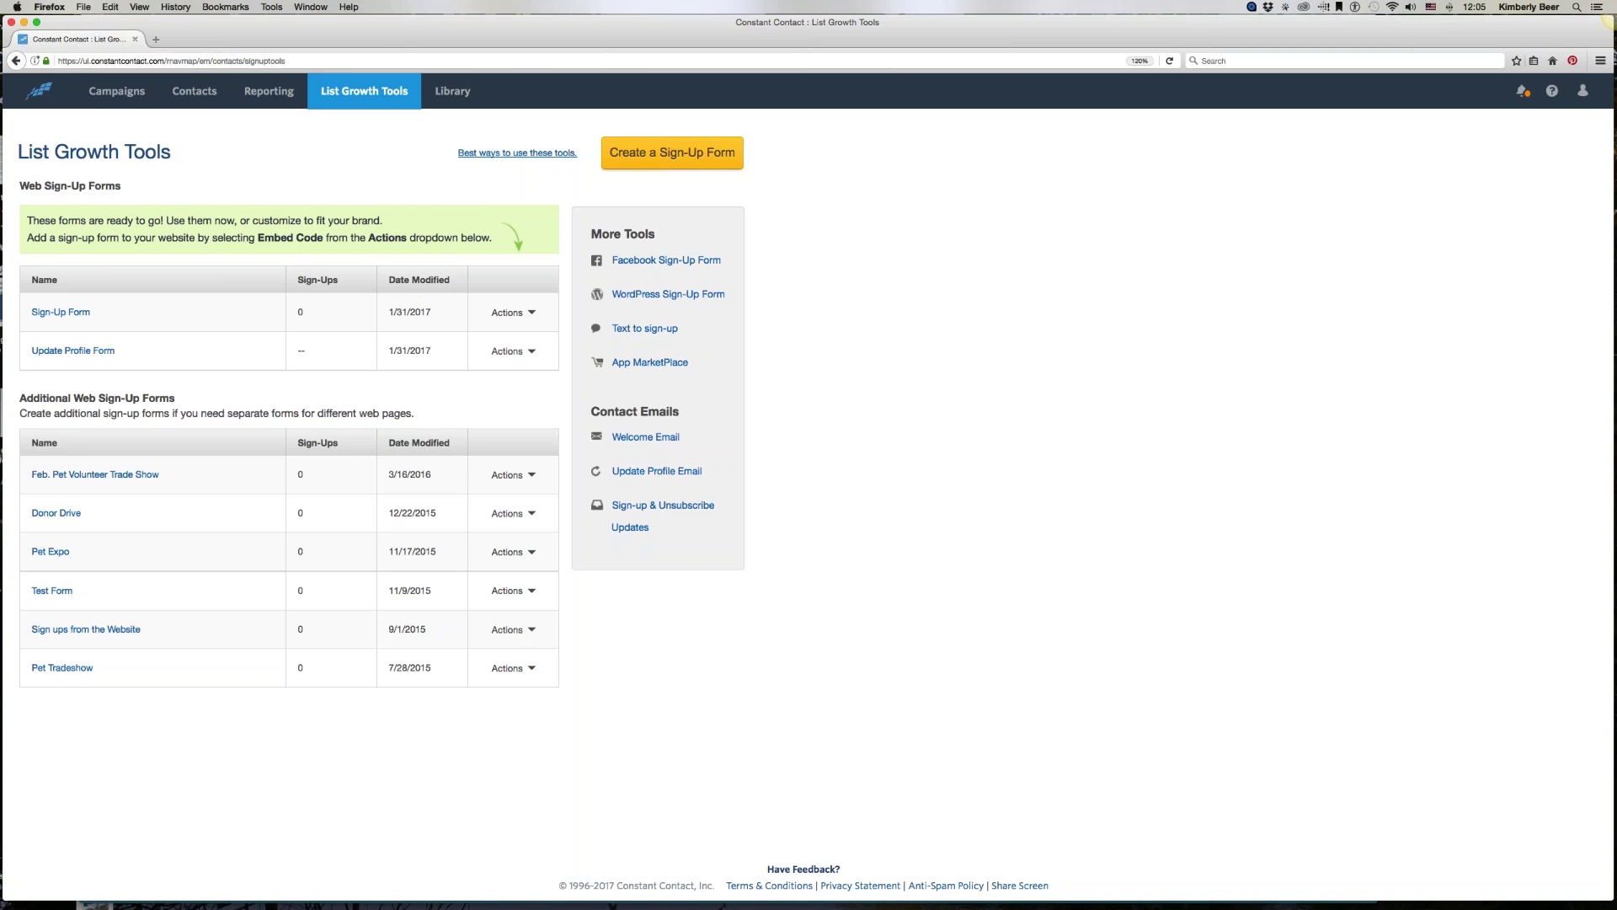
{"action": "key", "text": "super+plus"}
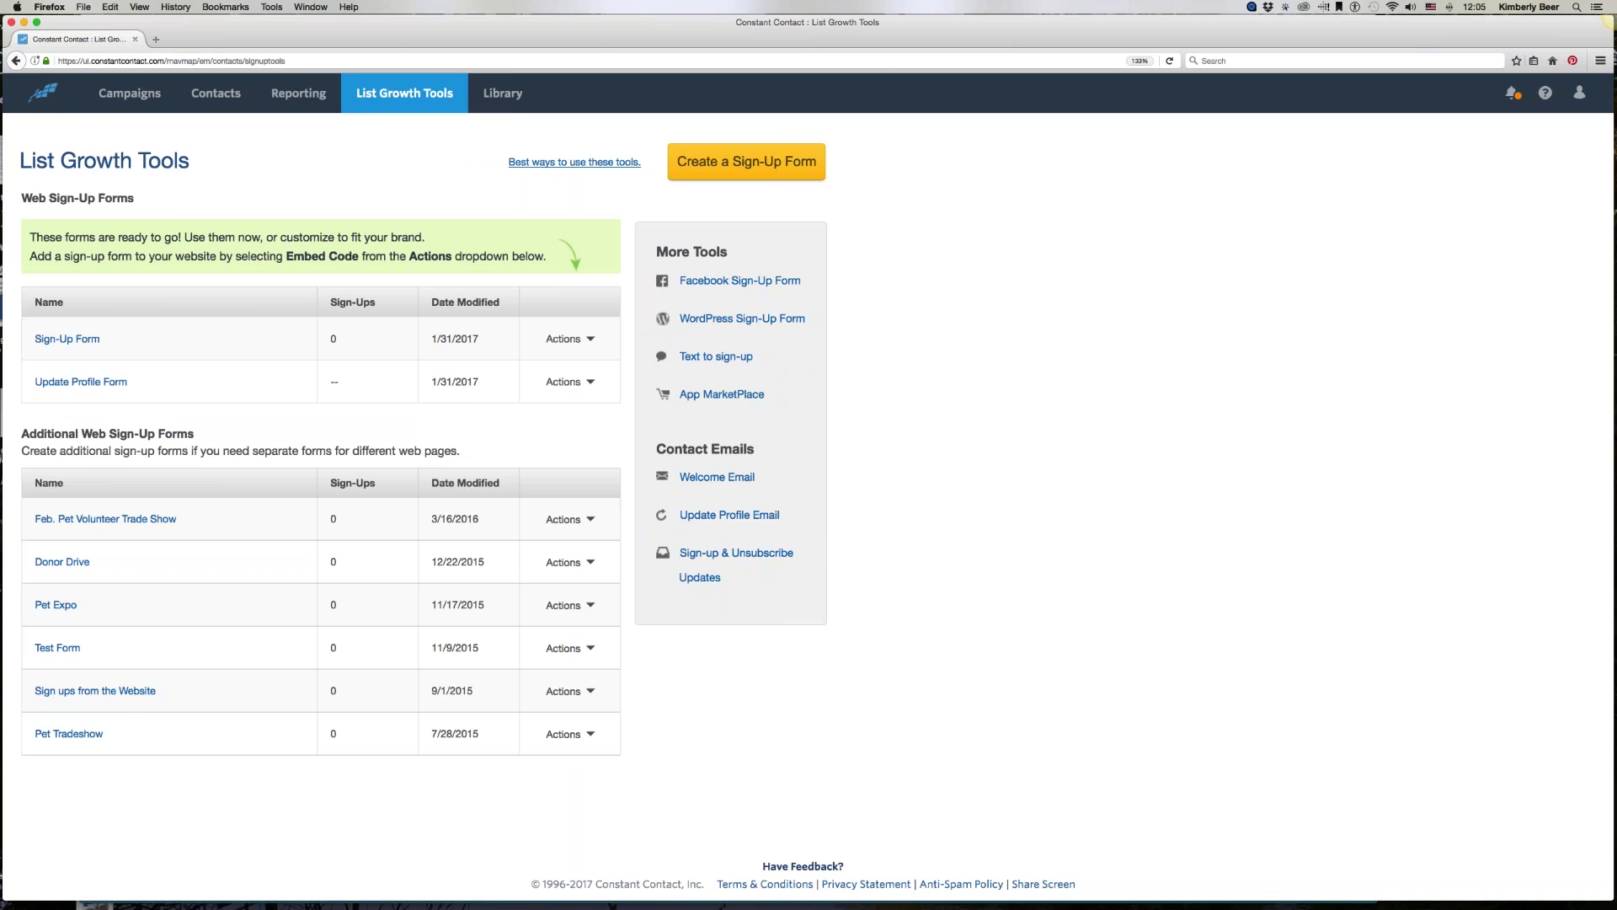
{"action": "key", "text": "super+plus"}
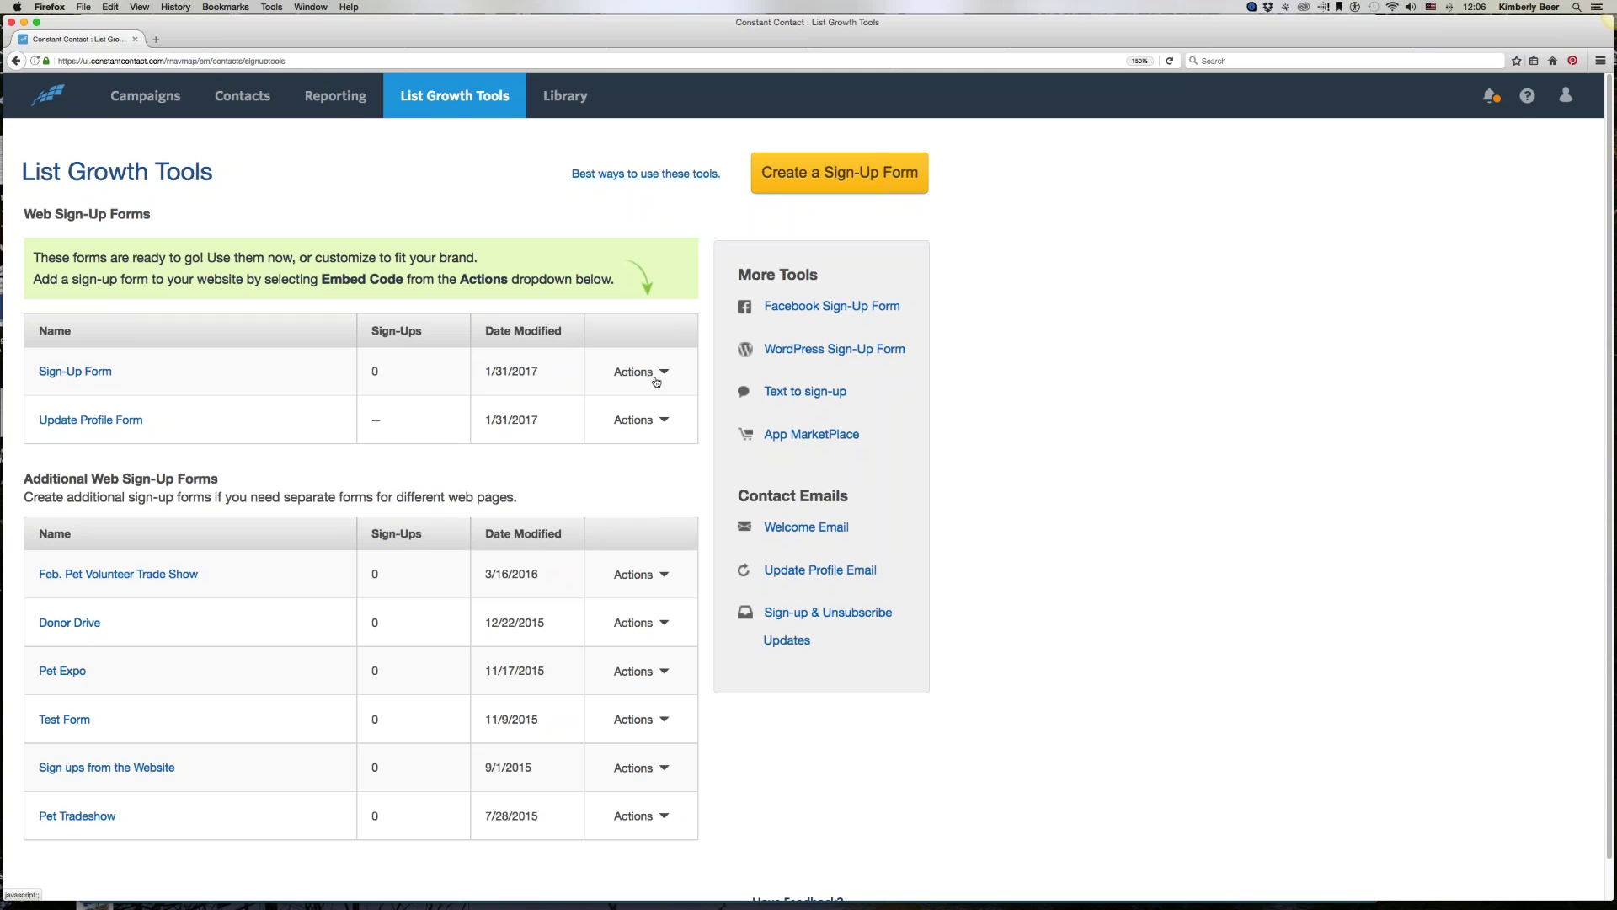
Step: Preview the default Sign-Up Form from its heading to the permission notice, and close the preview
{"action": "left_click", "coordinate": [623, 372]}
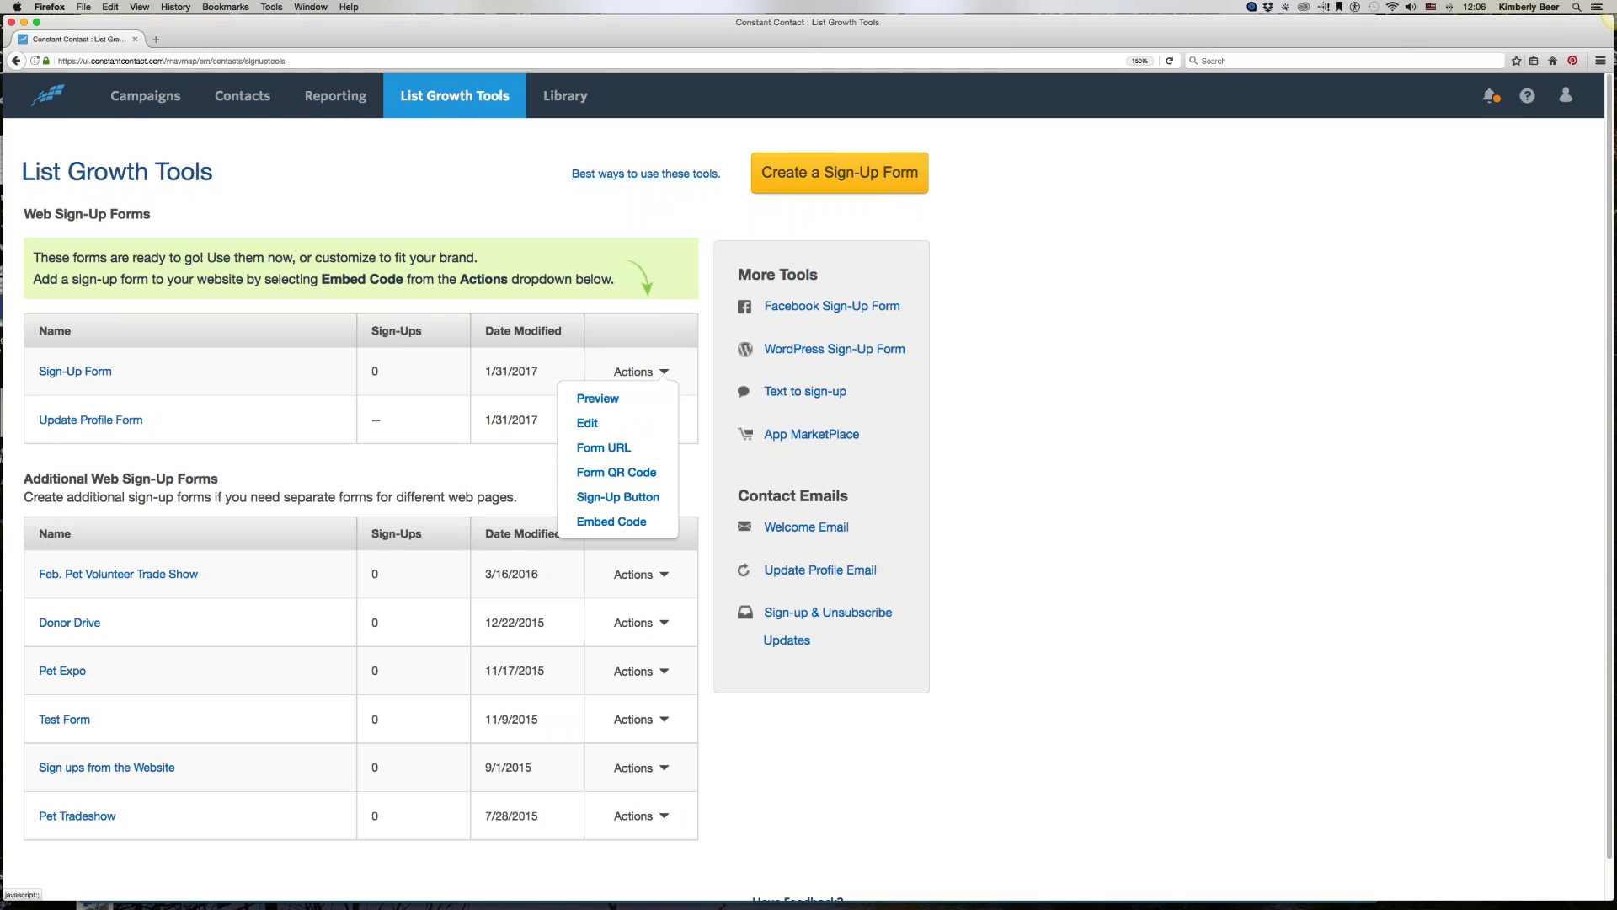
{"action": "left_click", "coordinate": [590, 401]}
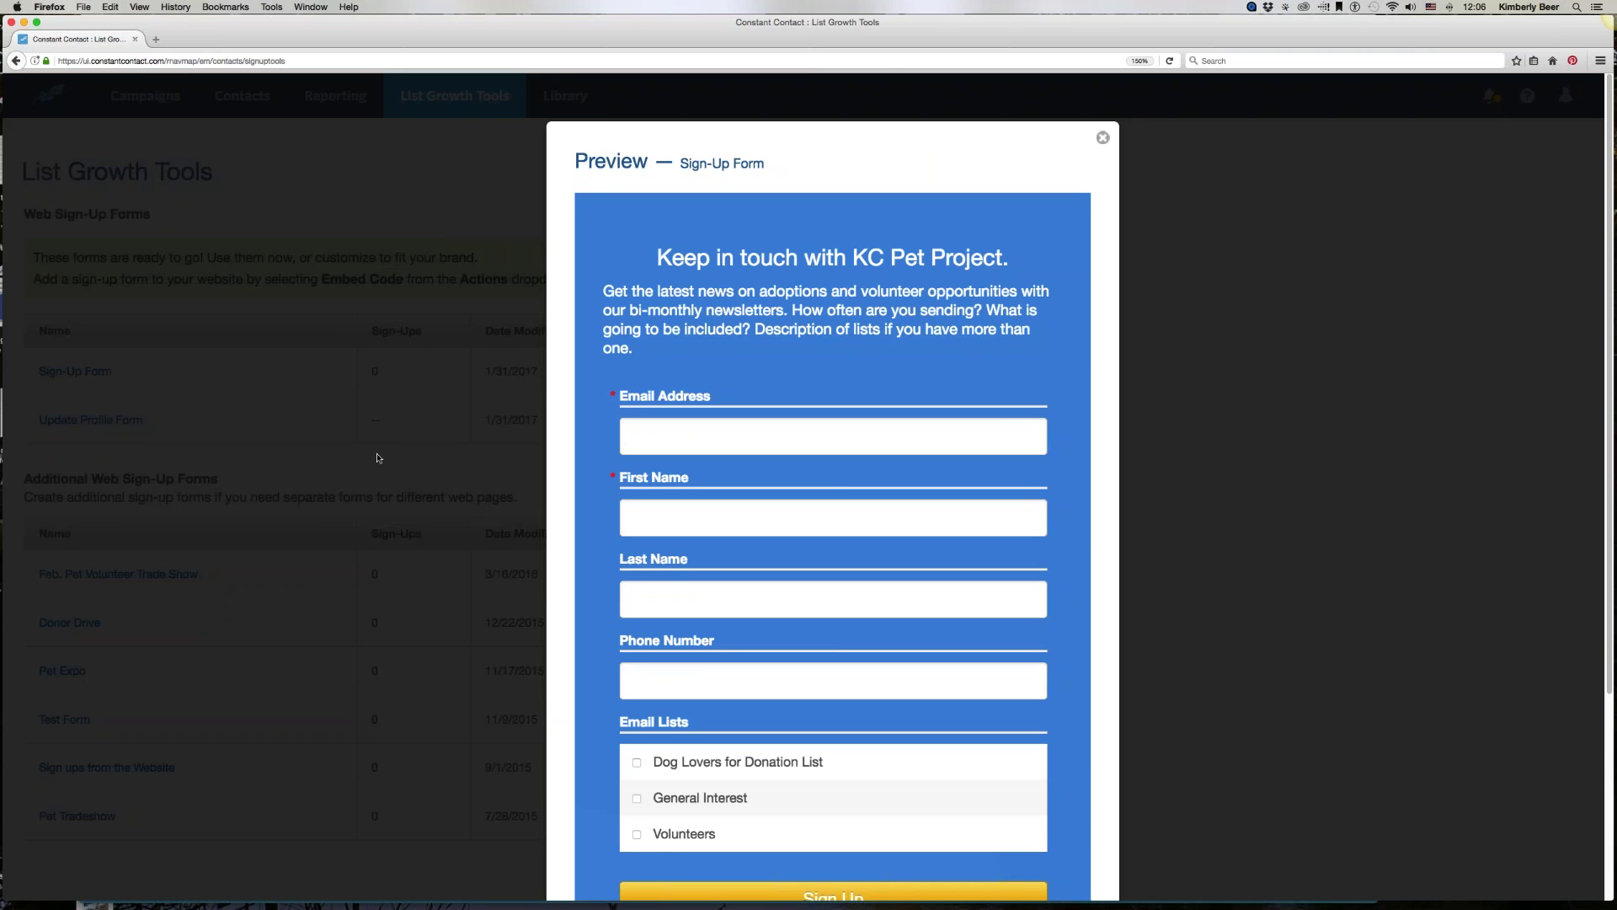
{"action": "scroll", "coordinate": [378, 457], "scroll_direction": "down", "scroll_amount": 5}
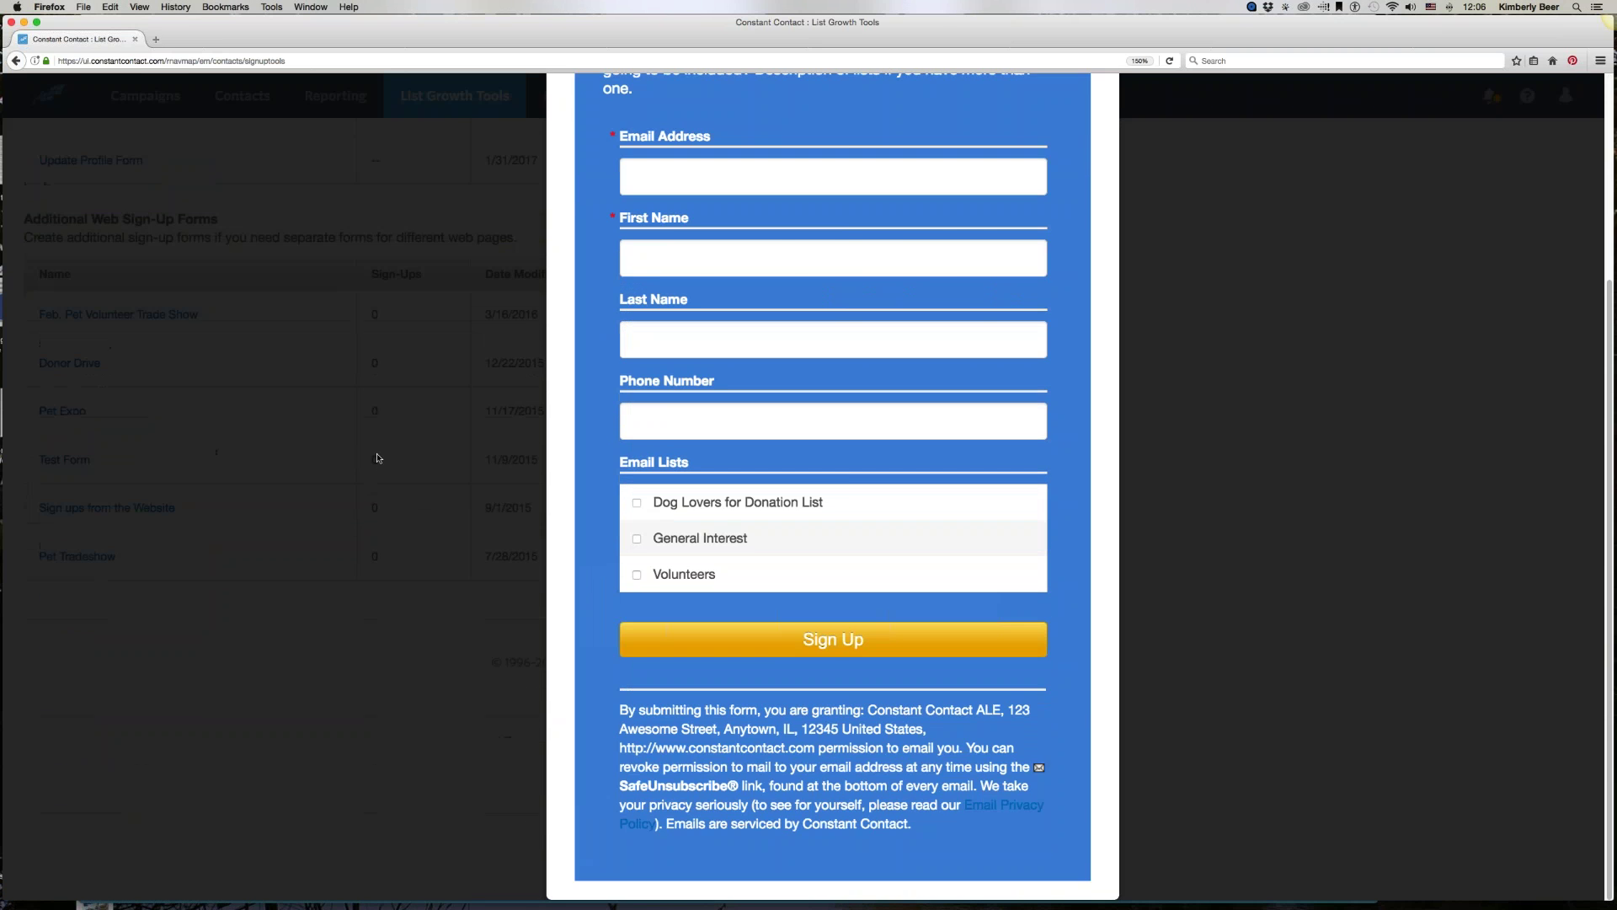
{"action": "scroll", "coordinate": [377, 458], "scroll_direction": "up", "scroll_amount": 5}
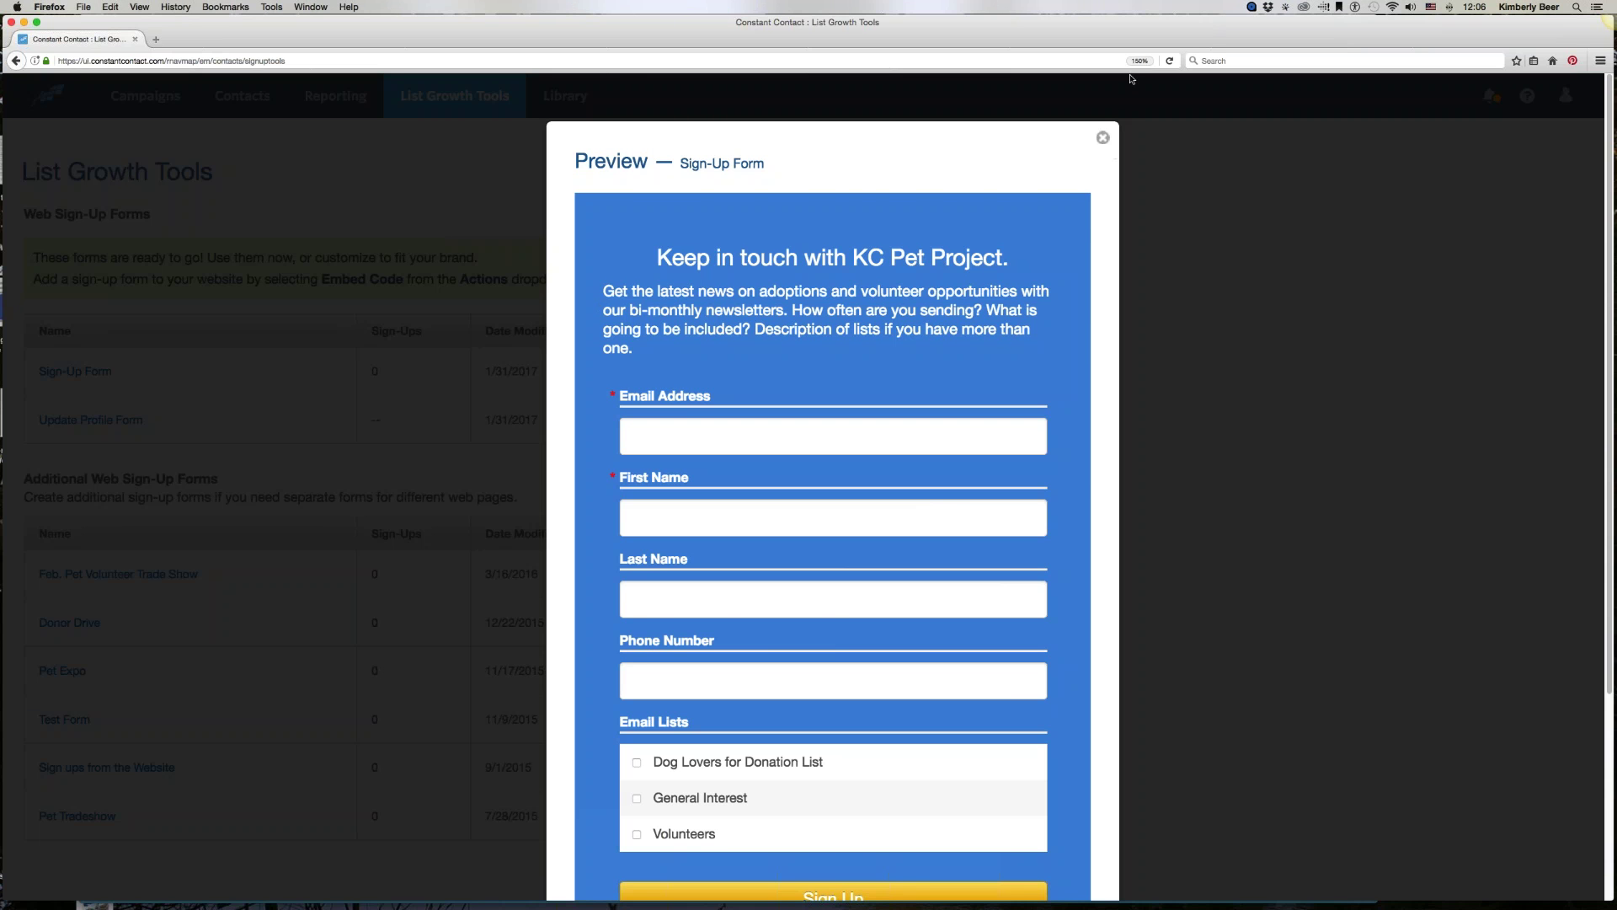
{"action": "scroll", "coordinate": [832, 488], "scroll_direction": "down", "scroll_amount": 3}
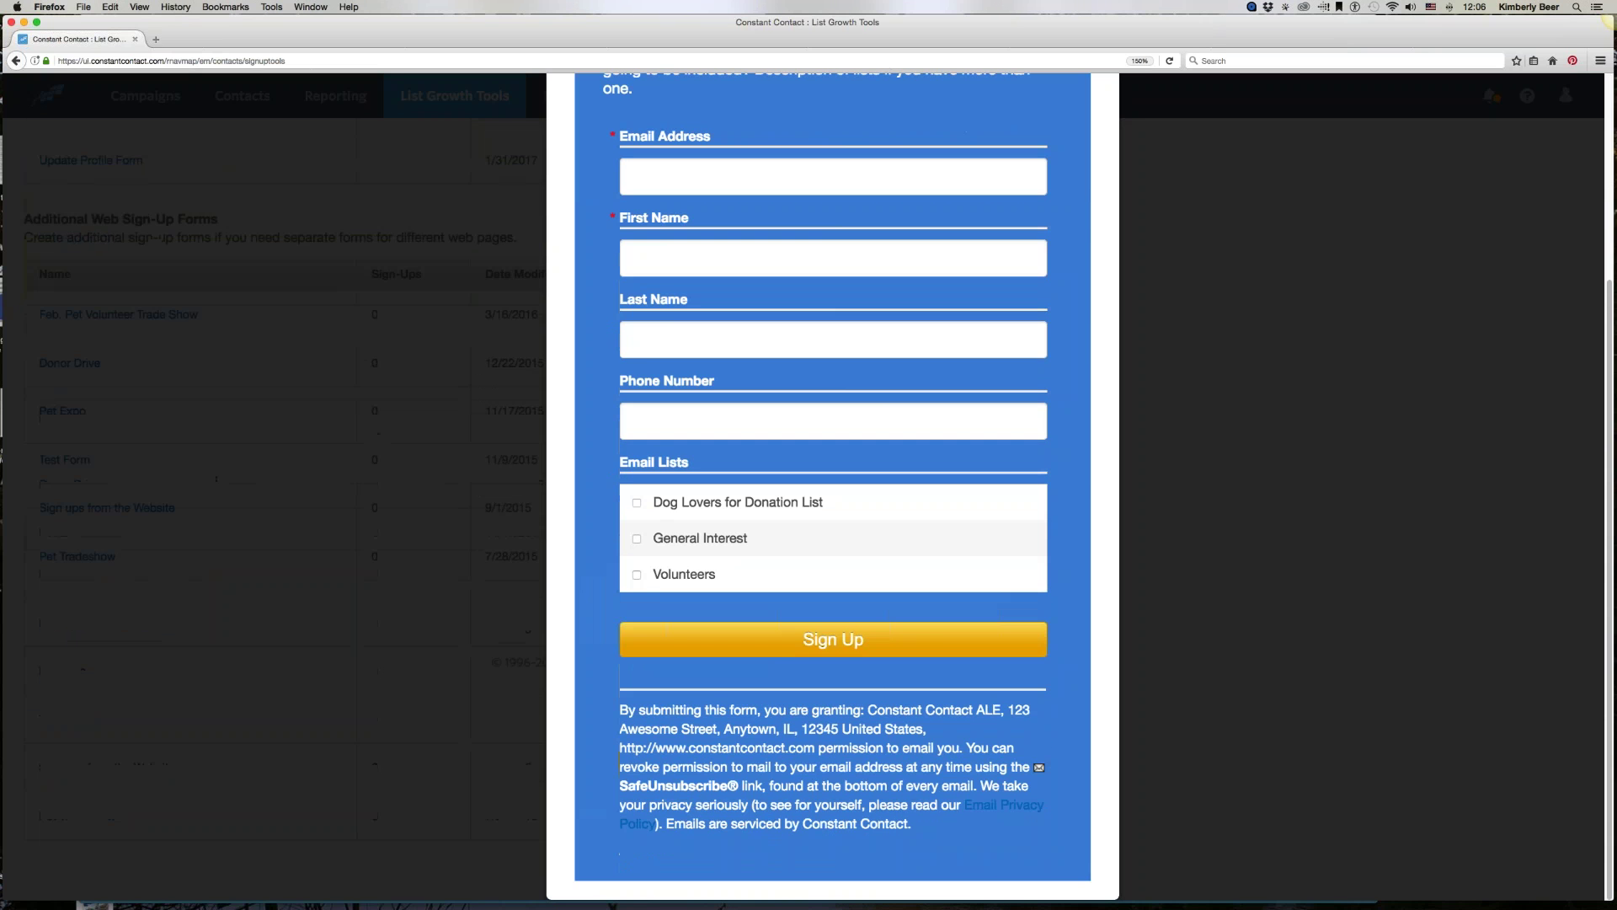
{"action": "scroll", "coordinate": [833, 489], "scroll_direction": "up", "scroll_amount": 3}
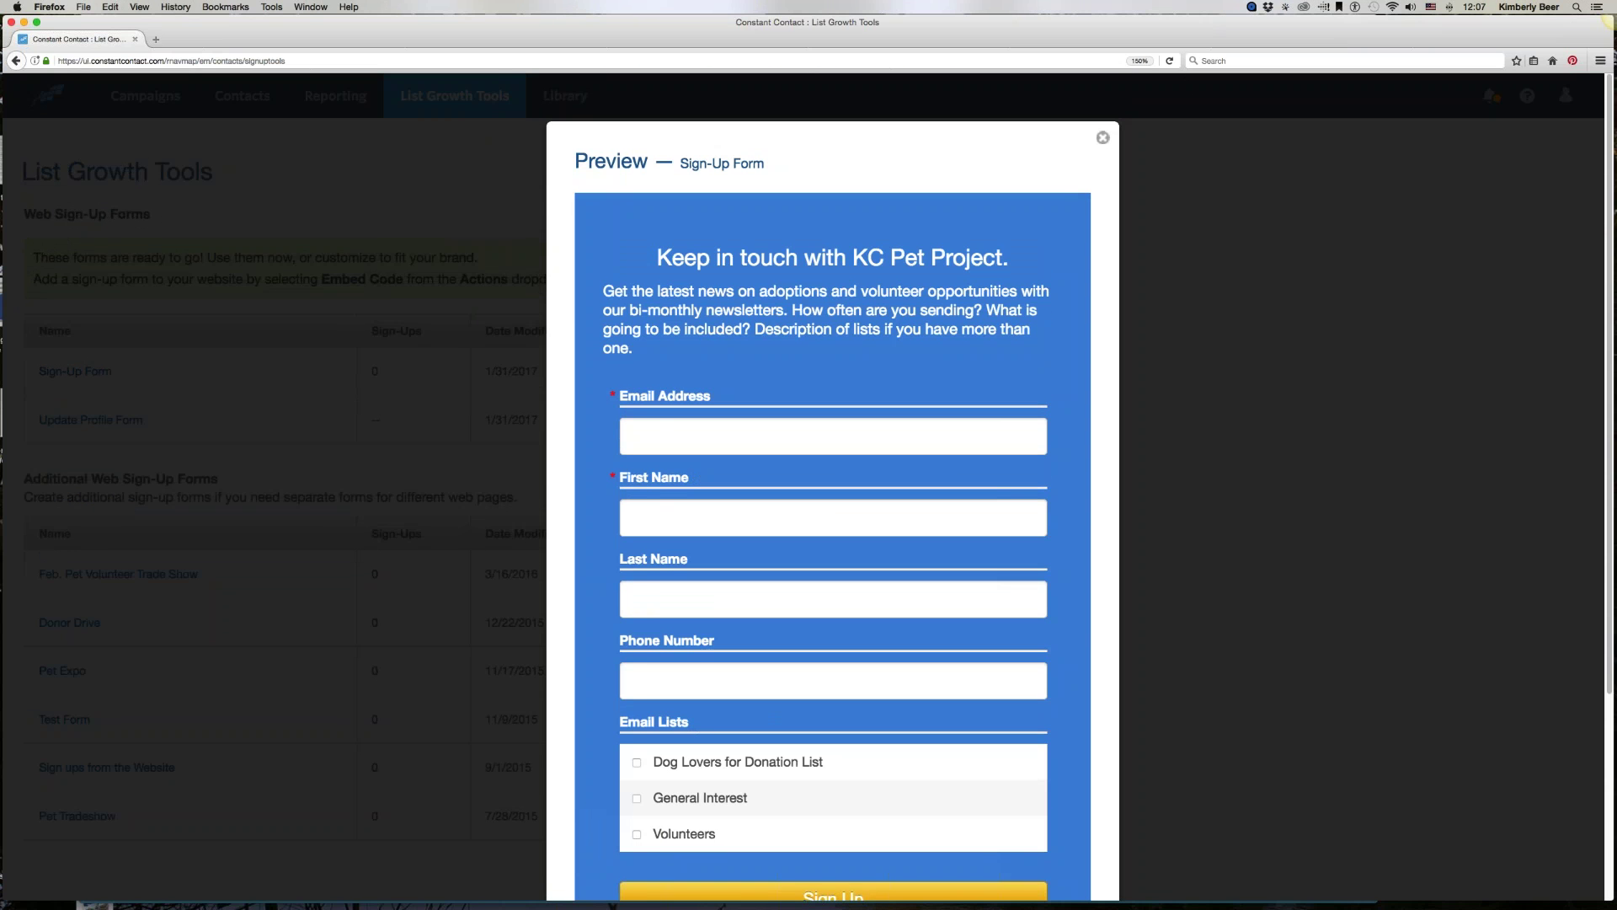
{"action": "left_click", "coordinate": [1102, 139]}
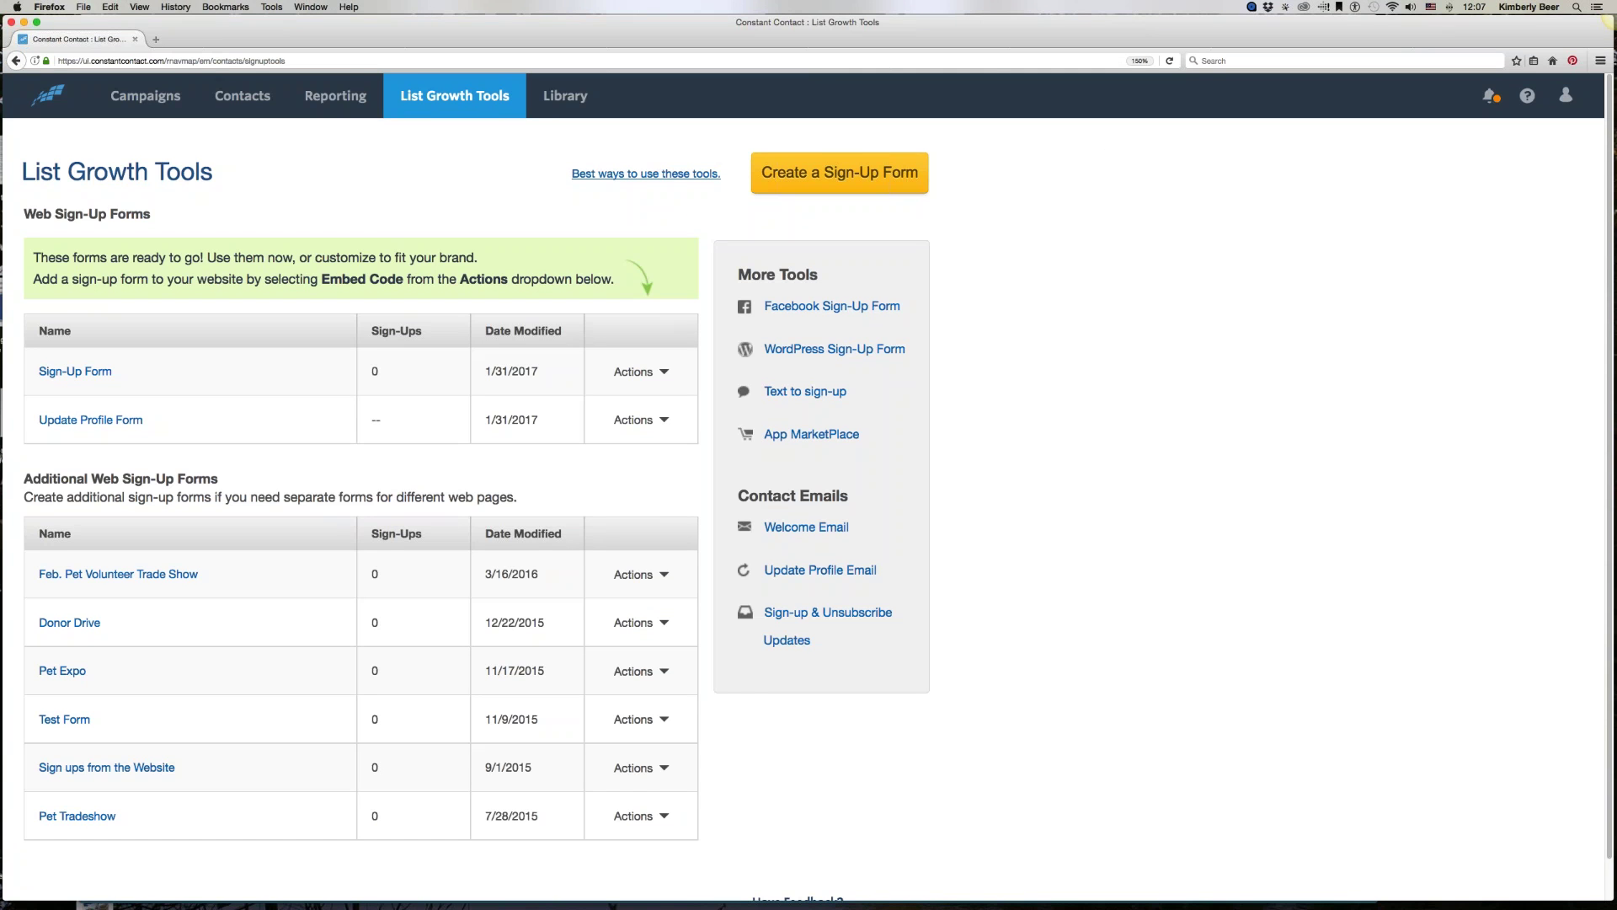
Step: Open the default Sign-Up Form for editing and highlight the second paragraph of its description
{"action": "left_click", "coordinate": [625, 373]}
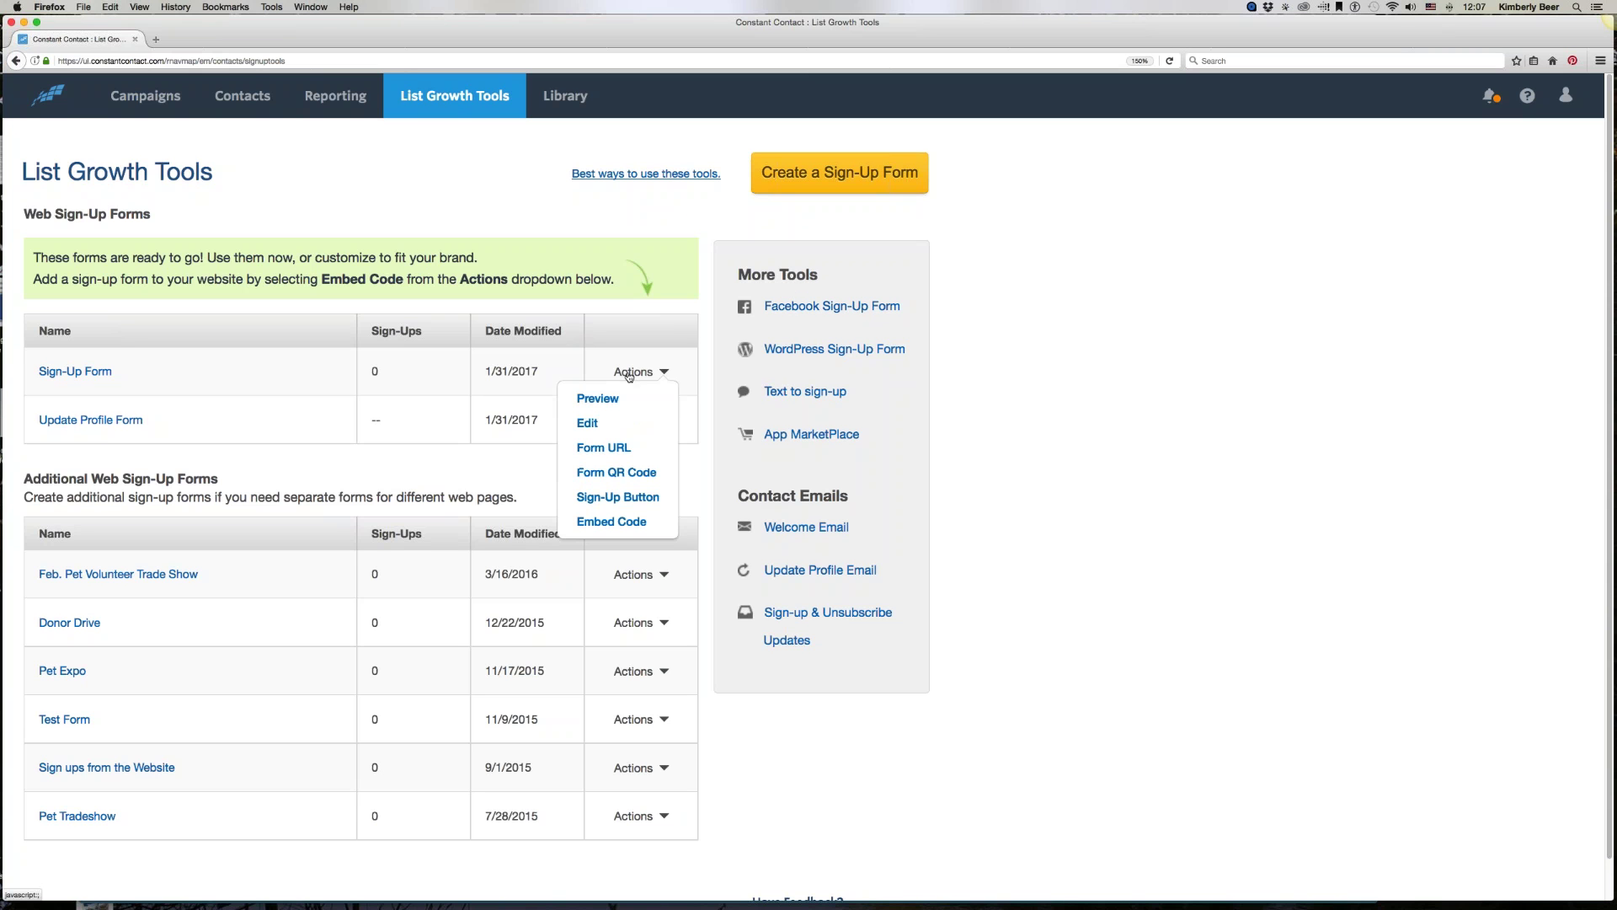
{"action": "left_click", "coordinate": [582, 424]}
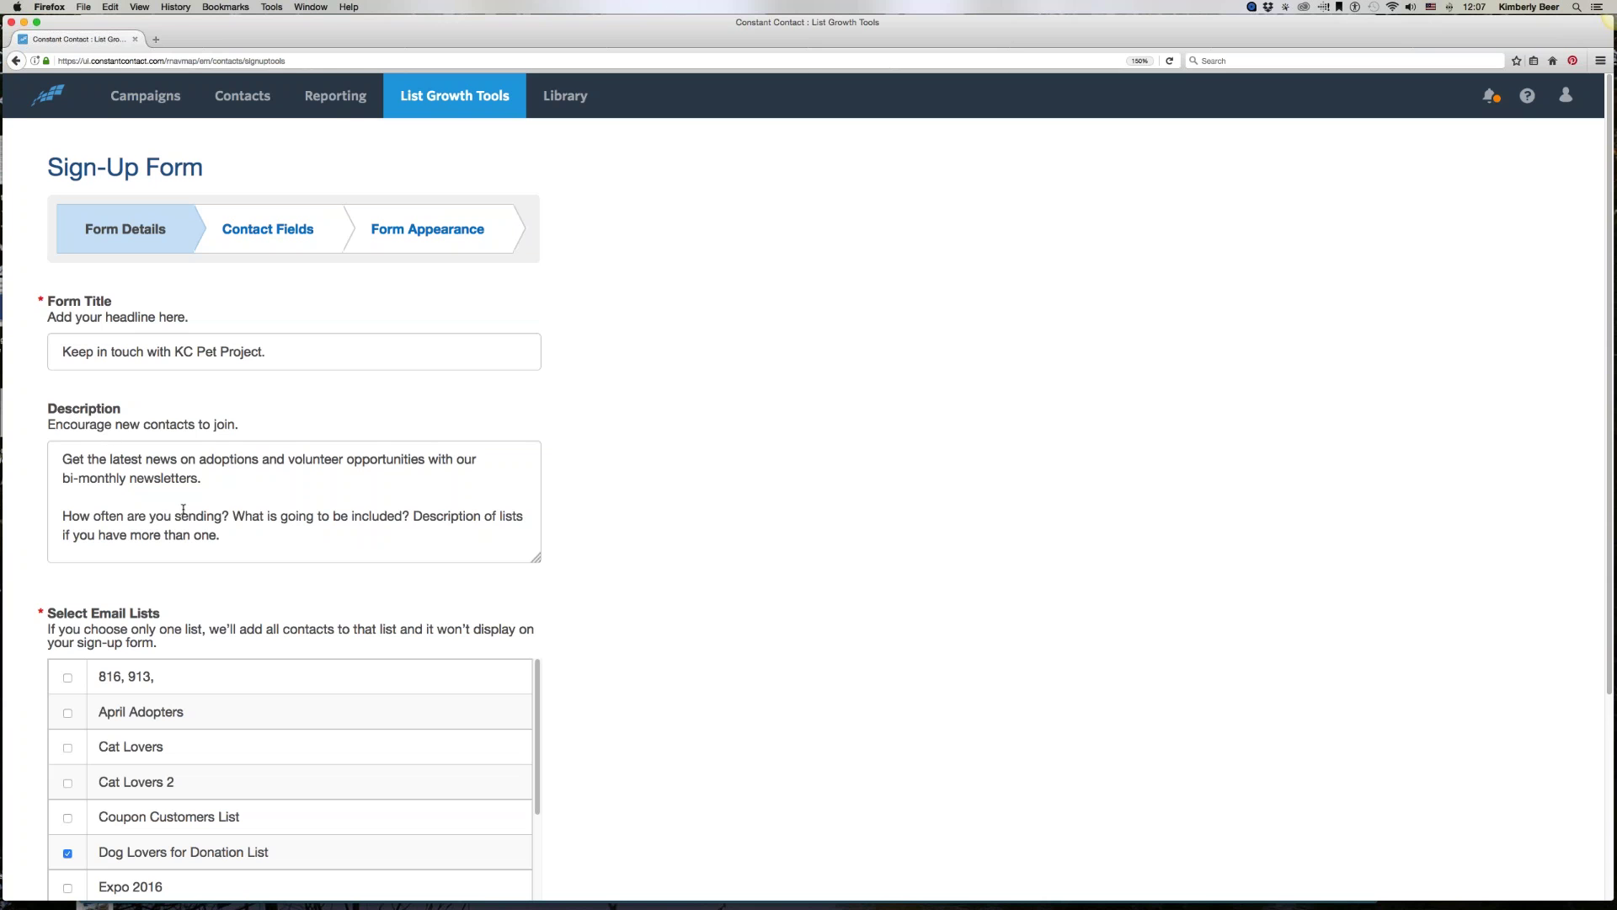
{"action": "left_click_drag", "start_coordinate": [228, 537], "coordinate": [44, 507]}
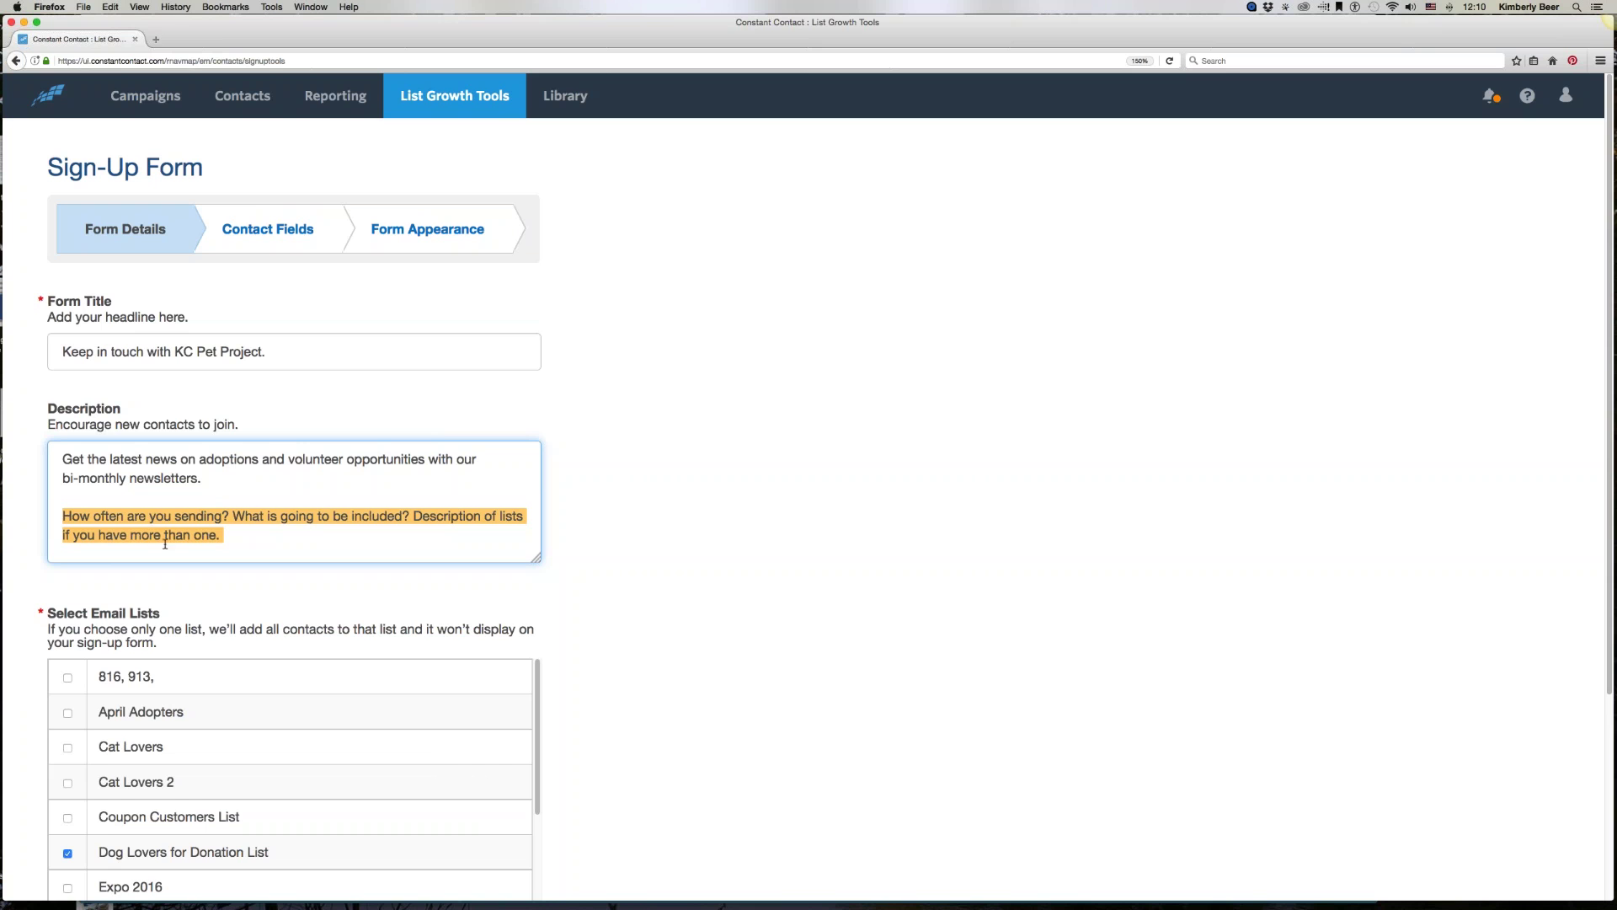
Step: Remove the Dog Lovers for Donation List and Volunteers lists from the form, keeping General Interest, and continue to the contact fields
{"action": "scroll", "coordinate": [165, 543], "scroll_direction": "down", "scroll_amount": 5}
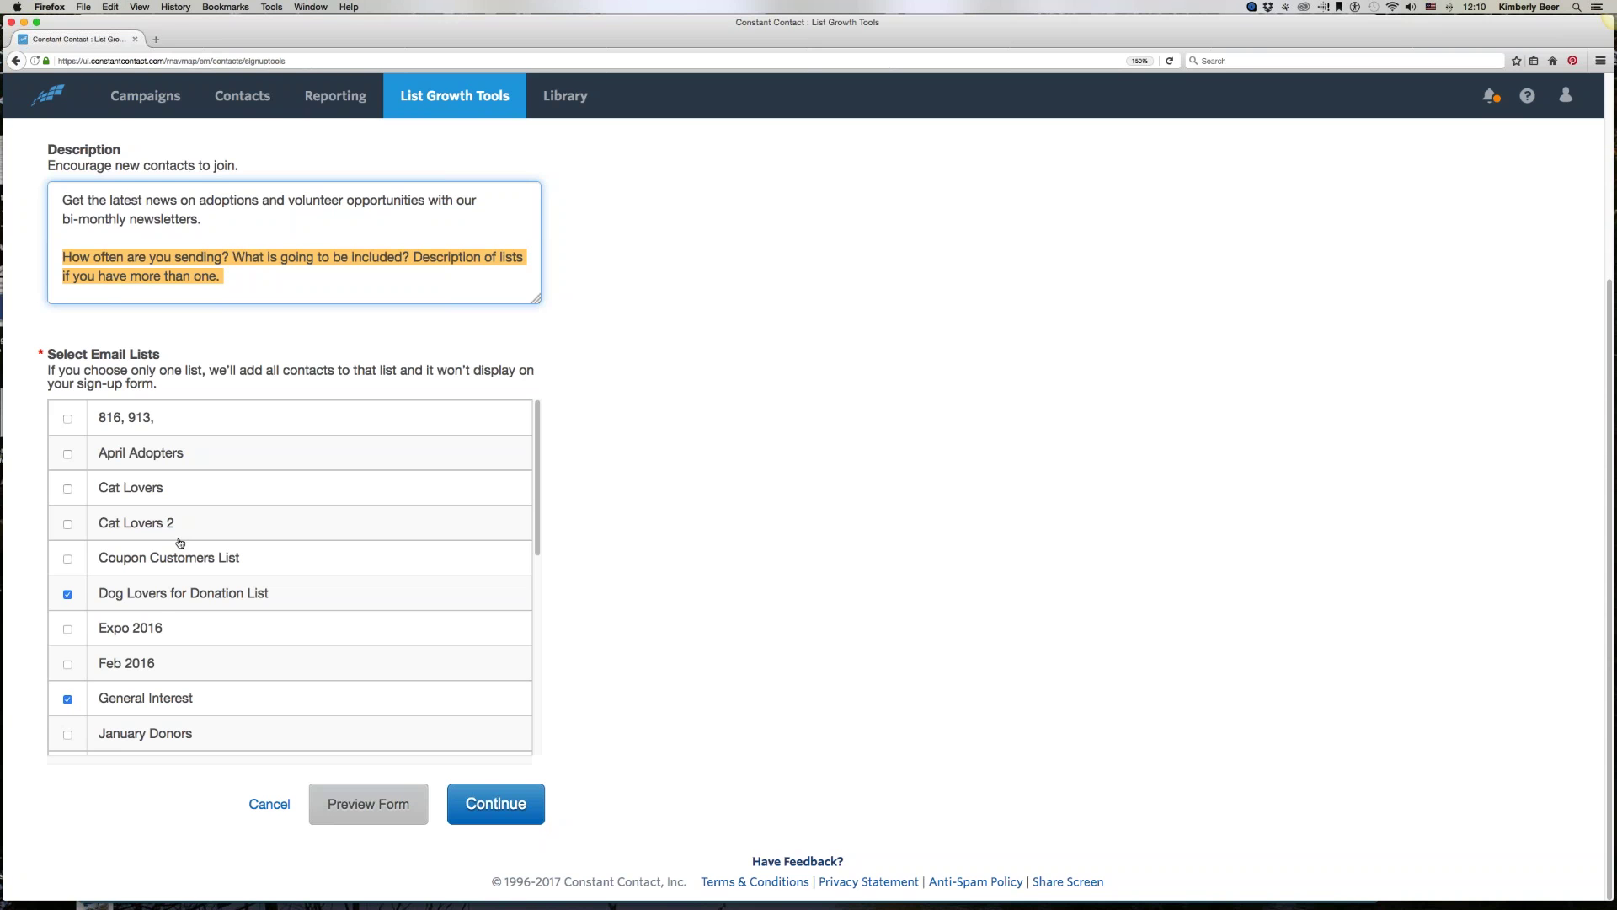
{"action": "scroll", "coordinate": [69, 596], "scroll_direction": "down", "scroll_amount": 3}
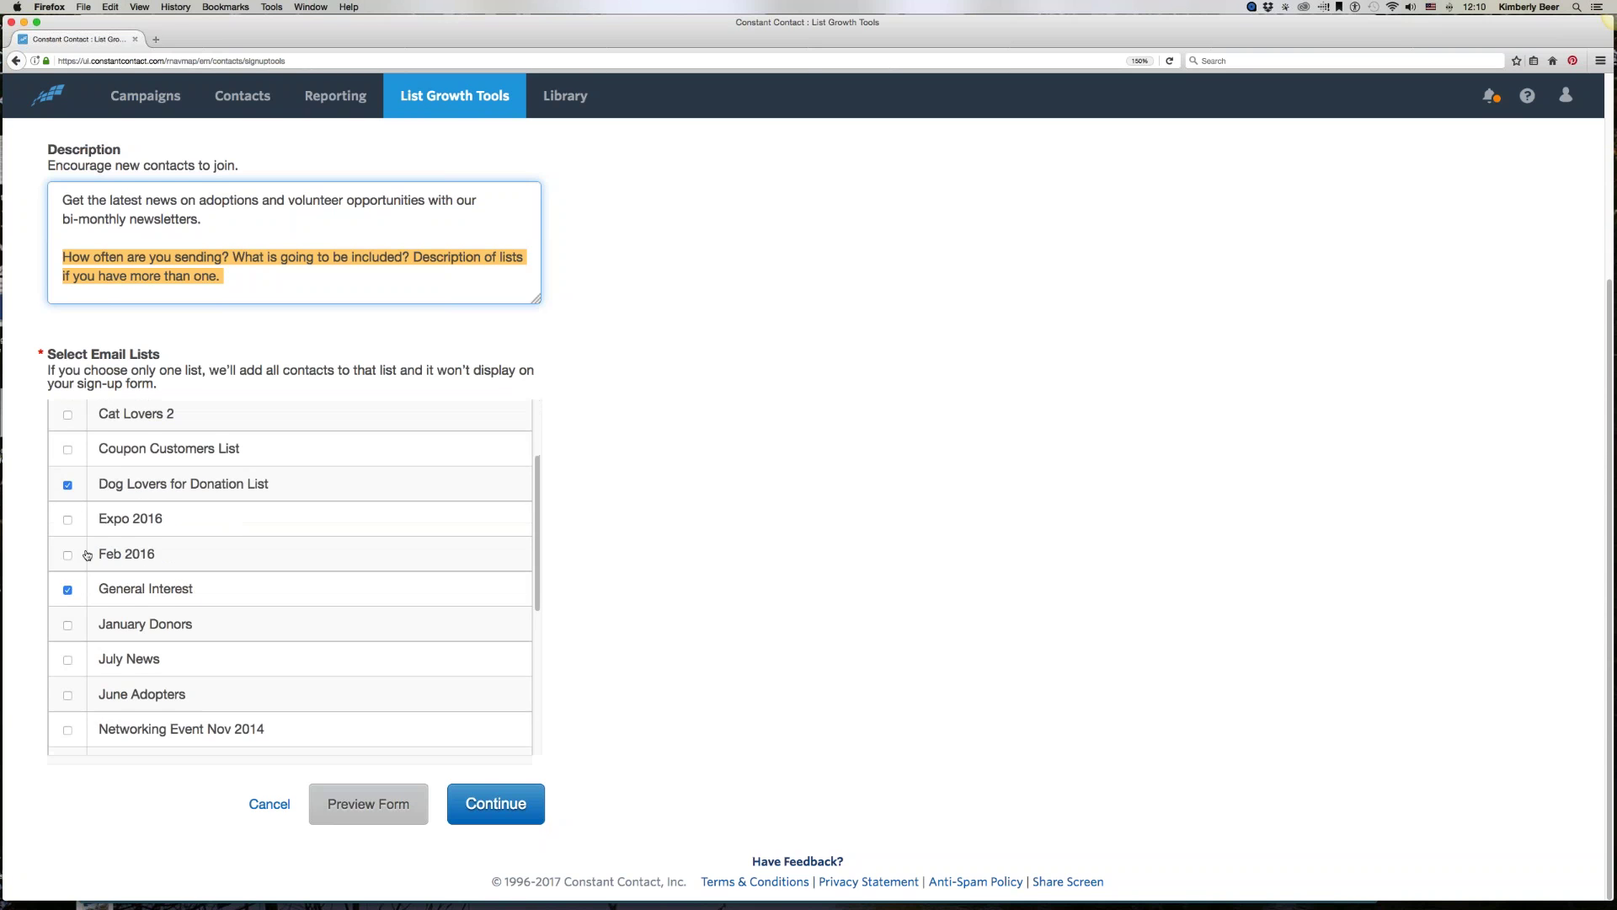
{"action": "left_click", "coordinate": [67, 484]}
{"action": "scroll", "coordinate": [71, 590], "scroll_direction": "down", "scroll_amount": 5}
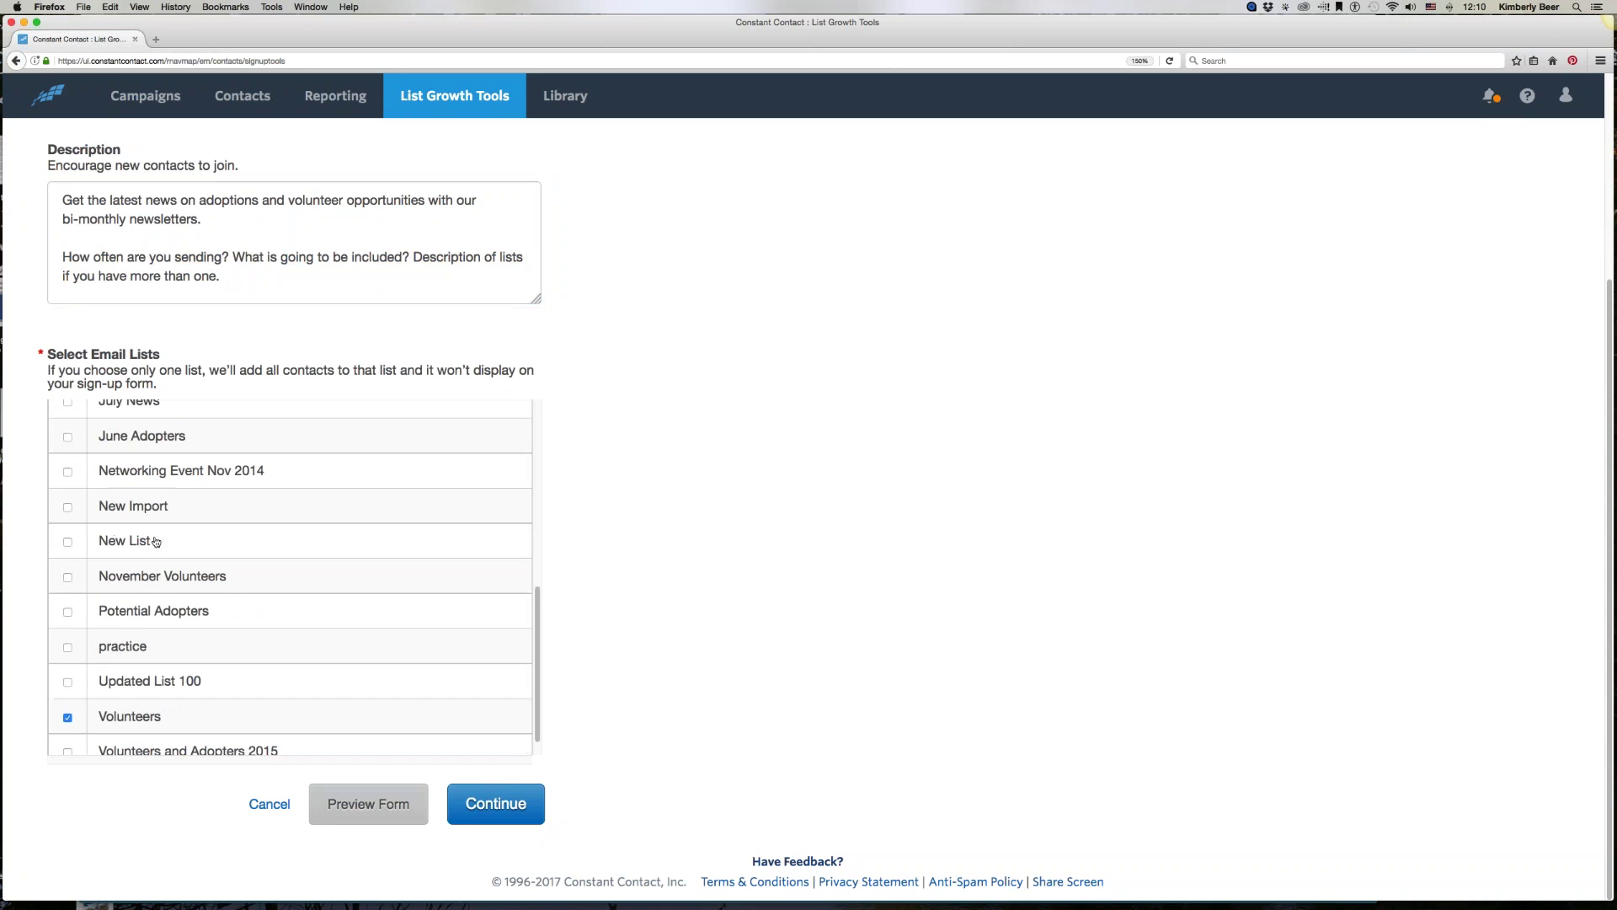
{"action": "left_click", "coordinate": [68, 694]}
{"action": "scroll", "coordinate": [353, 599], "scroll_direction": "up", "scroll_amount": 5}
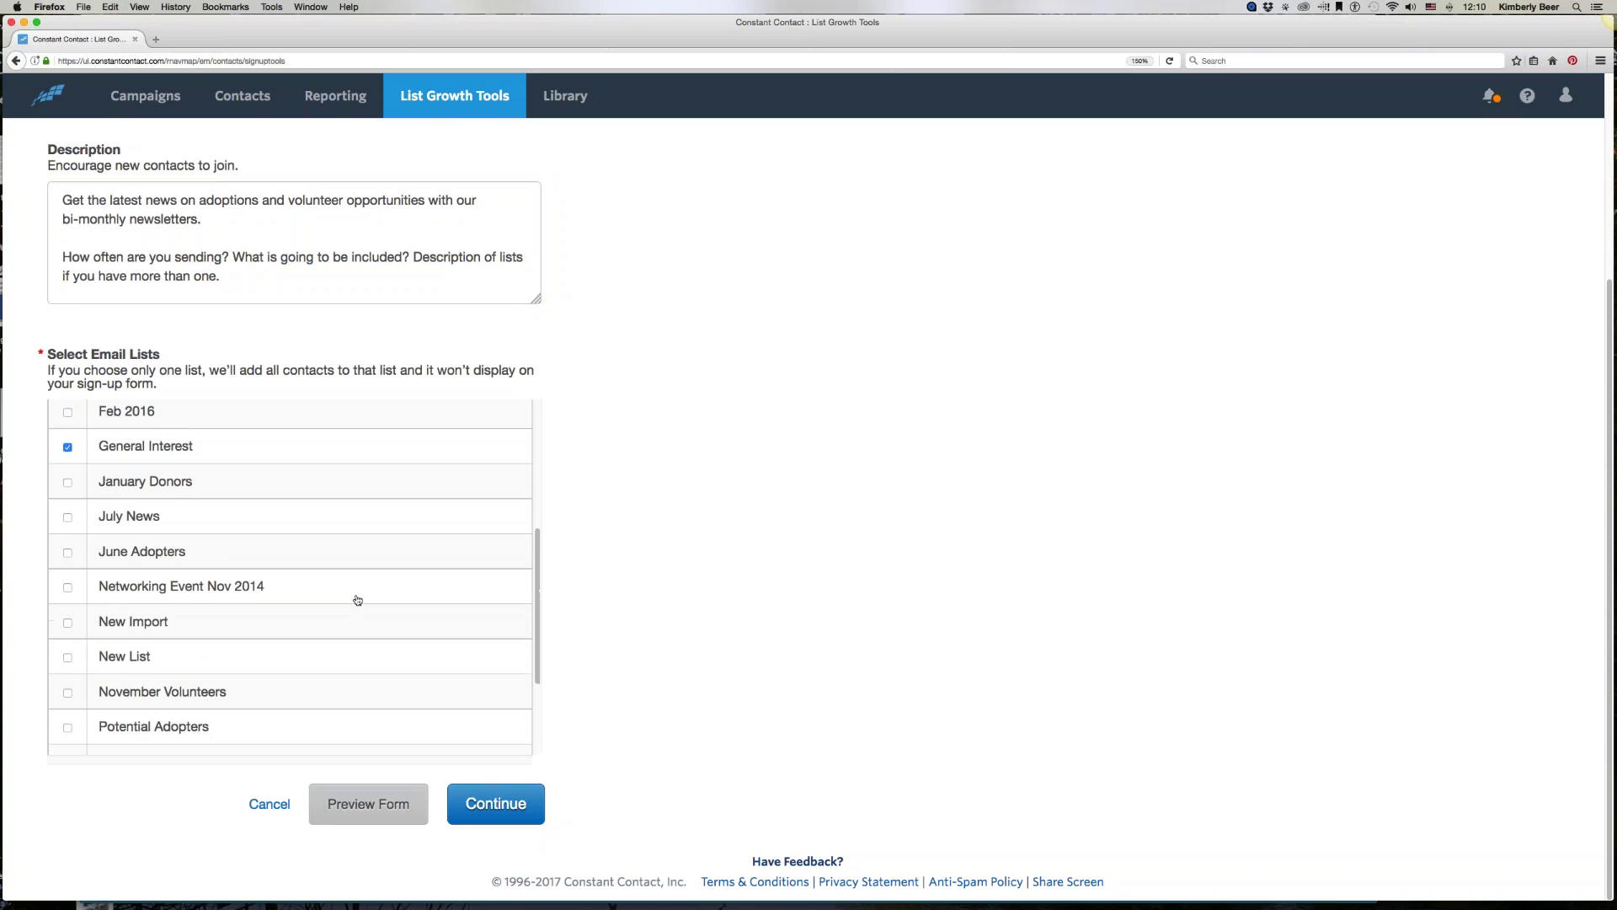
{"action": "scroll", "coordinate": [357, 600], "scroll_direction": "up", "scroll_amount": 3}
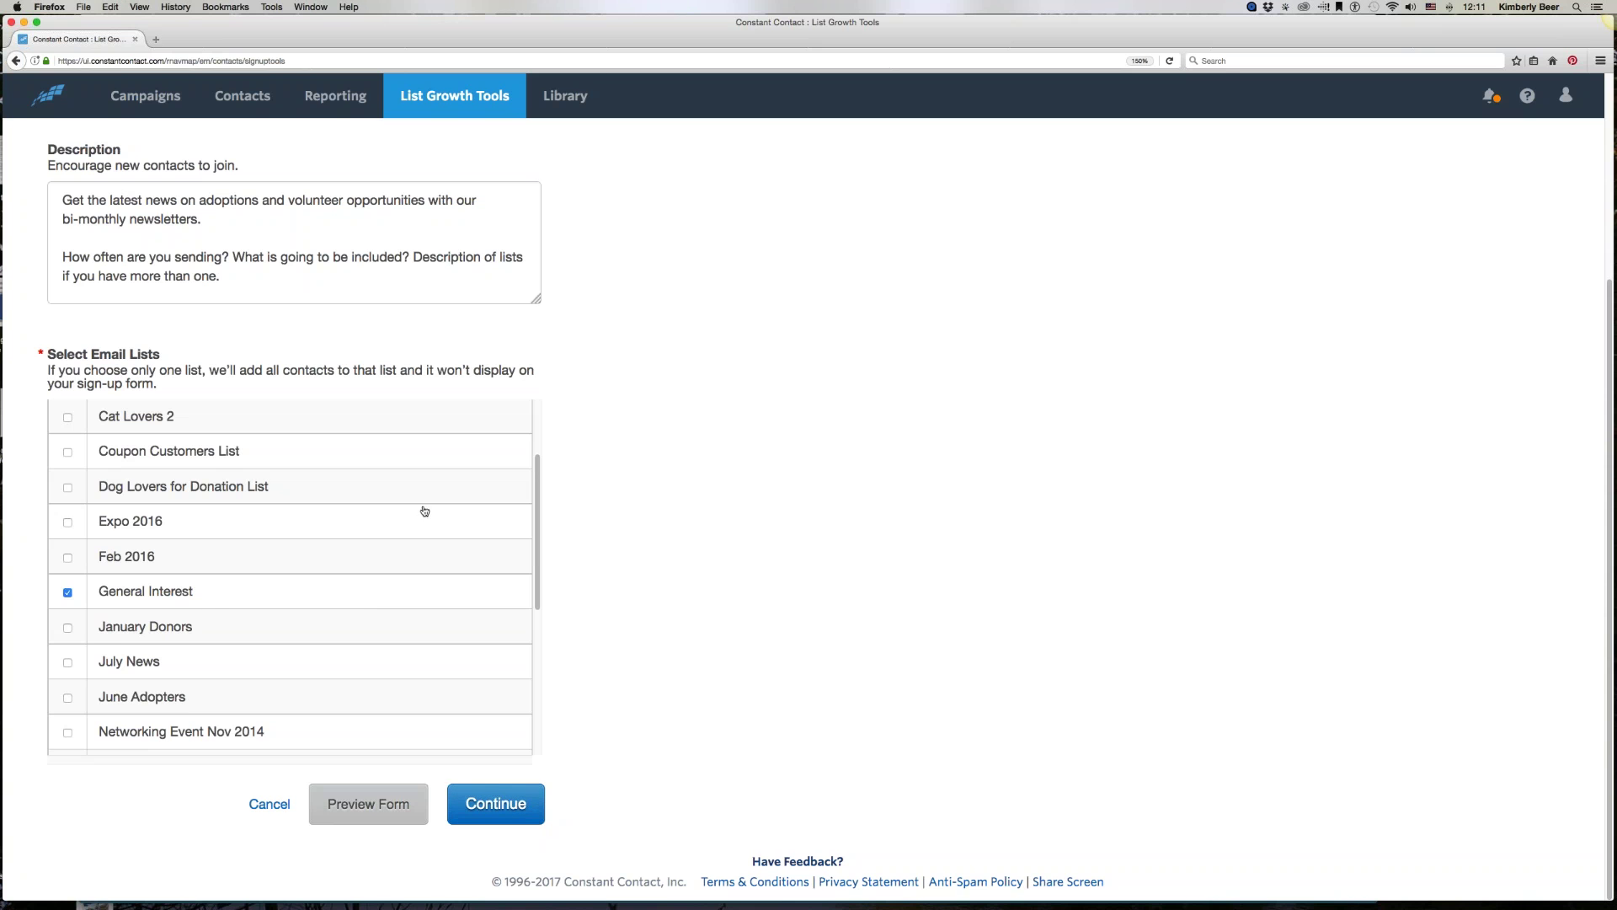
{"action": "scroll", "coordinate": [409, 500], "scroll_direction": "up", "scroll_amount": 2}
{"action": "scroll", "coordinate": [409, 501], "scroll_direction": "up", "scroll_amount": 1}
{"action": "scroll", "coordinate": [430, 621], "scroll_direction": "down", "scroll_amount": 5}
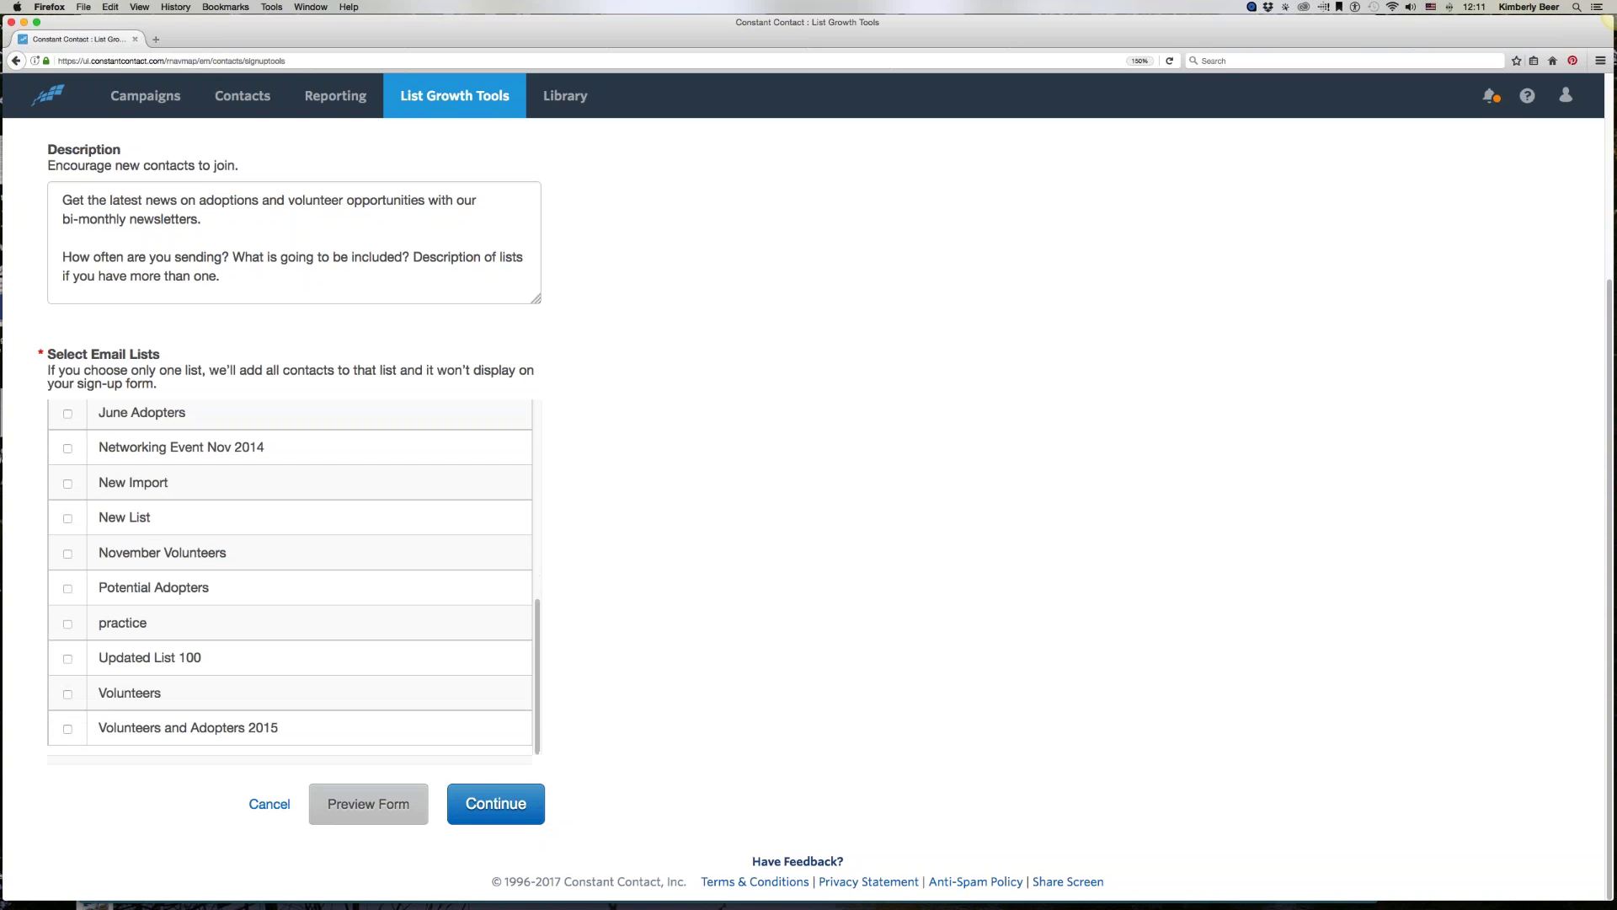
{"action": "left_click", "coordinate": [493, 807]}
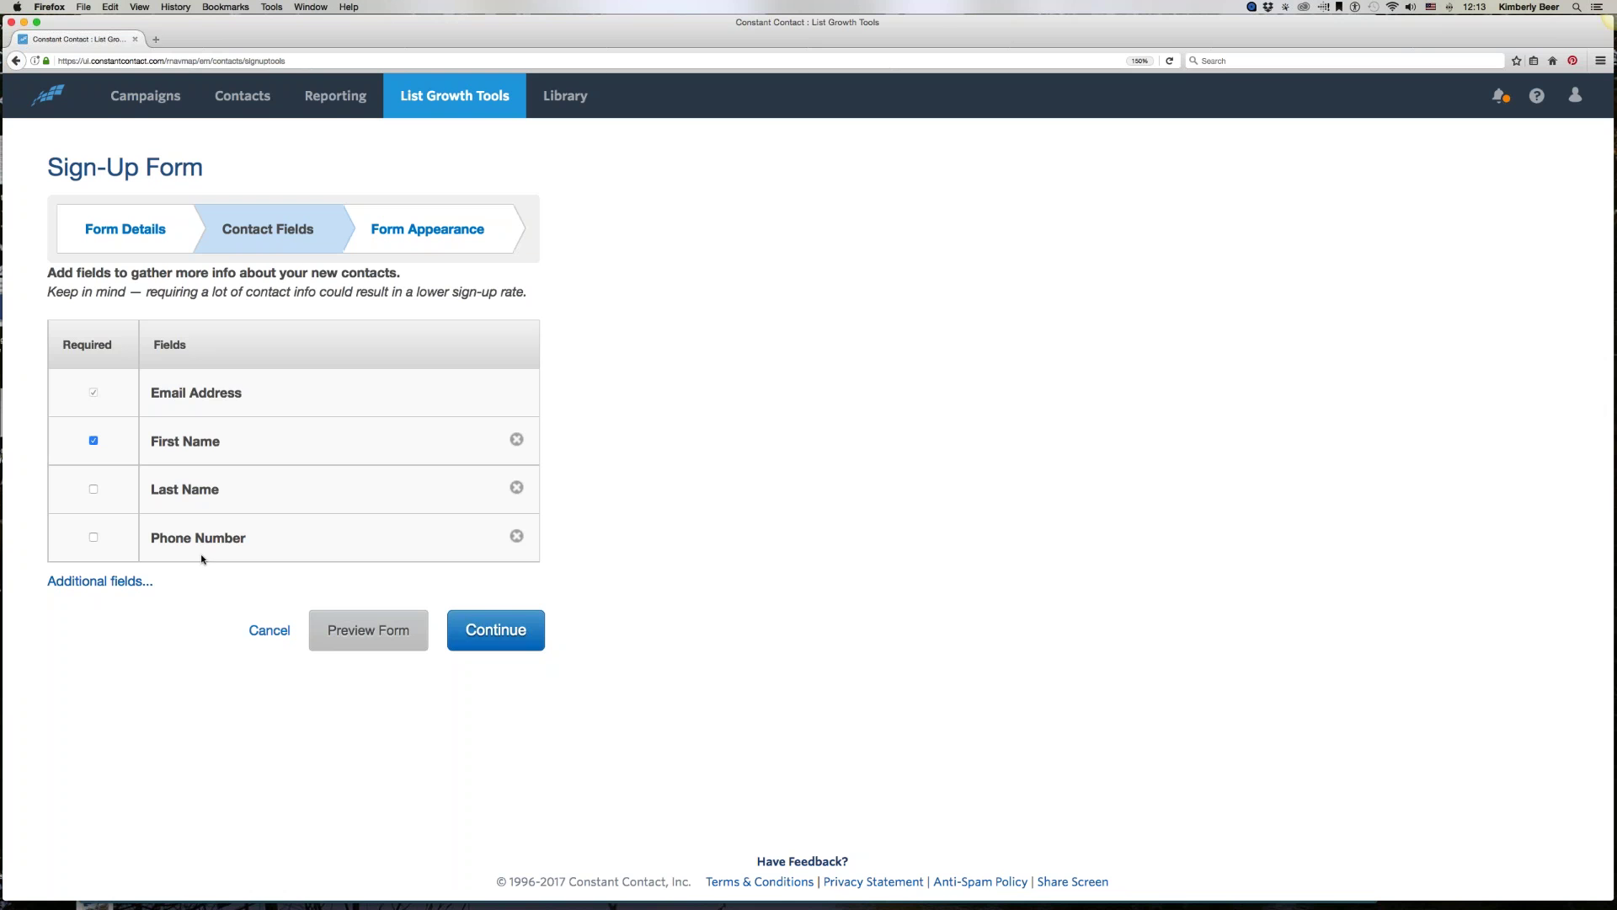
Step: Add Birthday as an additional contact field on the sign-up form
{"action": "left_click", "coordinate": [131, 586]}
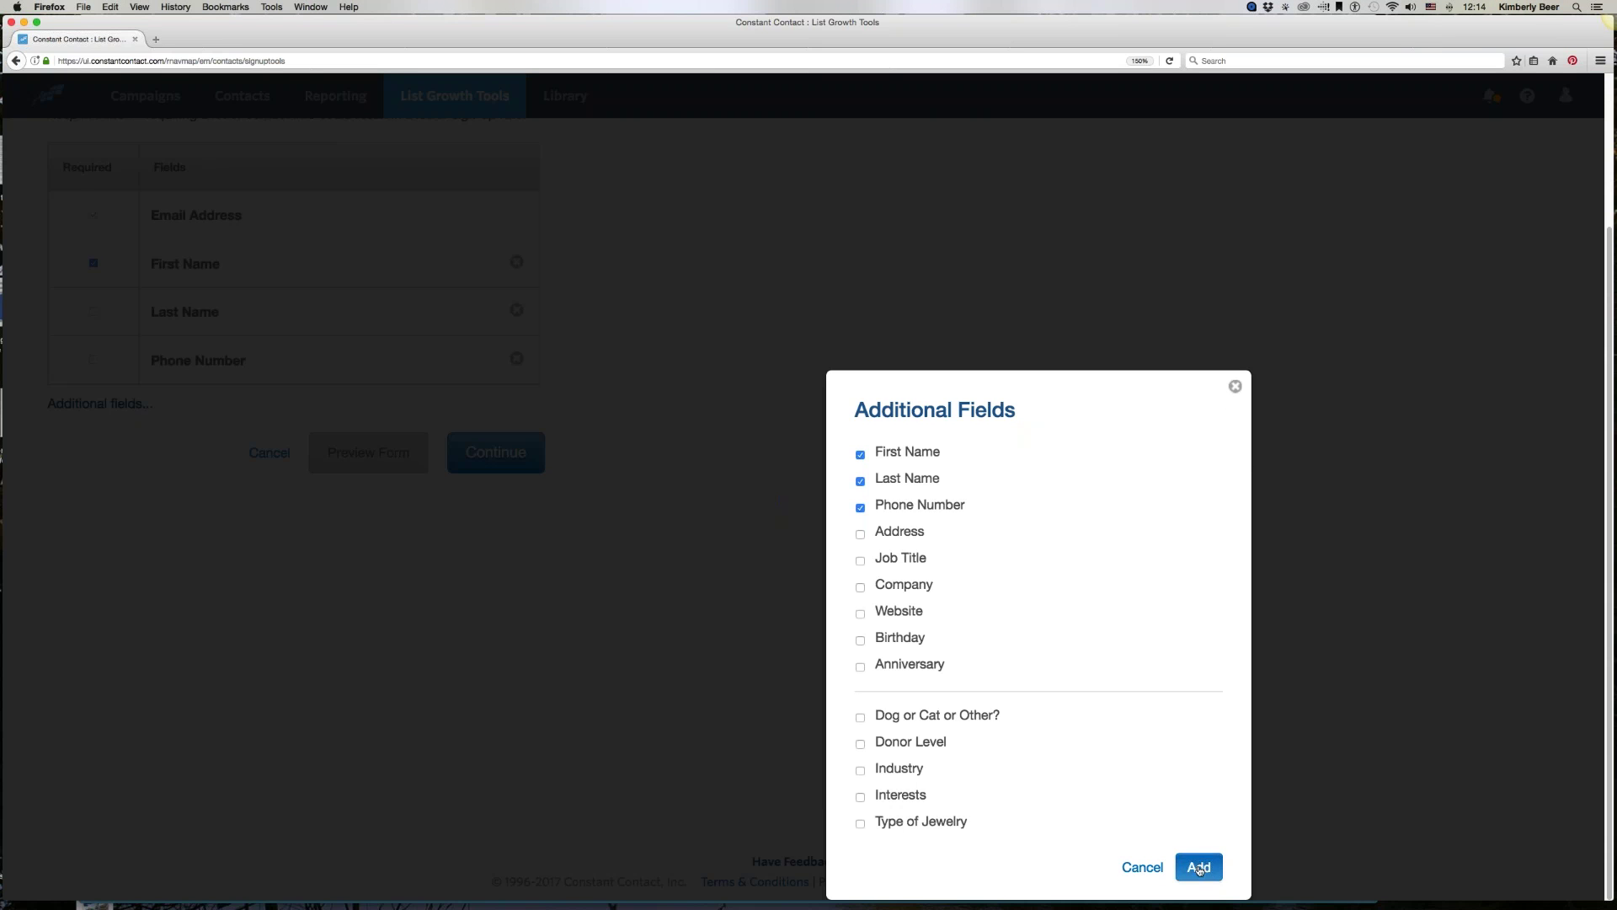
{"action": "left_click", "coordinate": [860, 640]}
{"action": "left_click", "coordinate": [1198, 868]}
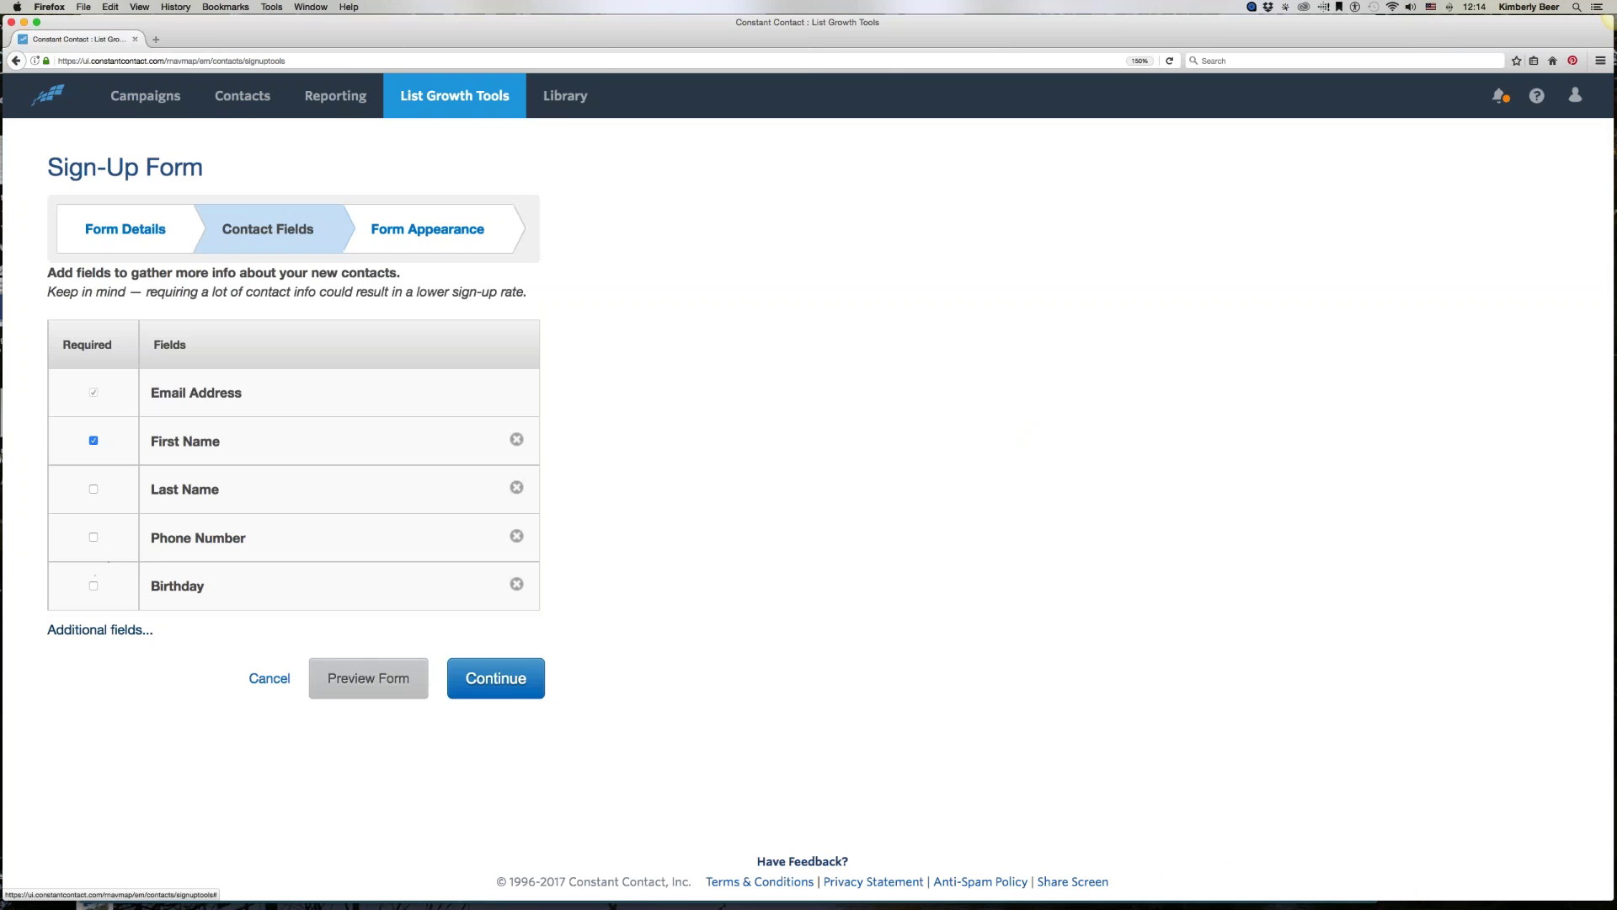
Step: Make the Last Name field required, set it back to optional, and continue to the form appearance settings
{"action": "left_click", "coordinate": [92, 489]}
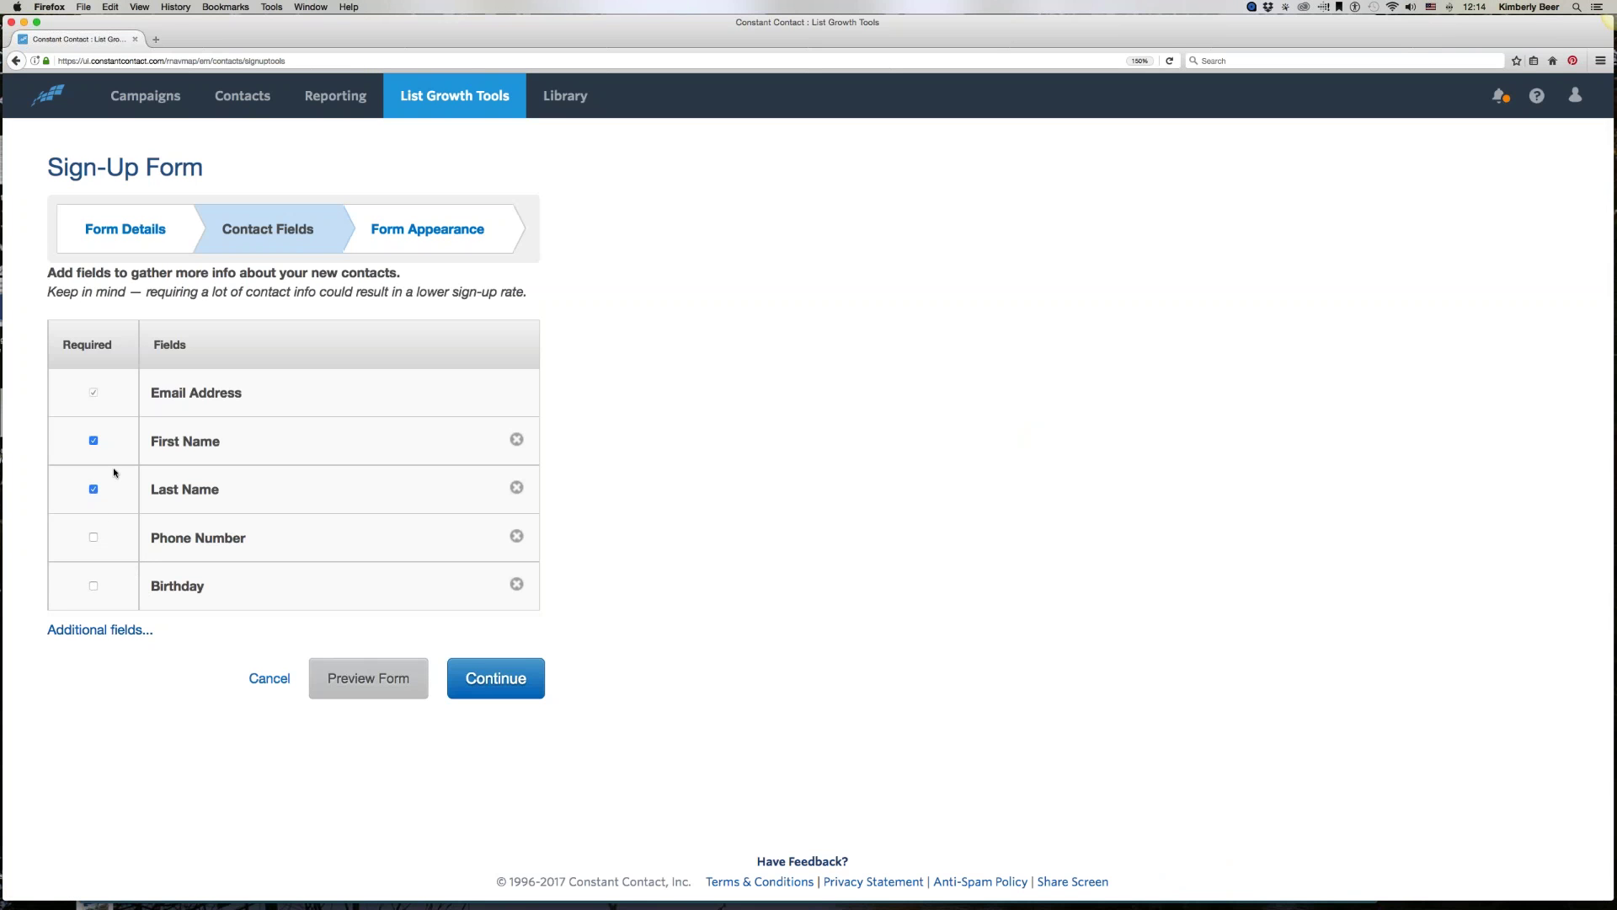
{"action": "left_click", "coordinate": [92, 490]}
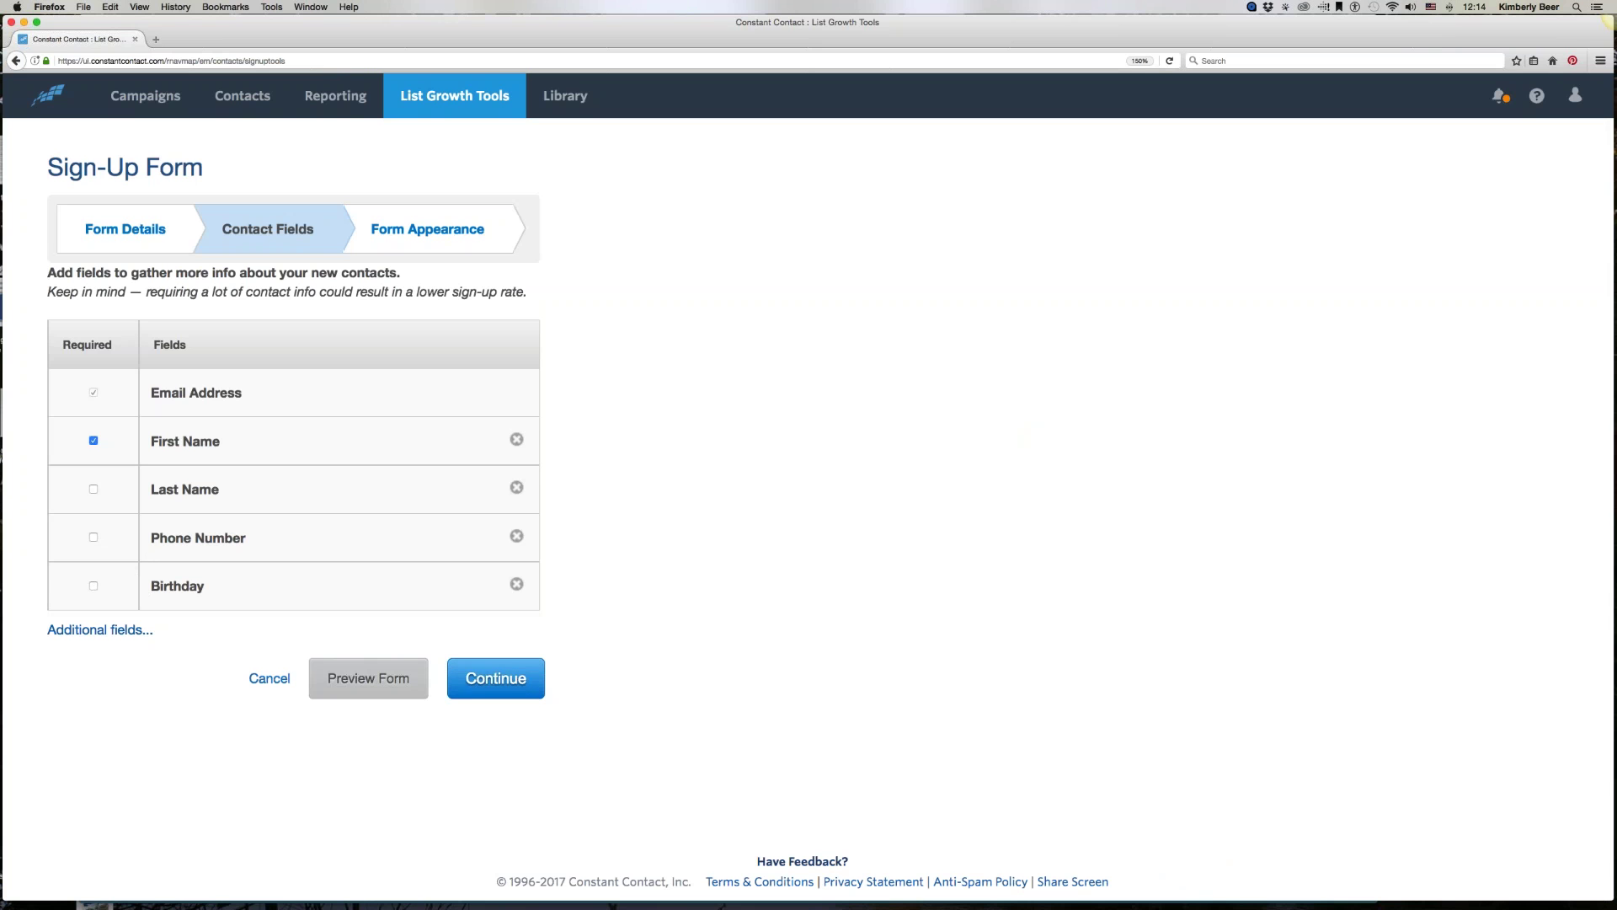
{"action": "left_click", "coordinate": [516, 691]}
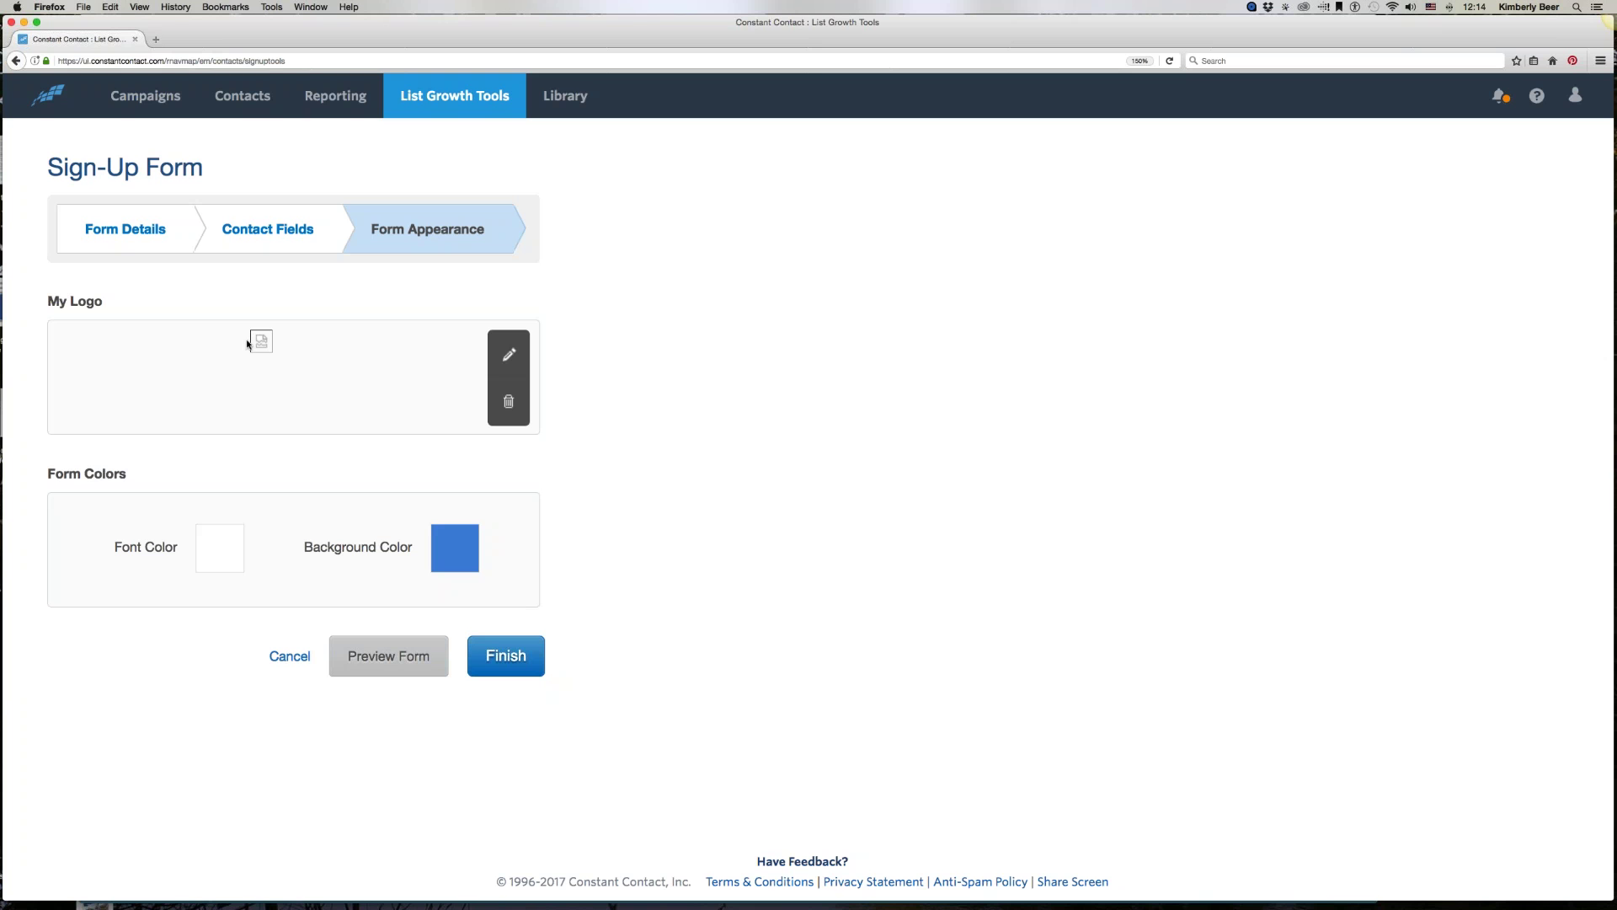
Step: Remove the form's current logo and select KCPP-Logo.png from the image library
{"action": "left_click", "coordinate": [510, 400]}
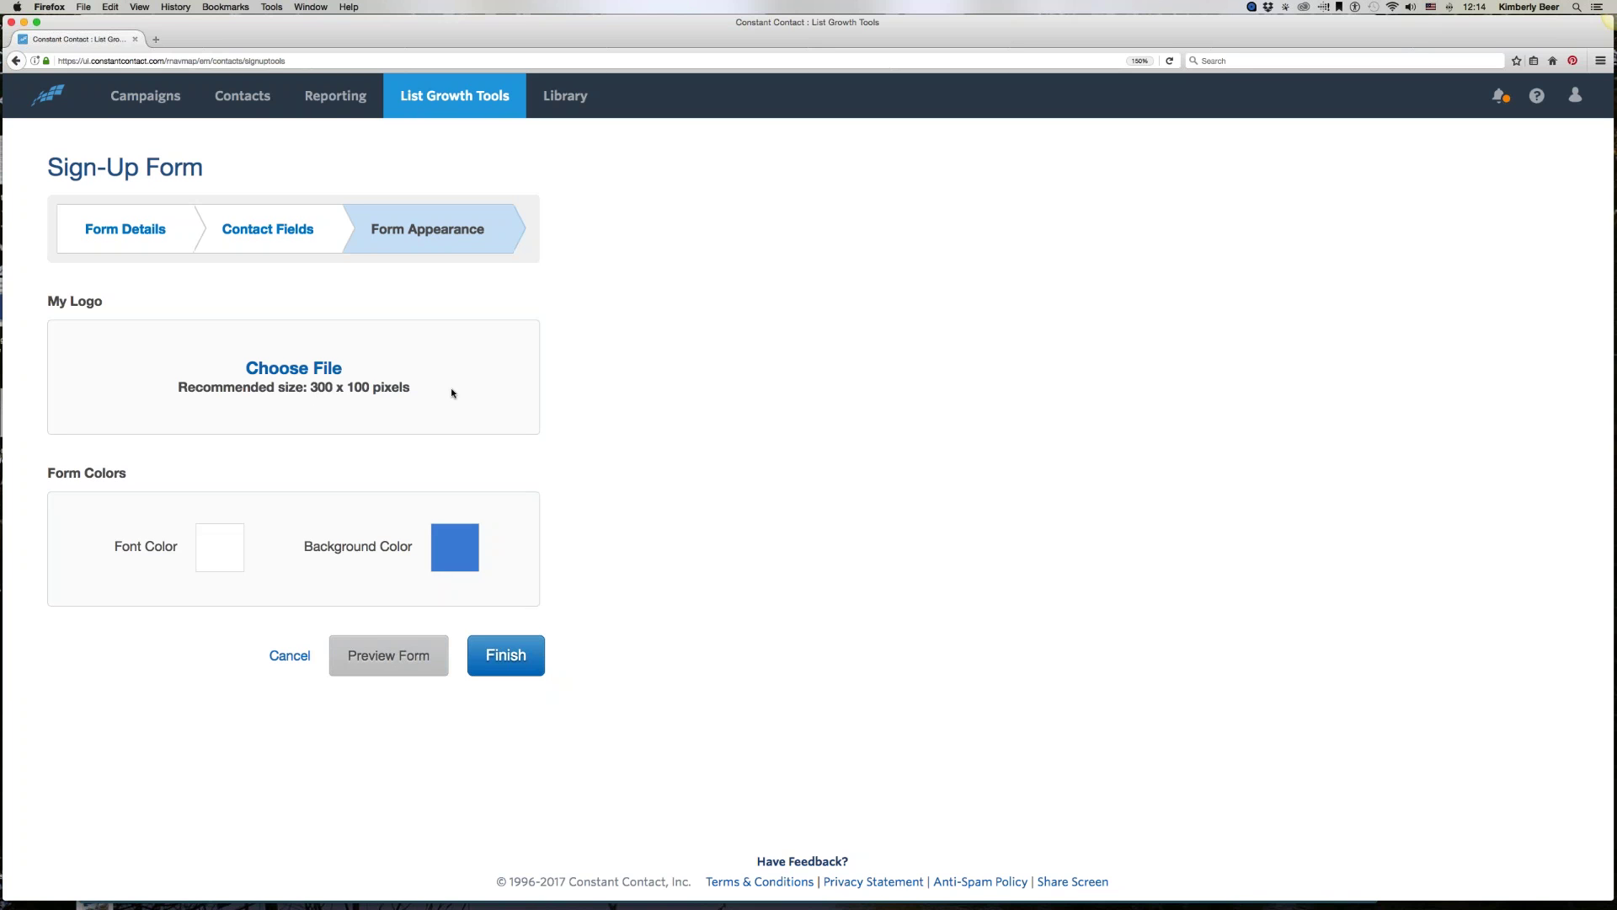
{"action": "left_click", "coordinate": [291, 372]}
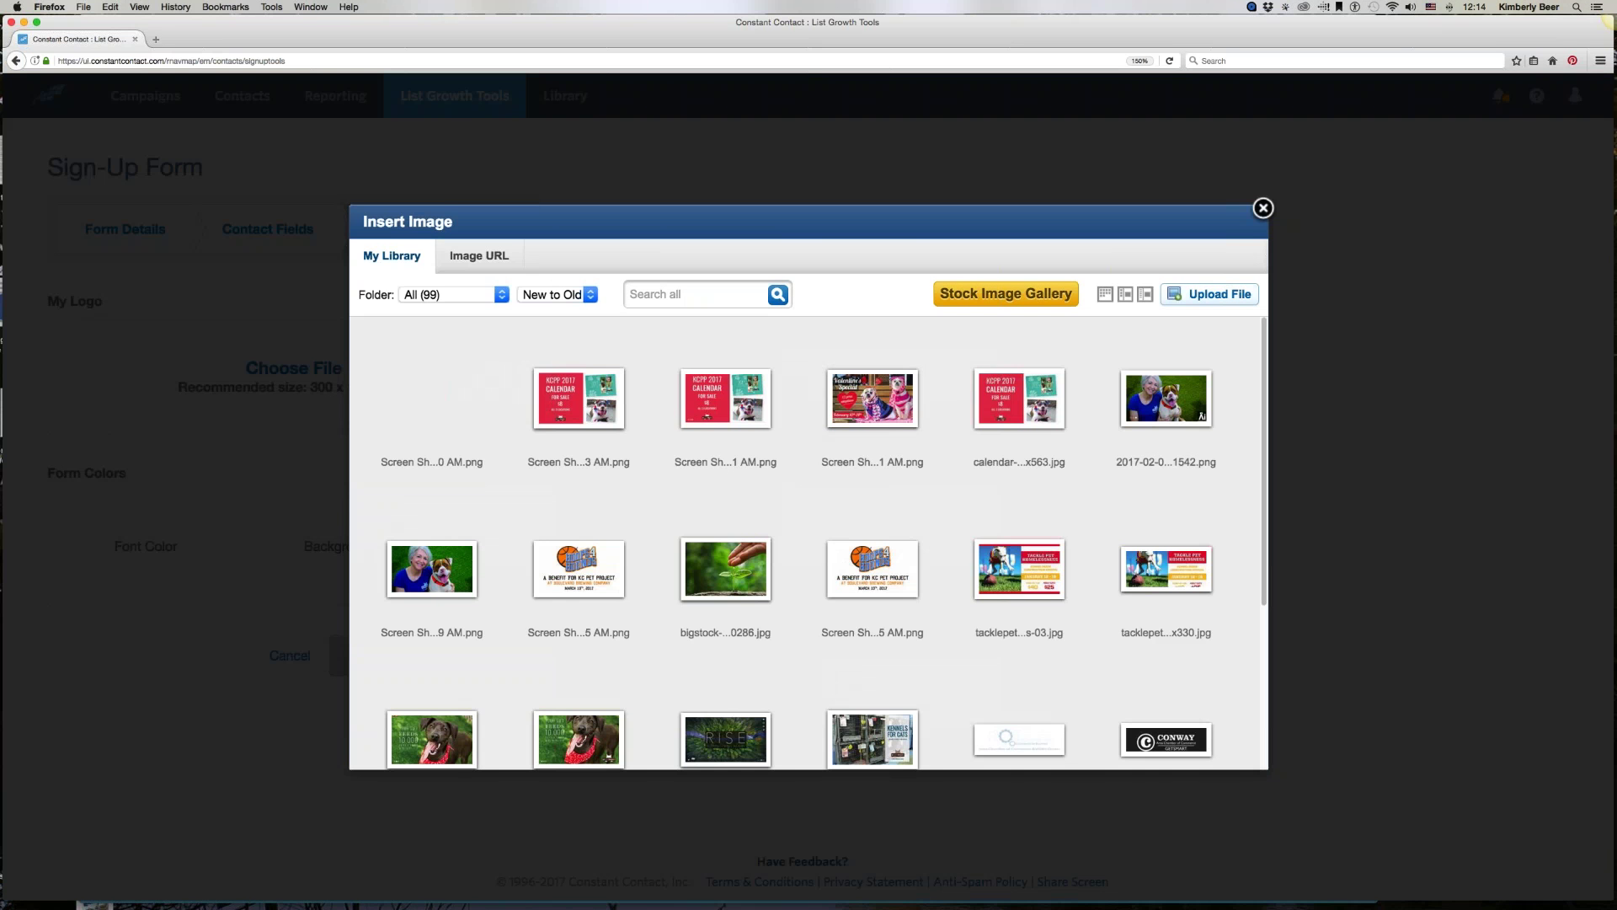
{"action": "scroll", "coordinate": [959, 441], "scroll_direction": "down", "scroll_amount": 5}
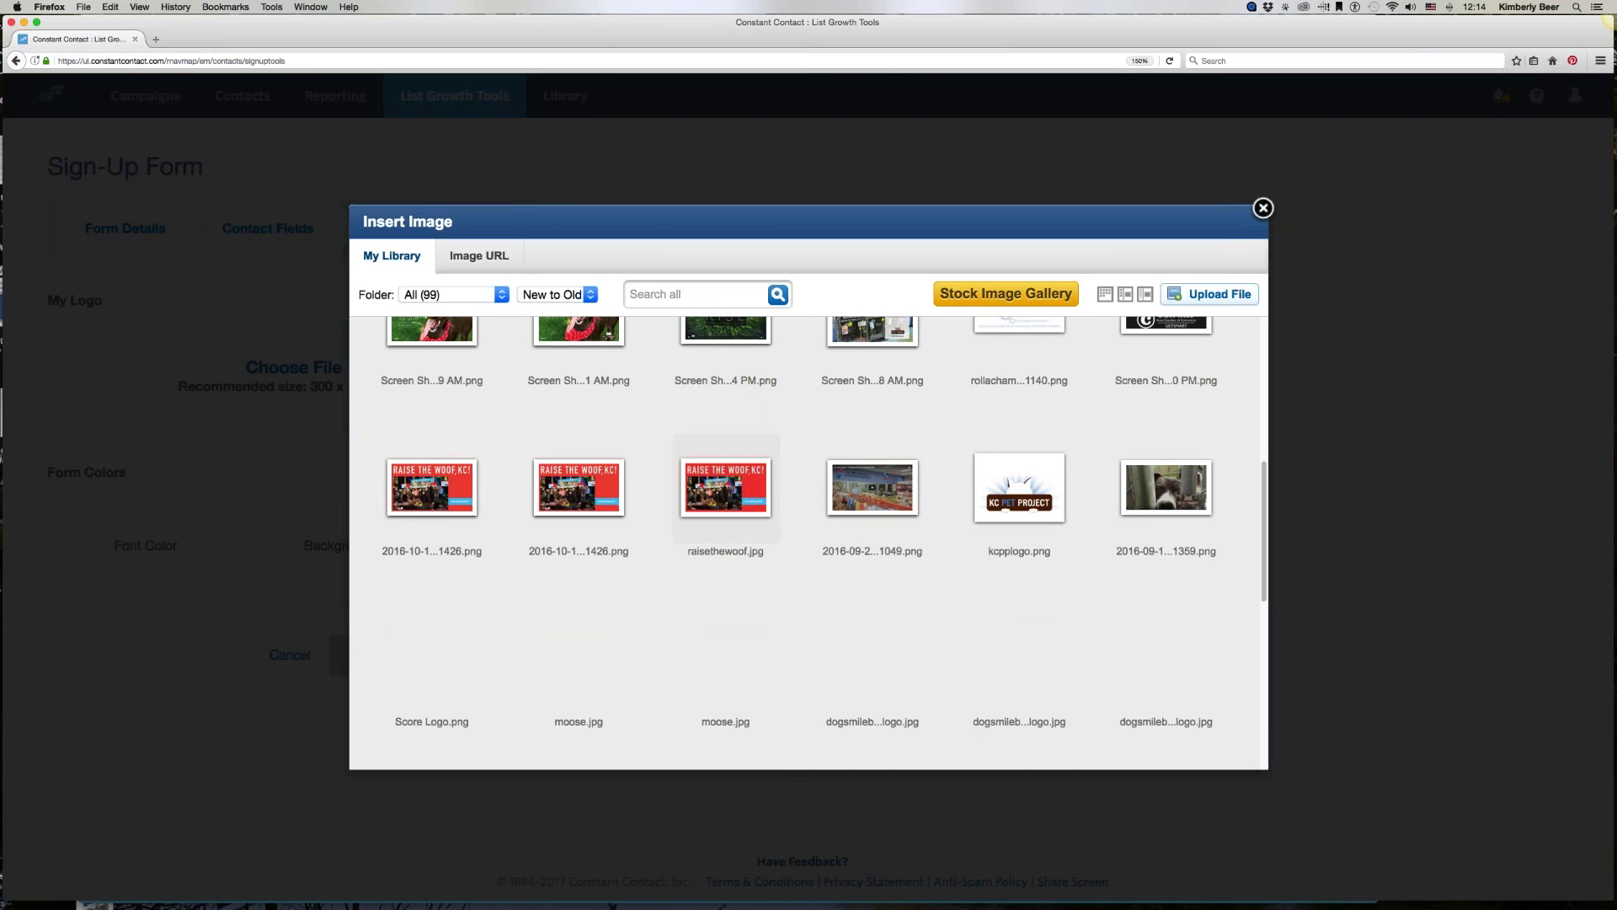
{"action": "mouse_move", "coordinate": [725, 642]}
{"action": "left_click_drag", "start_coordinate": [1265, 483], "coordinate": [1264, 742]}
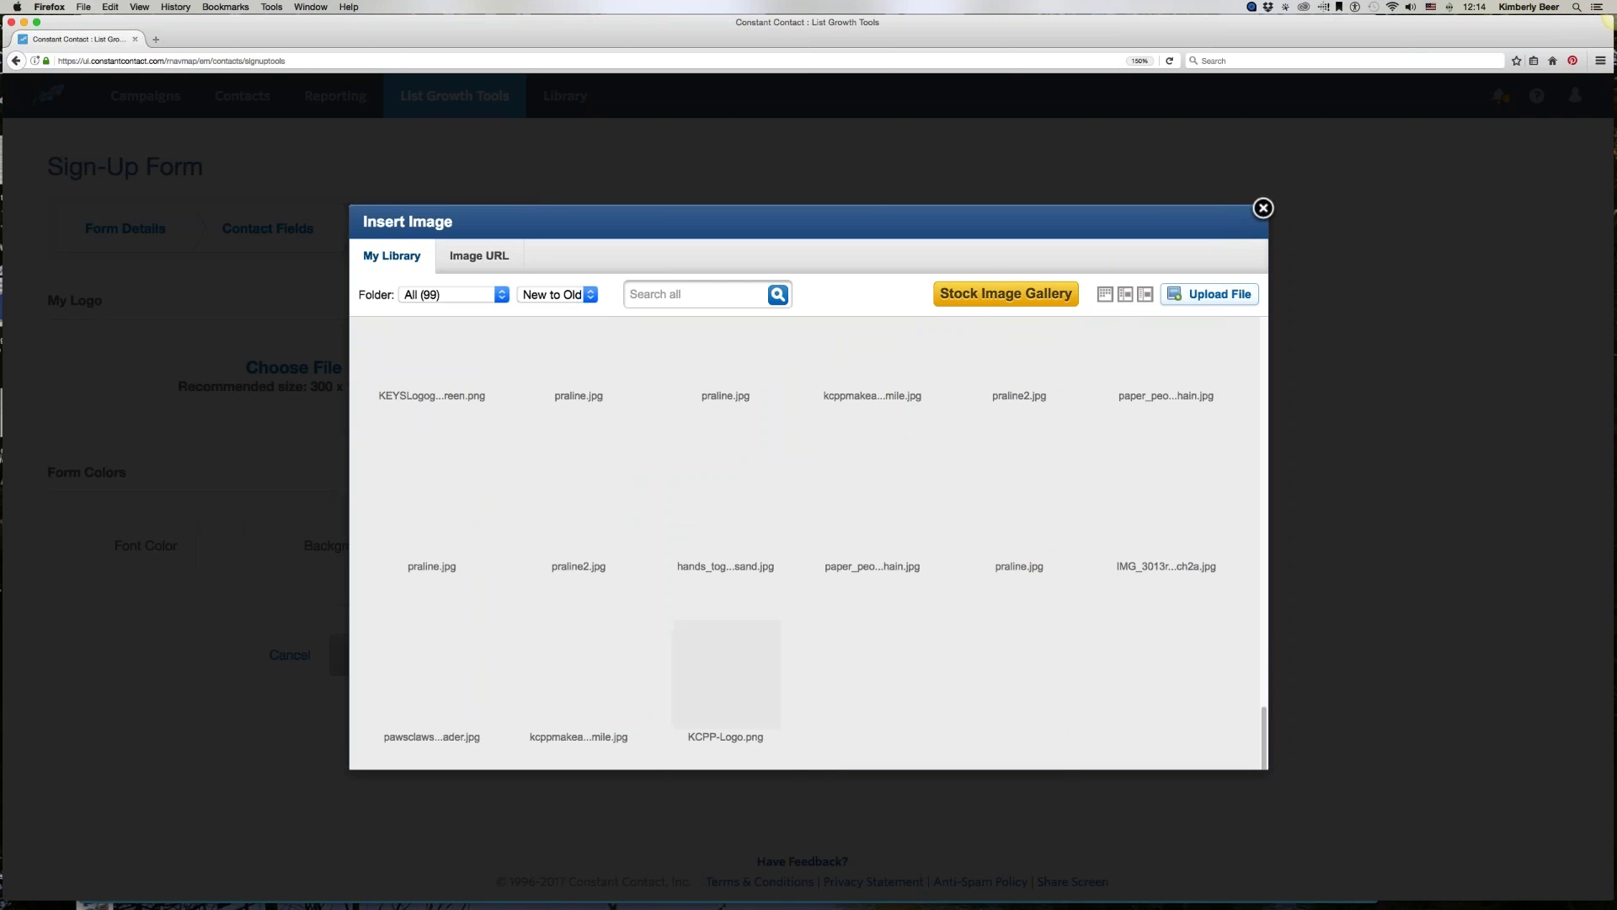
{"action": "mouse_move", "coordinate": [726, 674]}
{"action": "left_click", "coordinate": [725, 674]}
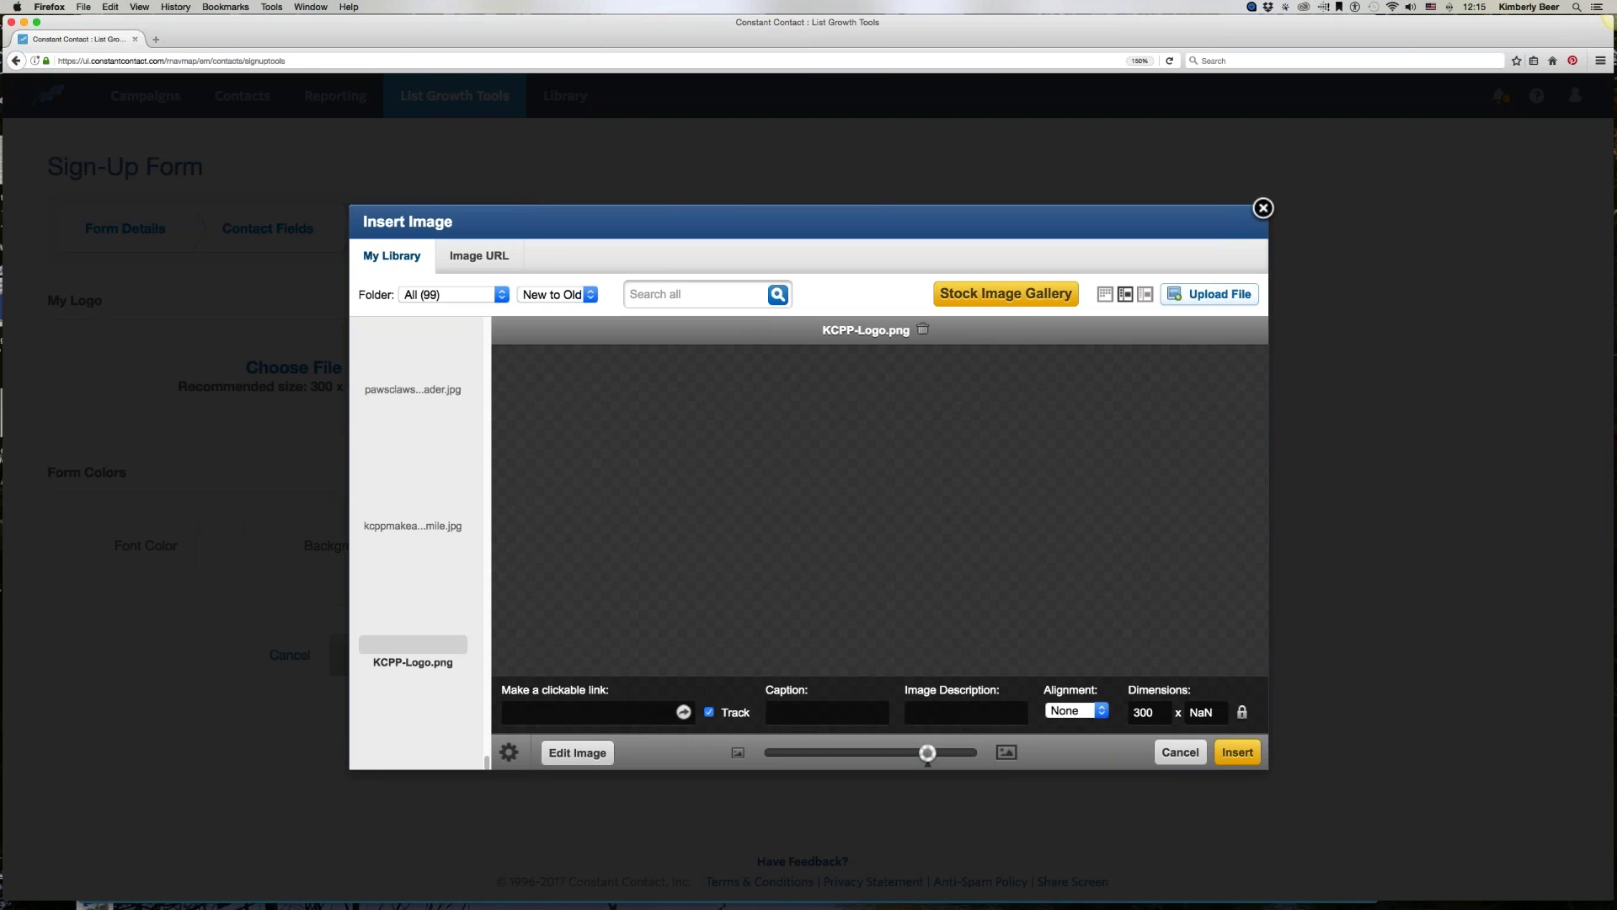
Step: Find kcpplogo.png in the image library and select it in place of KCPP-Logo.png
{"action": "scroll", "coordinate": [443, 410], "scroll_direction": "up", "scroll_amount": 10}
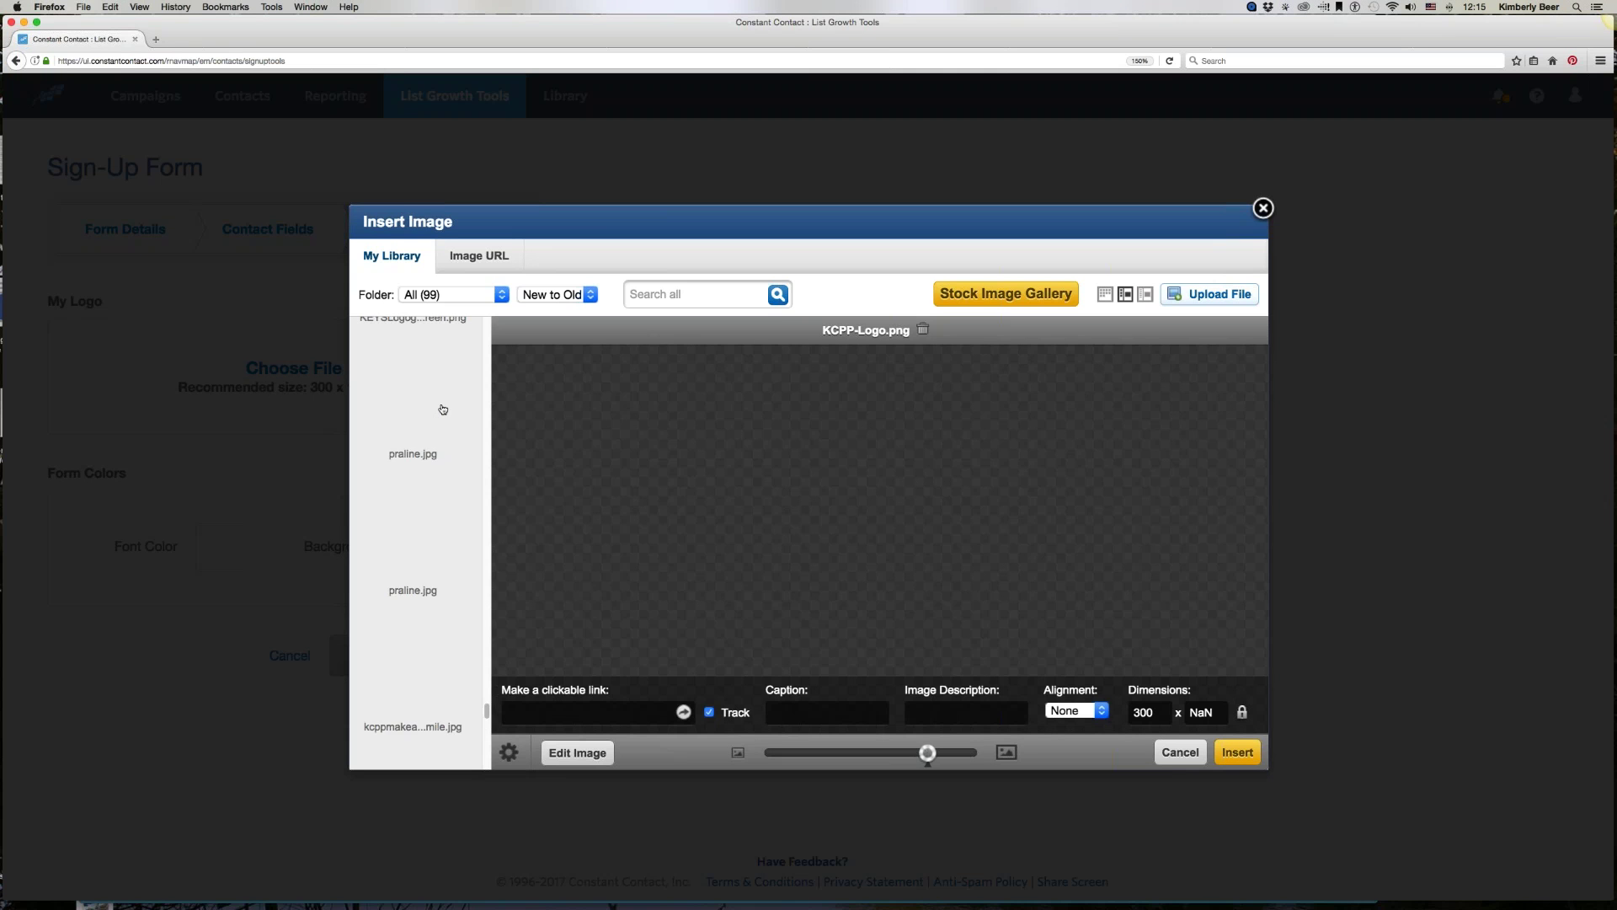
{"action": "scroll", "coordinate": [442, 409], "scroll_direction": "up", "scroll_amount": 10}
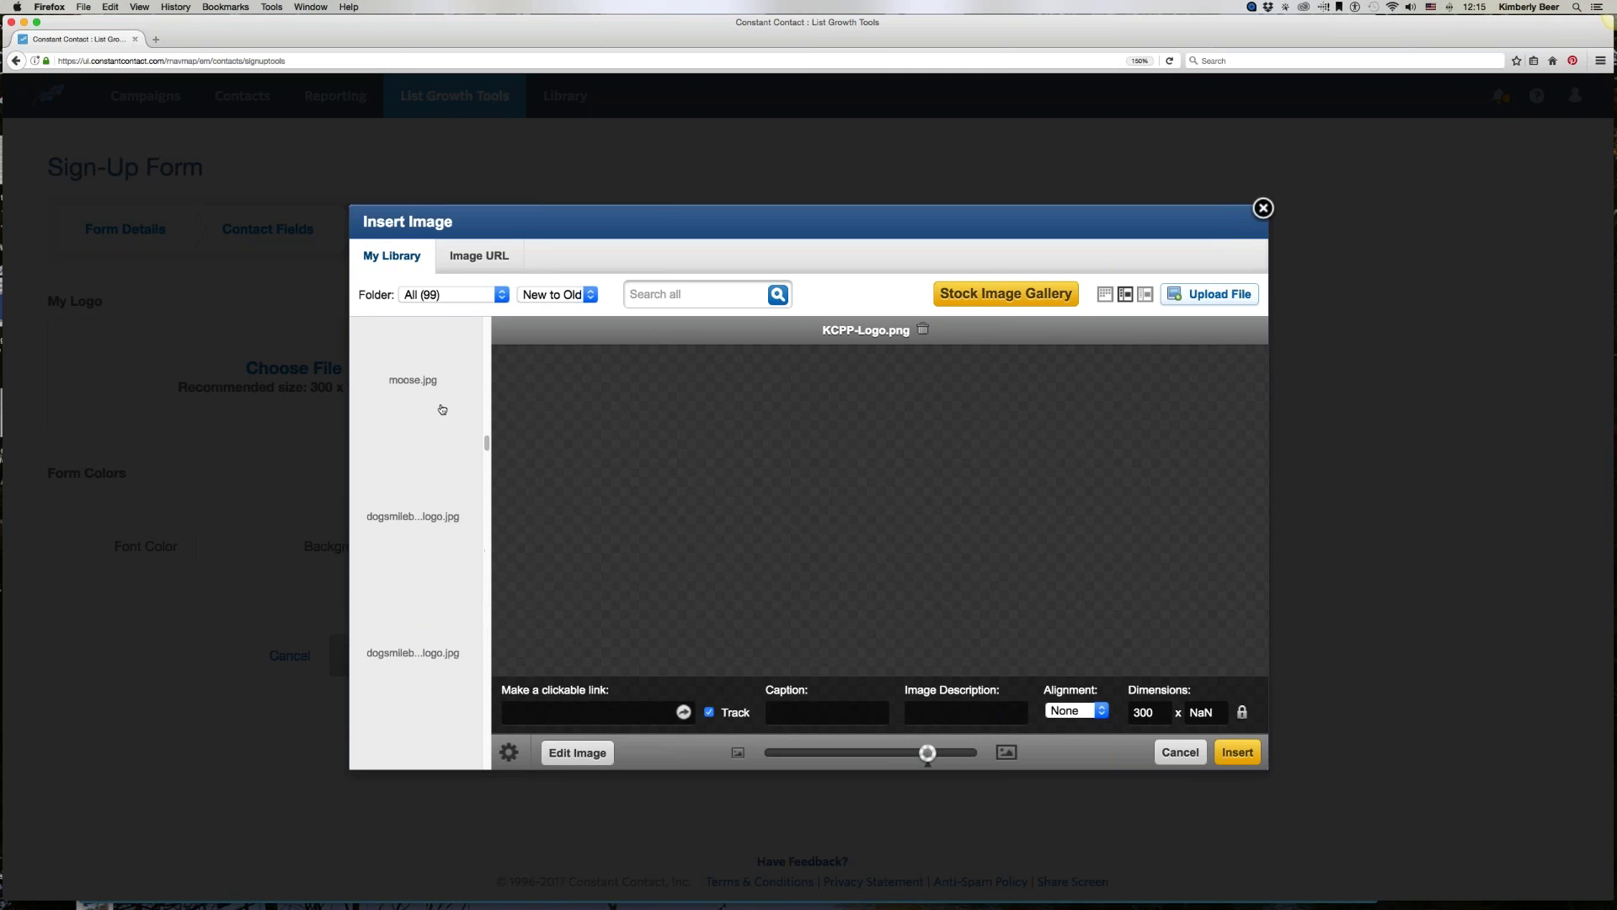
{"action": "scroll", "coordinate": [441, 409], "scroll_direction": "down", "scroll_amount": 10}
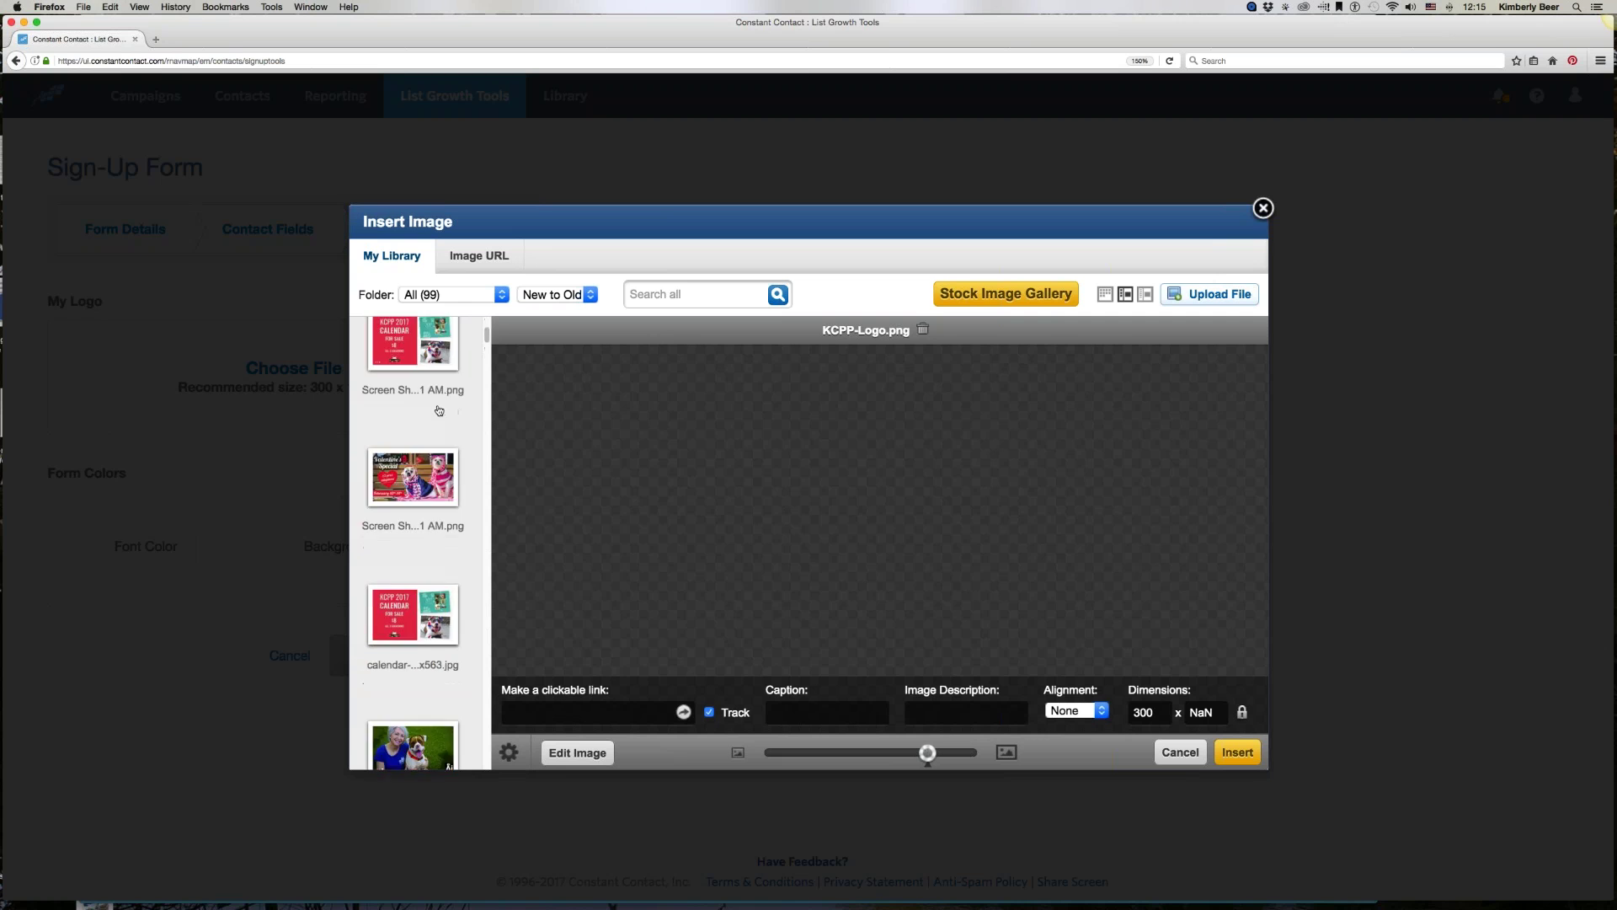
{"action": "scroll", "coordinate": [438, 410], "scroll_direction": "down", "scroll_amount": 10}
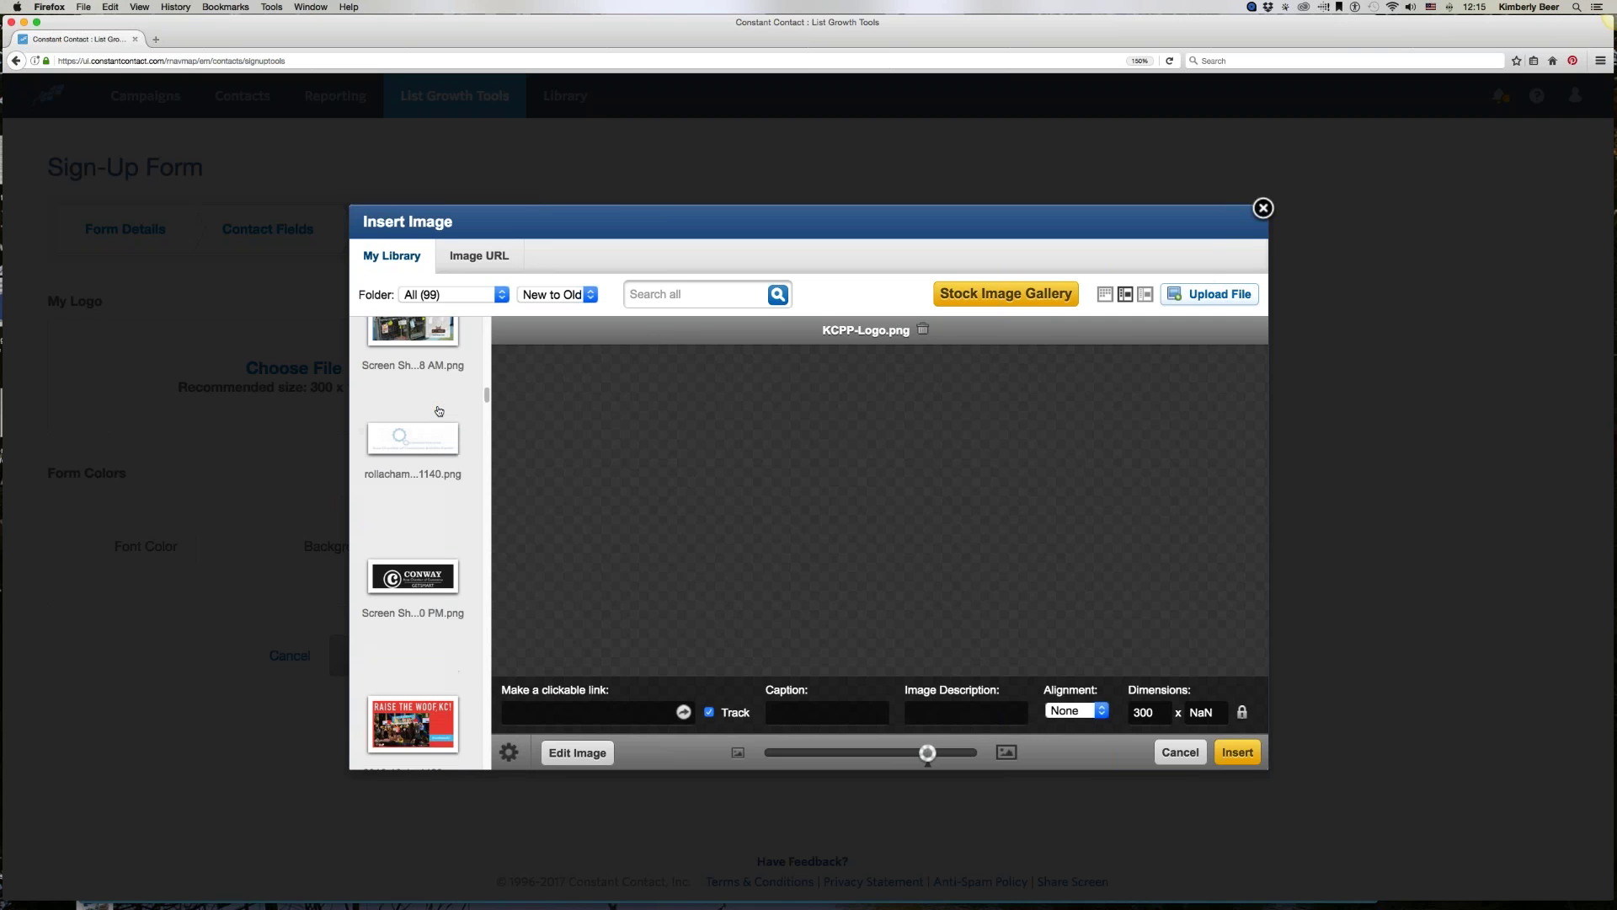
{"action": "scroll", "coordinate": [439, 410], "scroll_direction": "down", "scroll_amount": 3}
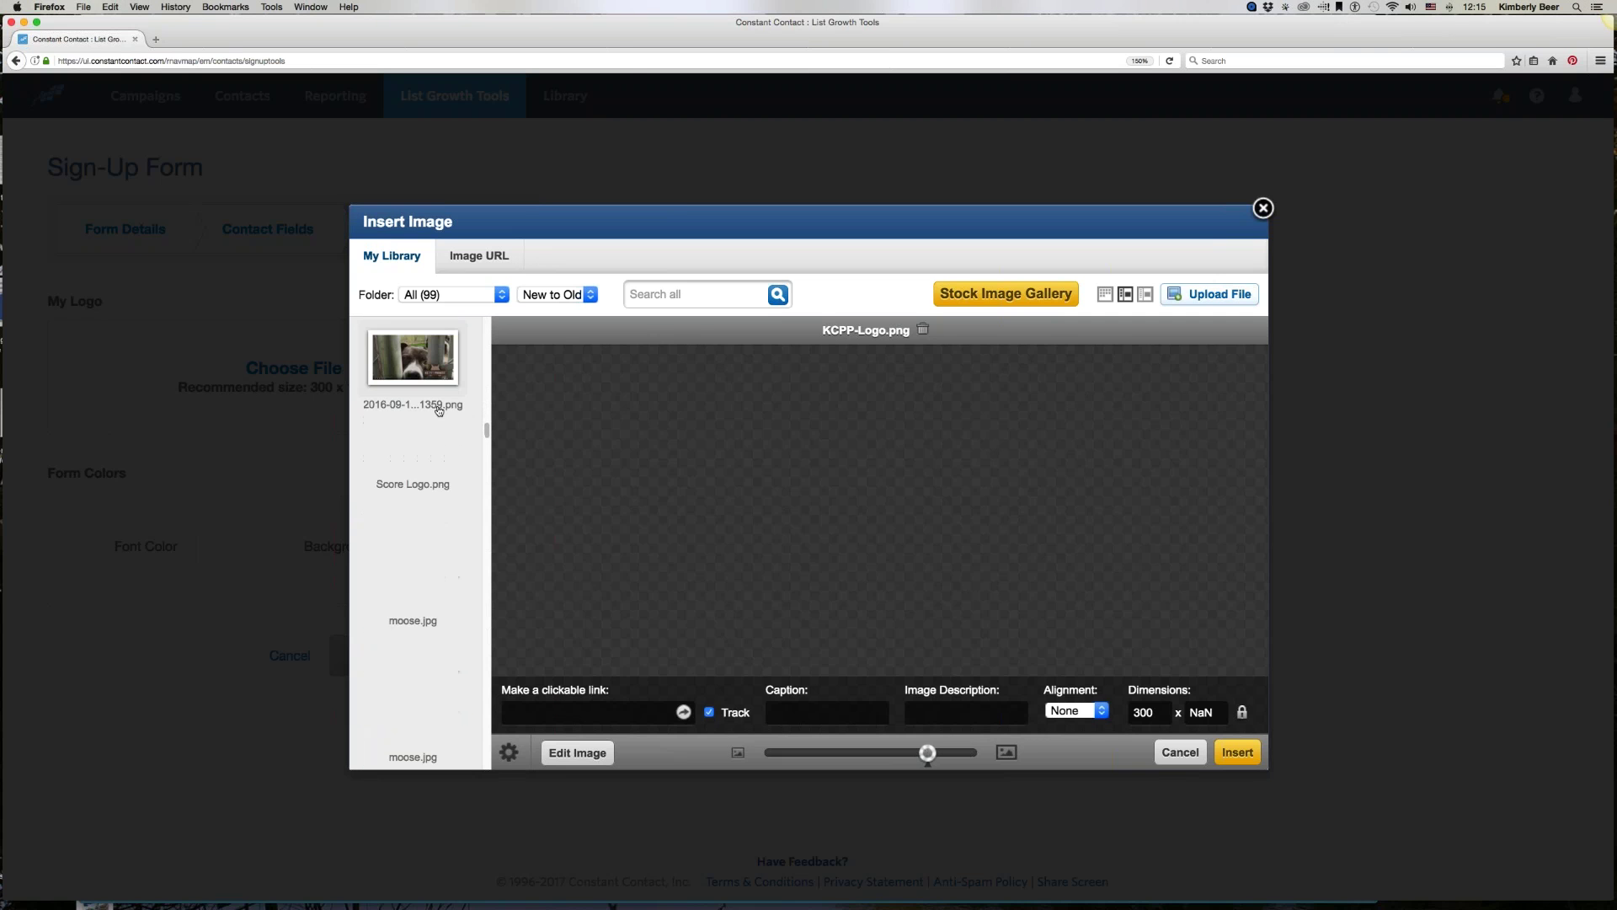
{"action": "scroll", "coordinate": [439, 410], "scroll_direction": "up", "scroll_amount": 2}
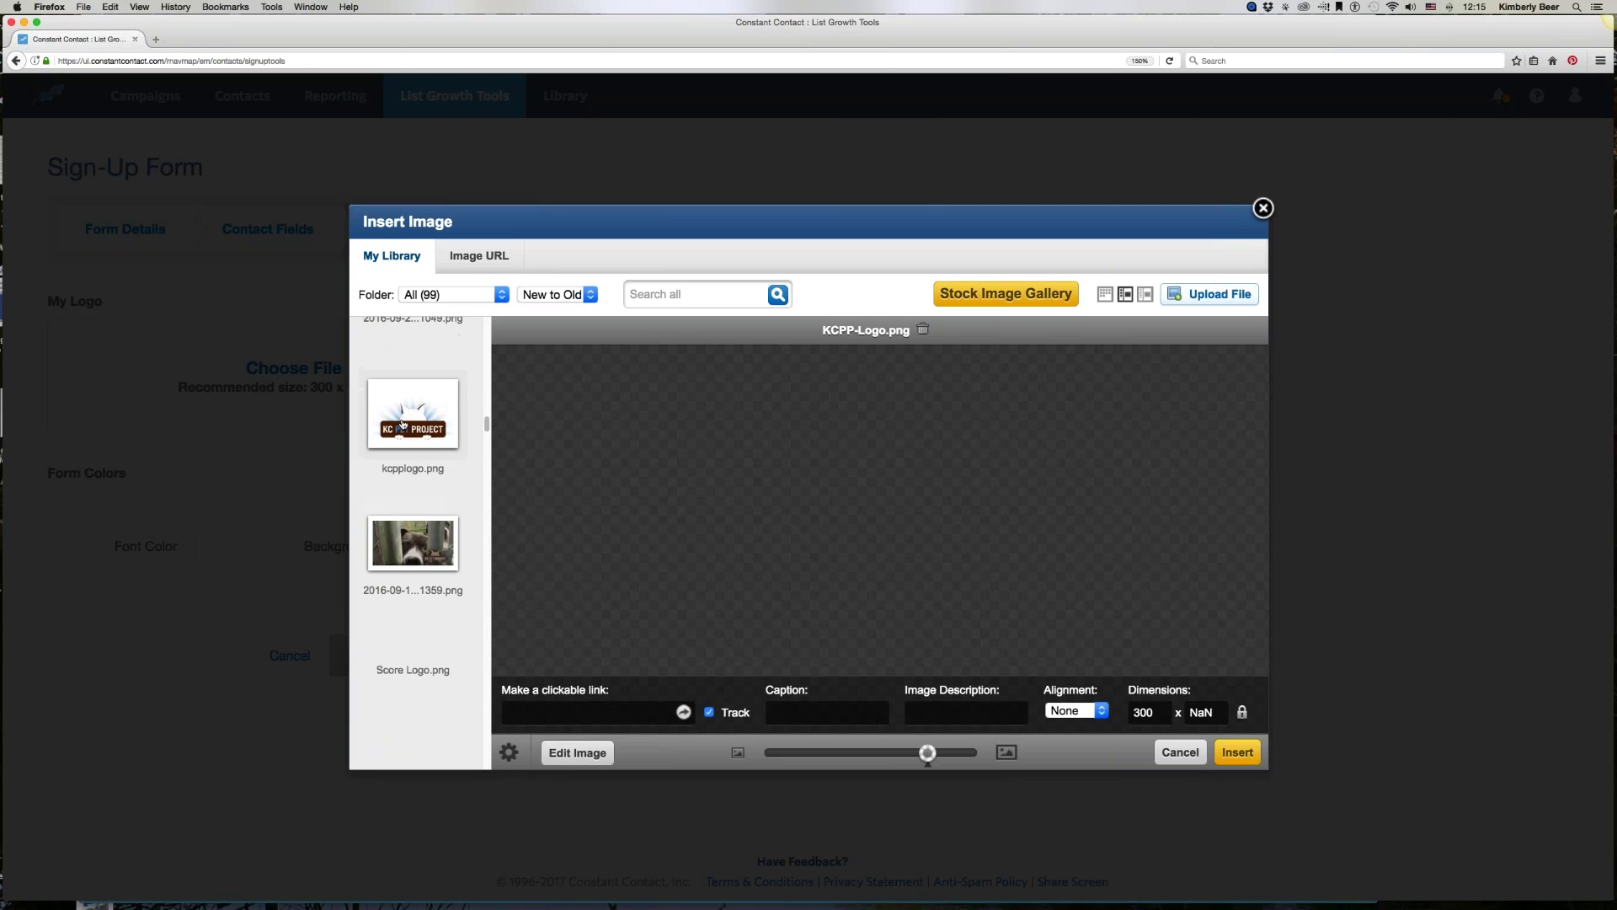
{"action": "left_click", "coordinate": [411, 430]}
{"action": "scroll", "coordinate": [421, 412], "scroll_direction": "up", "scroll_amount": 1}
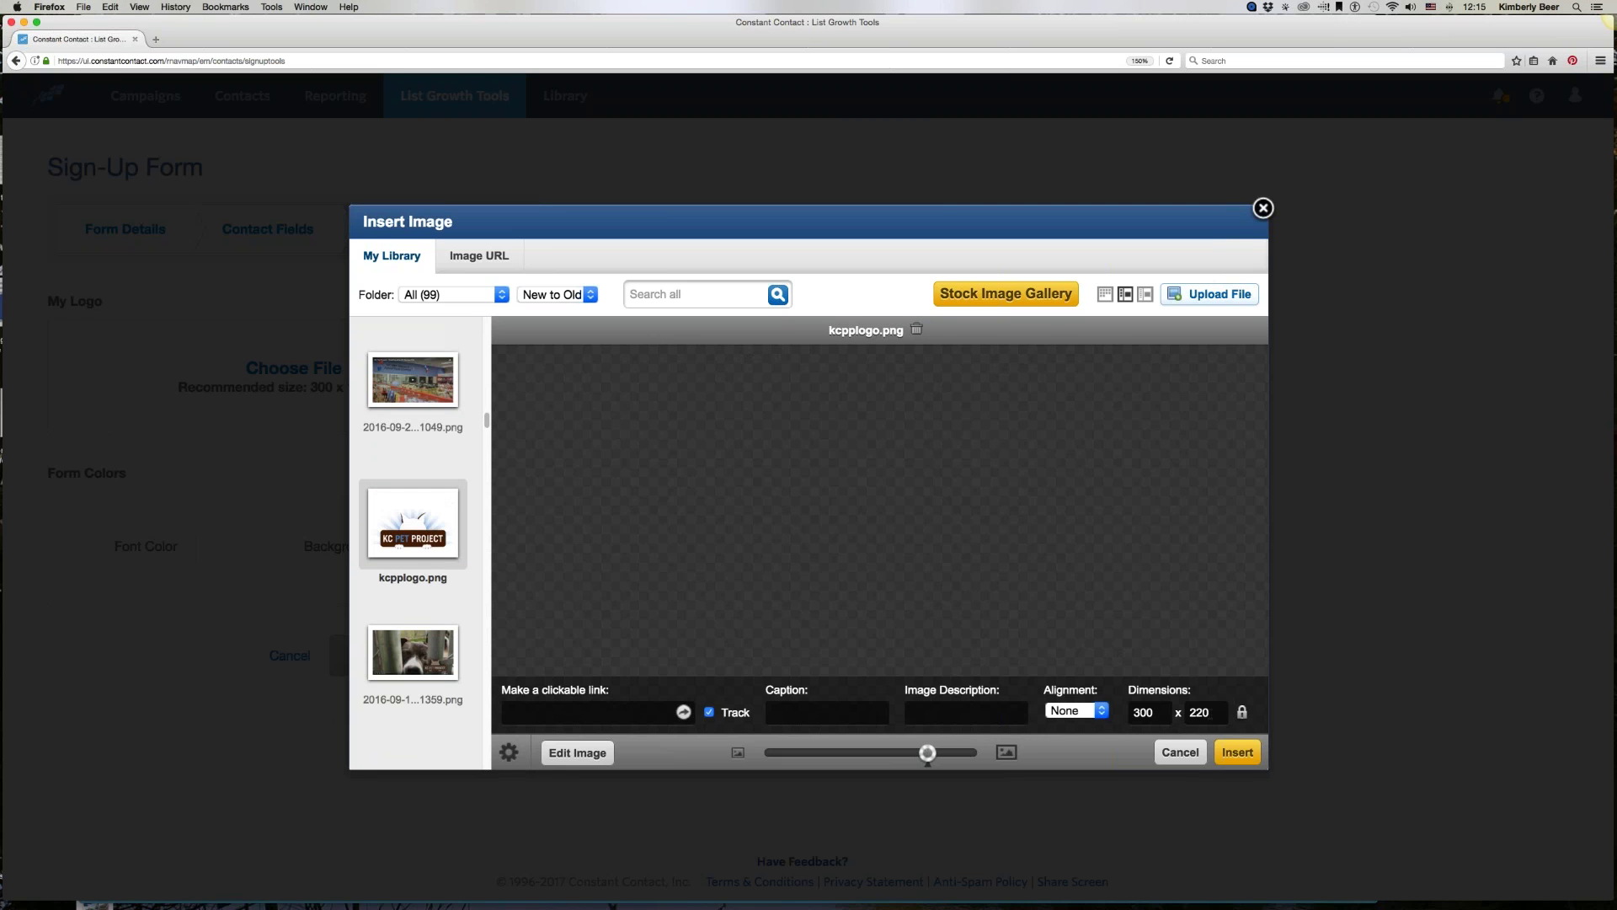
Step: Insert the selected logo at a height of 100 pixels and delete it from the form
{"action": "double_click", "coordinate": [1200, 712]}
{"action": "type", "text": "100"}
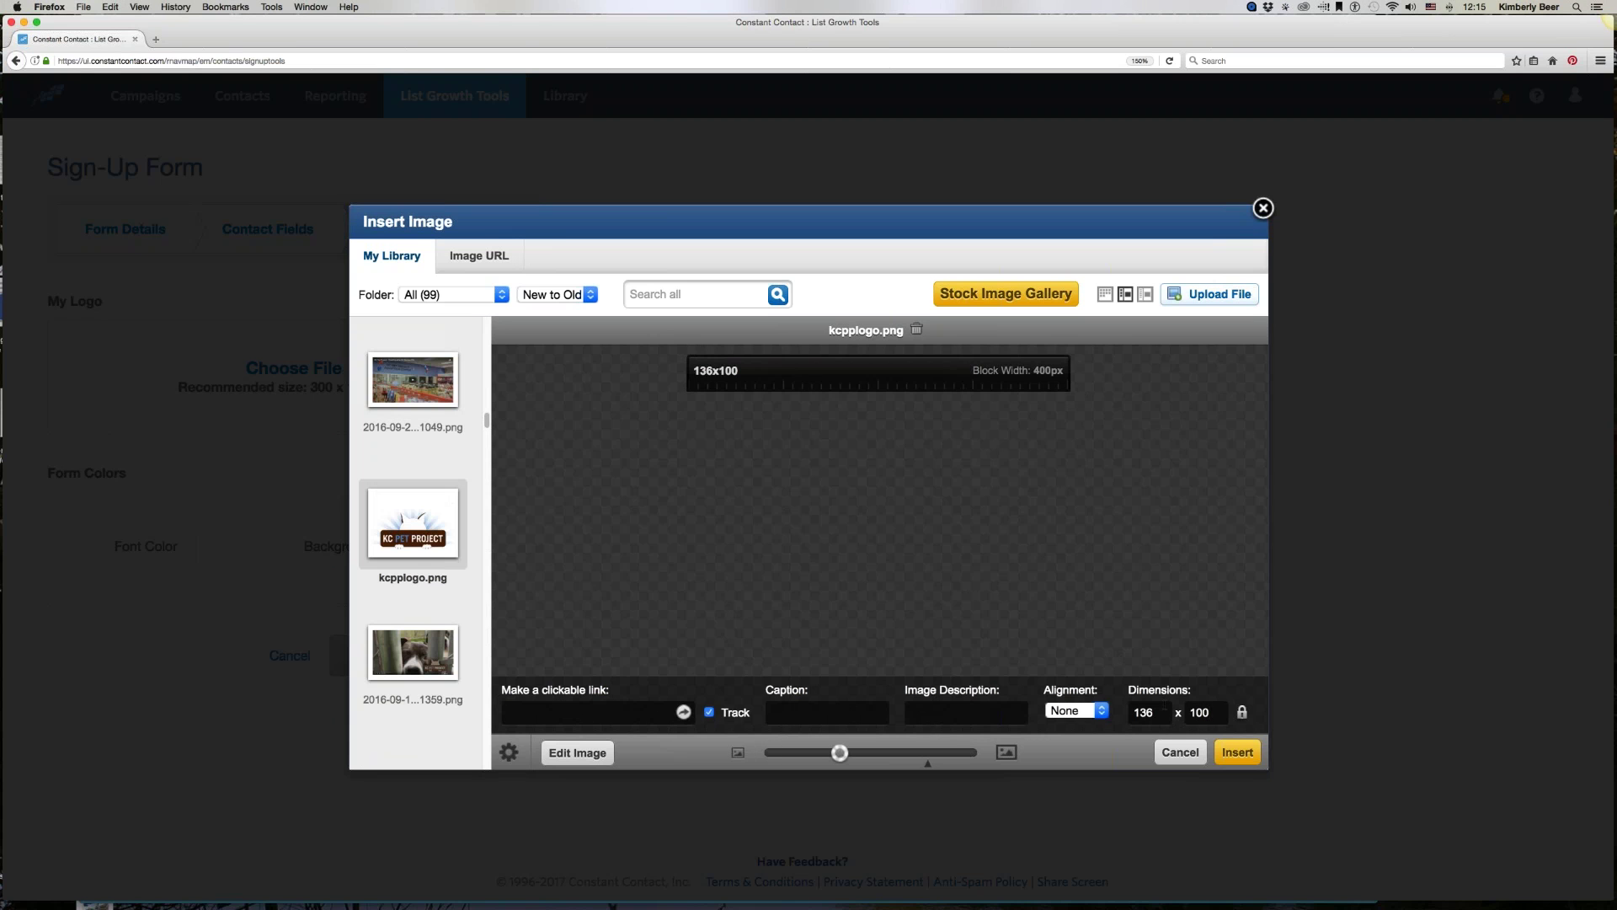
{"action": "left_click", "coordinate": [1235, 751]}
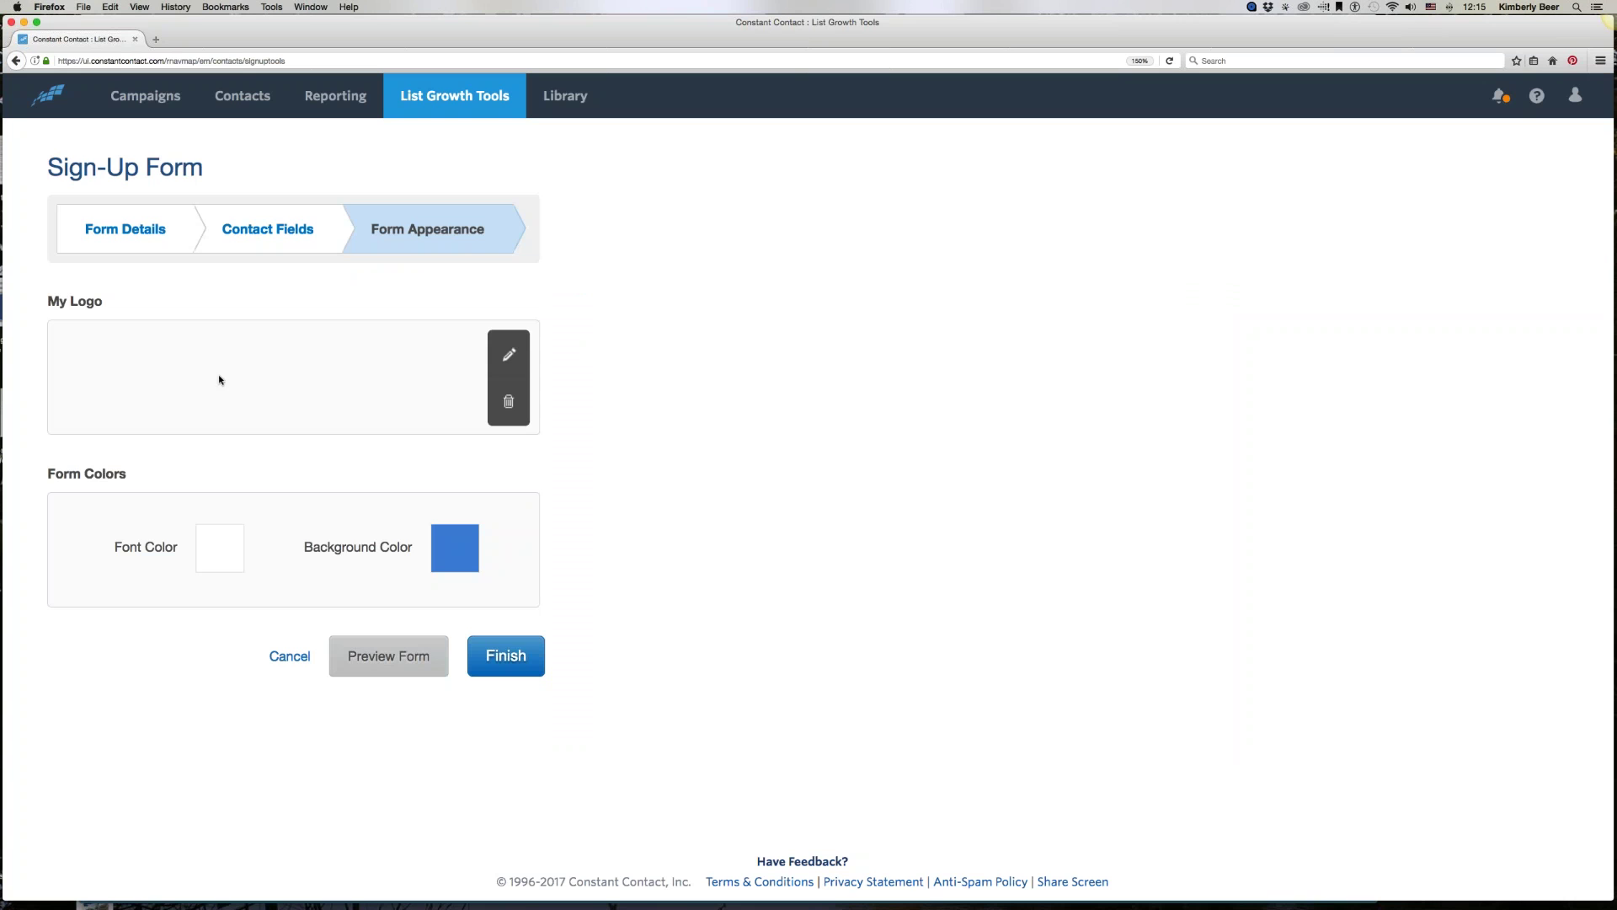
{"action": "left_click", "coordinate": [510, 401]}
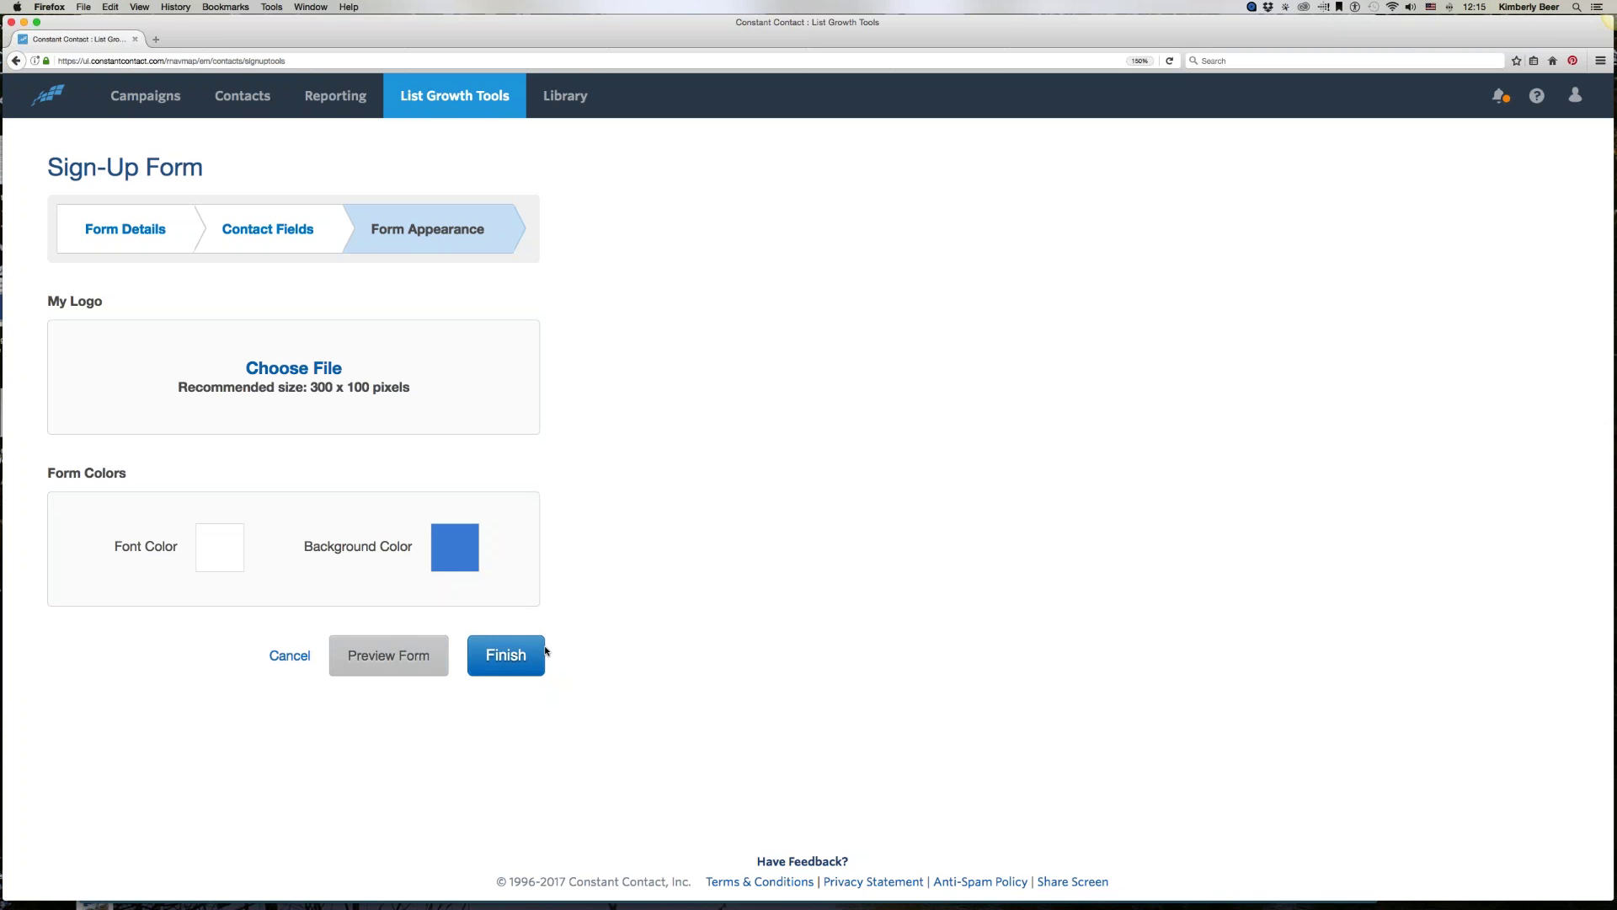
Step: Preview the sign-up form and review its title, description, contact fields and permission text
{"action": "left_click", "coordinate": [388, 656]}
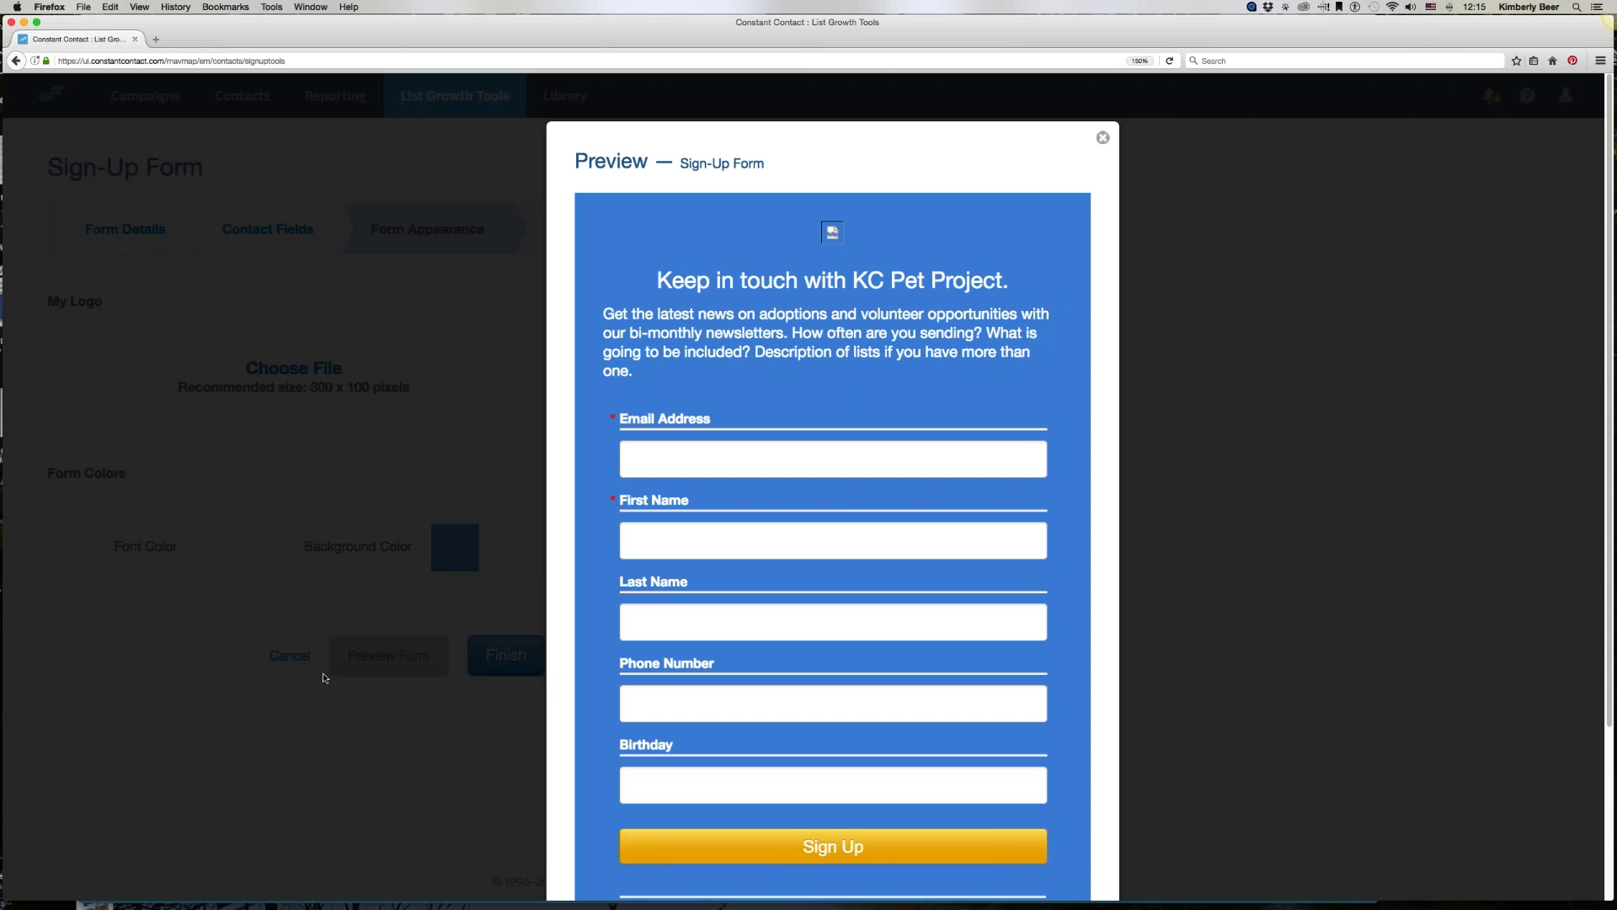
{"action": "scroll", "coordinate": [468, 723], "scroll_direction": "down", "scroll_amount": 1}
{"action": "scroll", "coordinate": [833, 489], "scroll_direction": "down", "scroll_amount": 5}
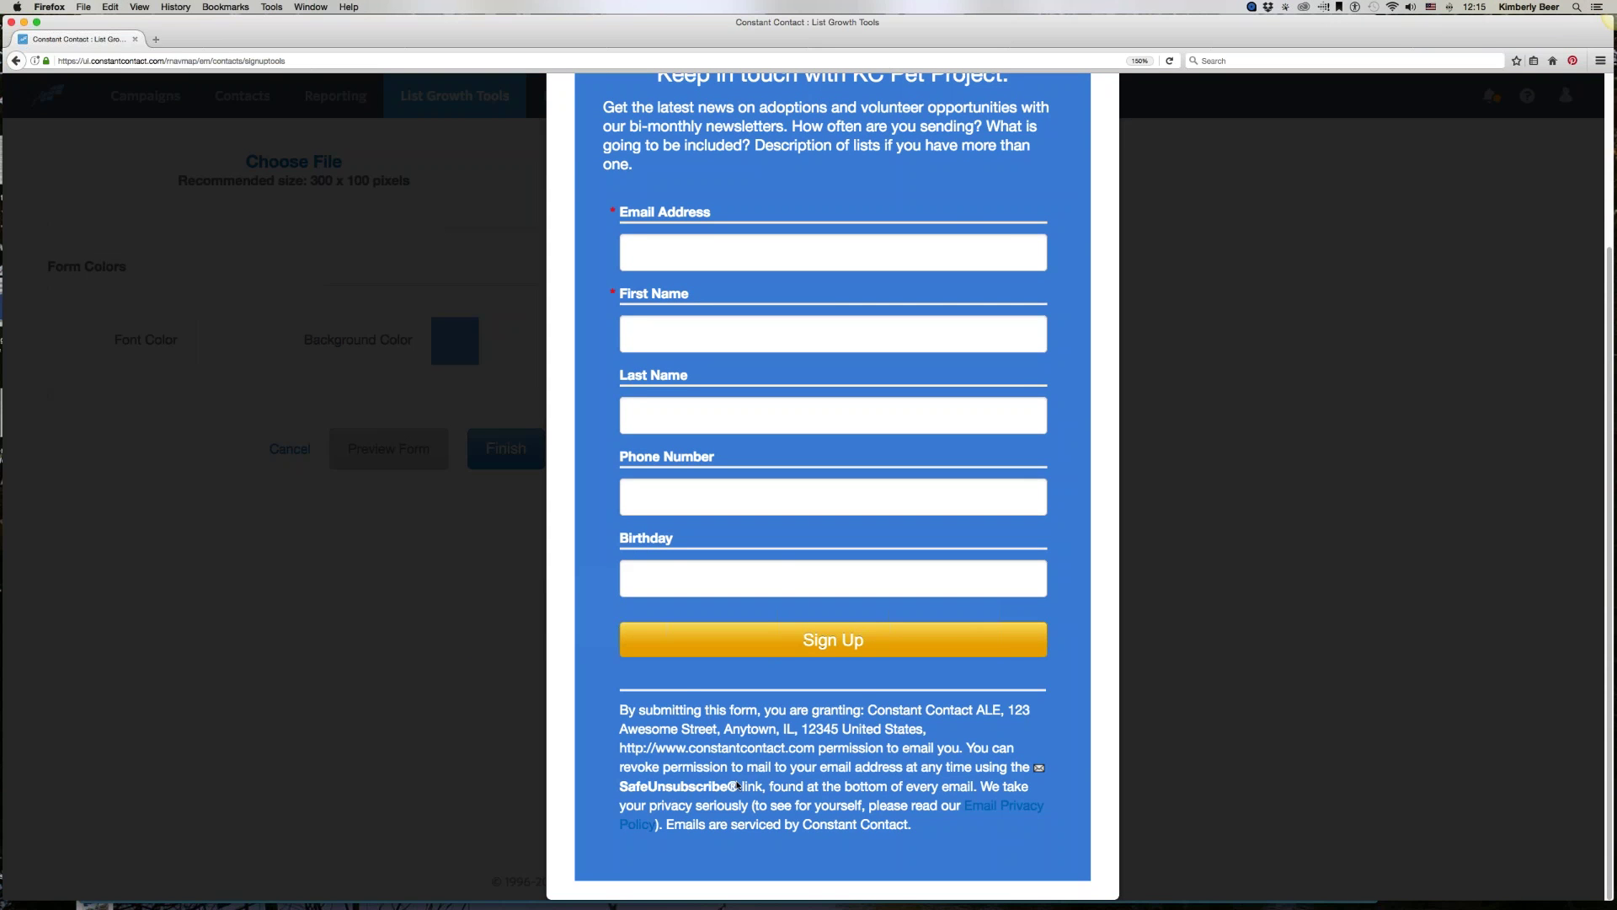
{"action": "scroll", "coordinate": [703, 739], "scroll_direction": "up", "scroll_amount": 5}
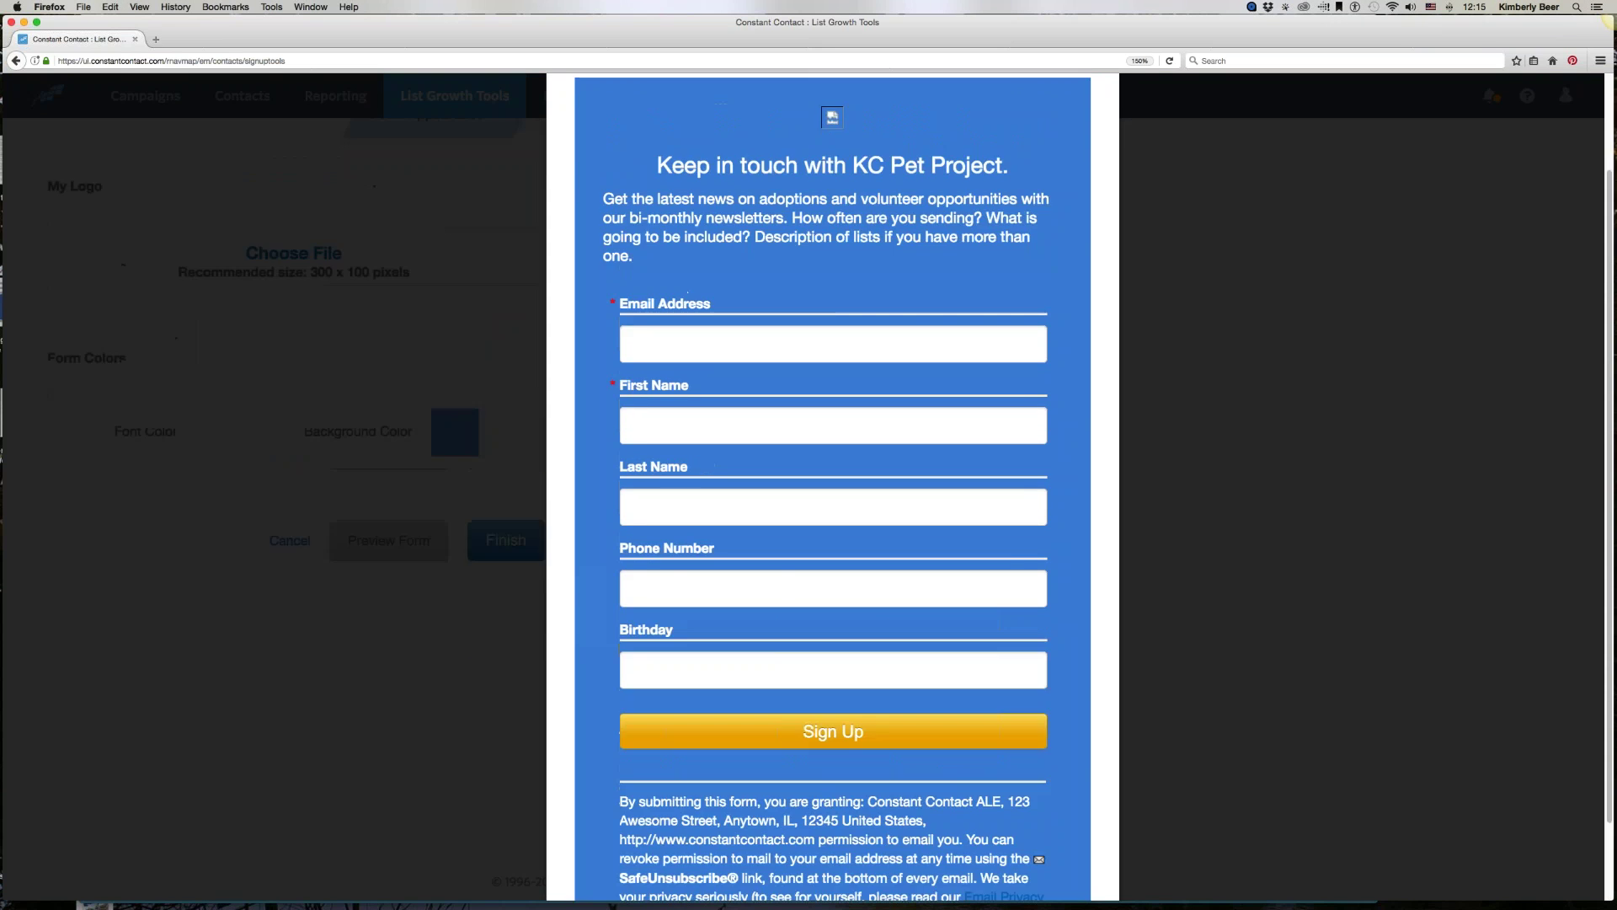
Step: Close the preview, finish the sign-up form and dismiss the sharing tips to return to the forms list
{"action": "key", "text": "Escape"}
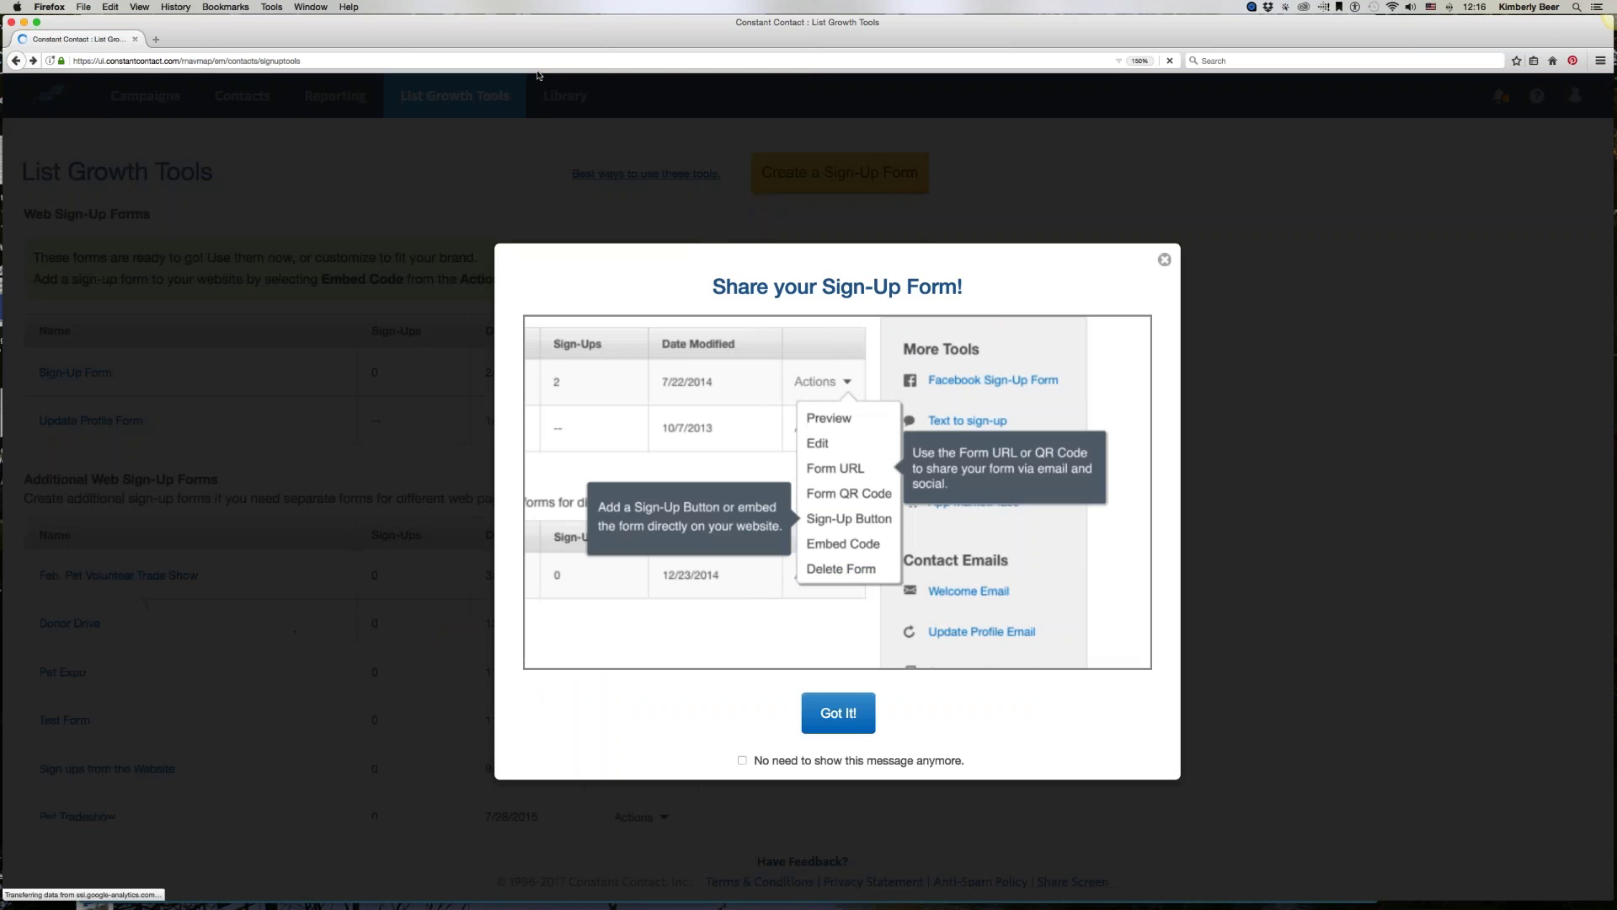
{"action": "left_click", "coordinate": [1164, 259]}
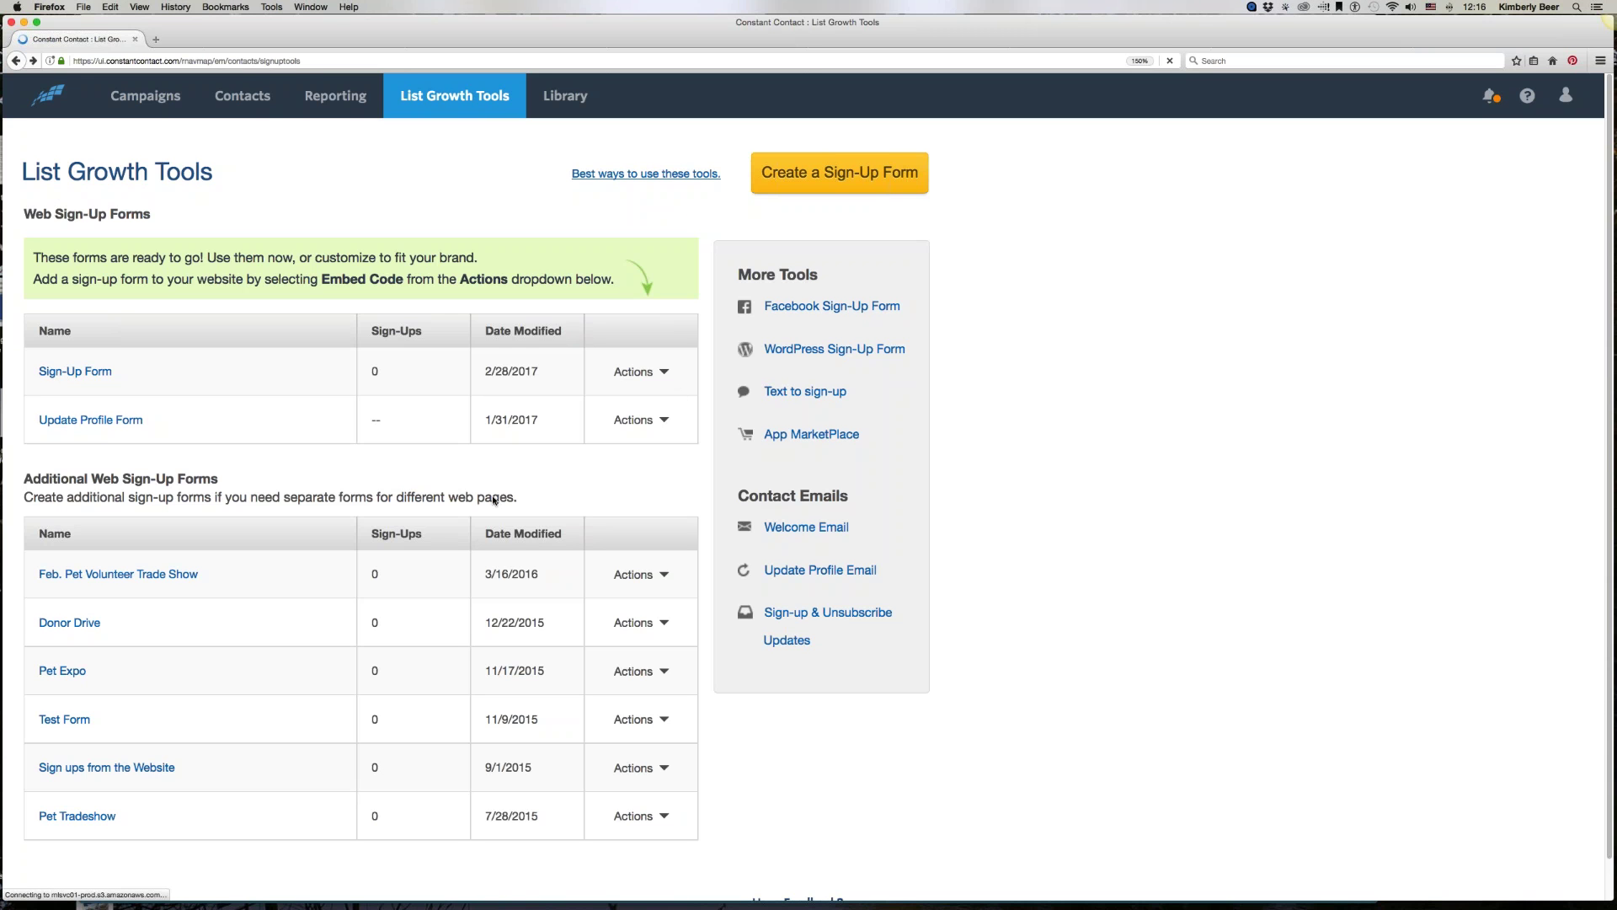
{"action": "left_click", "coordinate": [857, 173]}
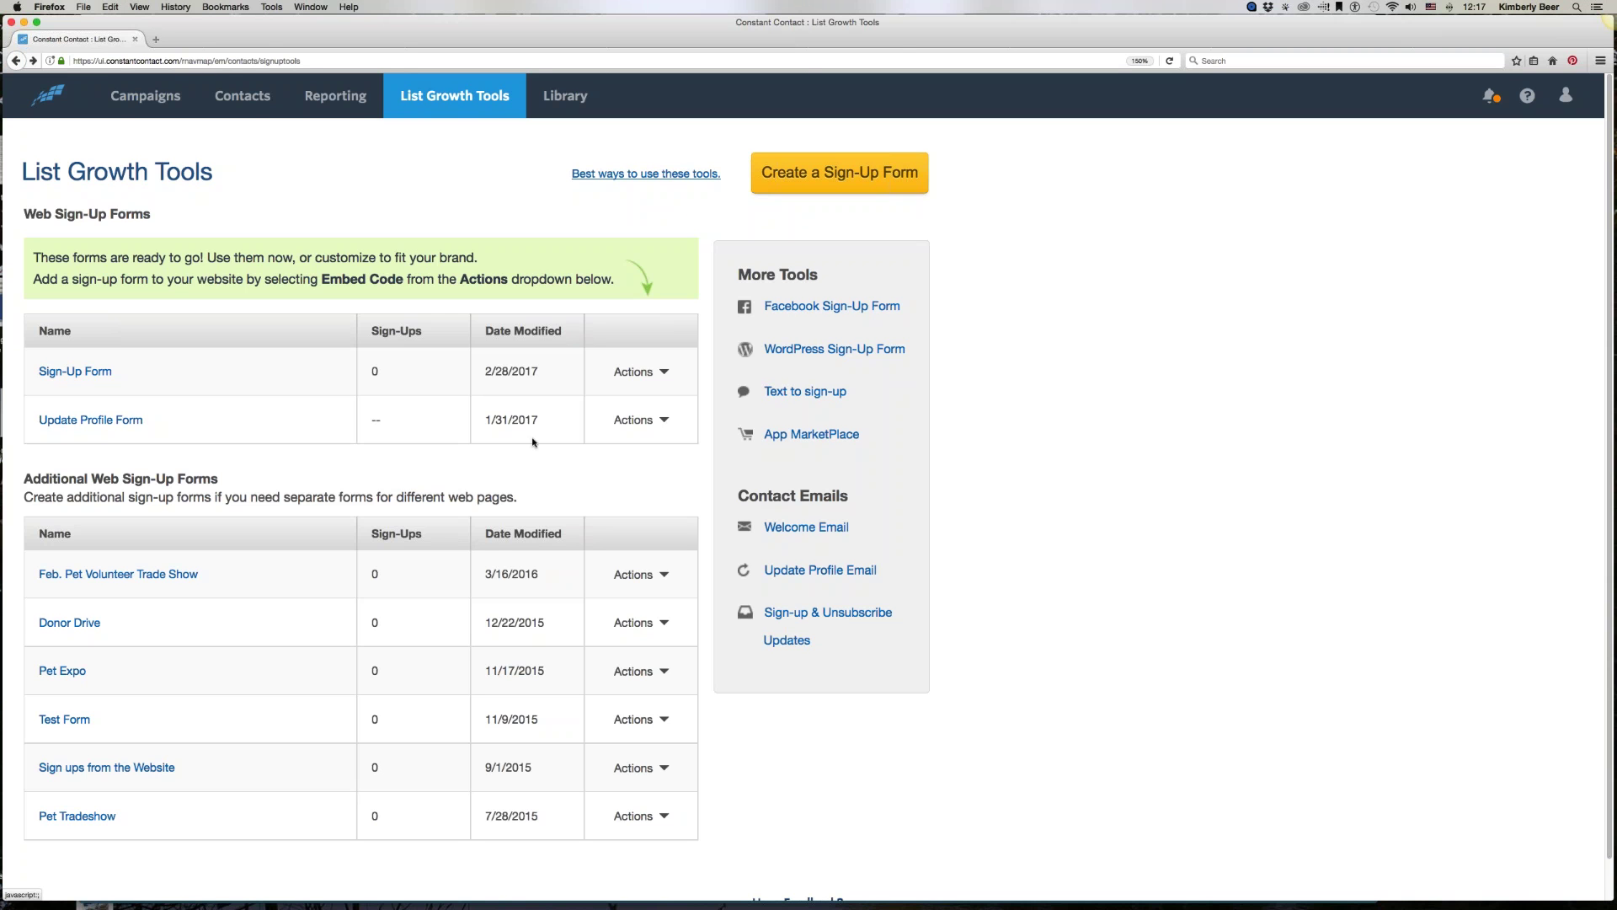
Step: Edit the Update Profile Form and add the New Import, New List and November Volunteers email lists to it
{"action": "left_click", "coordinate": [649, 420]}
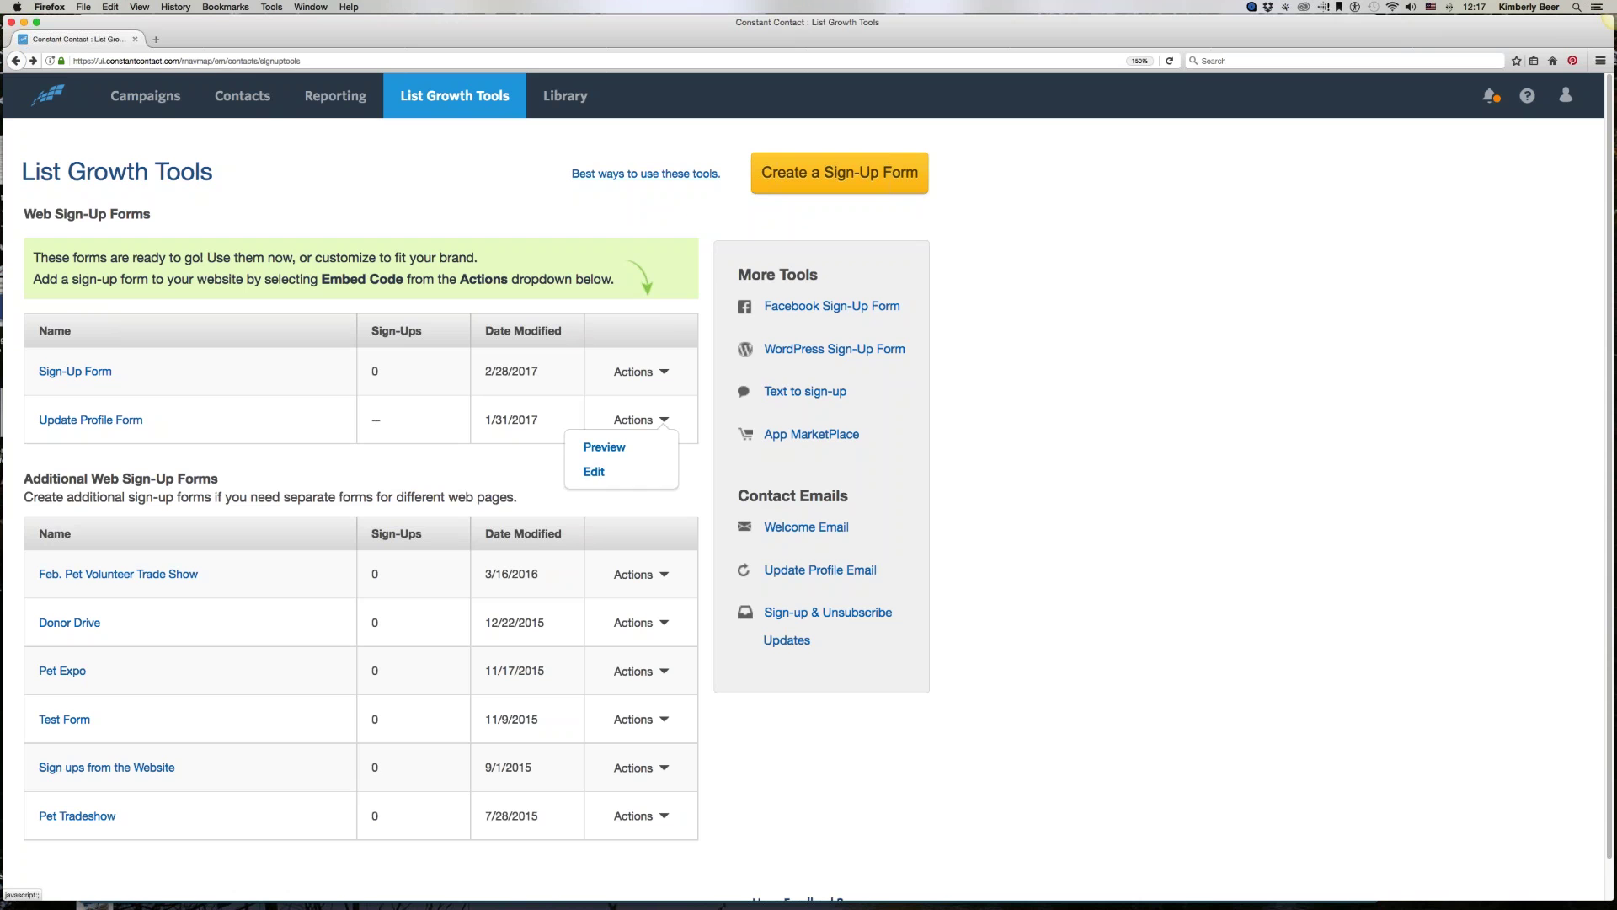
{"action": "left_click", "coordinate": [591, 473]}
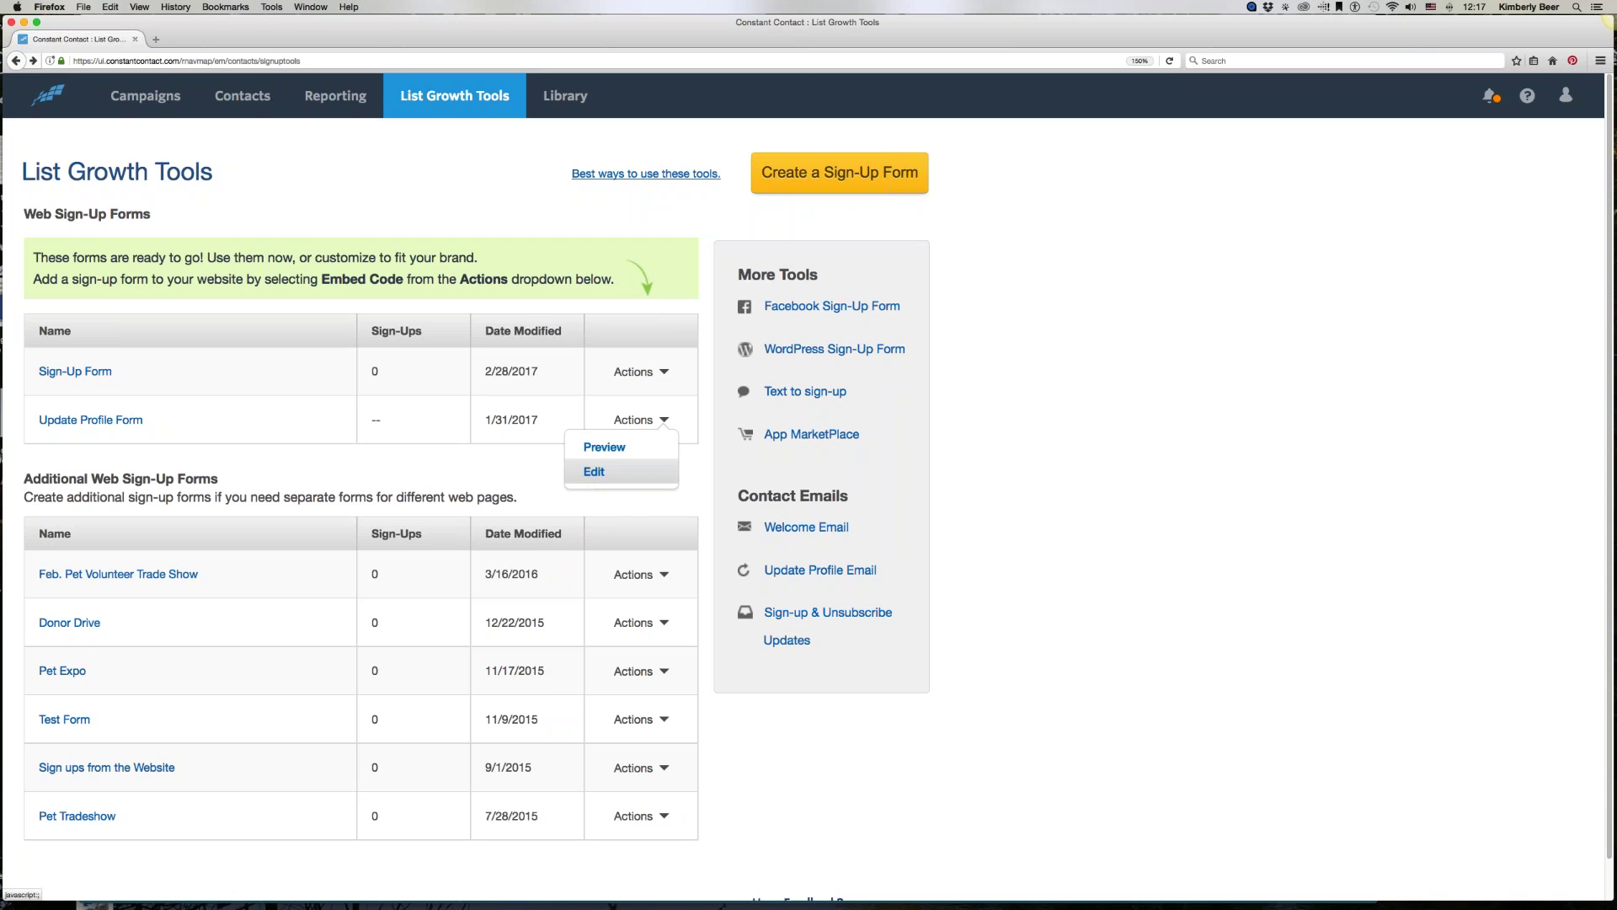
{"action": "scroll", "coordinate": [294, 596], "scroll_direction": "down", "scroll_amount": 5}
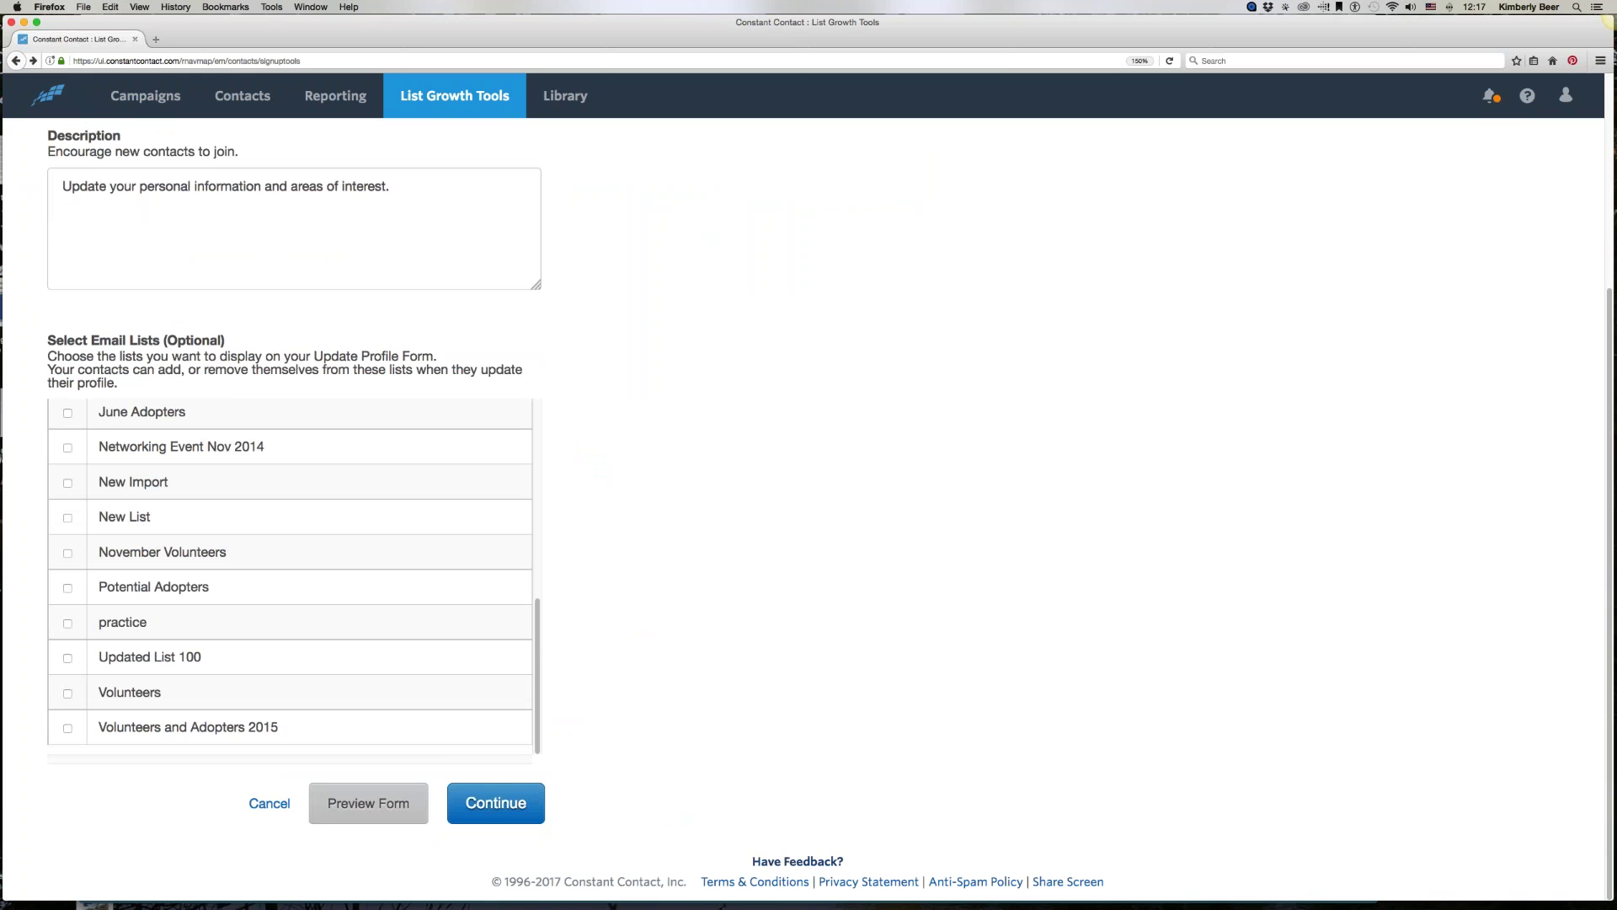
{"action": "left_click", "coordinate": [67, 482]}
{"action": "left_click", "coordinate": [65, 518]}
{"action": "left_click", "coordinate": [67, 554]}
Step: Preview the Update Profile Form and examine its contact fields and email list choices
{"action": "left_click", "coordinate": [368, 803]}
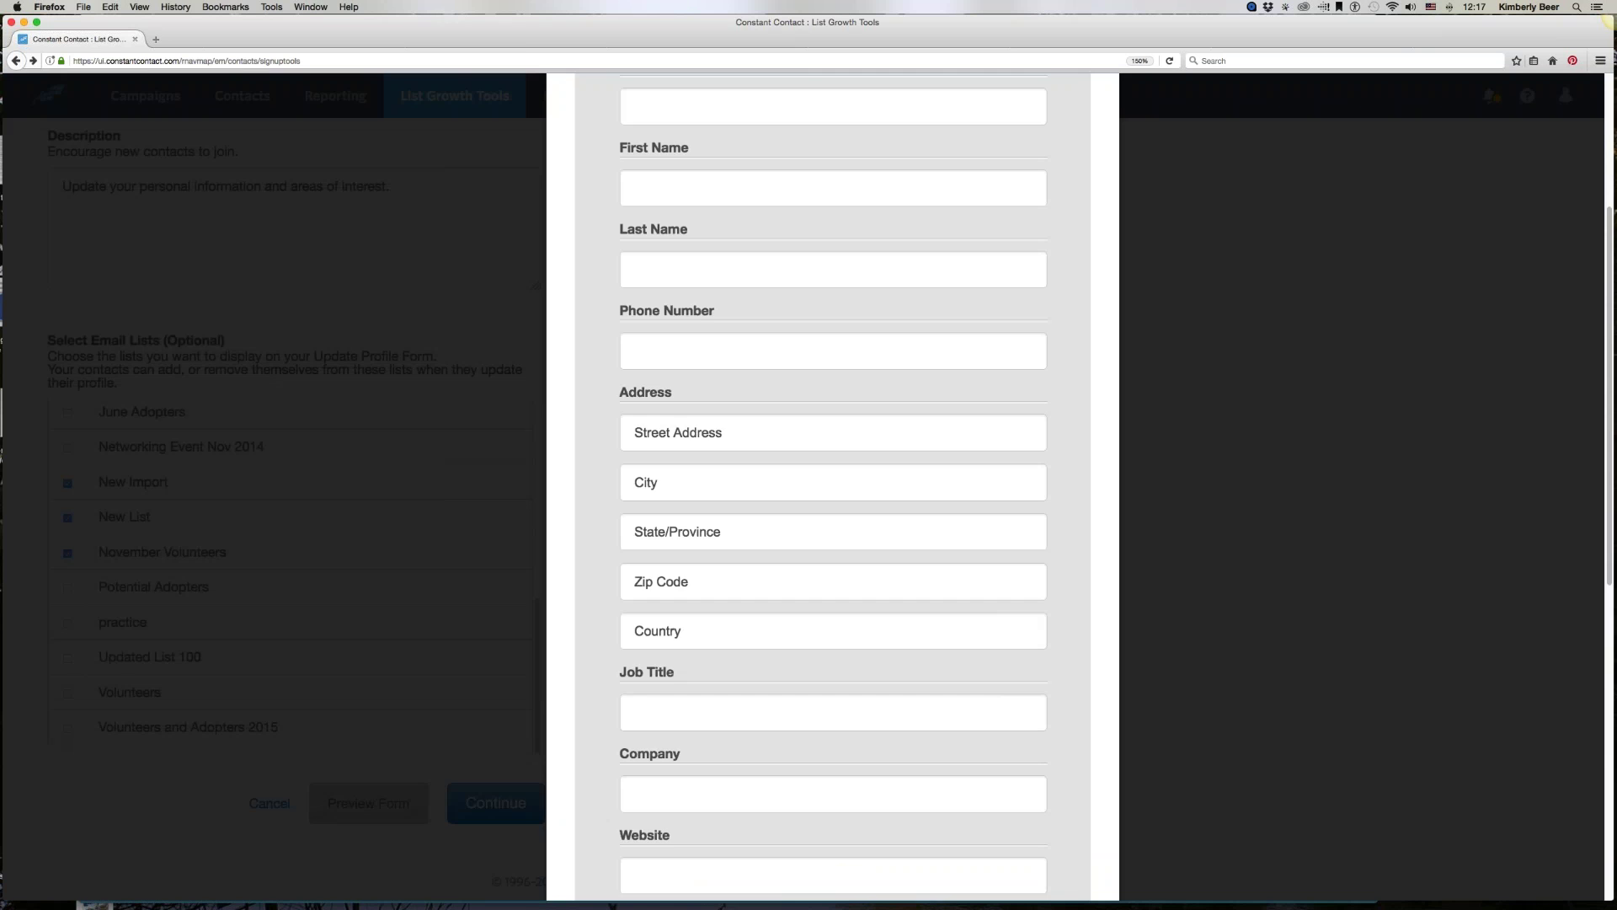
{"action": "scroll", "coordinate": [564, 687], "scroll_direction": "down", "scroll_amount": 10}
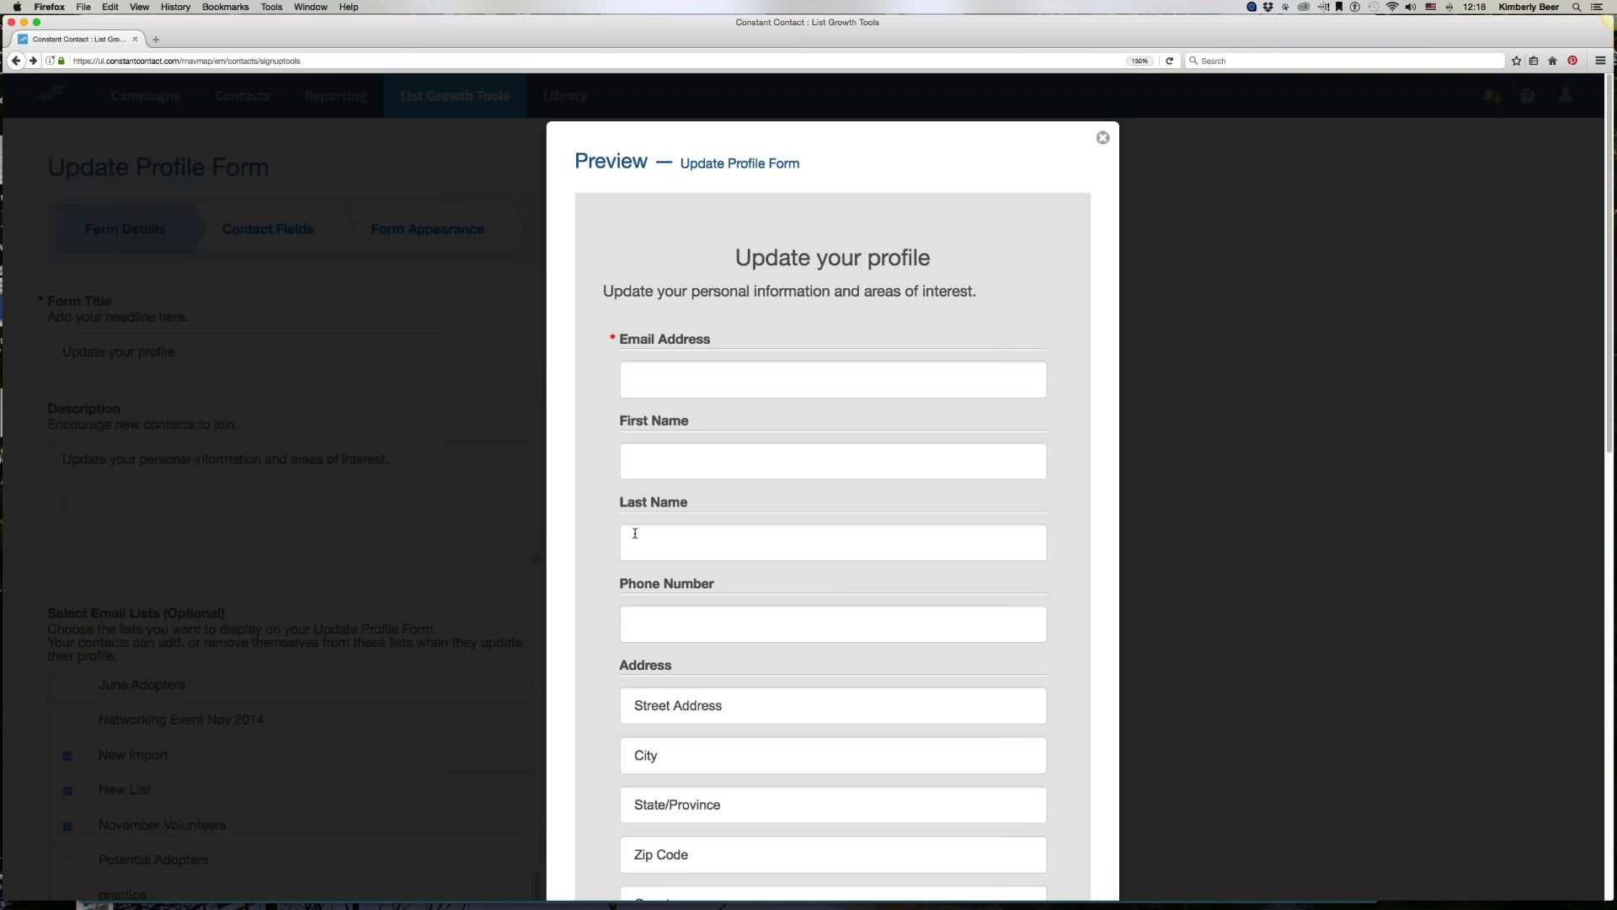
{"action": "scroll", "coordinate": [635, 532], "scroll_direction": "down", "scroll_amount": 15}
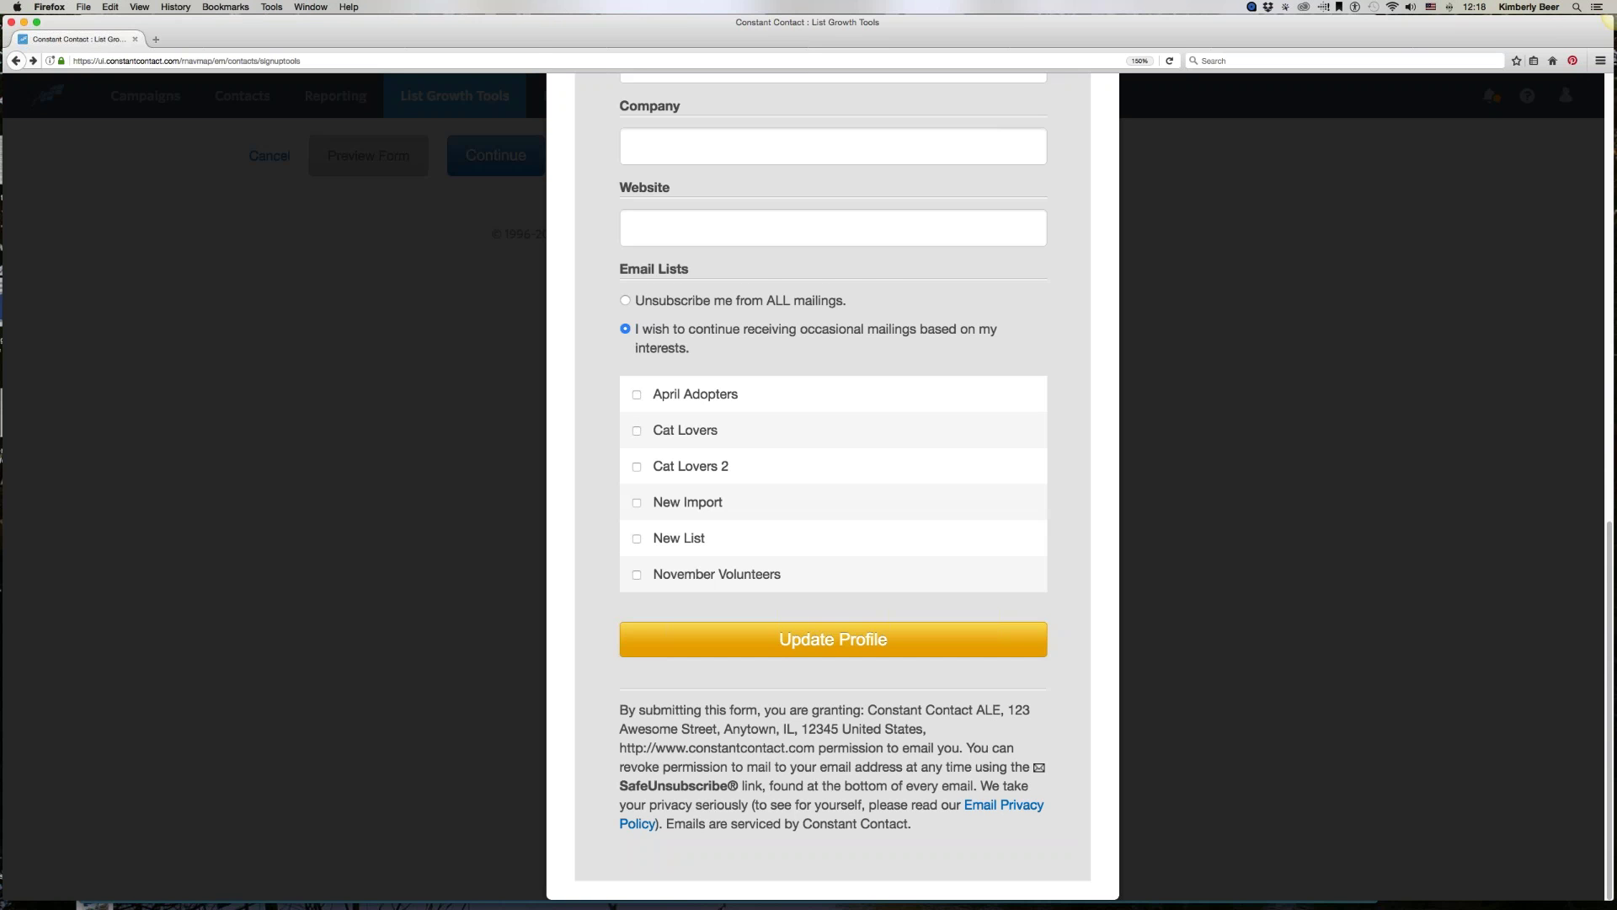
{"action": "scroll", "coordinate": [1133, 368], "scroll_direction": "up", "scroll_amount": 10}
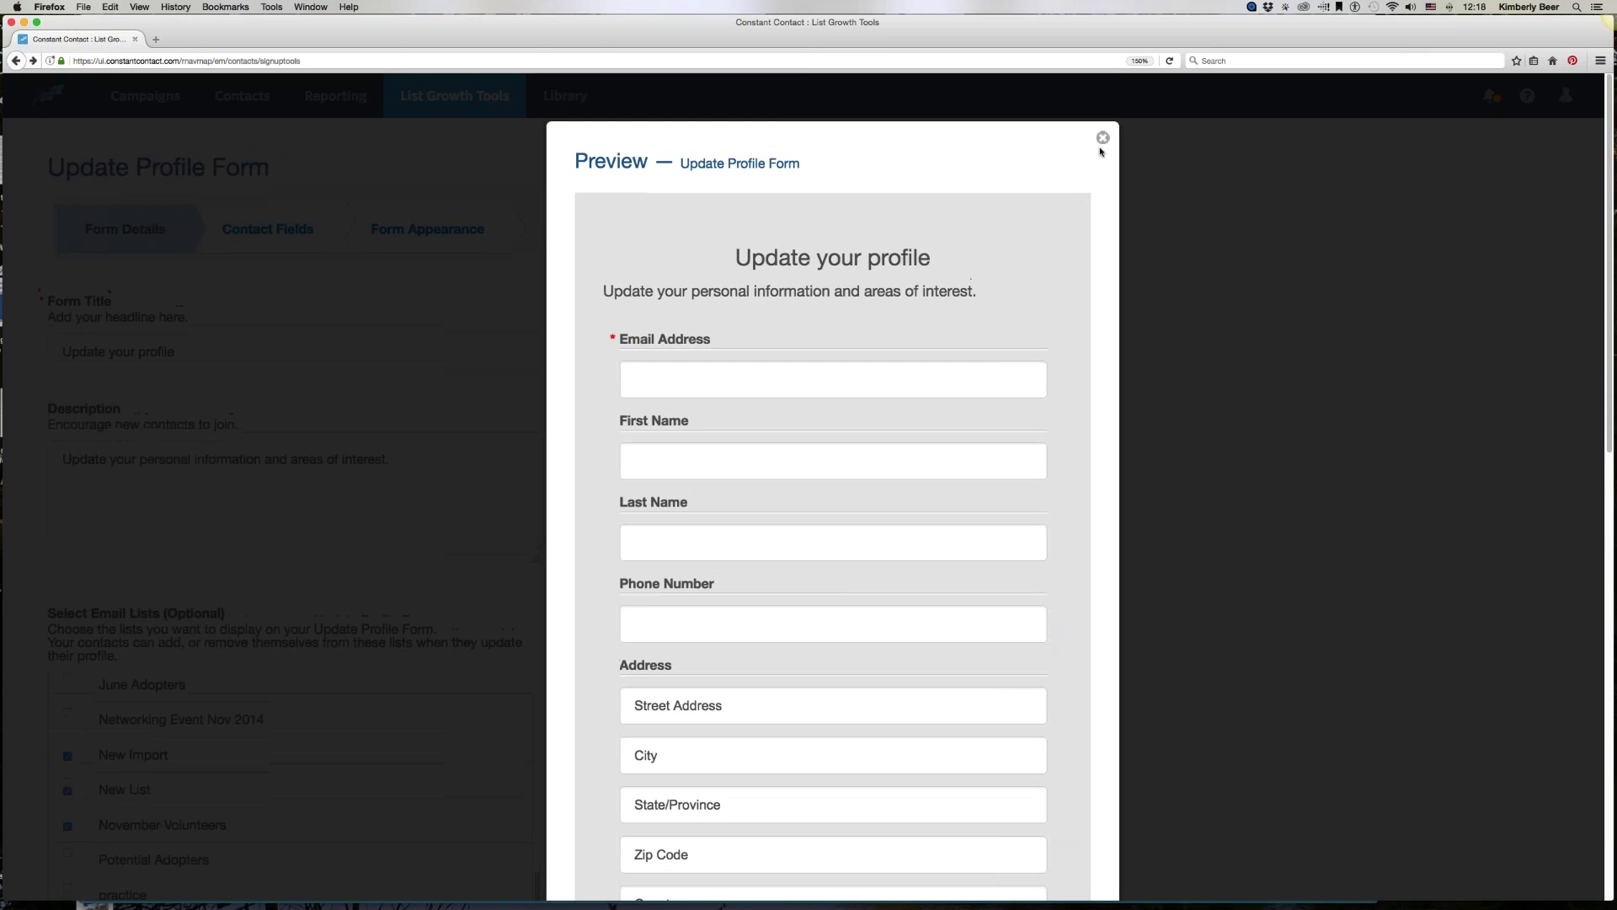
{"action": "left_click", "coordinate": [1102, 140]}
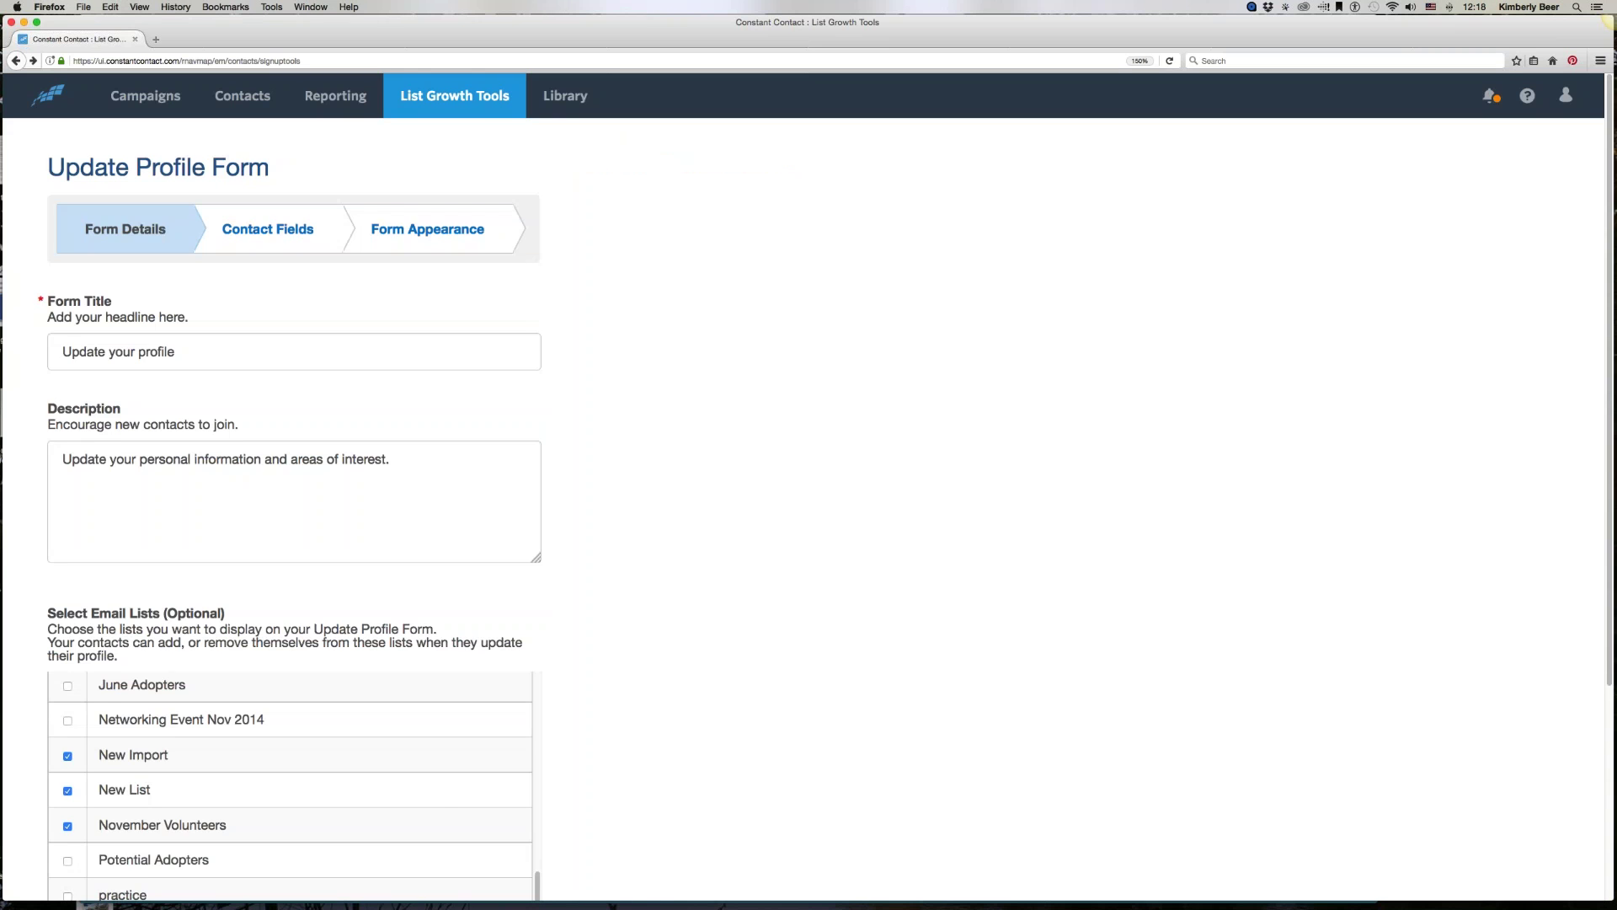
Step: Leave the Update Profile Form without saving the changes
{"action": "scroll", "coordinate": [286, 506], "scroll_direction": "down", "scroll_amount": 5}
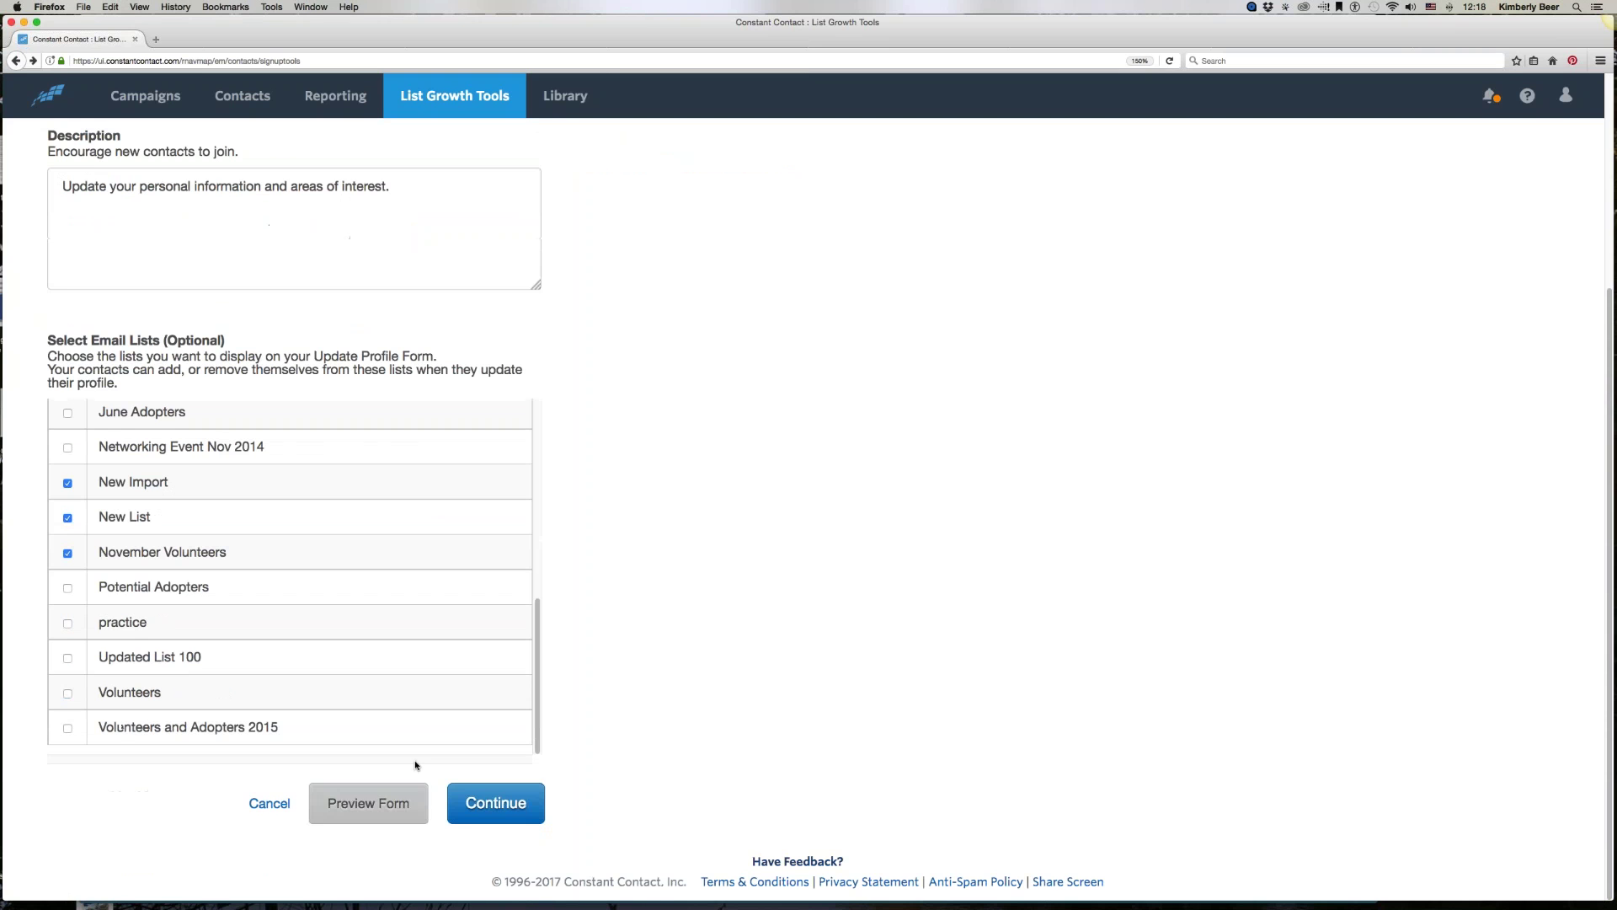
{"action": "left_click", "coordinate": [271, 805]}
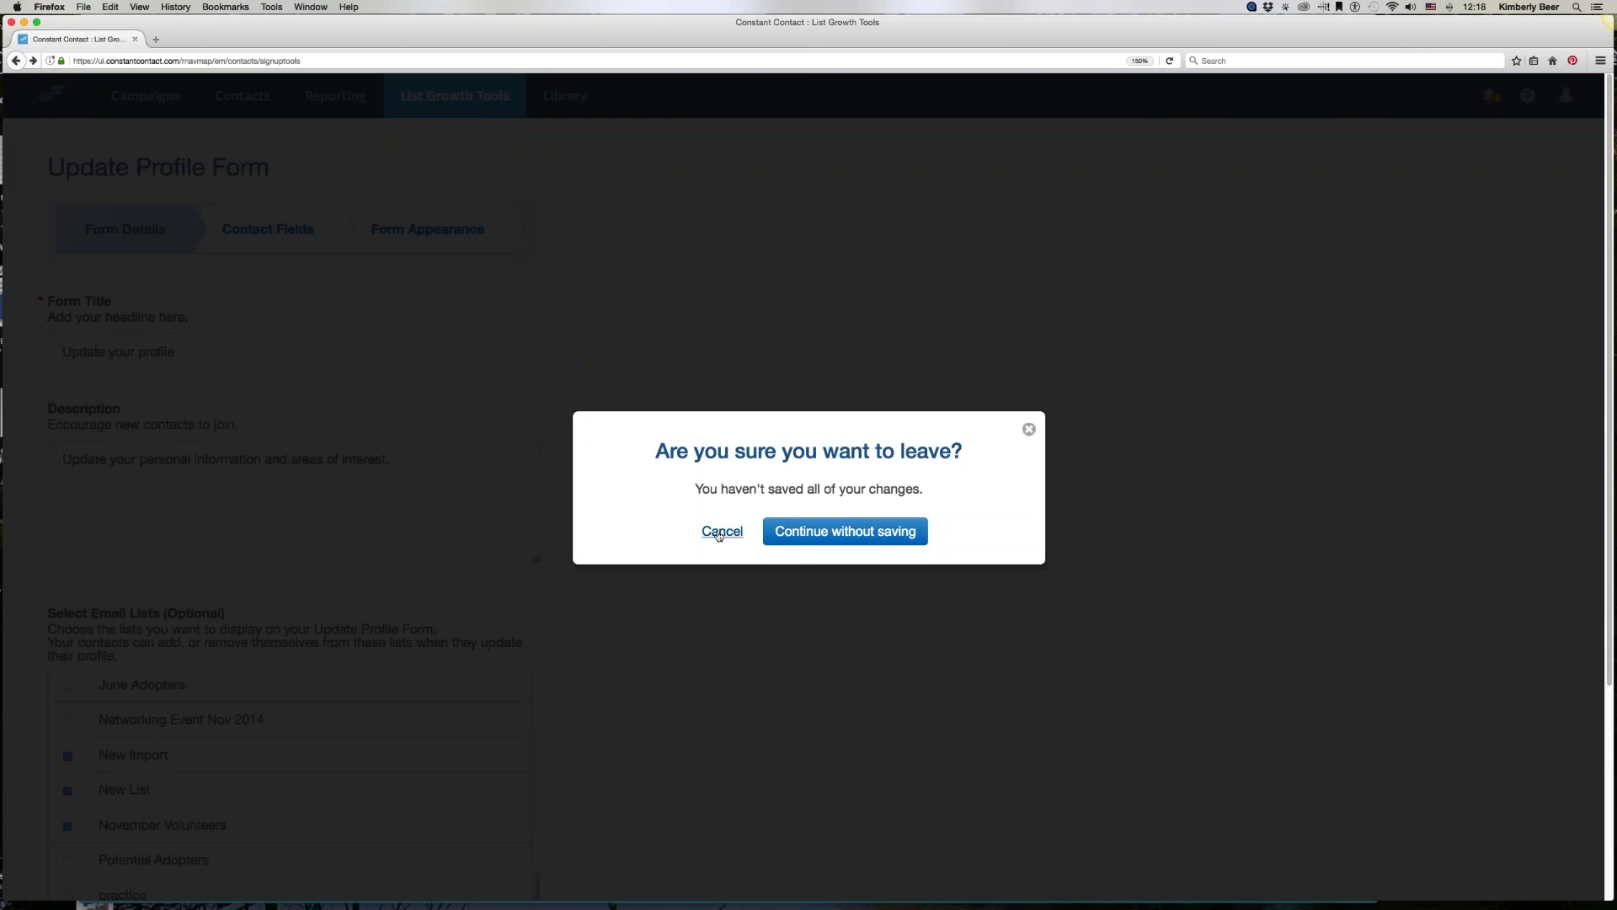
{"action": "left_click", "coordinate": [835, 537]}
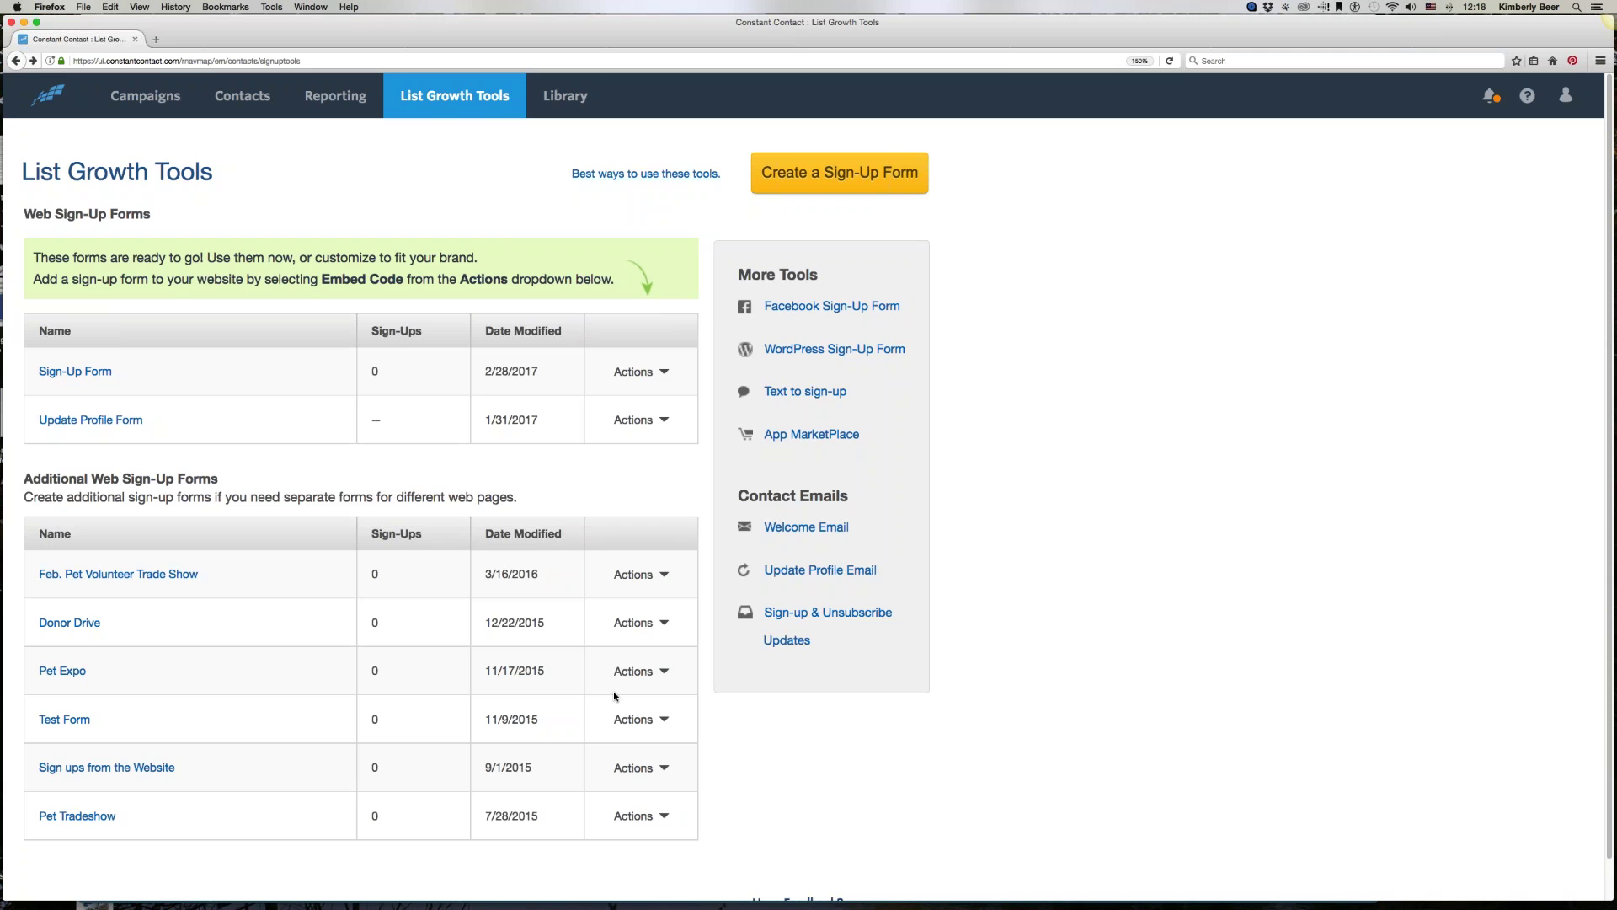
Step: Open the sharing URL of the default Sign-Up Form and copy it
{"action": "left_click", "coordinate": [656, 371]}
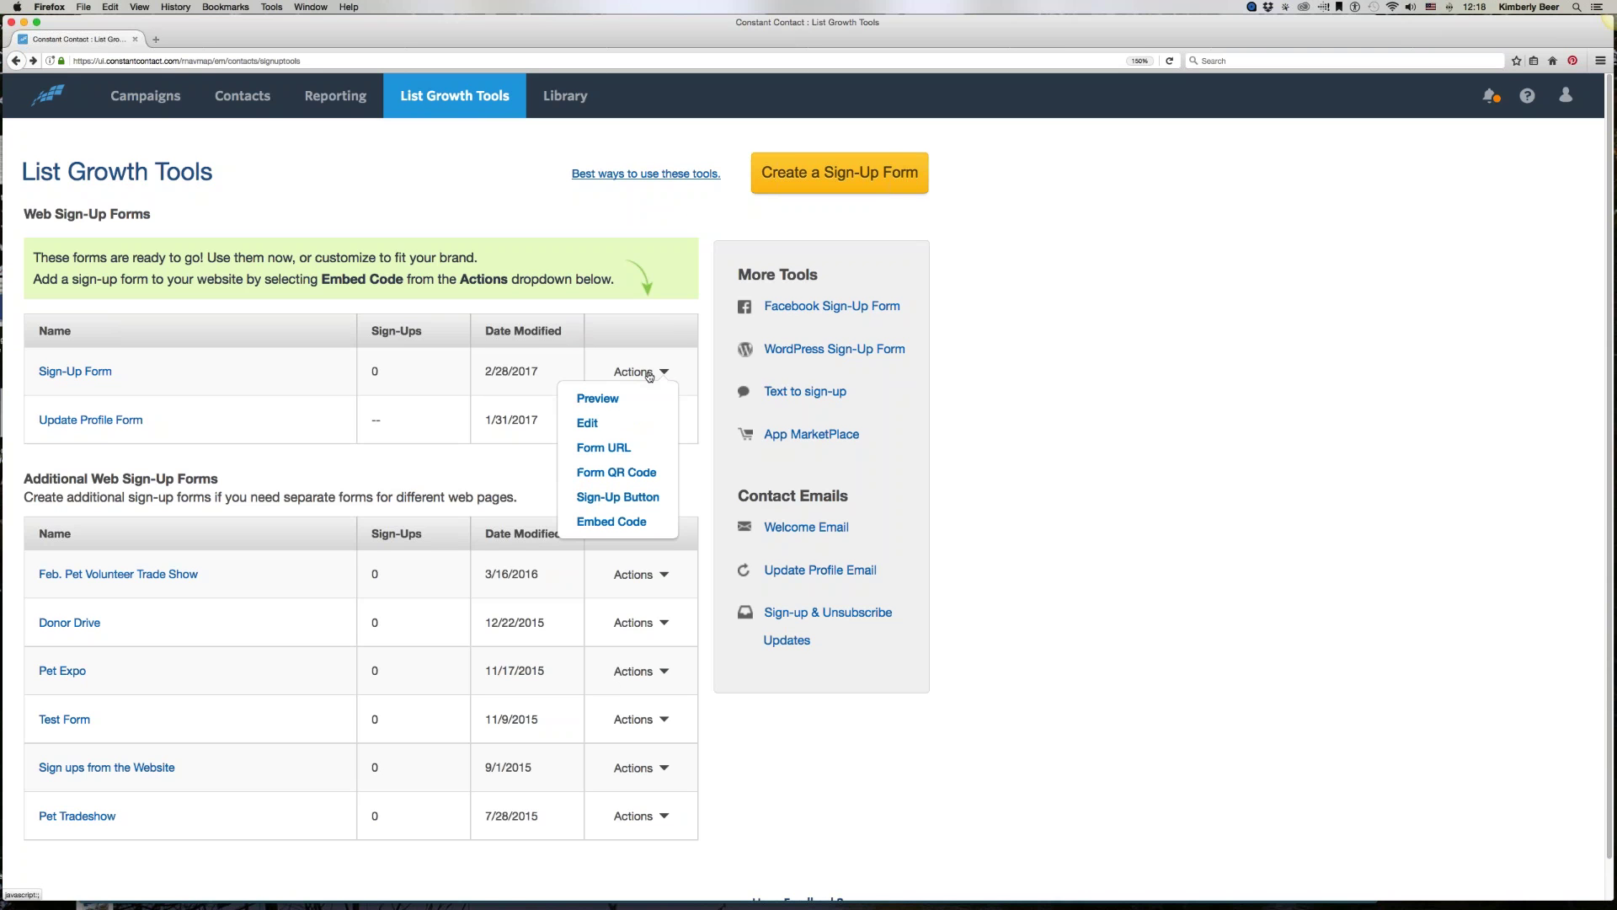
{"action": "left_click", "coordinate": [601, 449]}
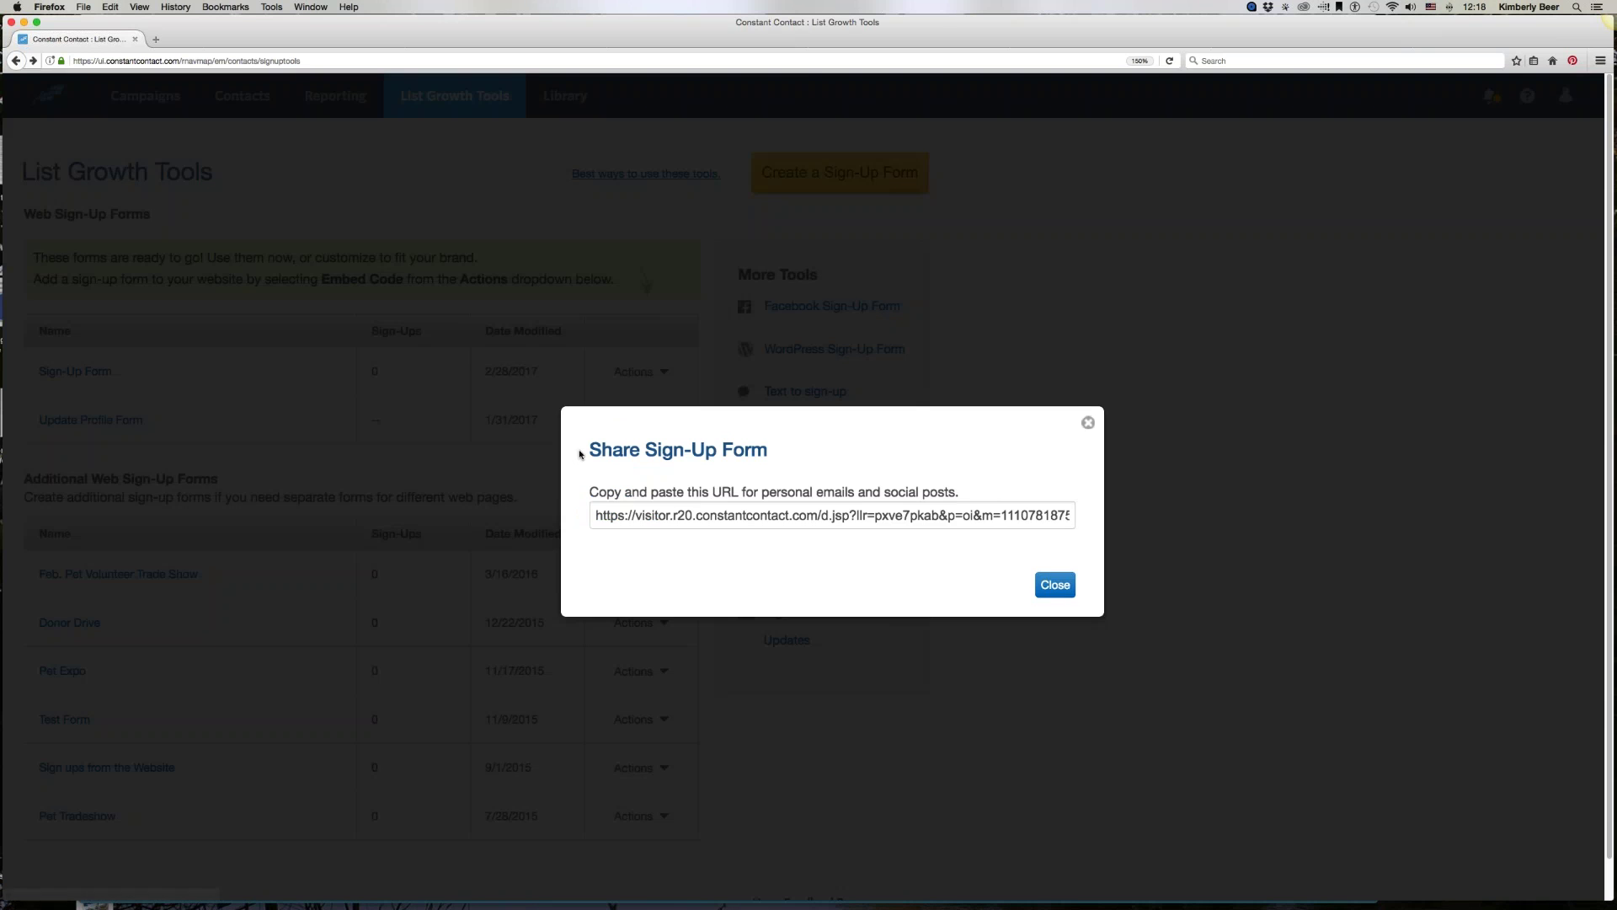
{"action": "left_click", "coordinate": [747, 517]}
{"action": "right_click", "coordinate": [746, 518]}
{"action": "left_click", "coordinate": [762, 556]}
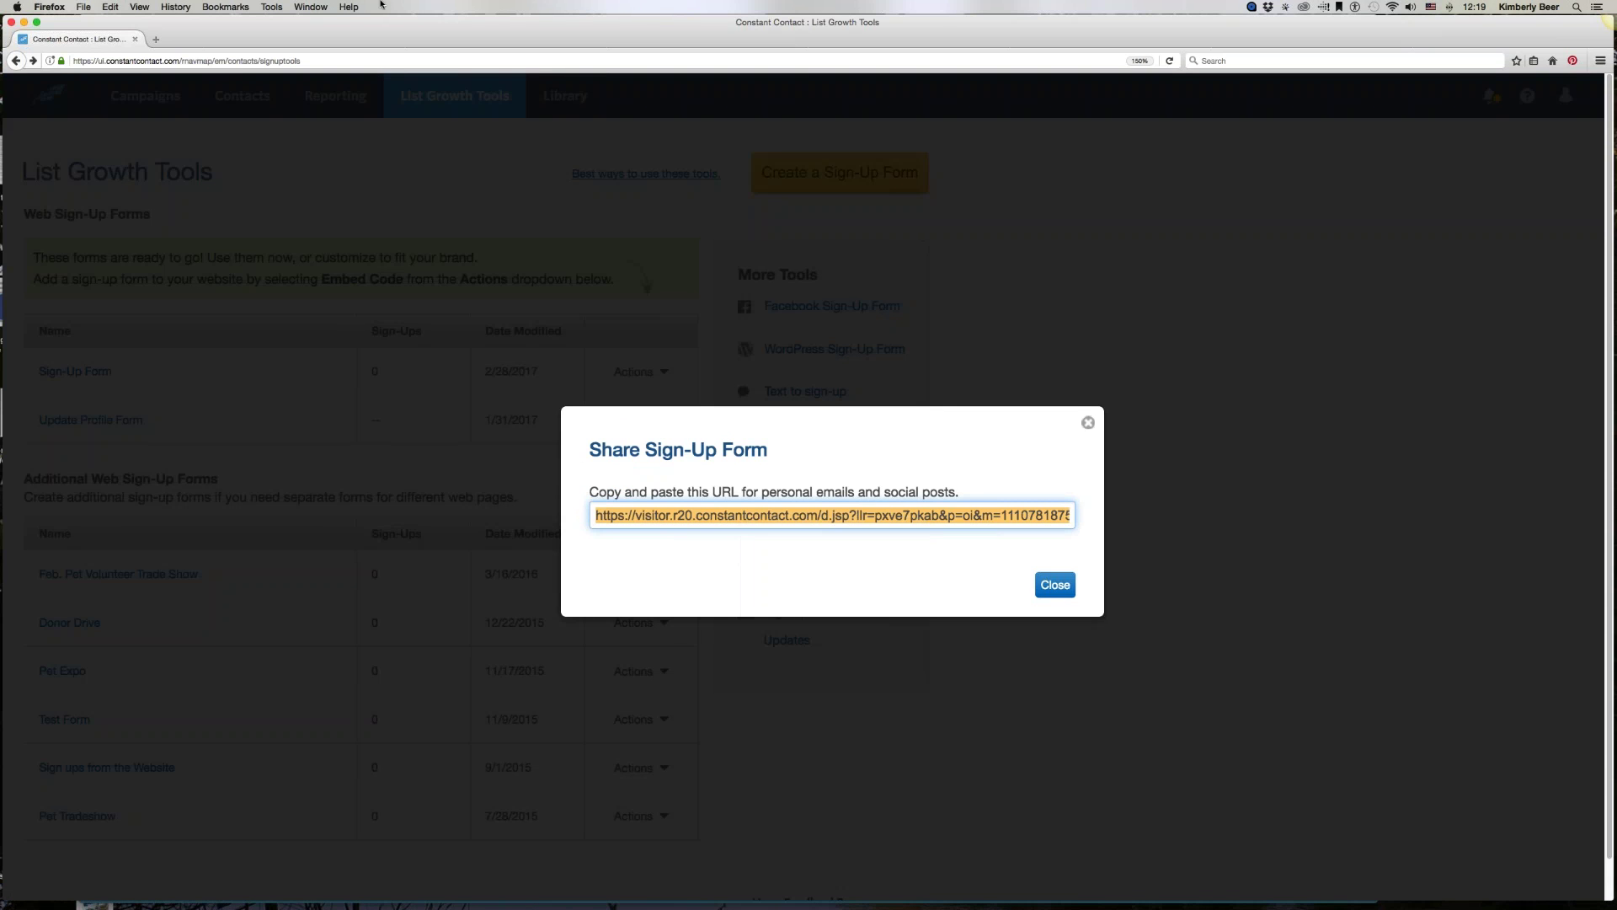
Step: Load the copied sign-up form URL in a new browser tab
{"action": "left_click", "coordinate": [155, 38]}
{"action": "right_click", "coordinate": [135, 60]}
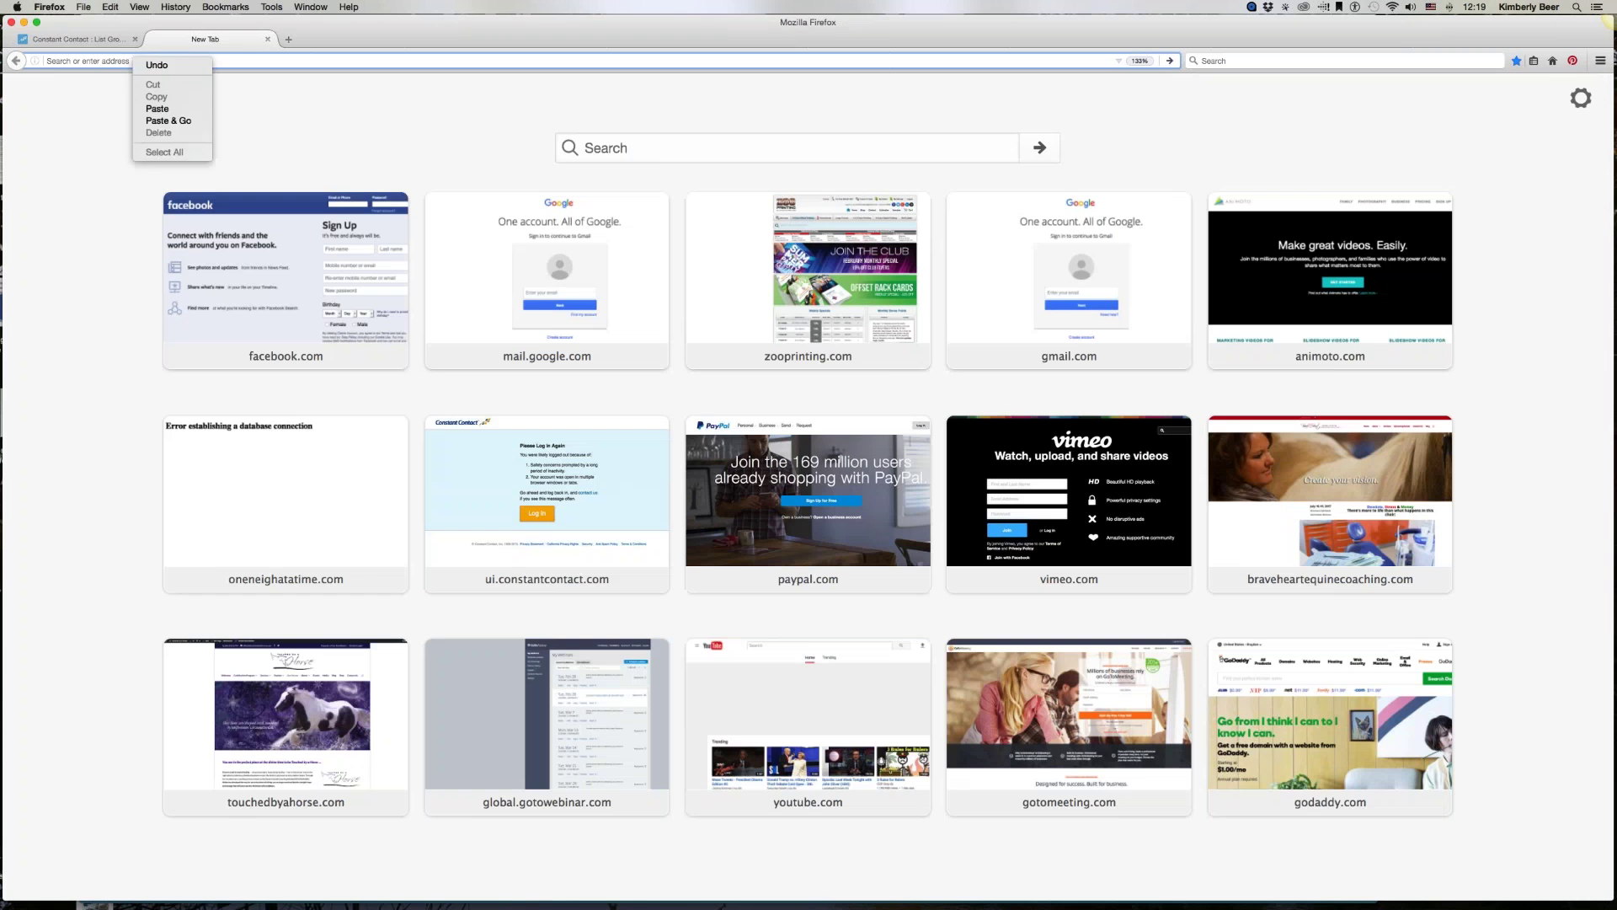
{"action": "left_click", "coordinate": [151, 120]}
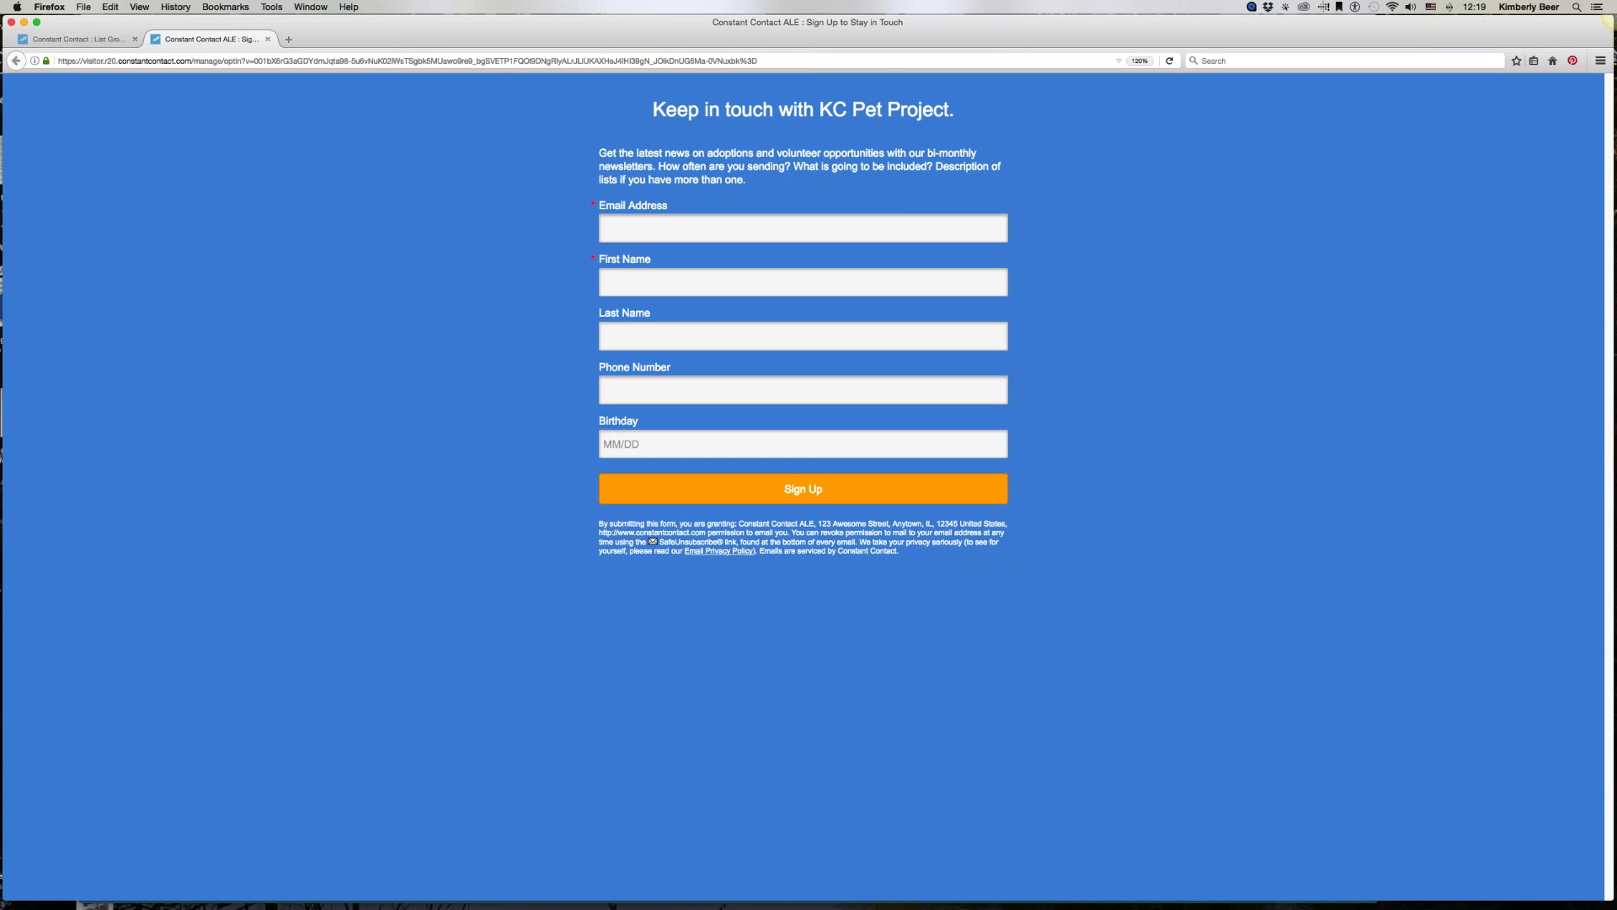
Step: Open bitly.com in another new browser tab
{"action": "left_click", "coordinate": [289, 39]}
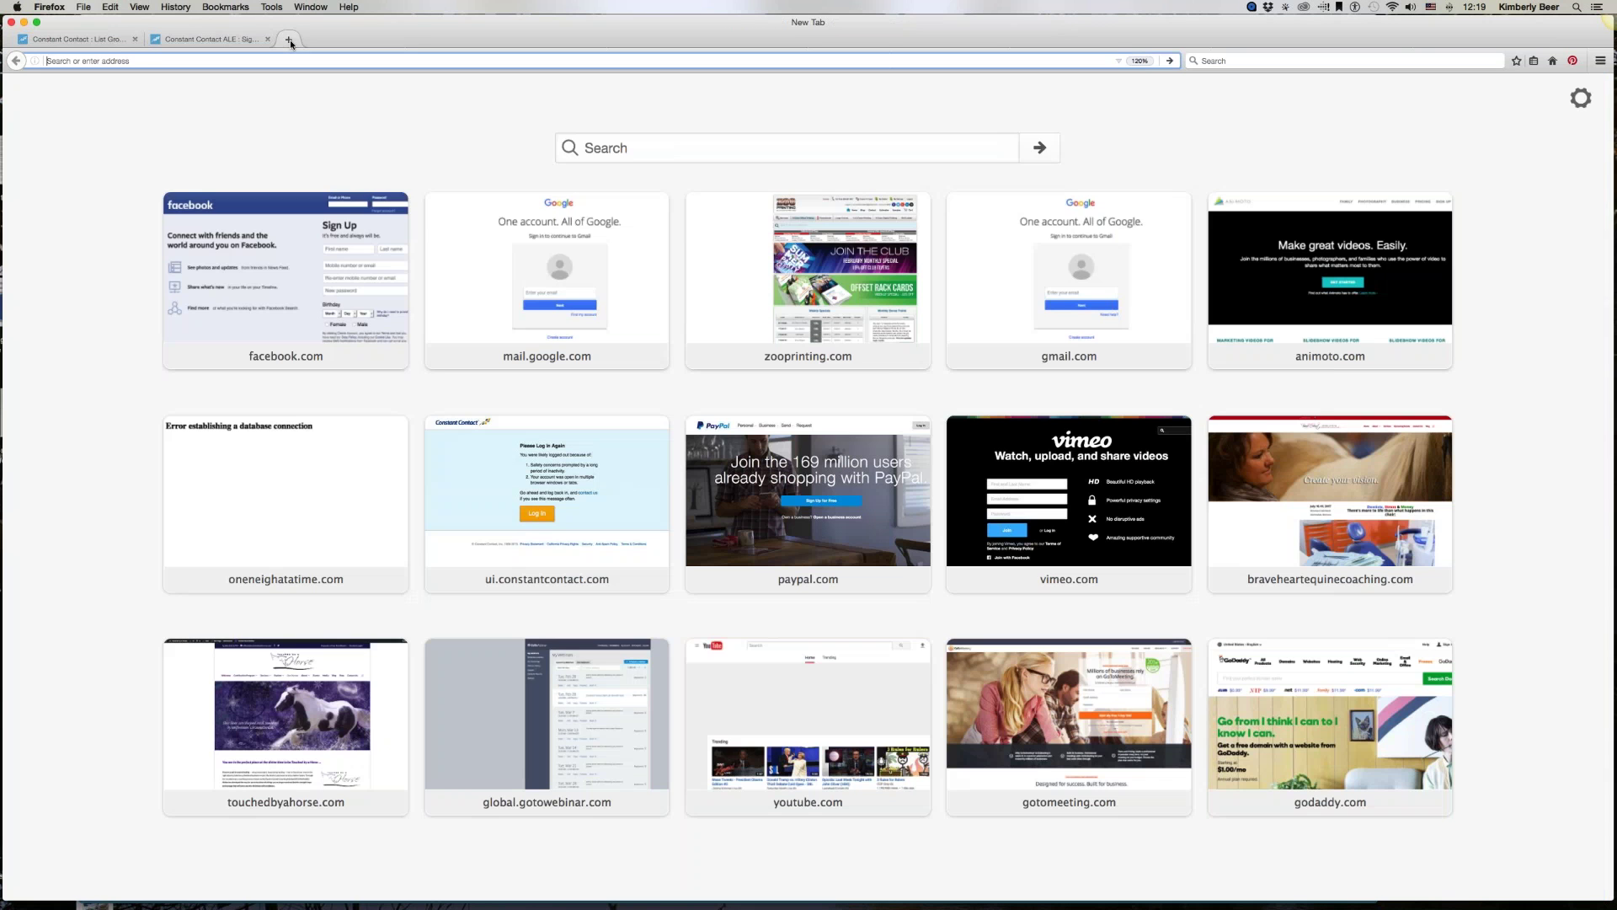
{"action": "type", "text": "bitly.com/"}
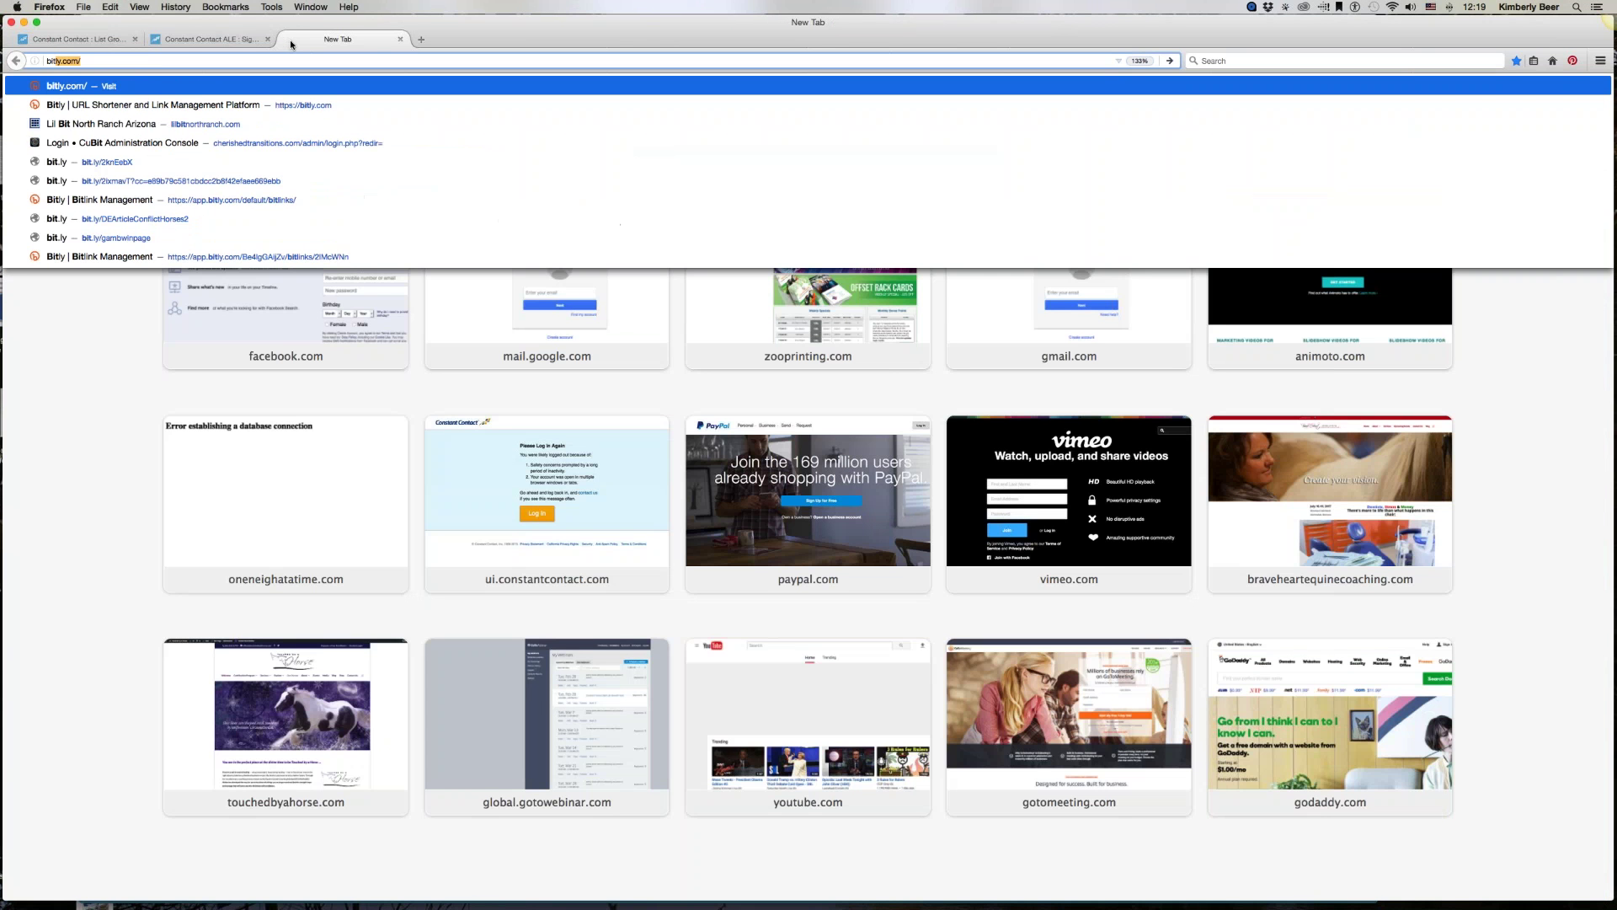
{"action": "key", "text": "Return"}
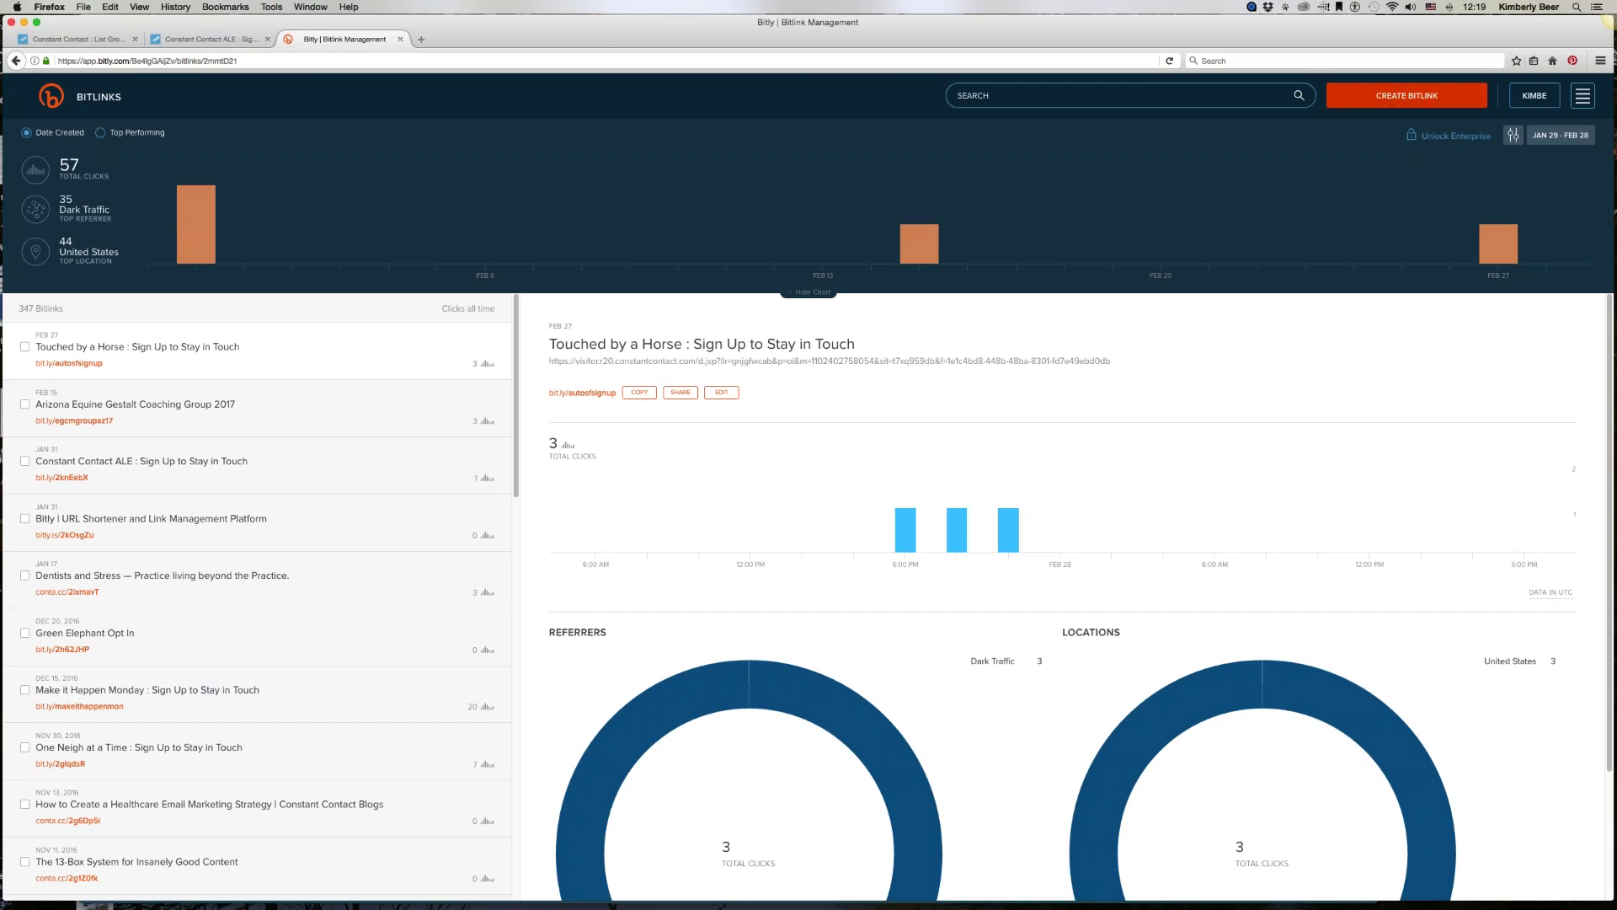
Step: Look at the Create Bitlink form, close it unused, and review the newest Bitlink's click statistics, referrers and locations
{"action": "left_click", "coordinate": [1394, 103]}
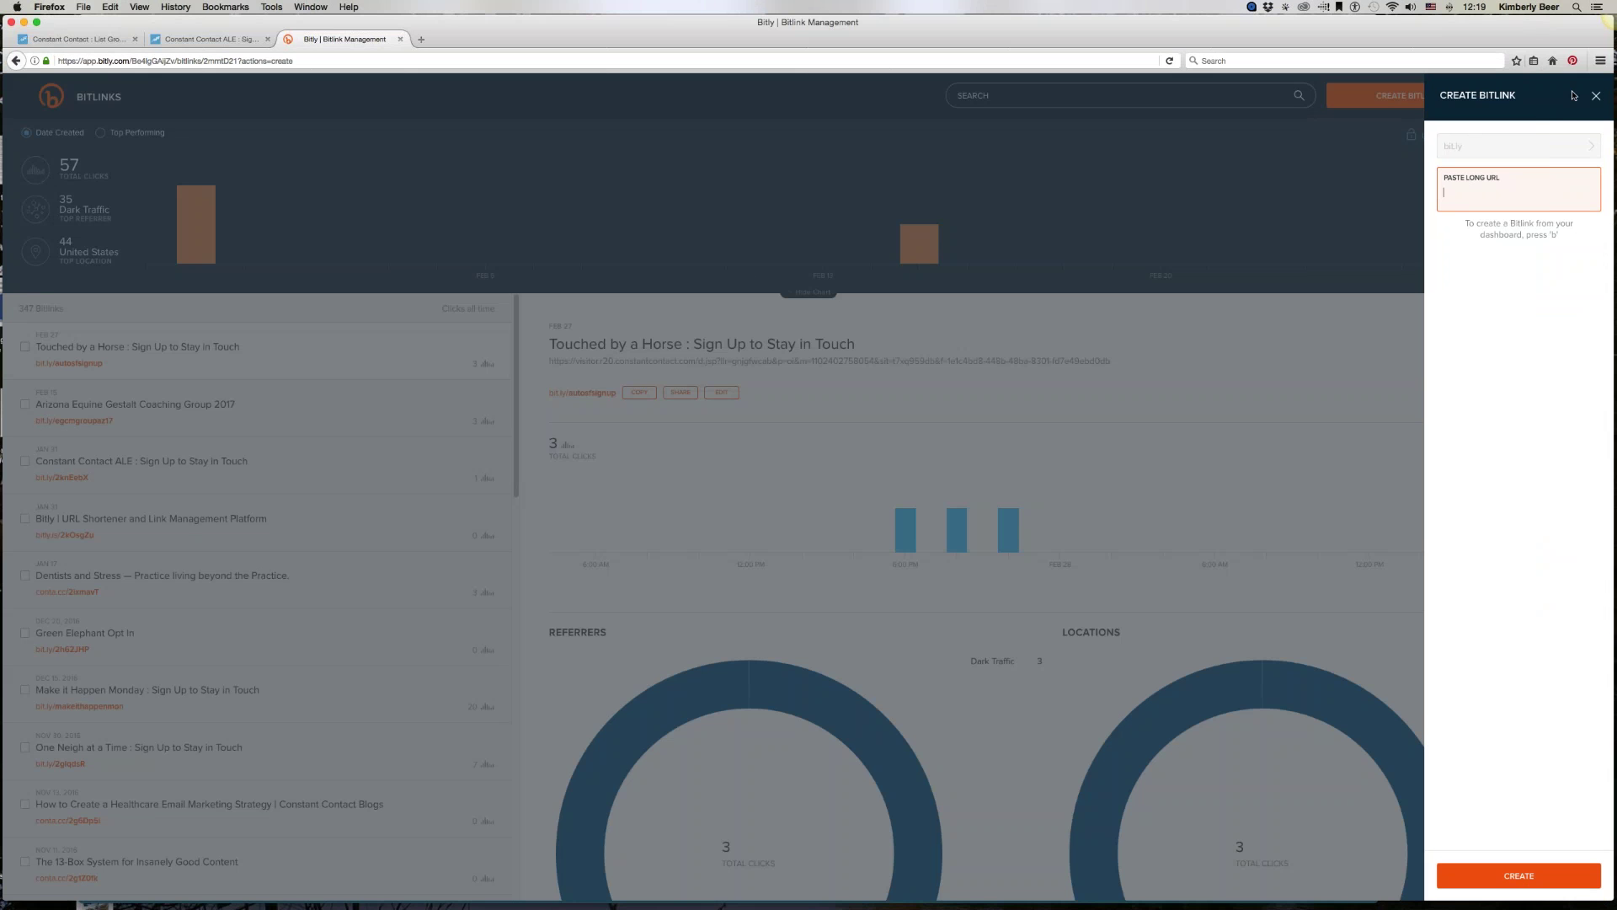
{"action": "left_click", "coordinate": [1597, 96]}
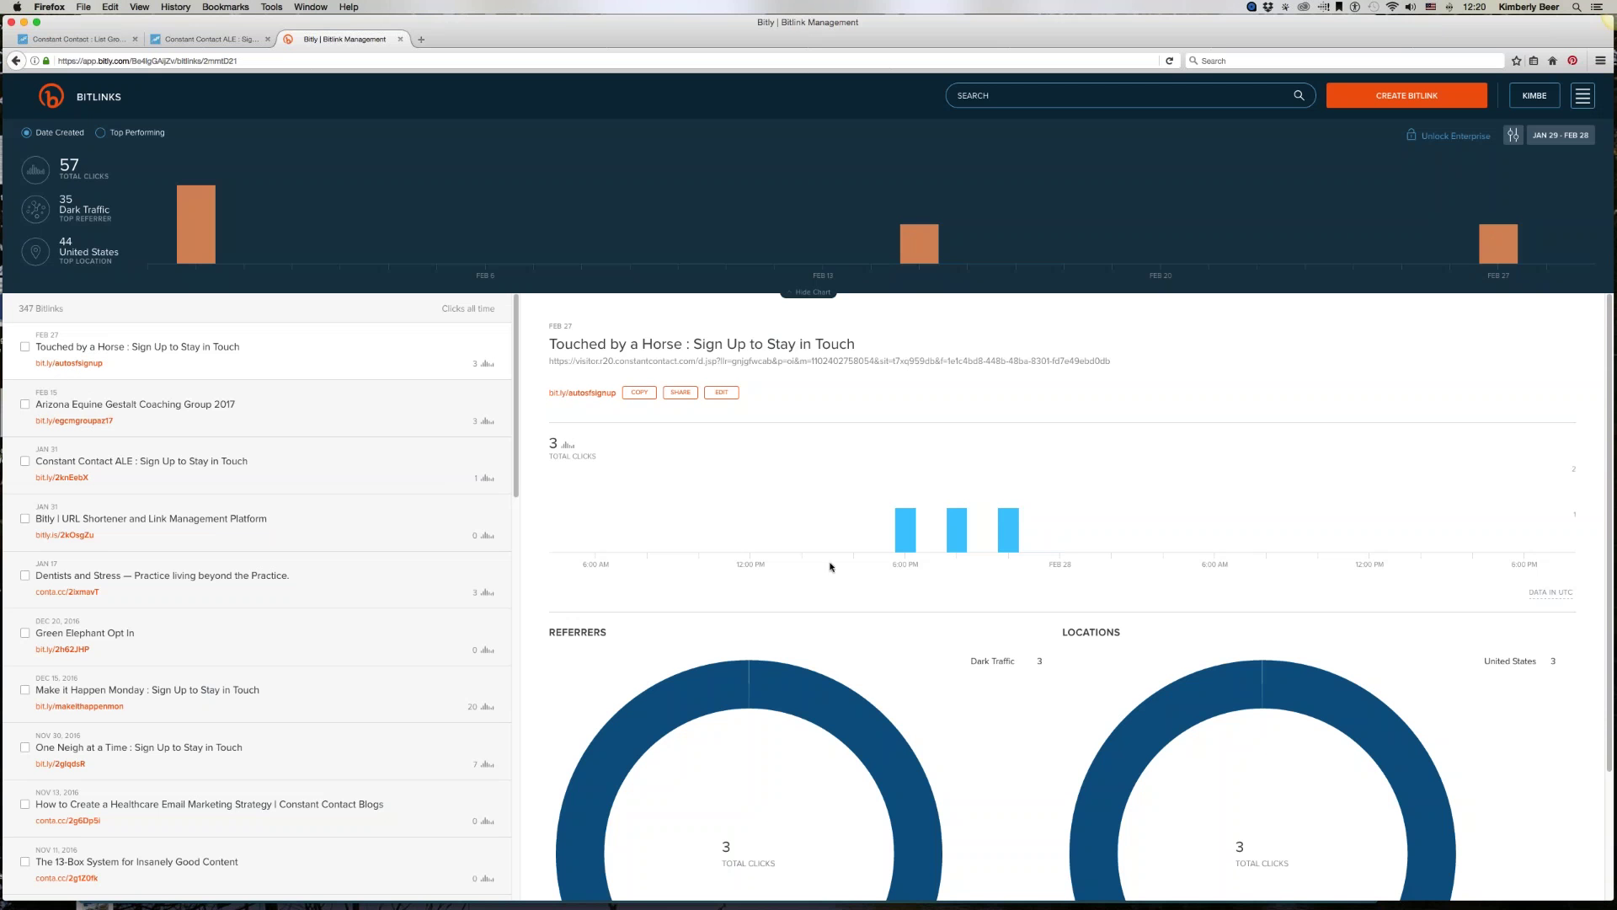
{"action": "scroll", "coordinate": [817, 568], "scroll_direction": "down", "scroll_amount": 4}
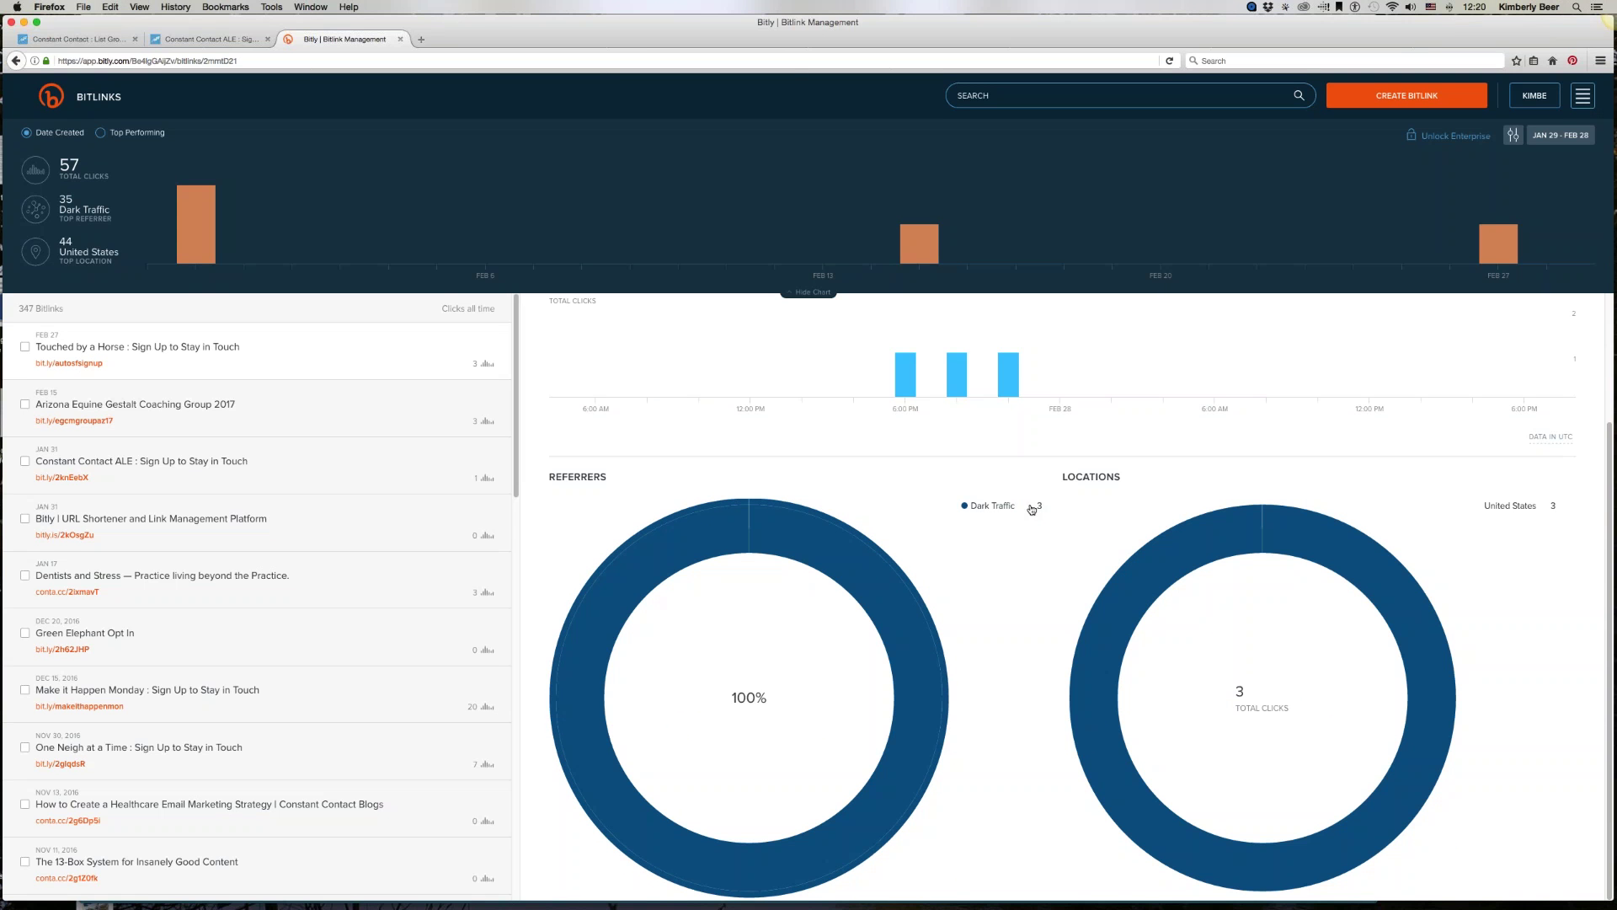
Step: Close the Bitly page and return to List Growth Tools, dismissing the Share Sign-Up Form dialog
{"action": "left_click", "coordinate": [401, 40]}
{"action": "left_click", "coordinate": [51, 41]}
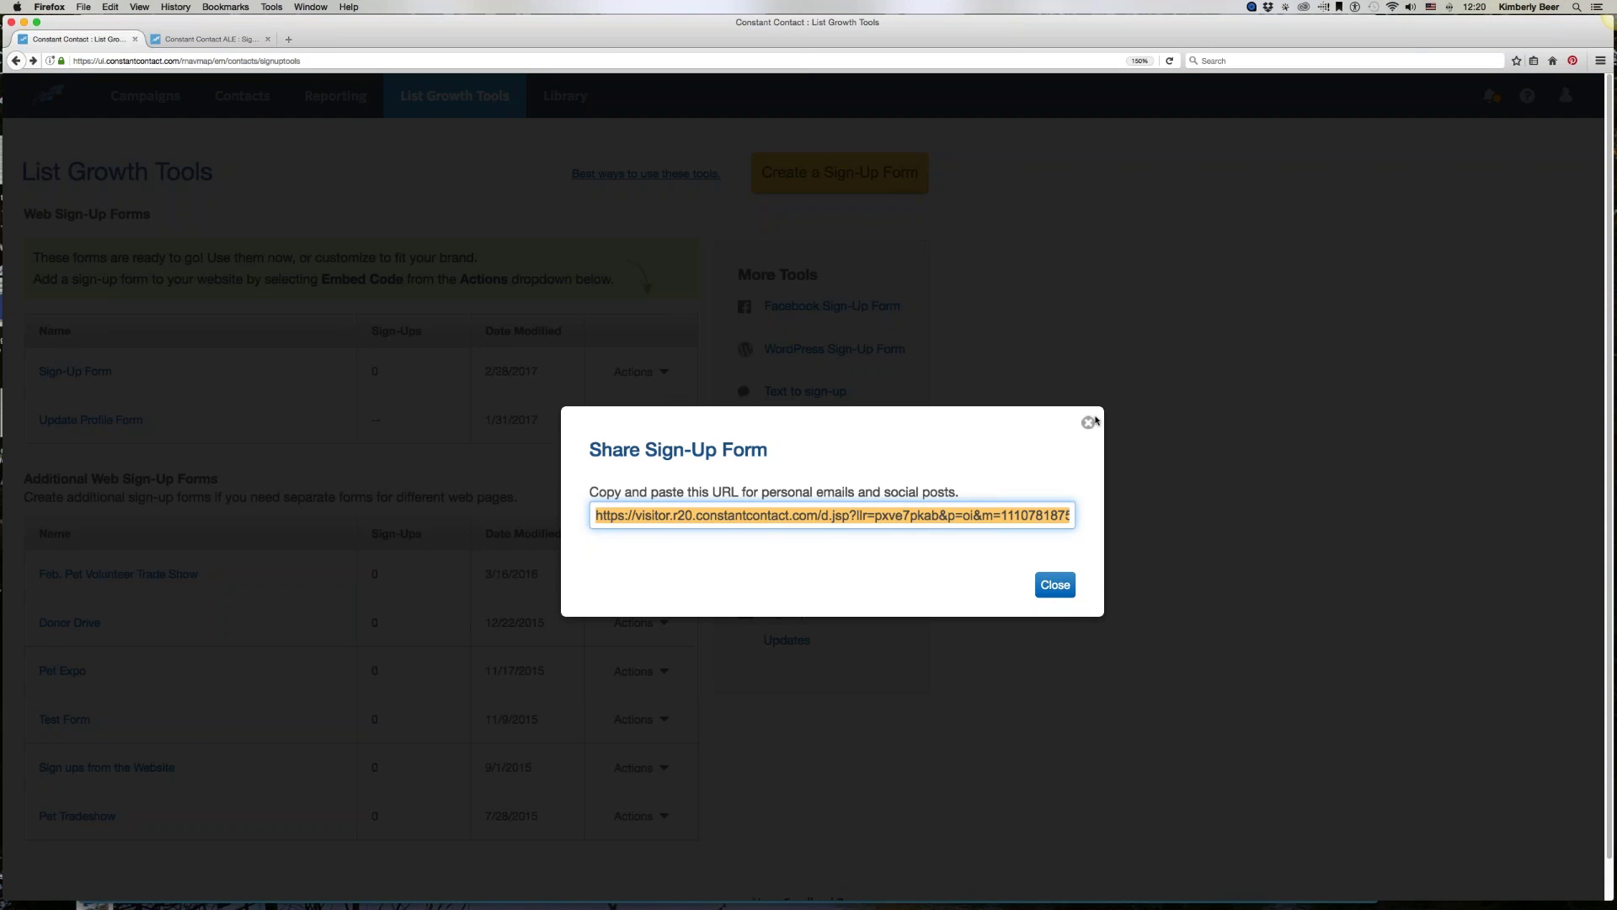
{"action": "left_click", "coordinate": [1055, 585]}
Step: Start a sign-up button for the default Sign-Up Form with a blue background and white text
{"action": "left_click", "coordinate": [640, 371]}
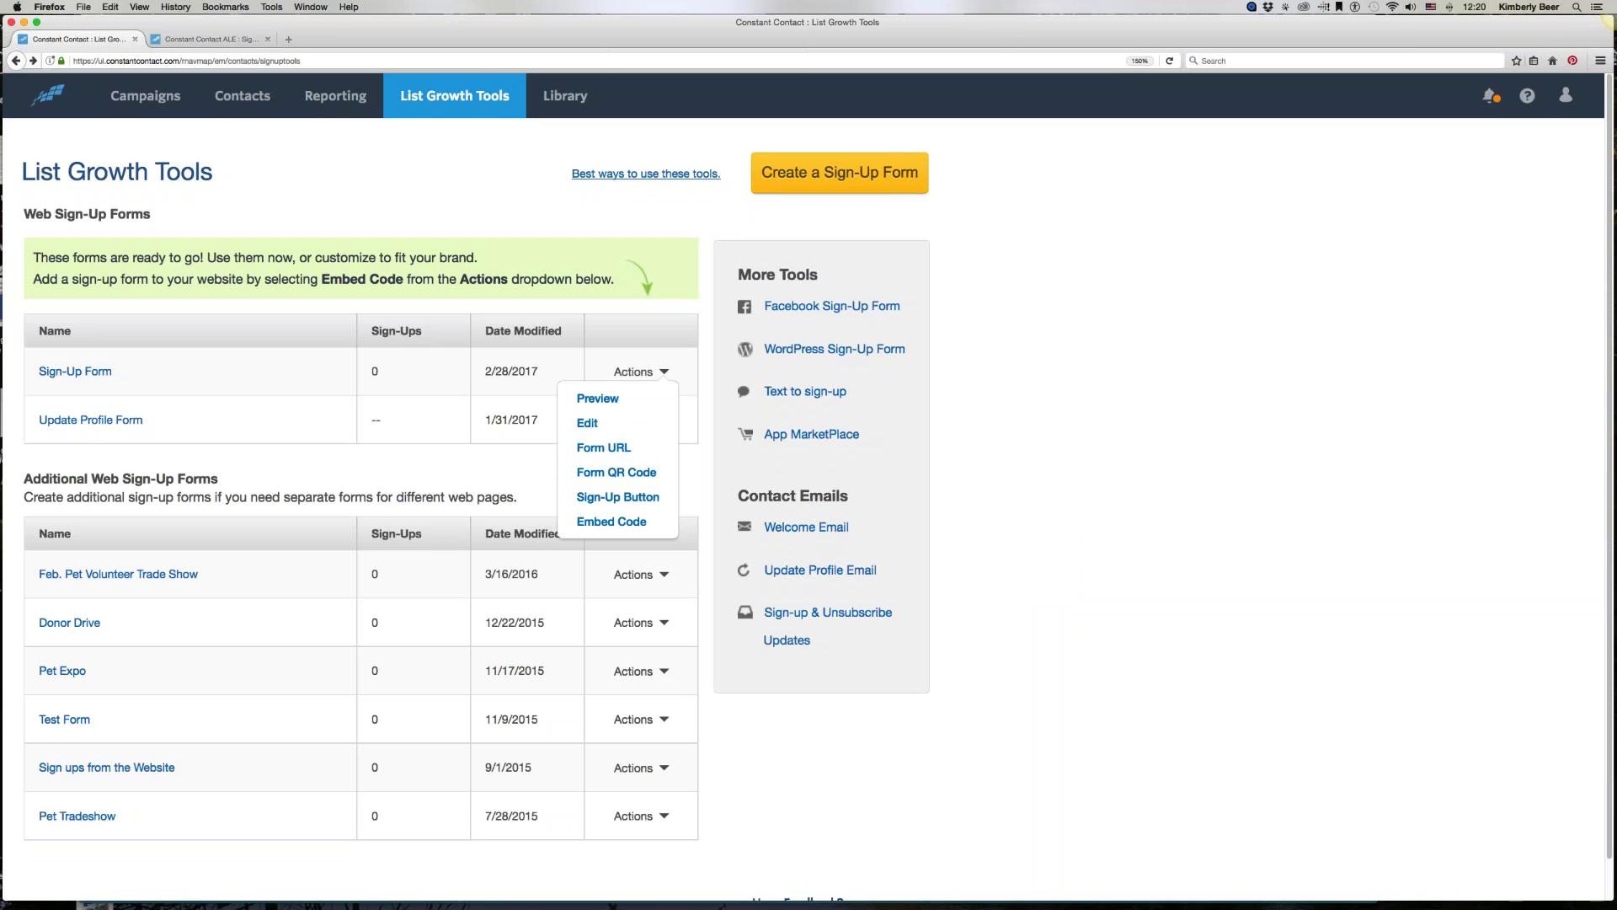
{"action": "left_click", "coordinate": [619, 499]}
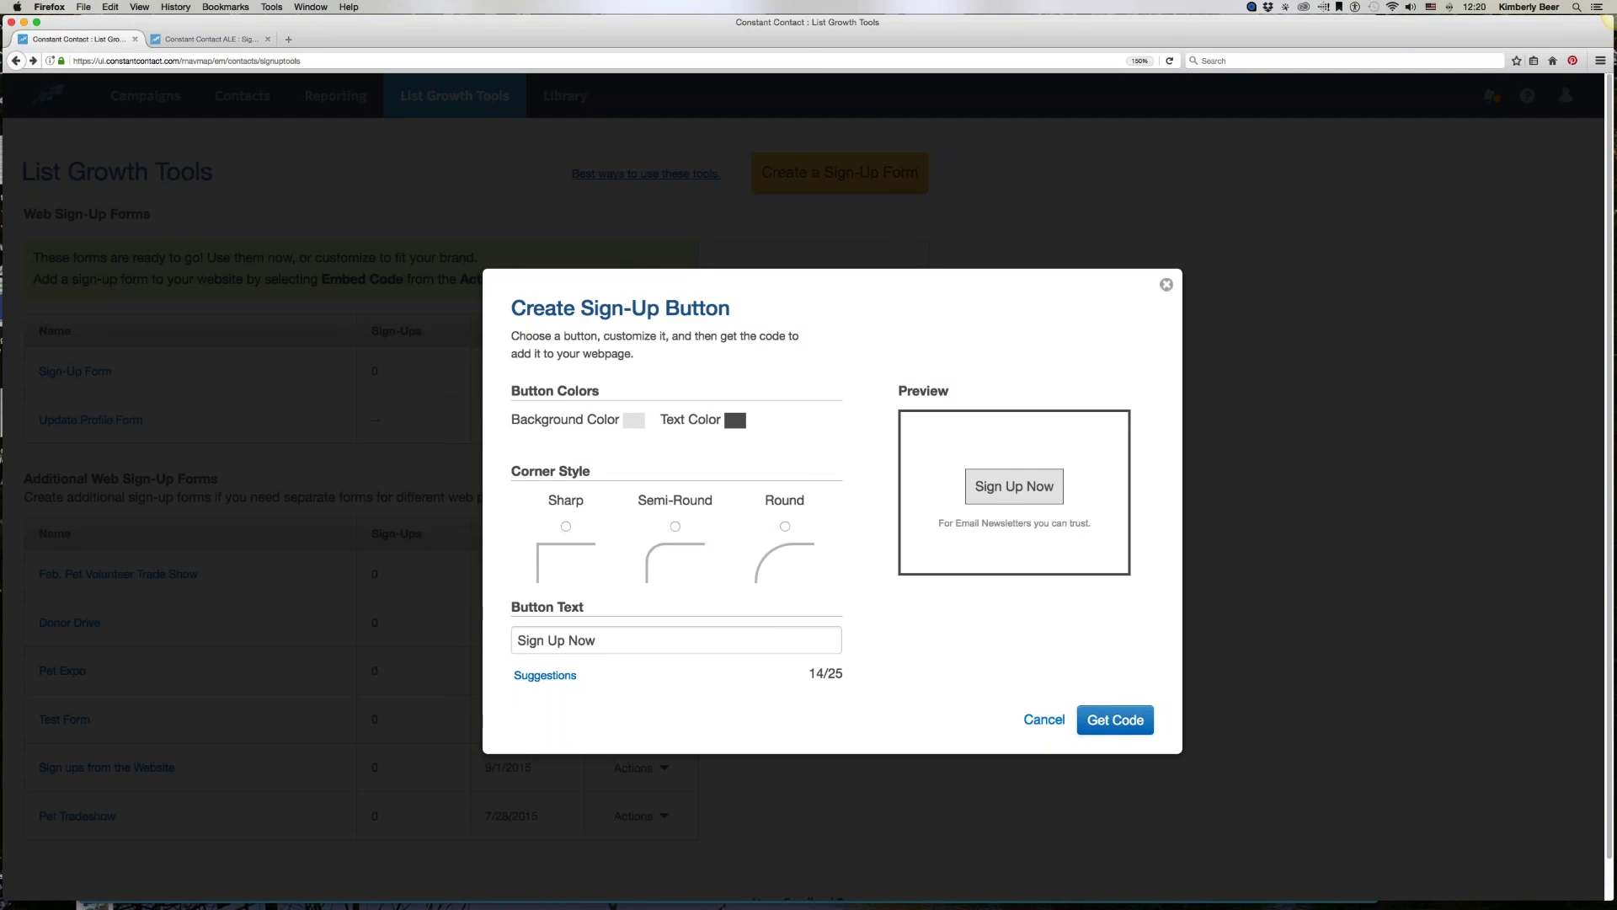
{"action": "left_click", "coordinate": [634, 420]}
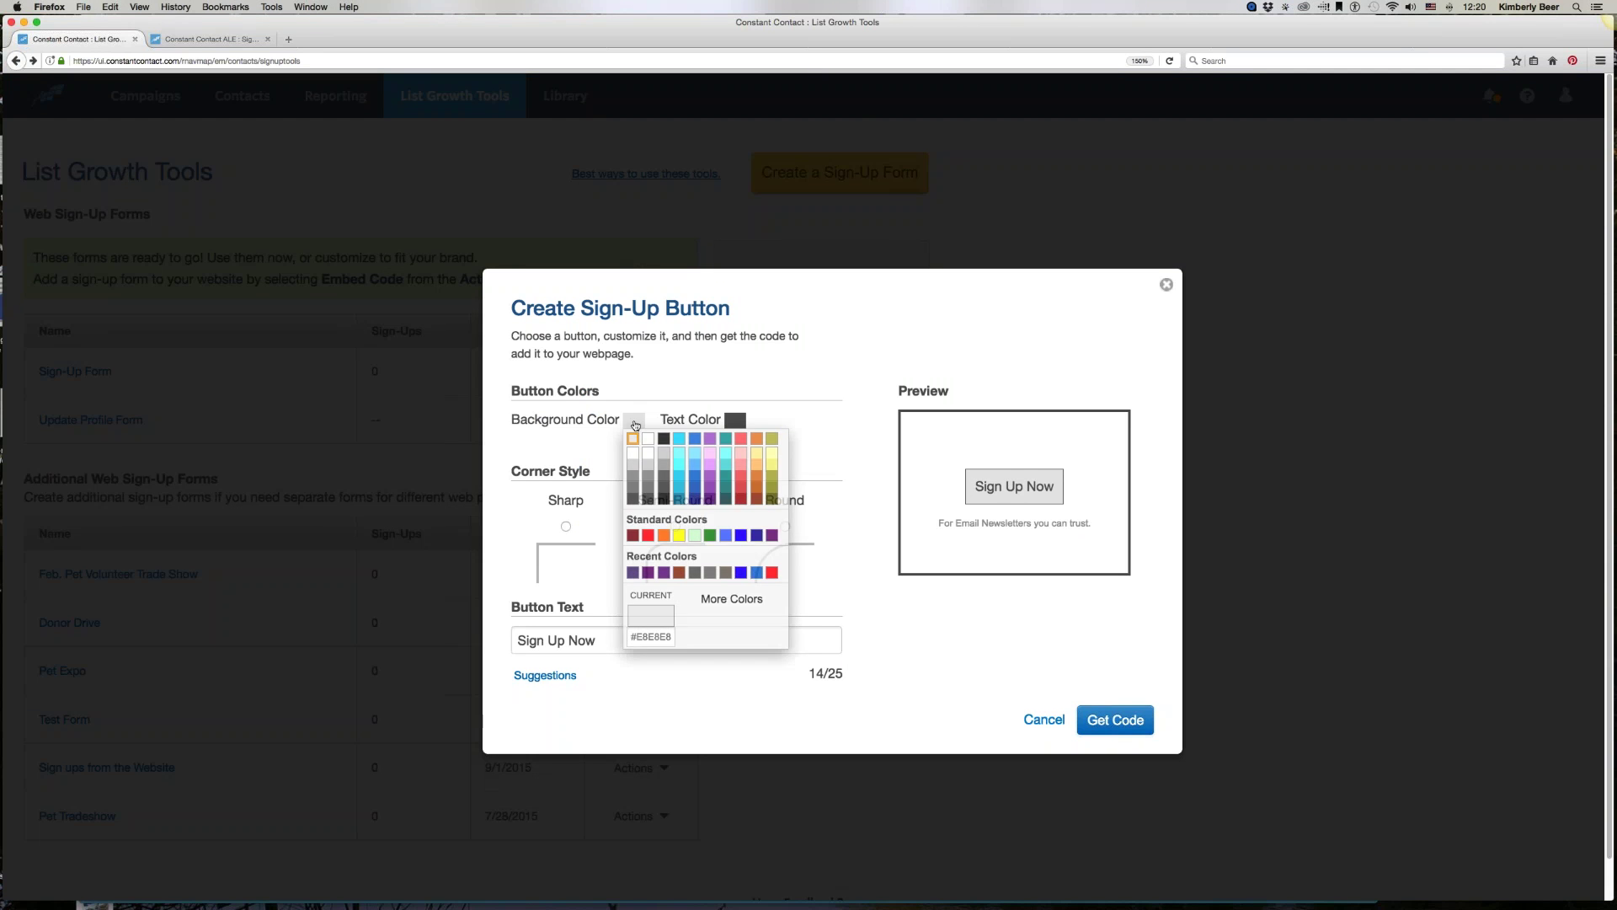
{"action": "left_click", "coordinate": [756, 572]}
{"action": "left_click", "coordinate": [735, 420]}
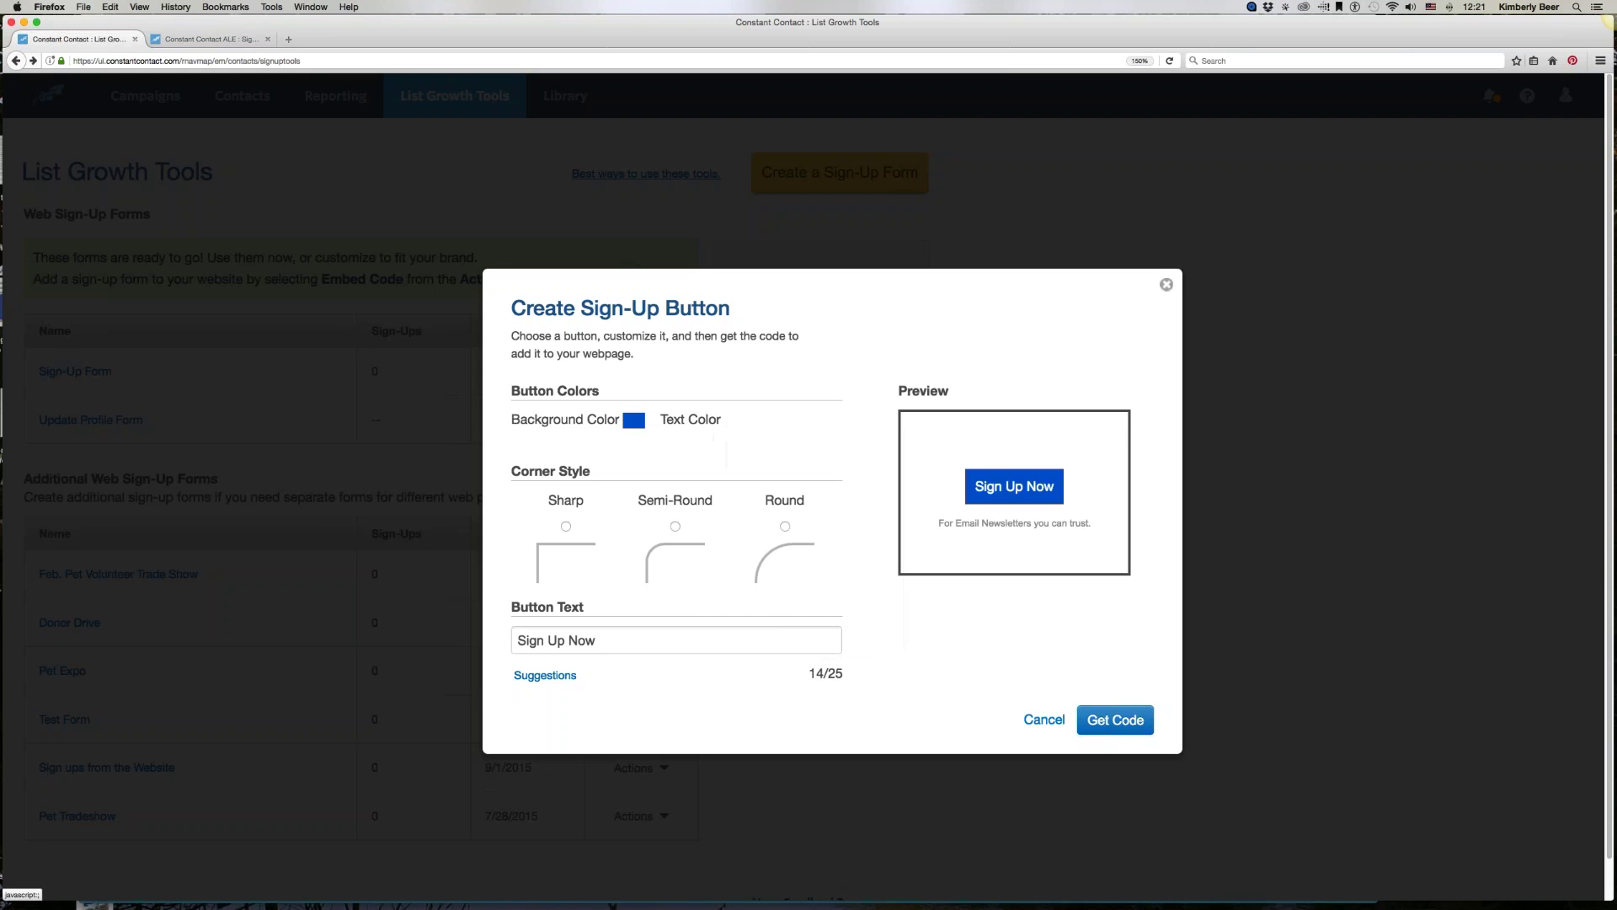
{"action": "left_click", "coordinate": [748, 452]}
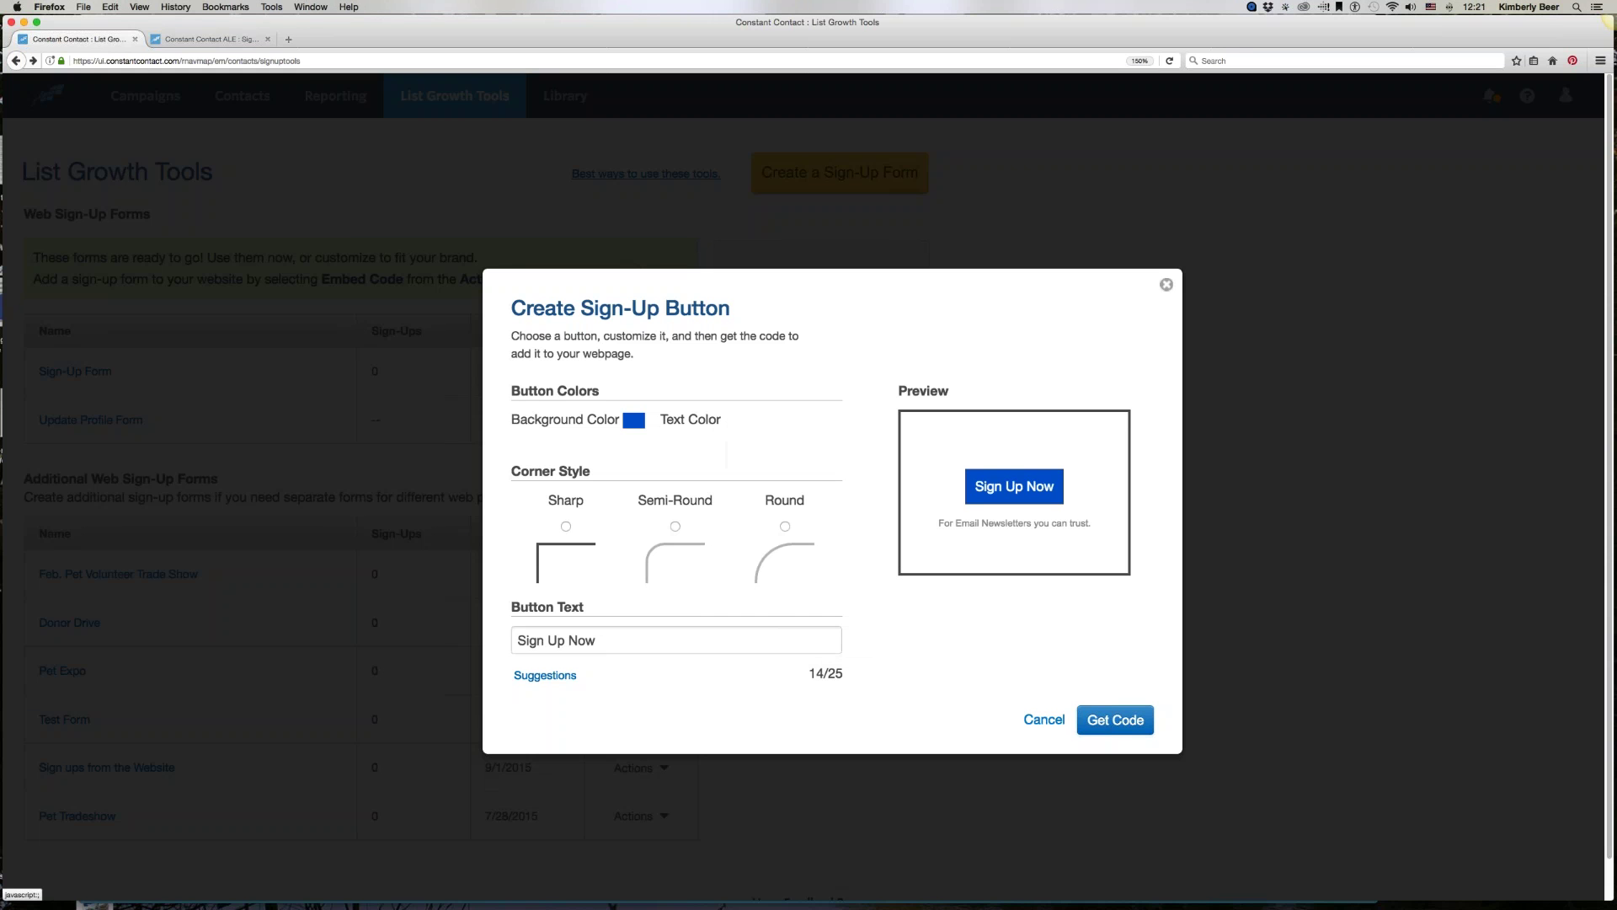
Step: Give the sign-up button the Round corner style and set its text to "Join VIP List"
{"action": "left_click", "coordinate": [785, 527]}
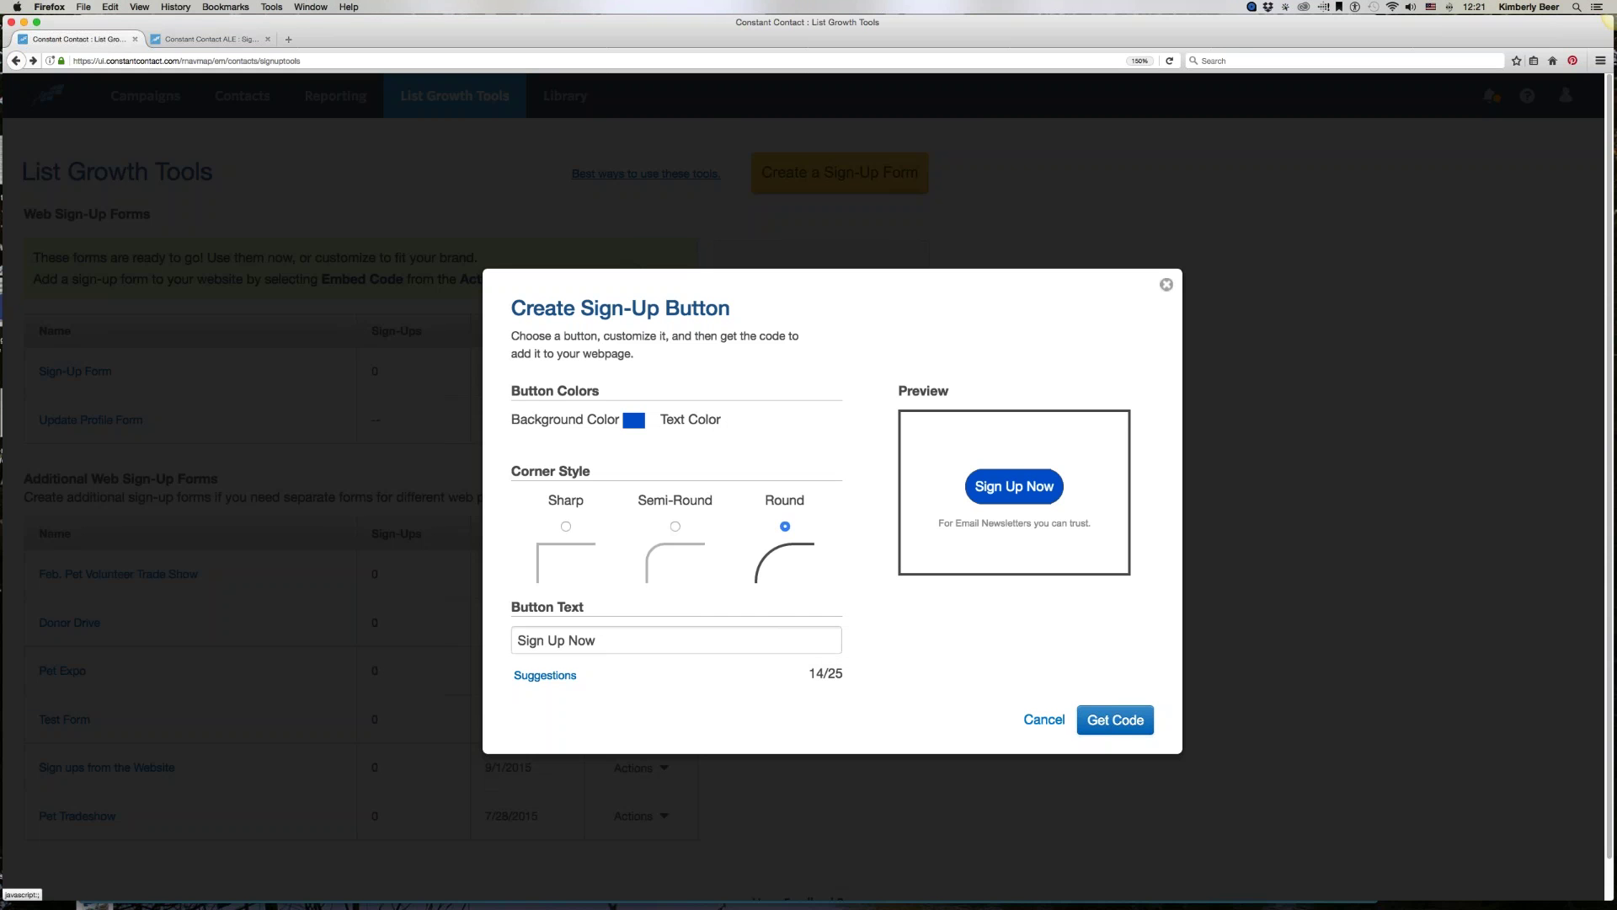
{"action": "triple_click", "coordinate": [624, 640]}
{"action": "type", "text": "Join"}
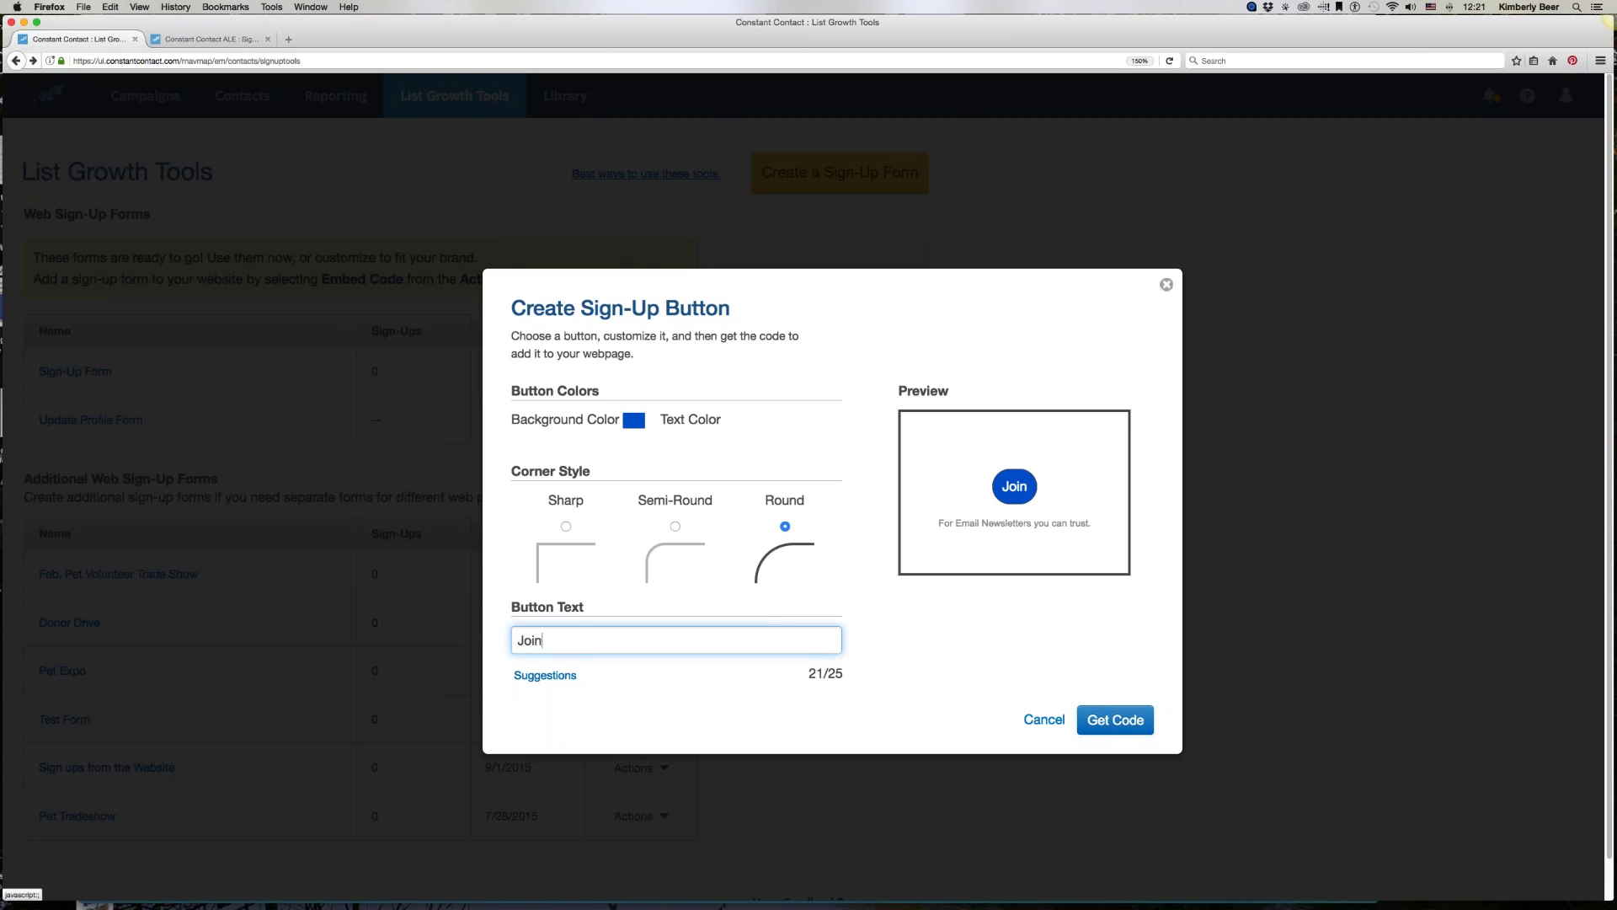
{"action": "type", "text": " VIP List"}
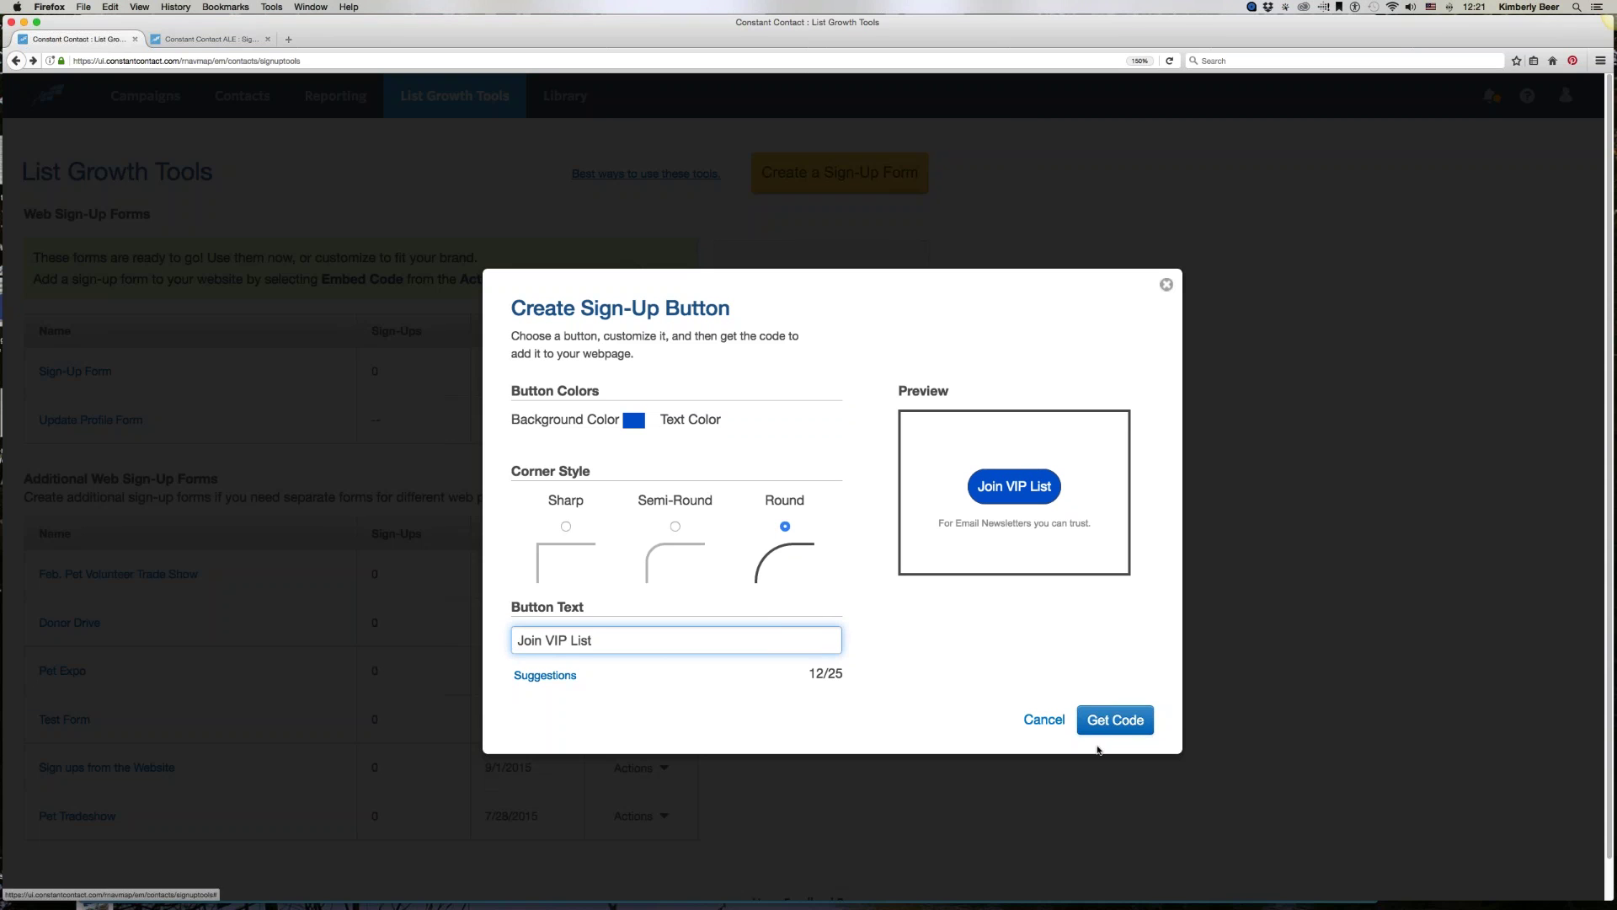
Step: Generate the sign-up button's code and select all of it, leaving the button dialog when finished
{"action": "left_click", "coordinate": [1151, 712]}
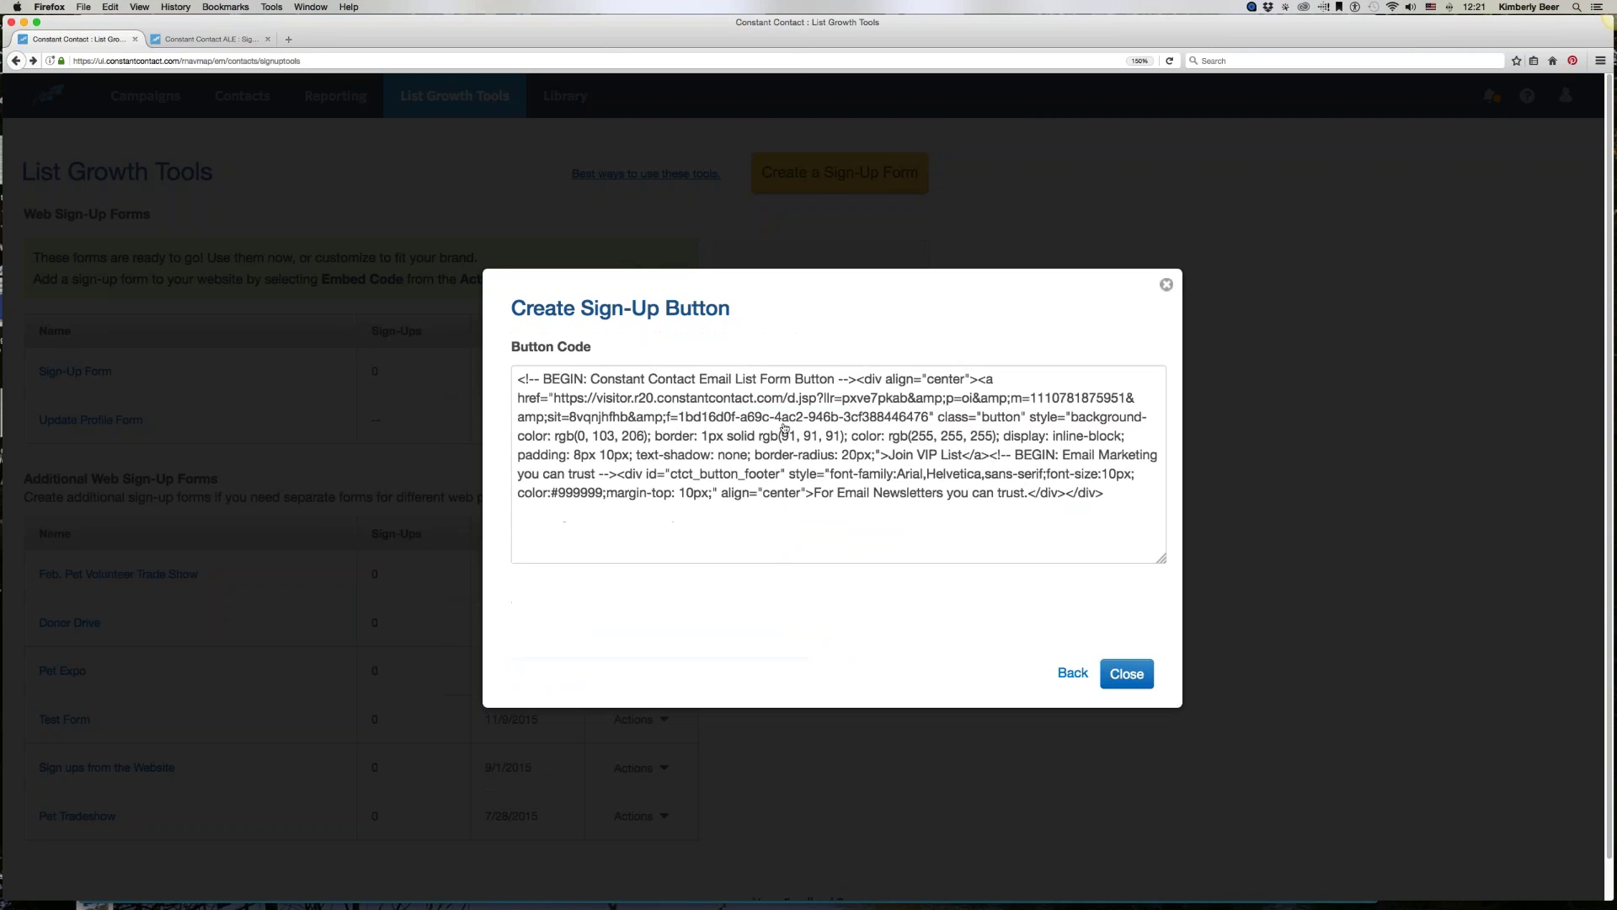
{"action": "left_click", "coordinate": [516, 381]}
{"action": "key", "text": "super+a"}
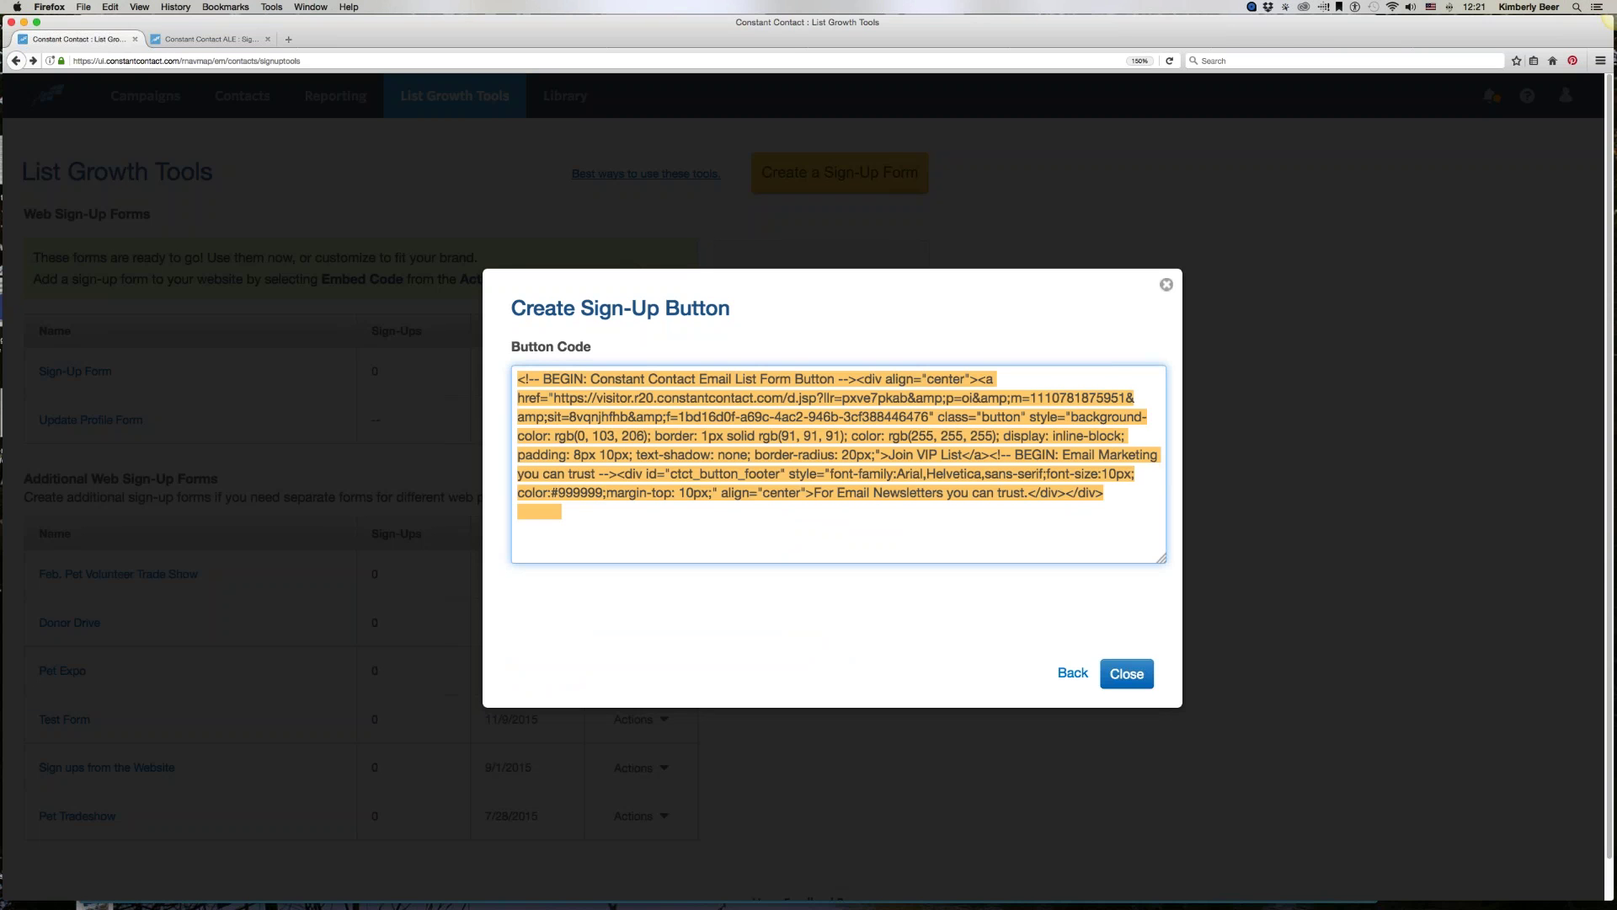
{"action": "key", "text": "Escape"}
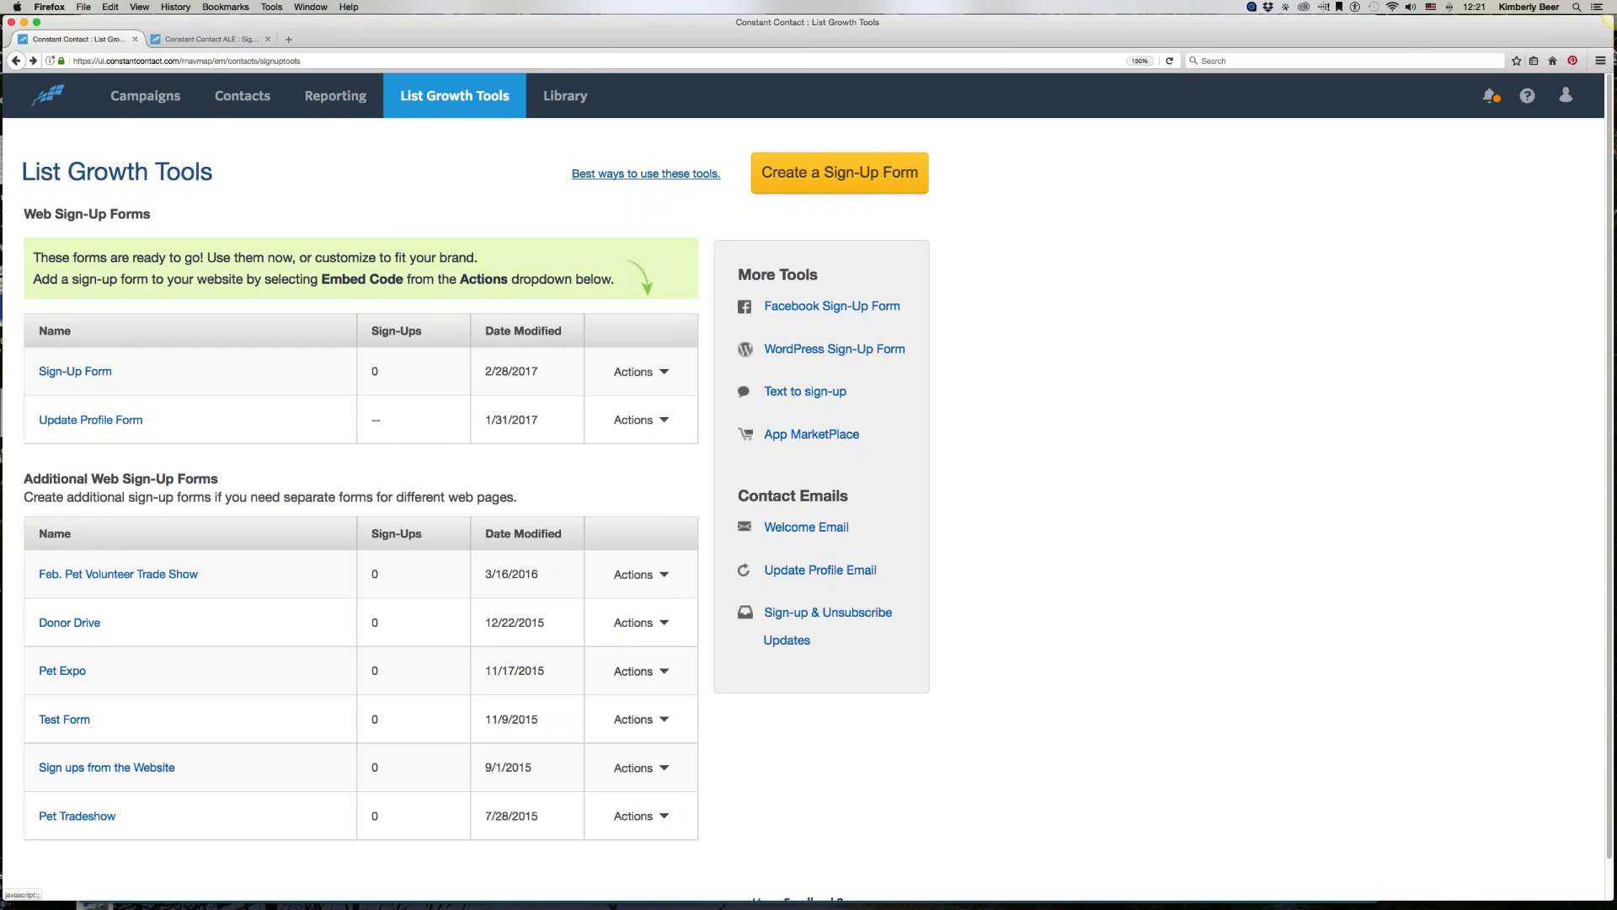
Step: Check the actions available for the Feb. Pet Volunteer Trade Show form and view the default Sign-Up Form's embed code
{"action": "left_click", "coordinate": [635, 573]}
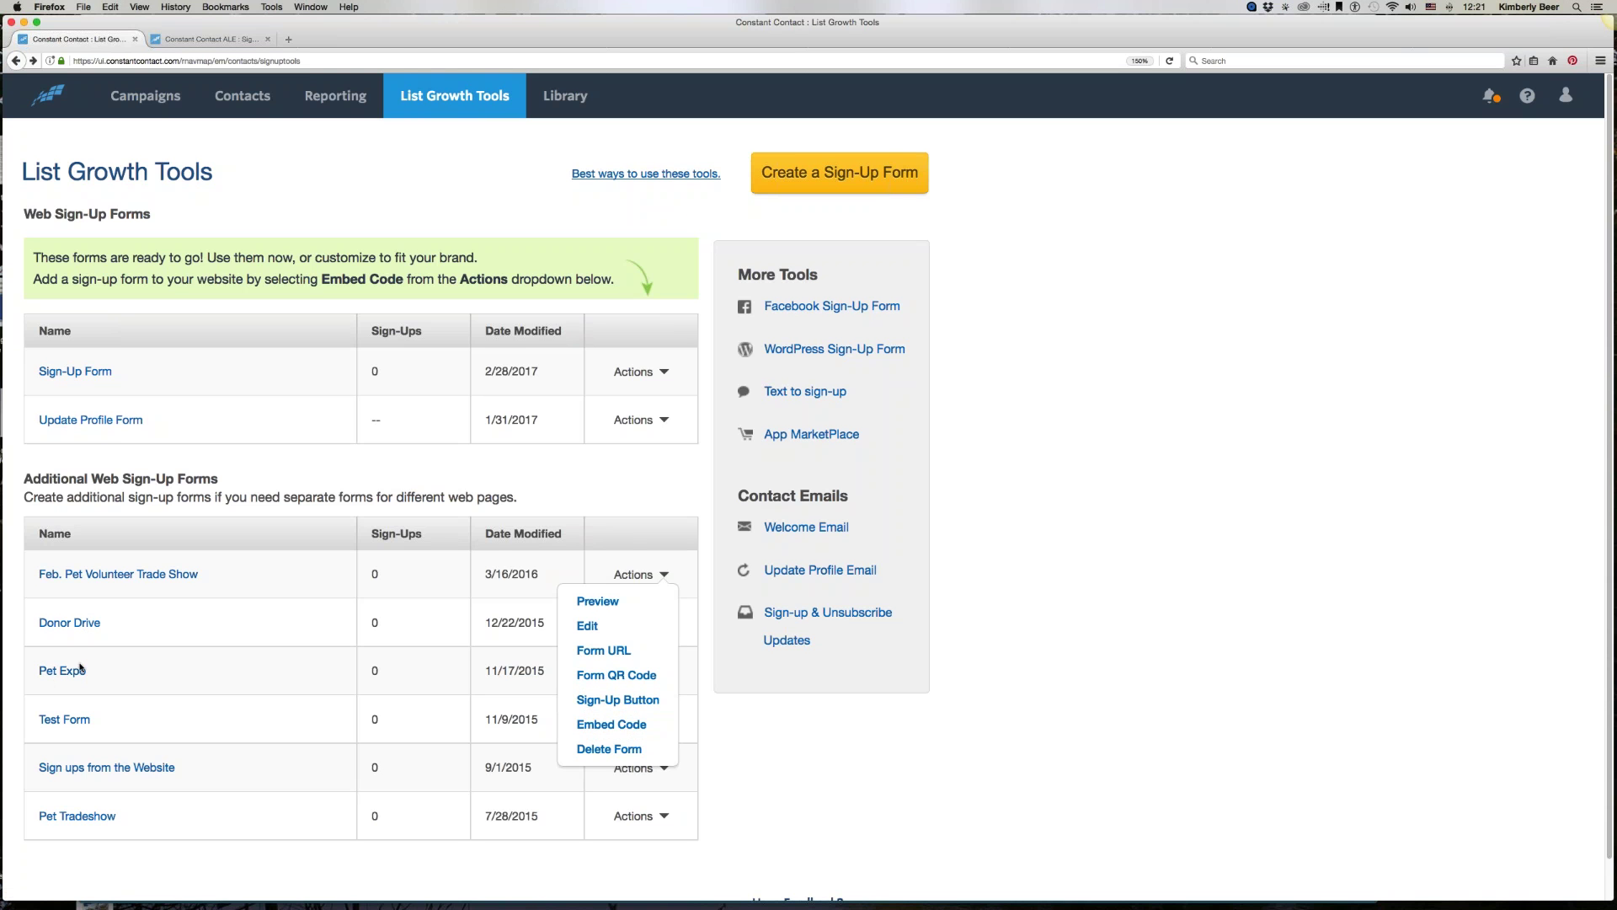
{"action": "left_click", "coordinate": [1060, 730]}
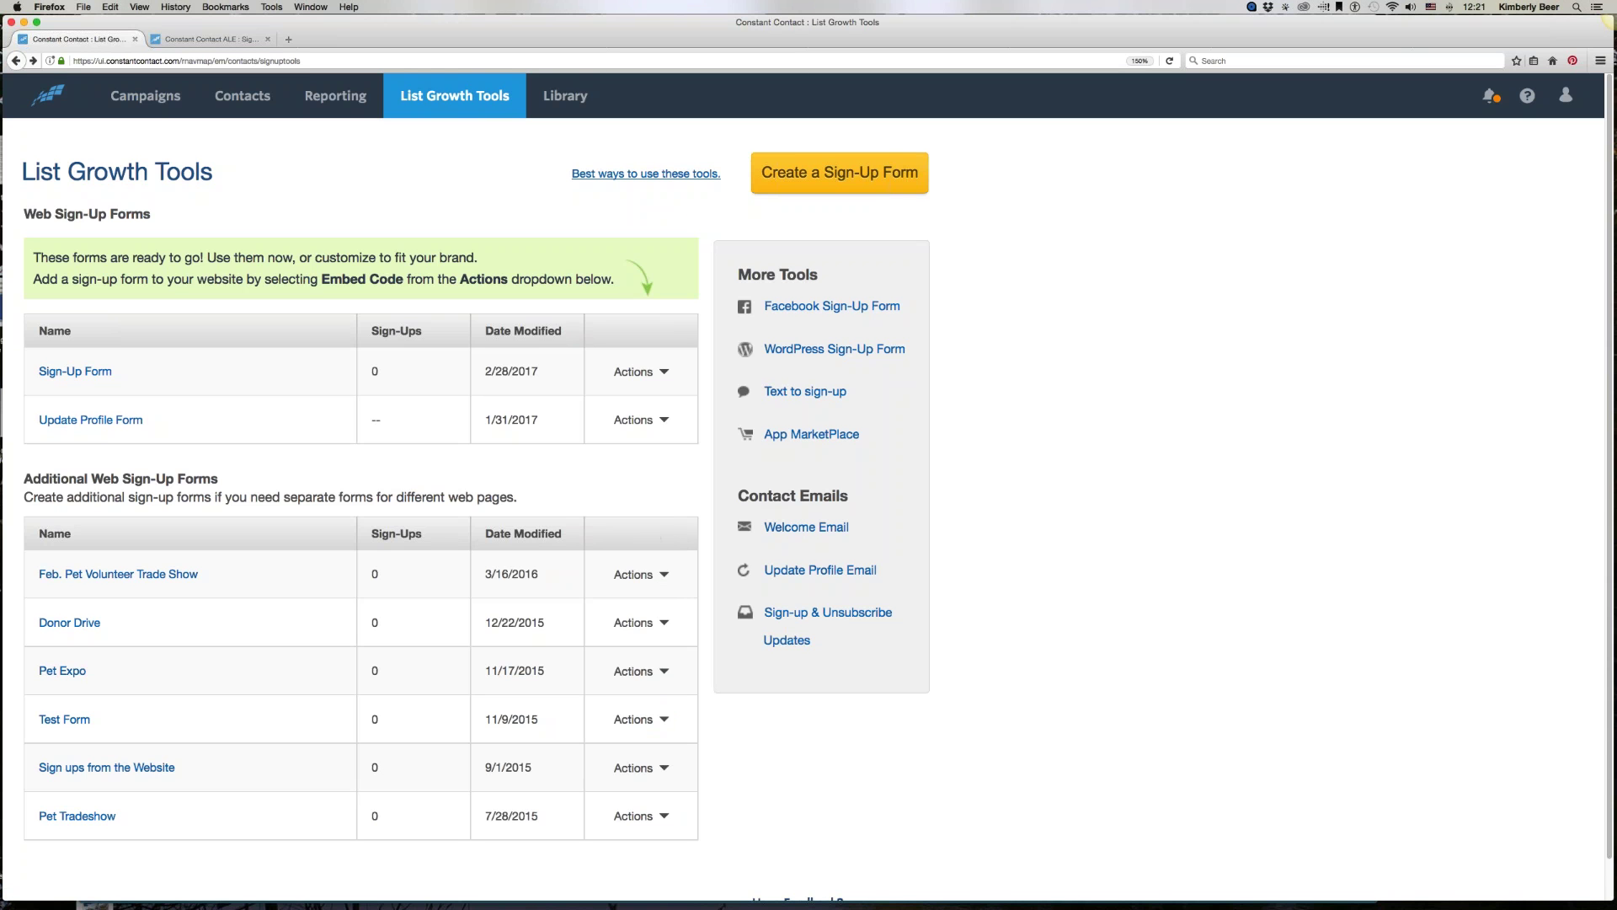
{"action": "left_click", "coordinate": [657, 375]}
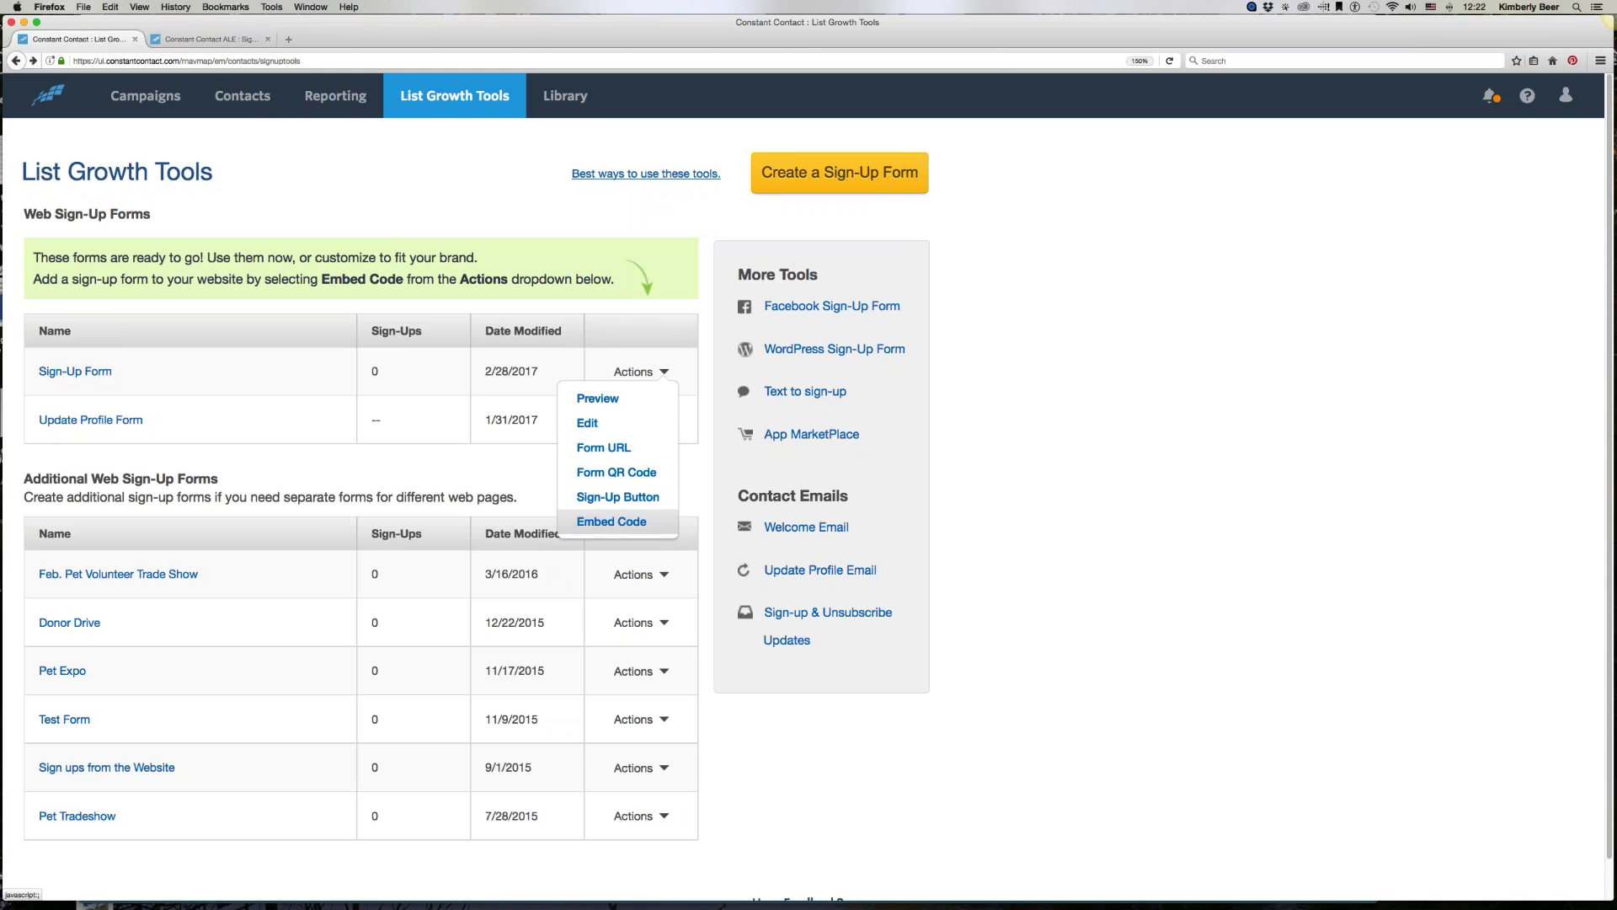
{"action": "left_click", "coordinate": [584, 523]}
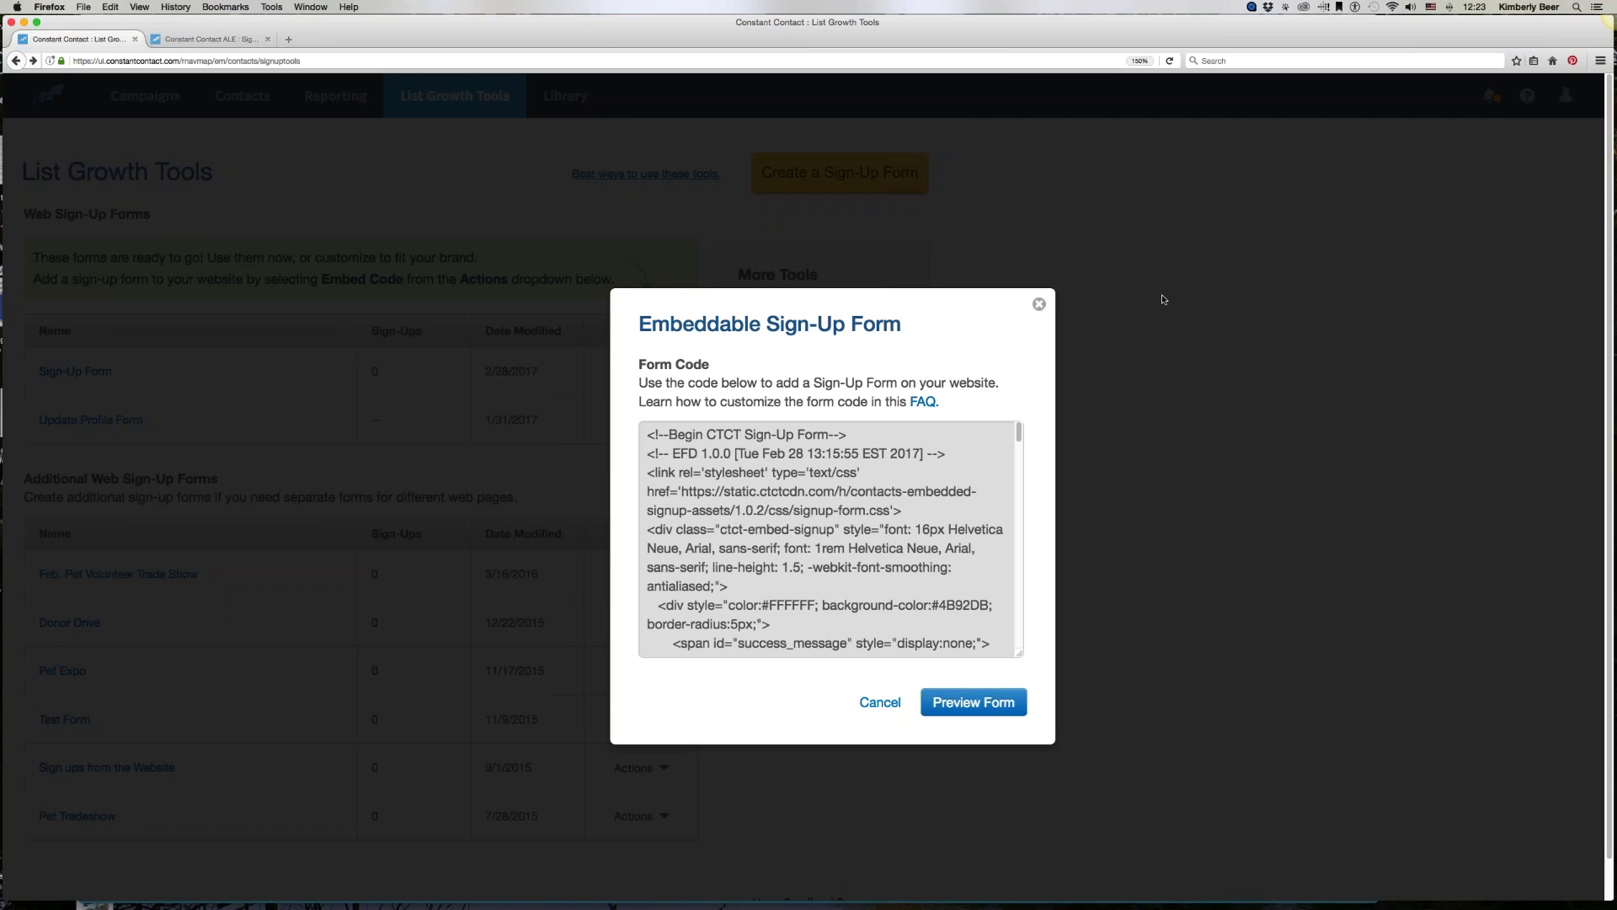
{"action": "left_click", "coordinate": [1039, 304]}
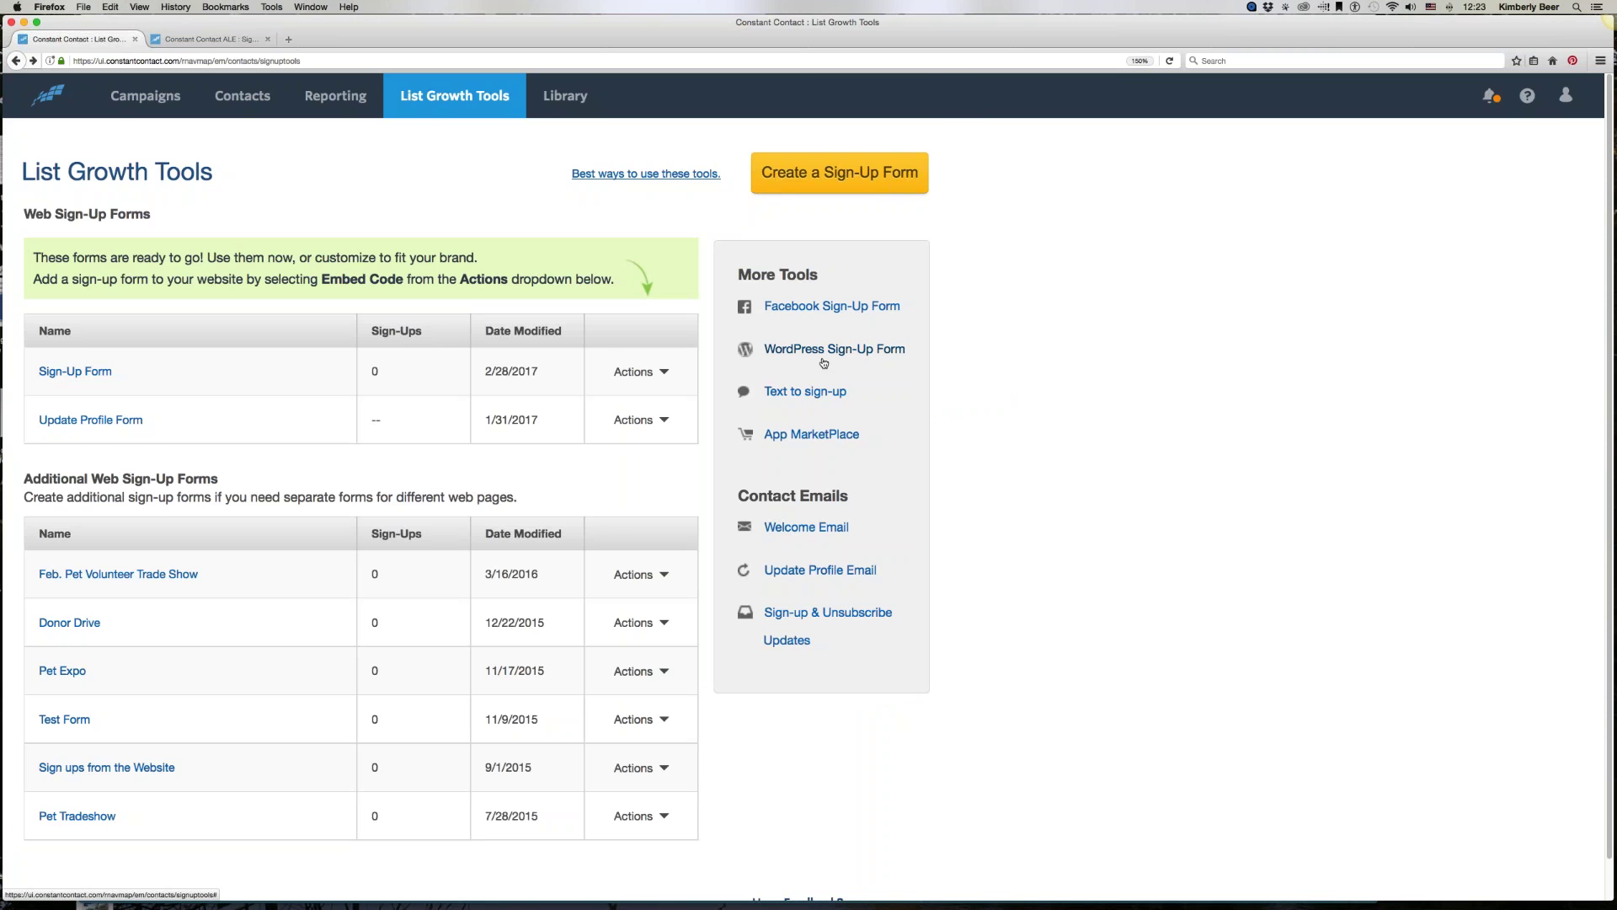
Step: View the Constant Contact Forms plugin page for the WordPress sign-up form and close its window
{"action": "left_click", "coordinate": [794, 353]}
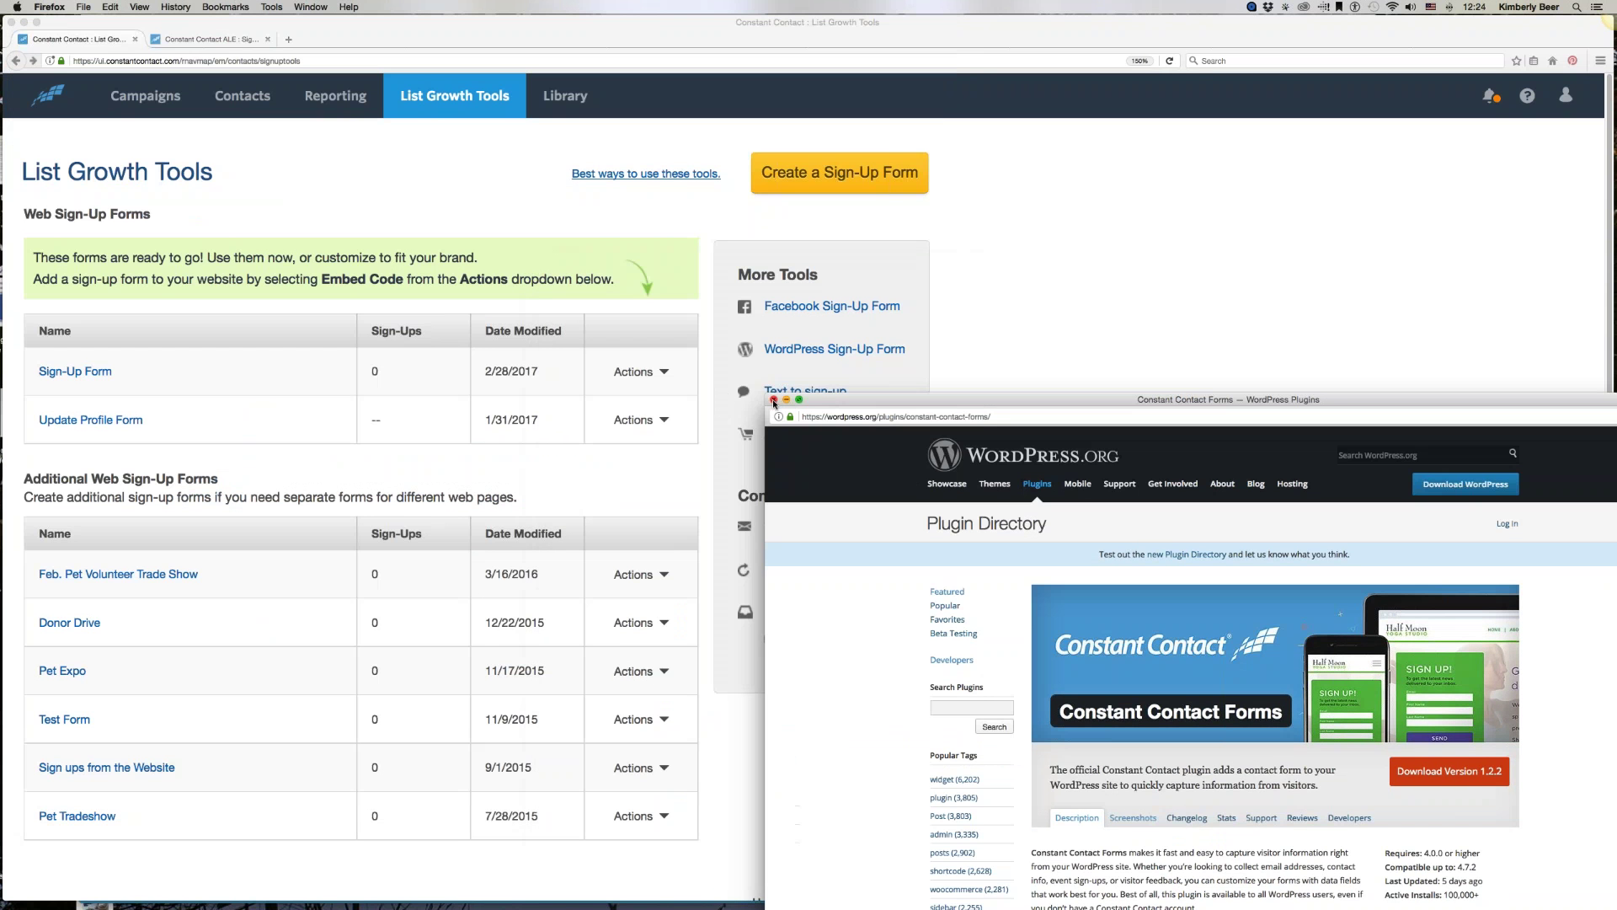
{"action": "left_click", "coordinate": [774, 402]}
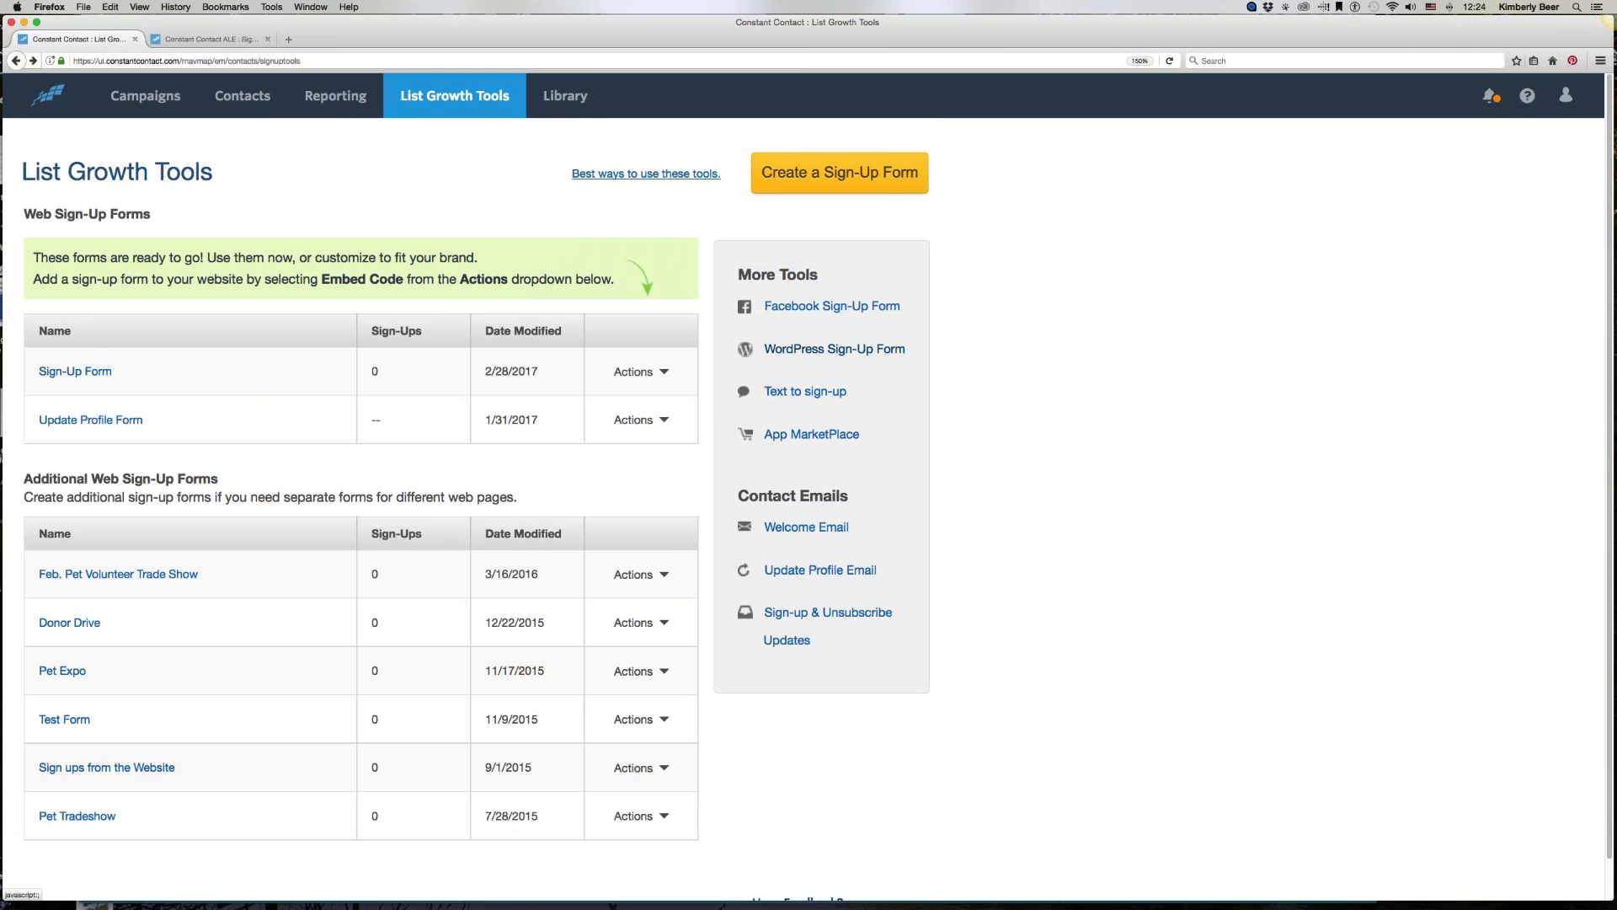
Step: Reopen the default Sign-Up Form's embed code and look through it to its last line
{"action": "left_click", "coordinate": [640, 371]}
{"action": "left_click", "coordinate": [638, 521]}
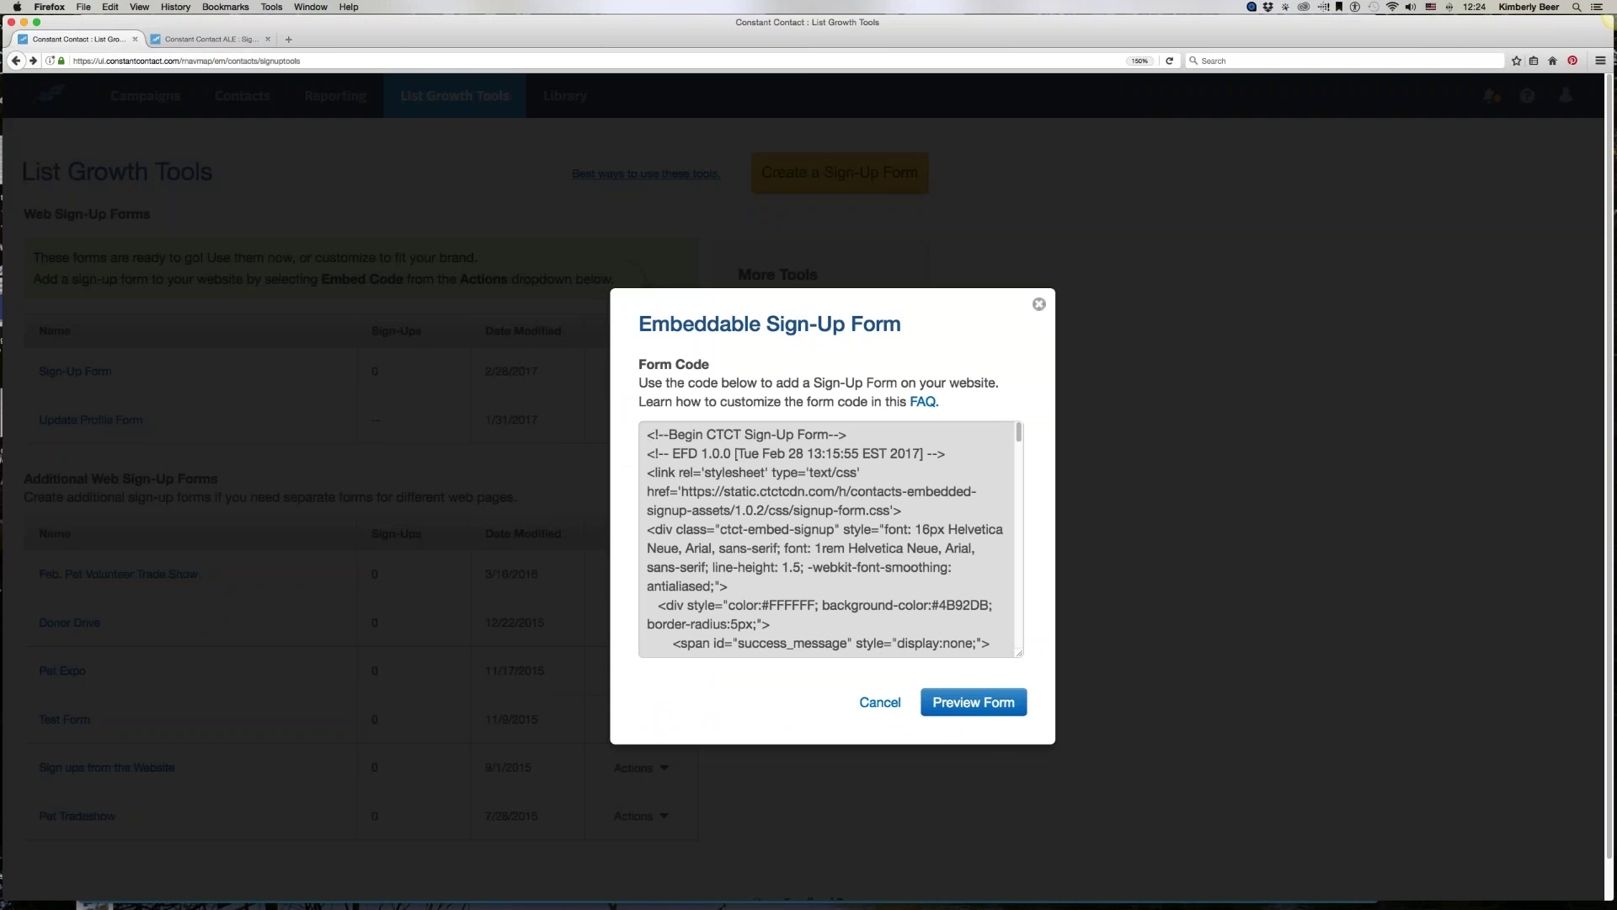
{"action": "left_click_drag", "start_coordinate": [1018, 432], "coordinate": [1019, 634]}
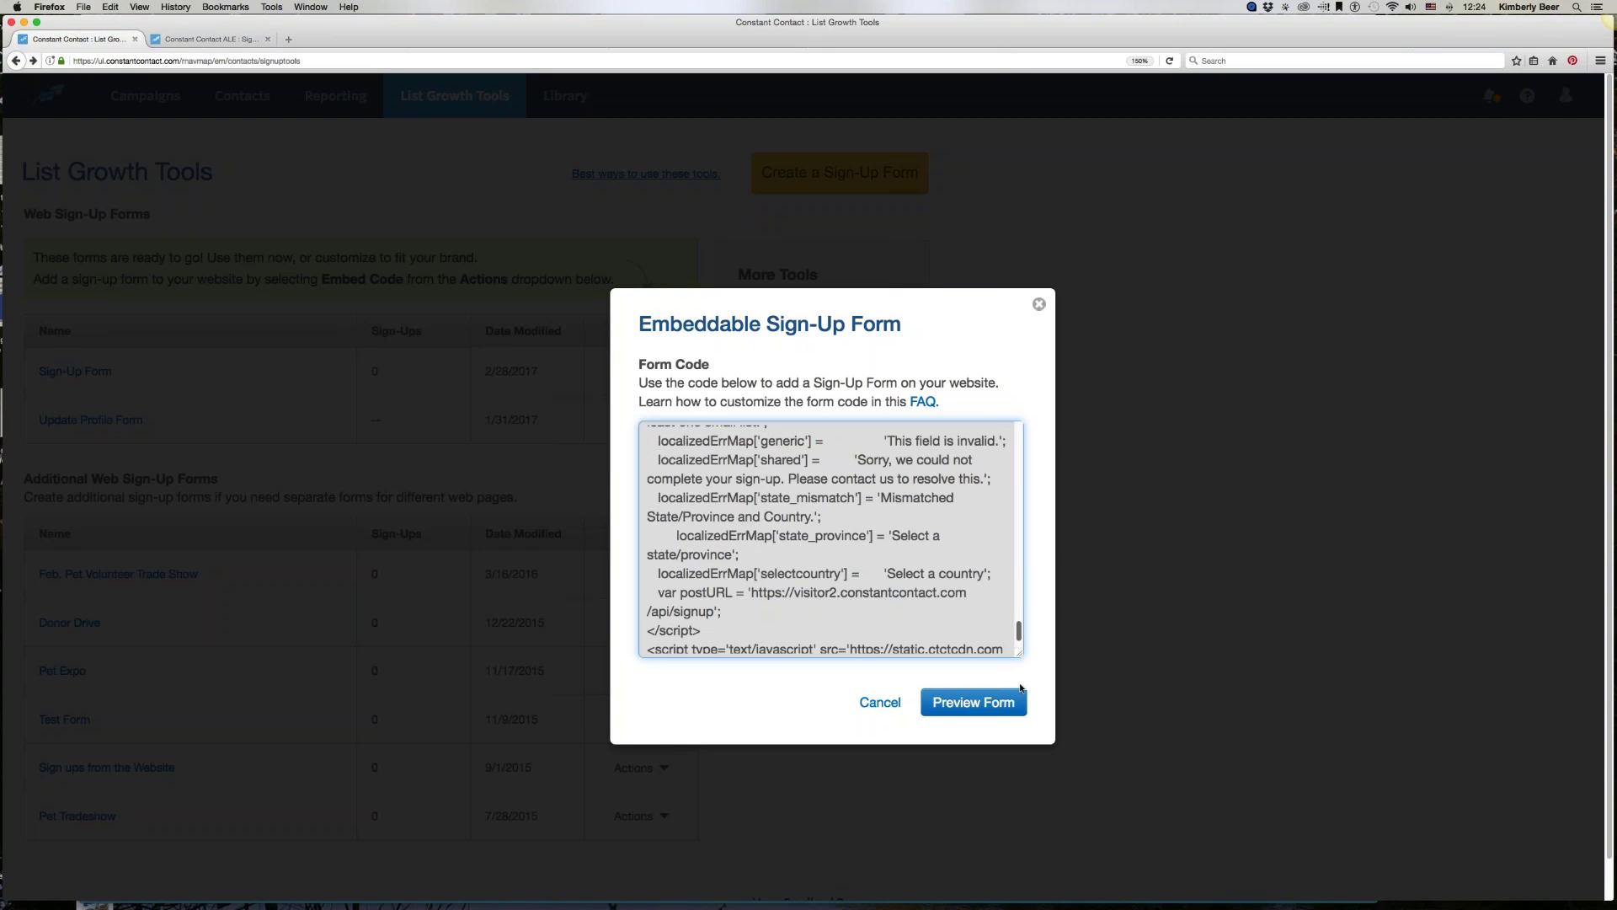
{"action": "left_click", "coordinate": [855, 648]}
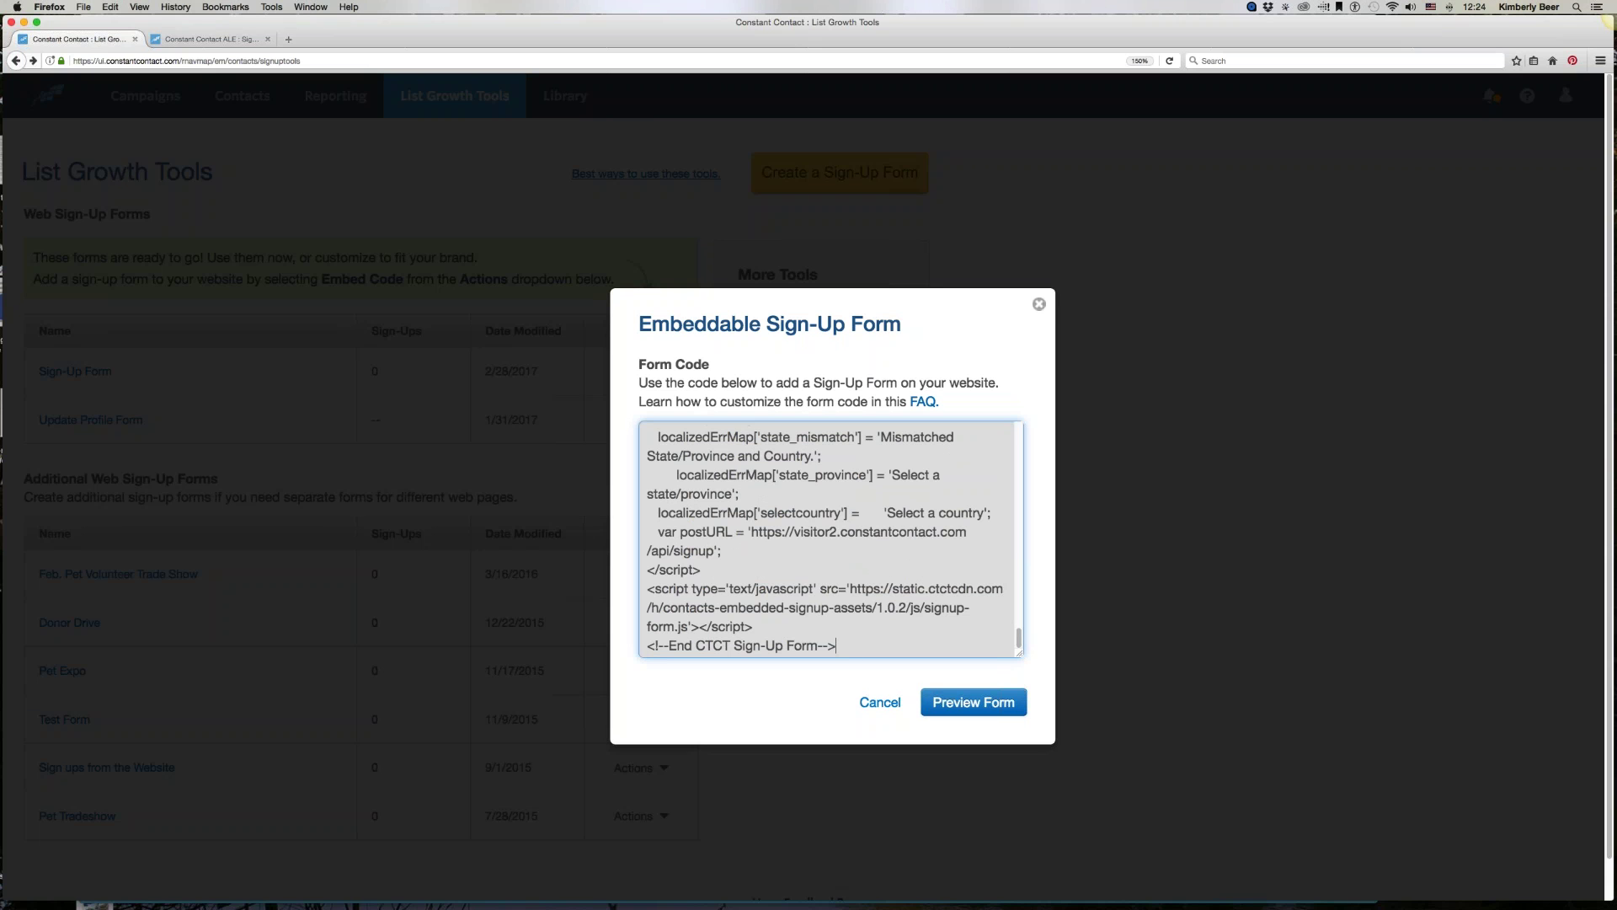
Step: Read the FAQ article on embeddable sign-up forms, and return to List Growth Tools to dismiss the embed code dialog
{"action": "left_click", "coordinate": [923, 402]}
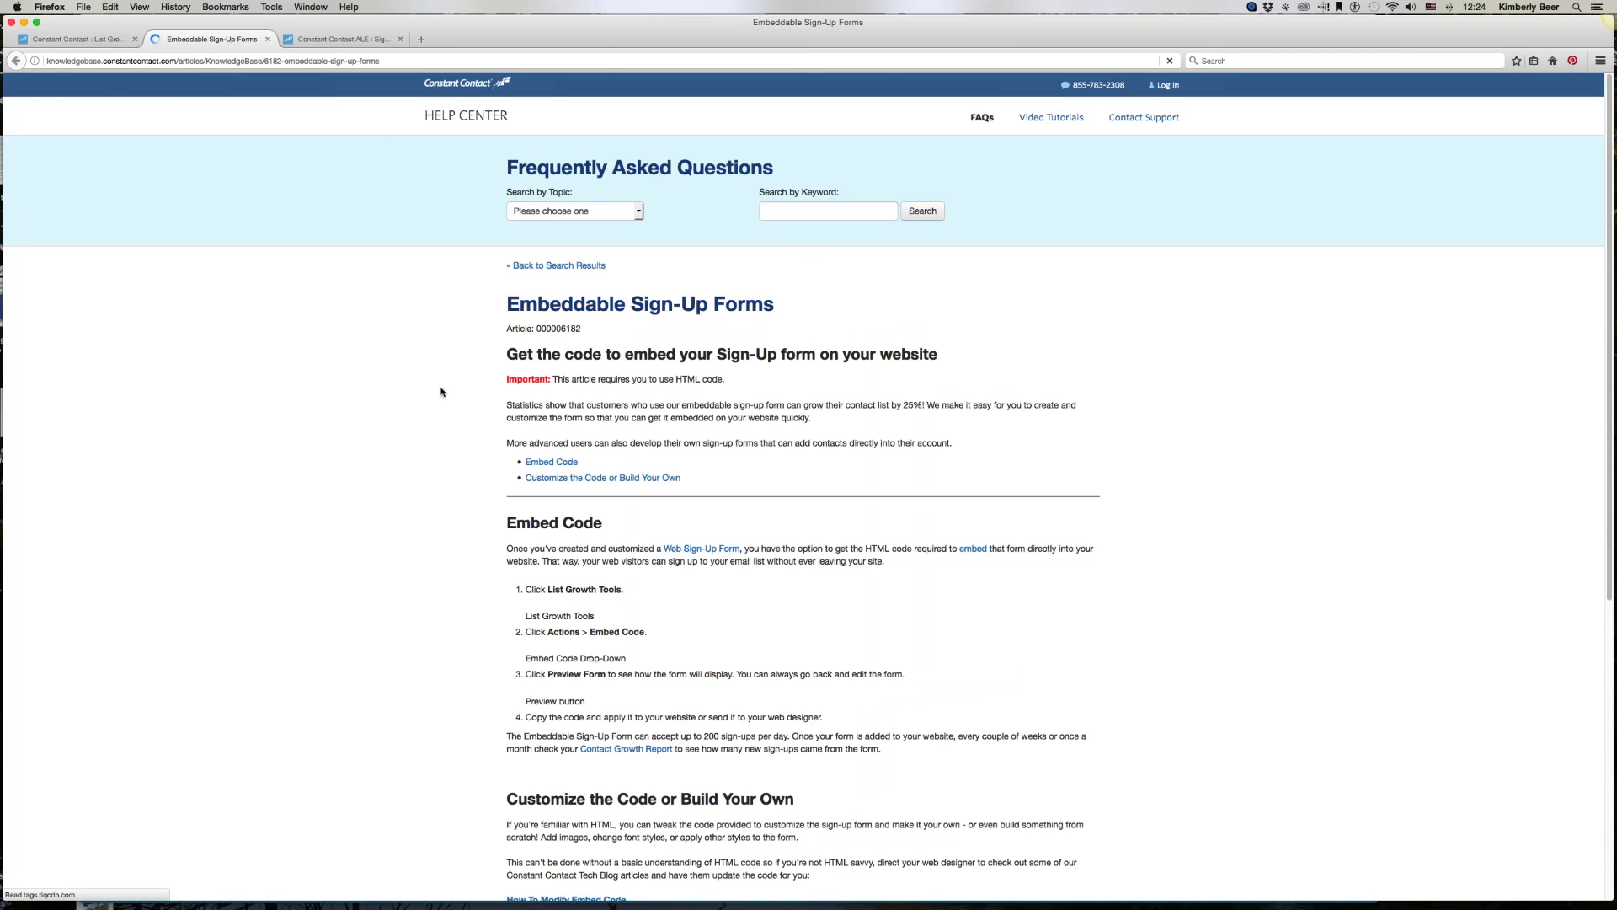
{"action": "scroll", "coordinate": [440, 392], "scroll_direction": "down", "scroll_amount": 2}
{"action": "scroll", "coordinate": [441, 392], "scroll_direction": "down", "scroll_amount": 8}
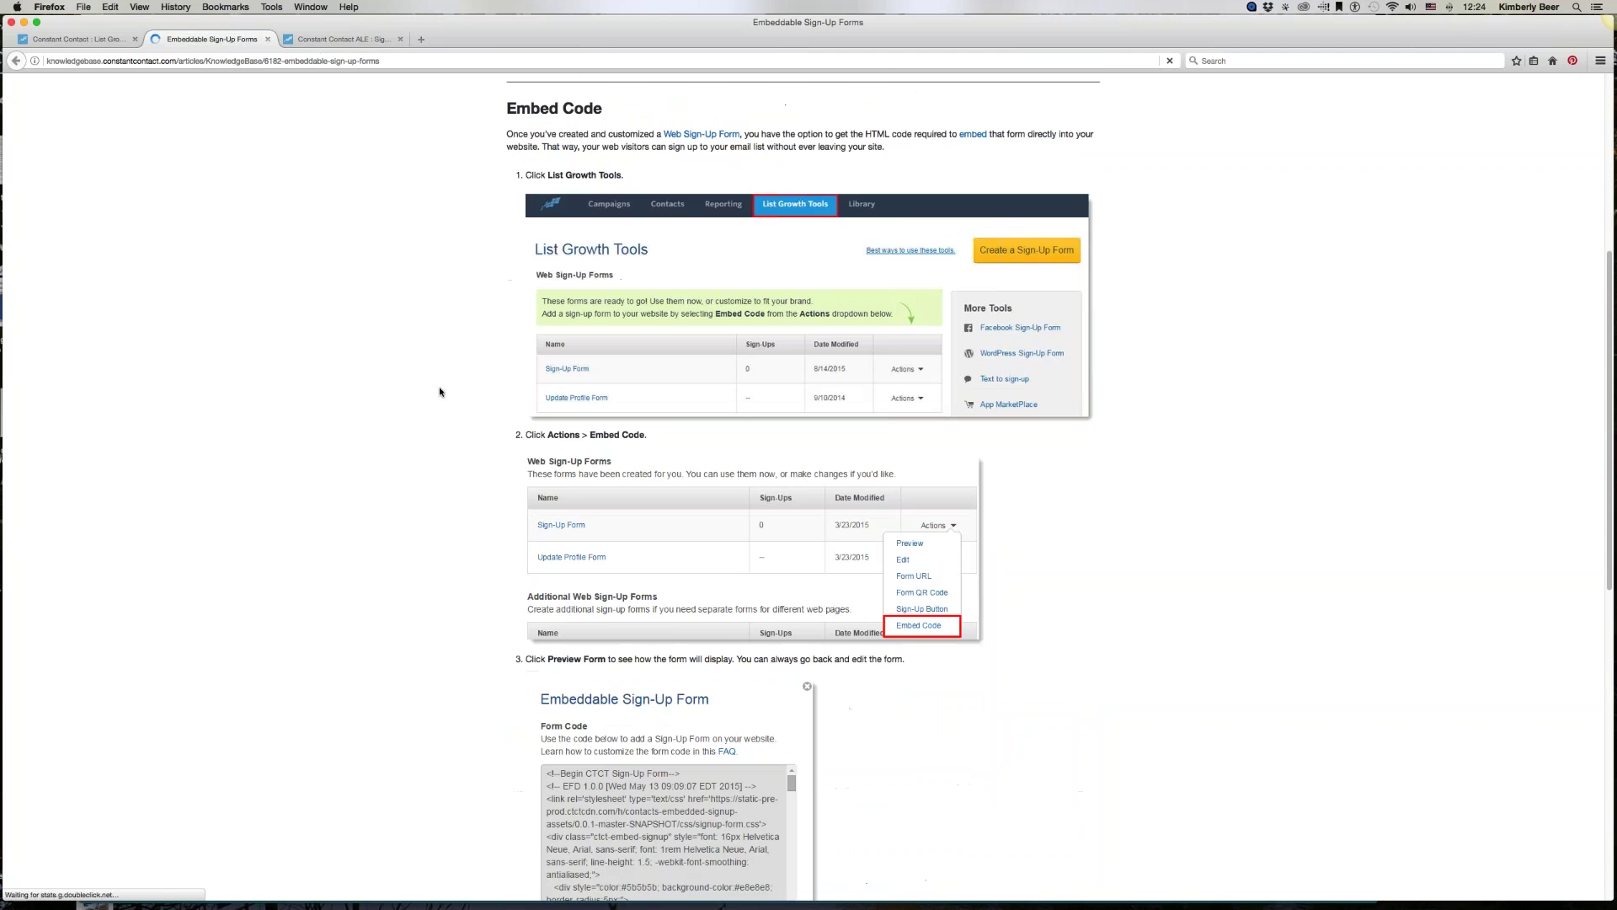
{"action": "scroll", "coordinate": [440, 392], "scroll_direction": "down", "scroll_amount": 6}
{"action": "left_click", "coordinate": [329, 61]}
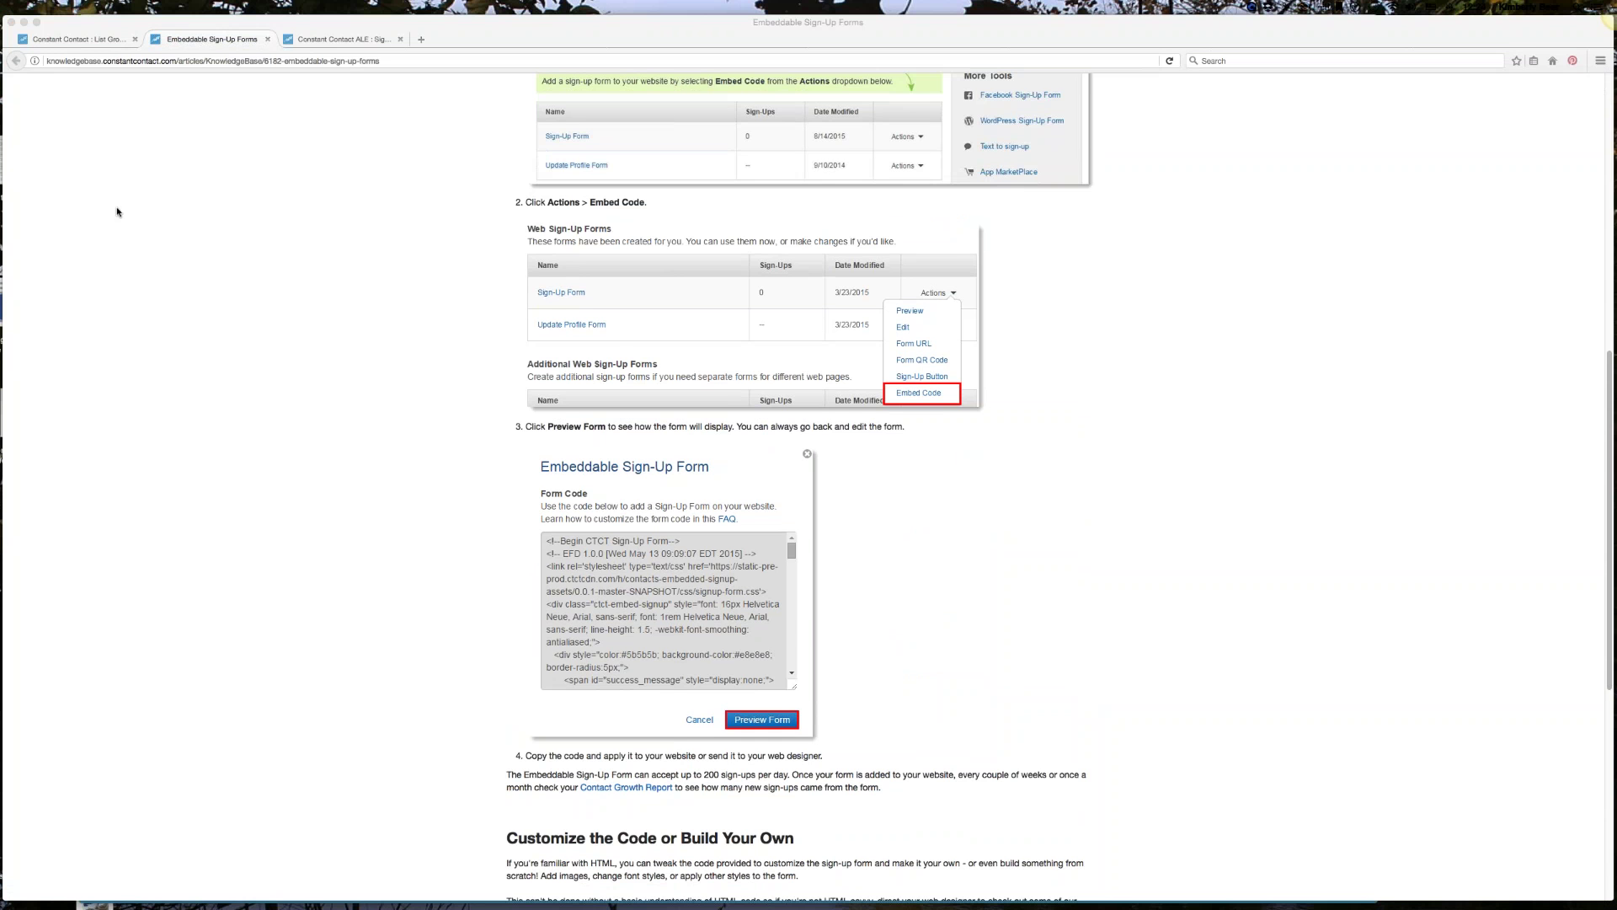
{"action": "scroll", "coordinate": [126, 210], "scroll_direction": "up", "scroll_amount": 10}
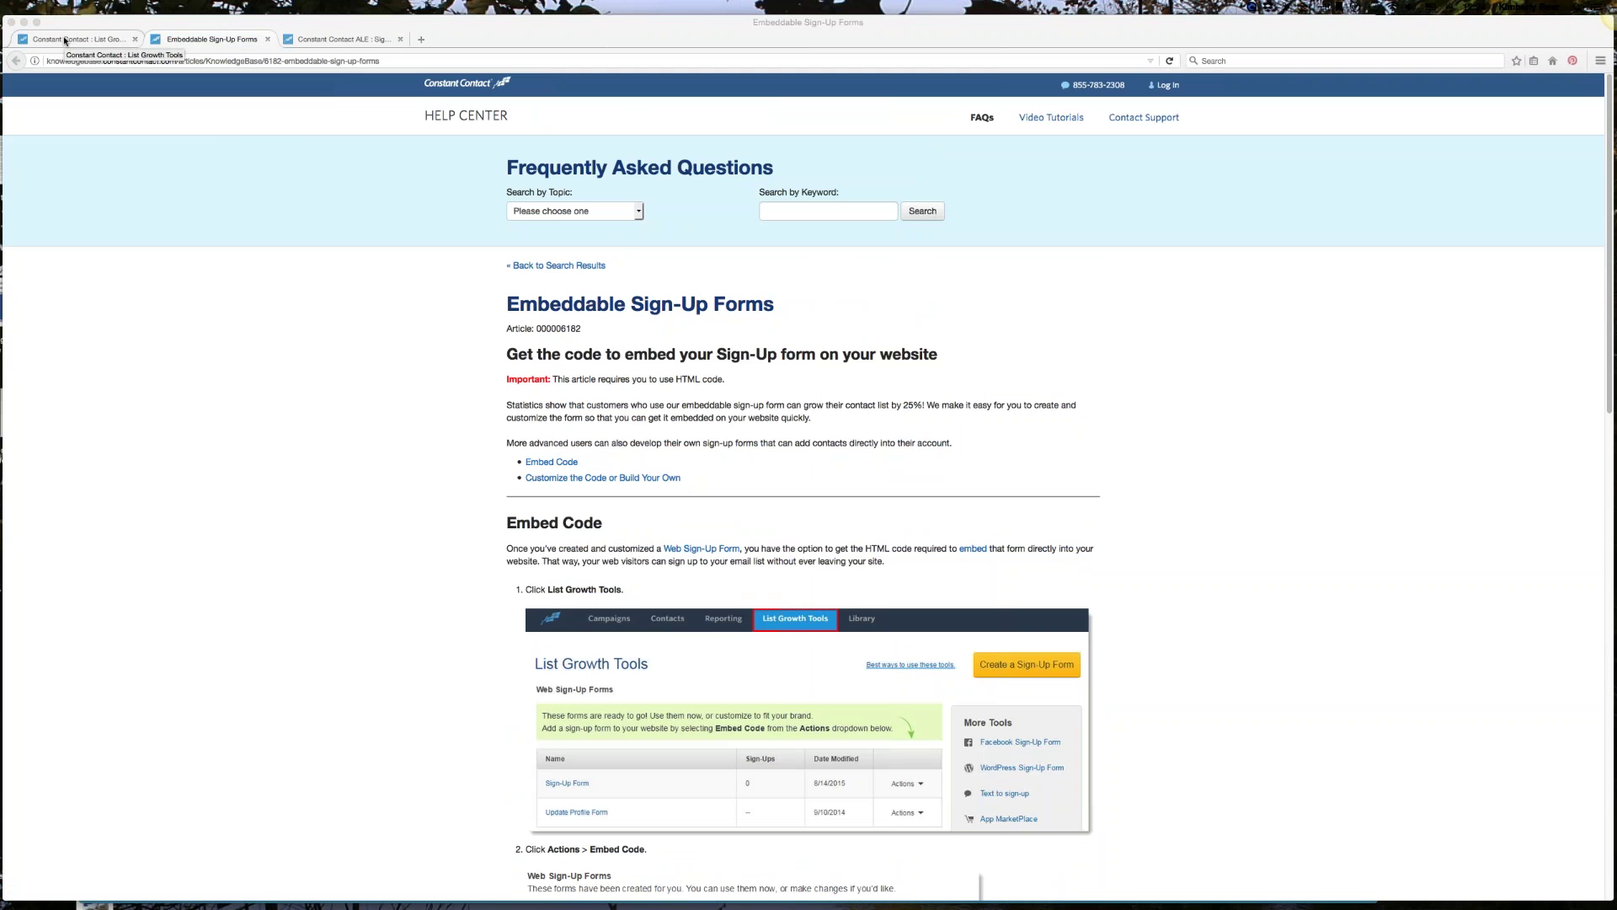
{"action": "left_click", "coordinate": [65, 40]}
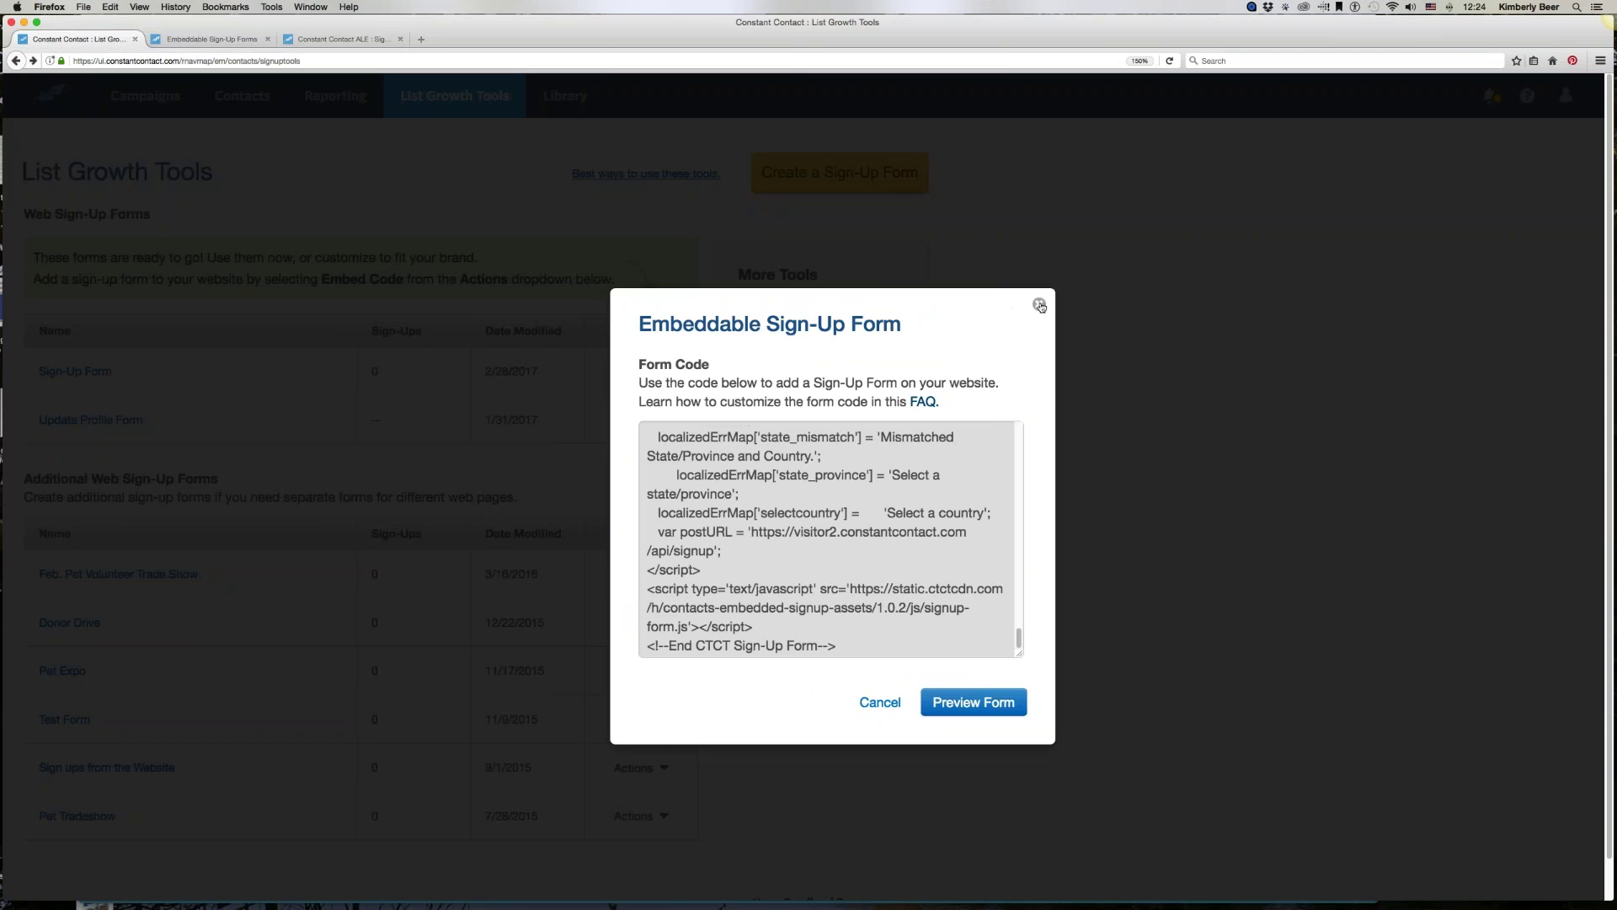
{"action": "left_click", "coordinate": [1039, 304]}
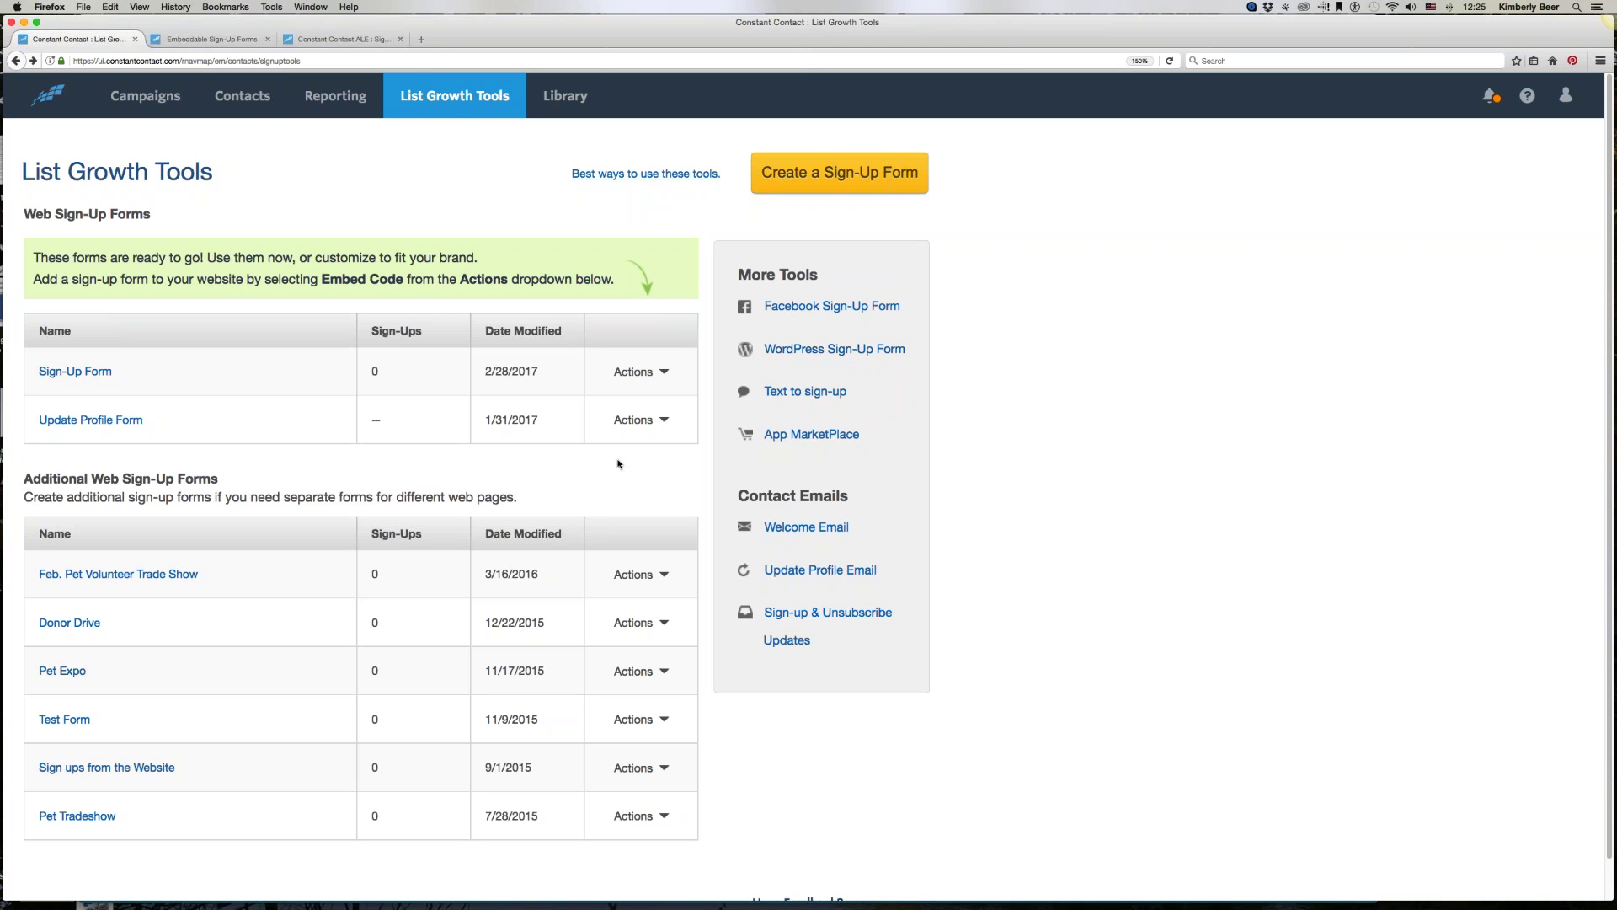
Step: View the default Sign-Up Form's QR code and the image sizes offered for download
{"action": "left_click", "coordinate": [640, 372]}
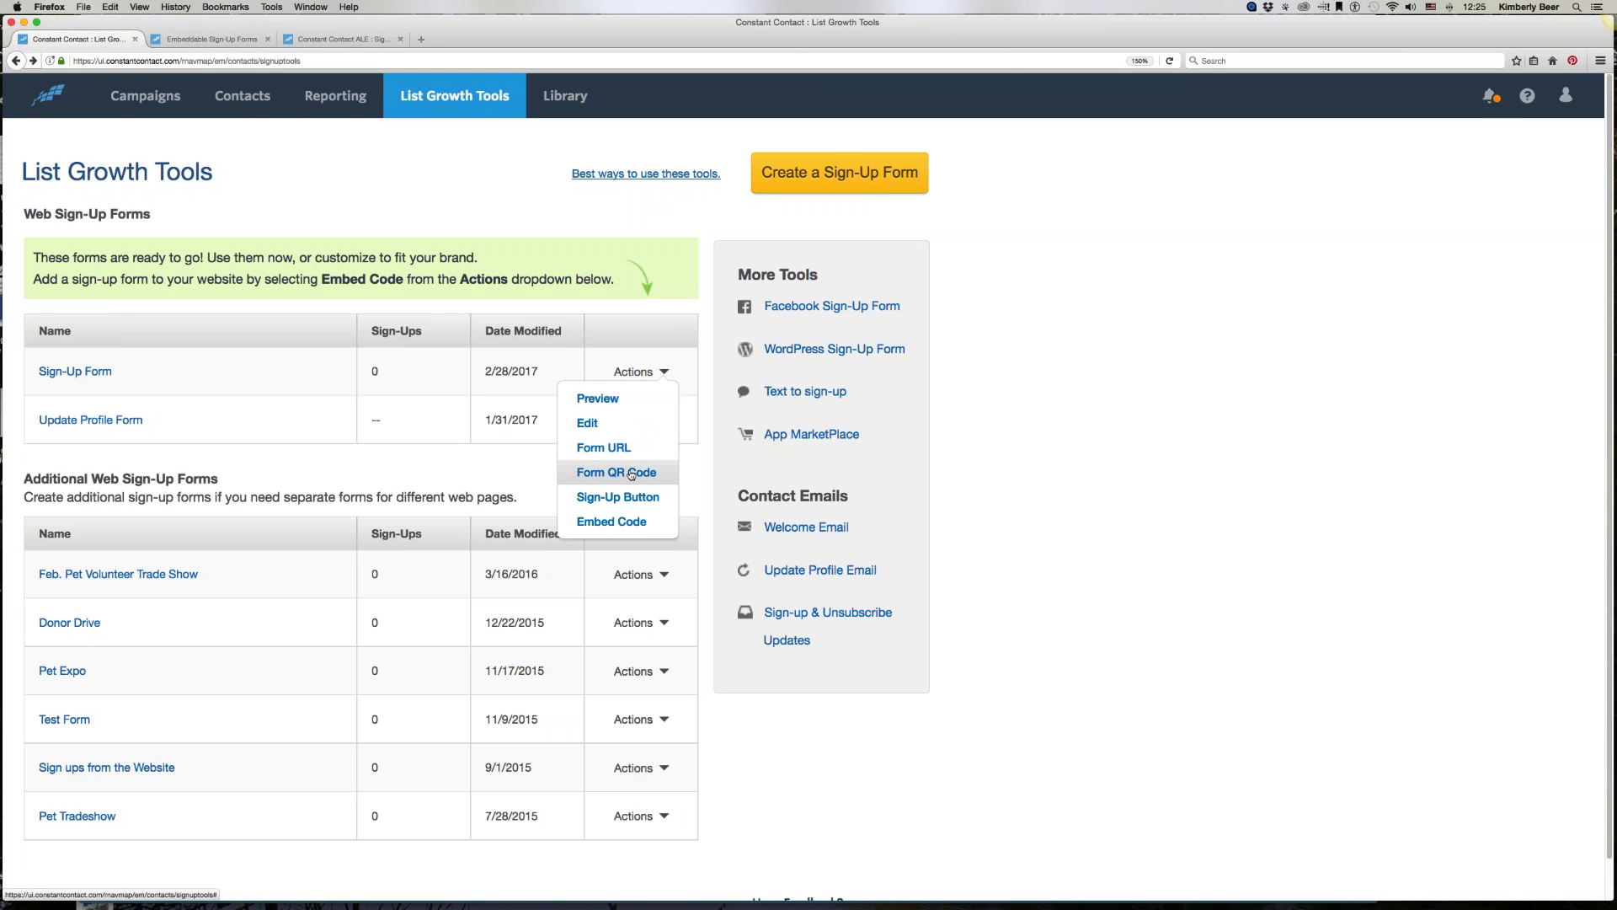
{"action": "left_click", "coordinate": [631, 475]}
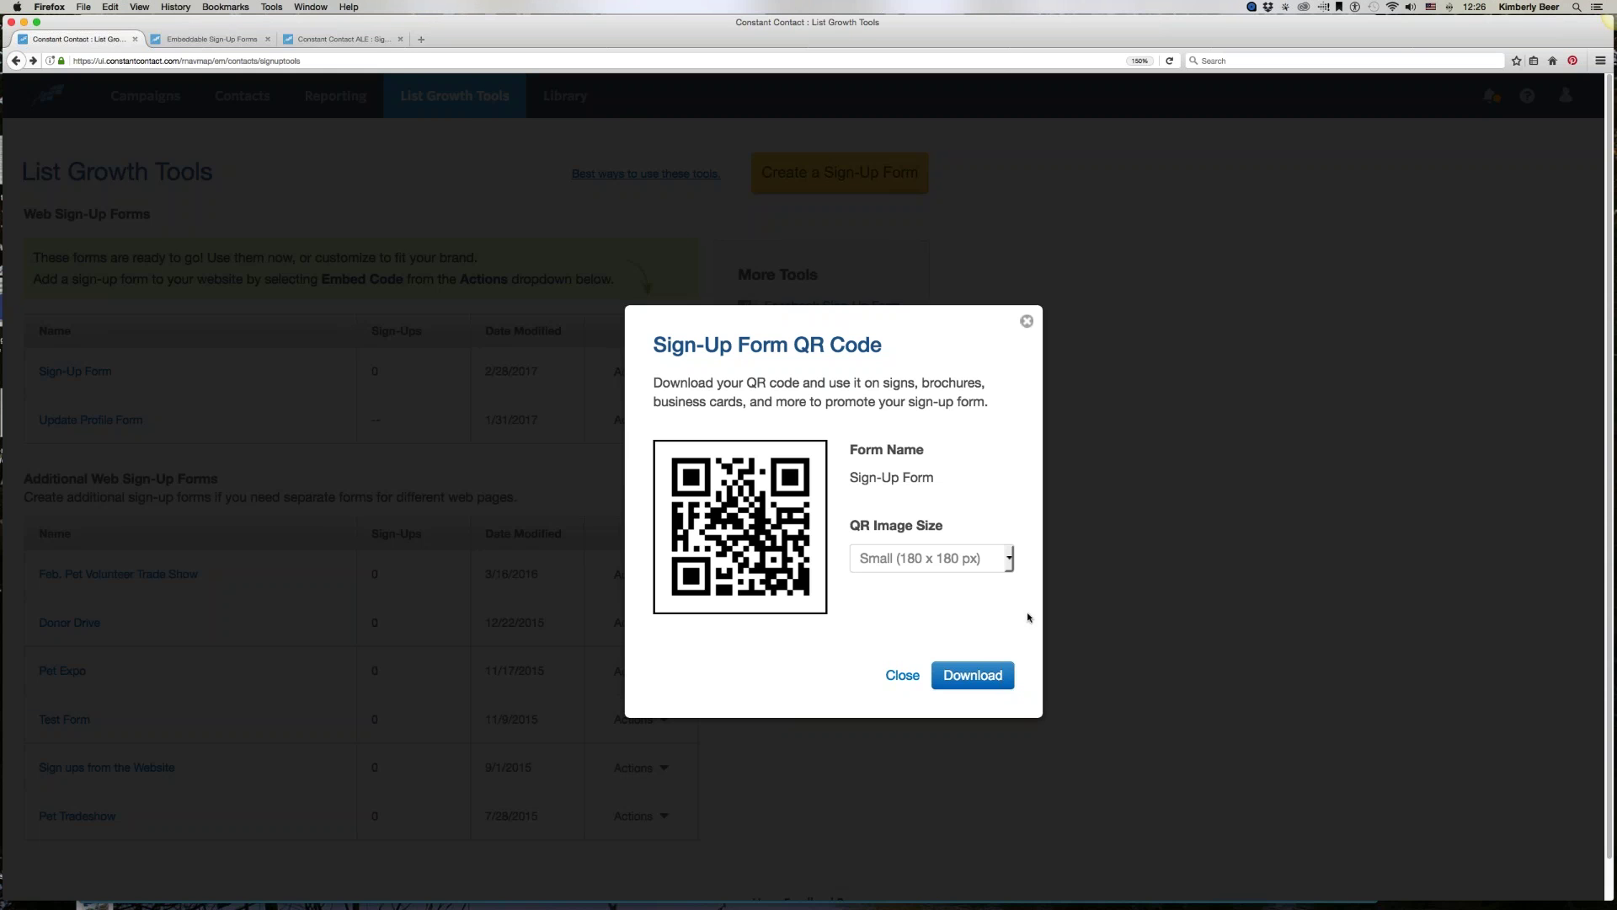
{"action": "left_click", "coordinate": [1007, 559]}
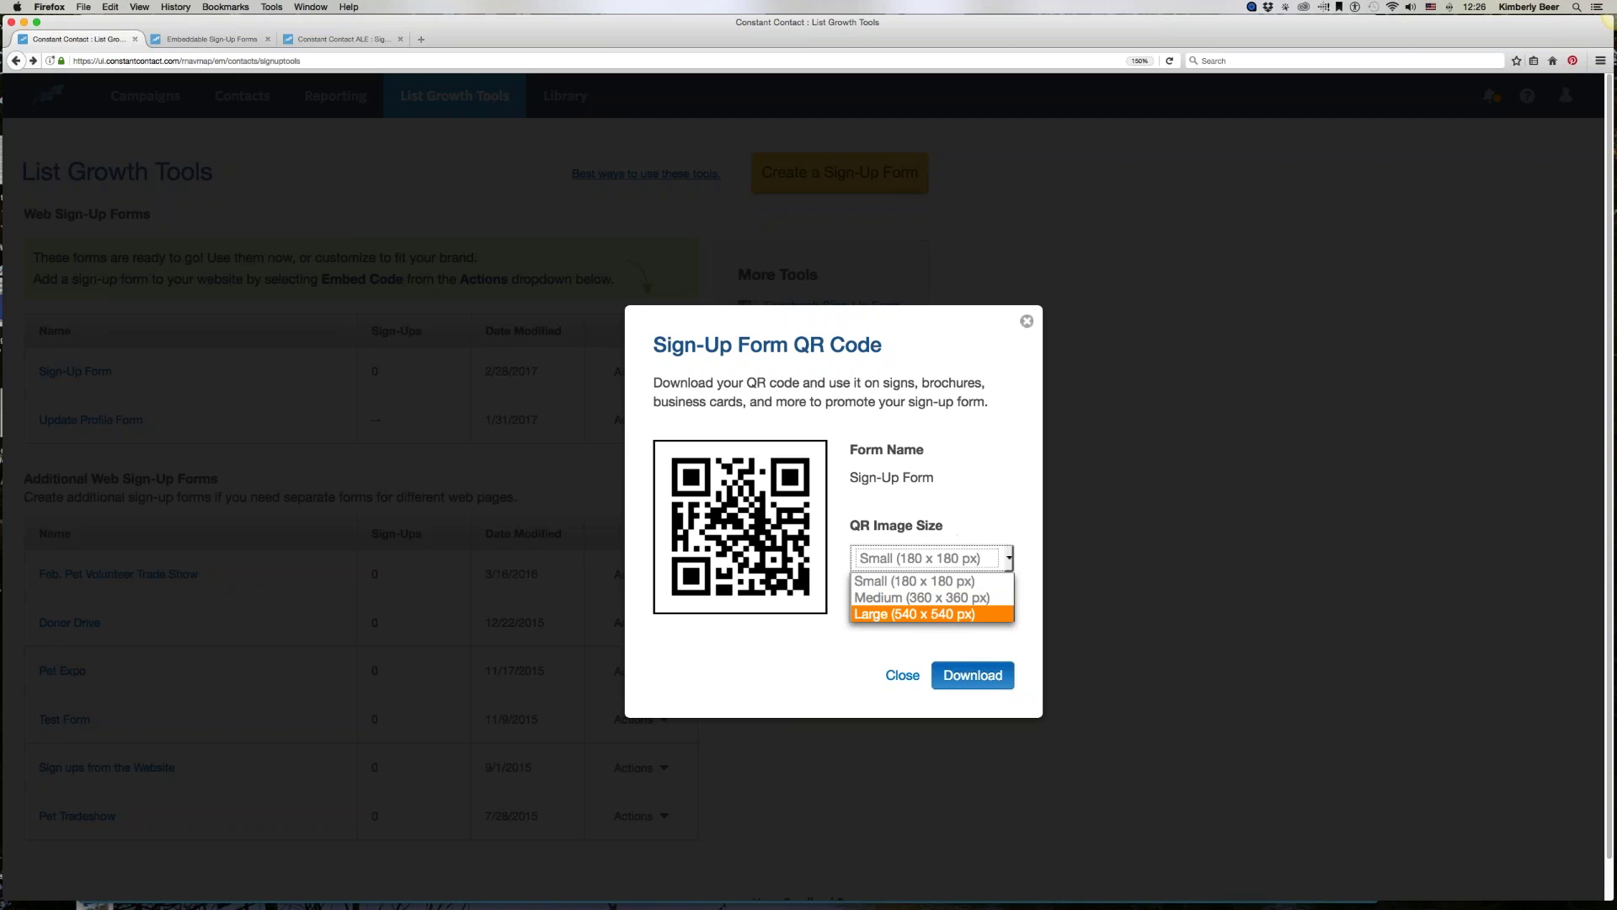
{"action": "left_click", "coordinate": [1029, 326]}
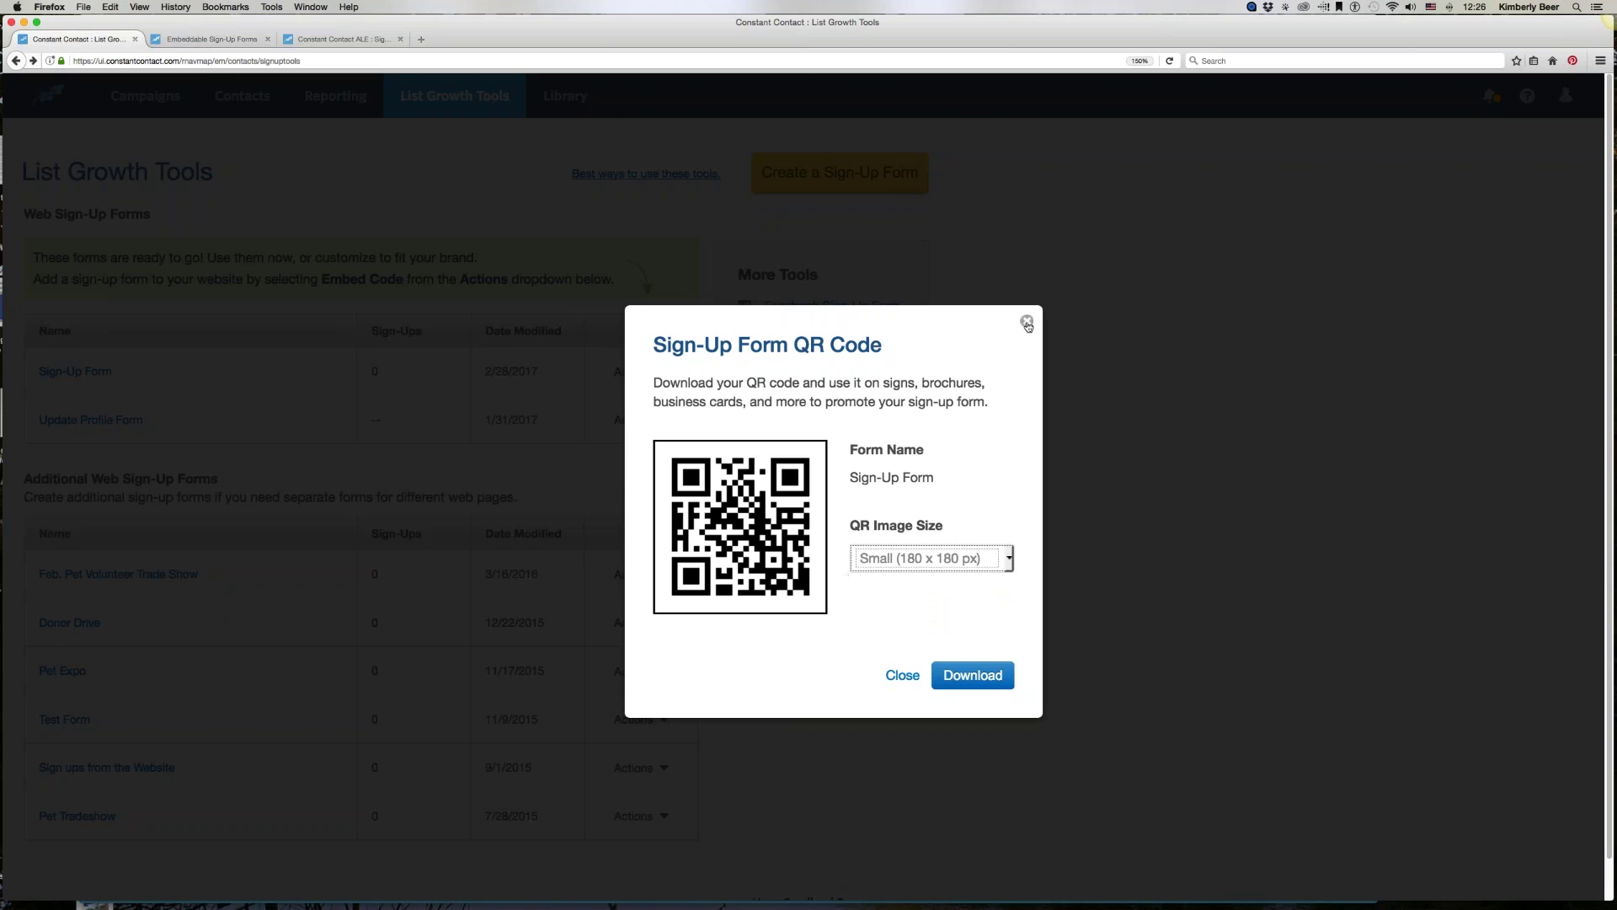
Step: Close the QR code dialog, open the Text to sign-up tool and examine the keyword and short code in its setup
{"action": "left_click", "coordinate": [900, 678]}
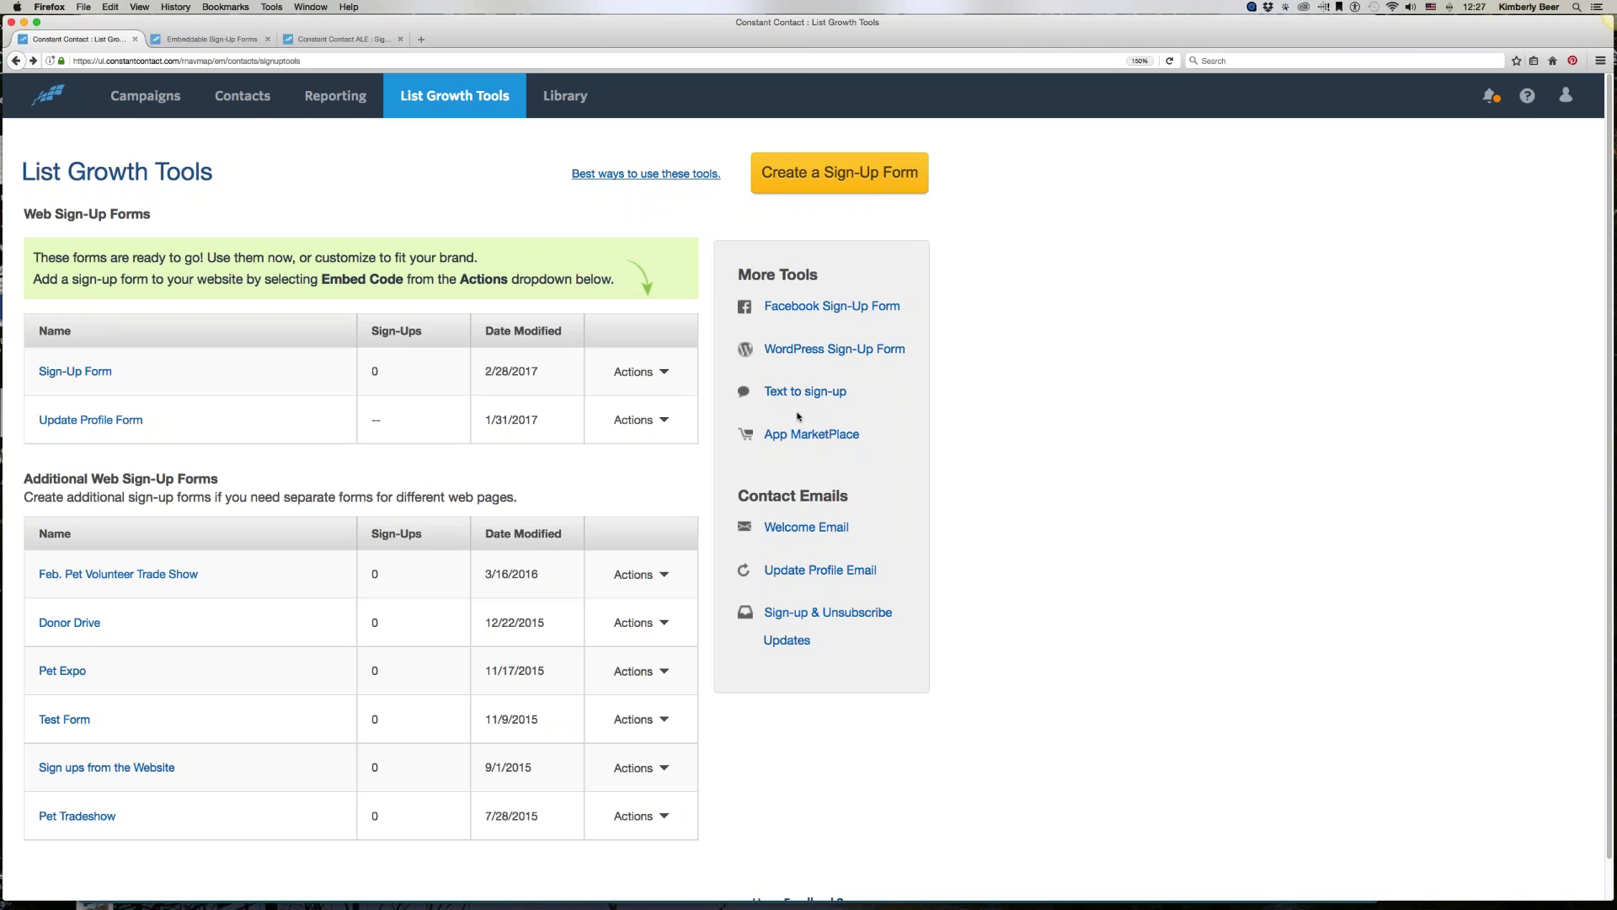
{"action": "left_click", "coordinate": [783, 393]}
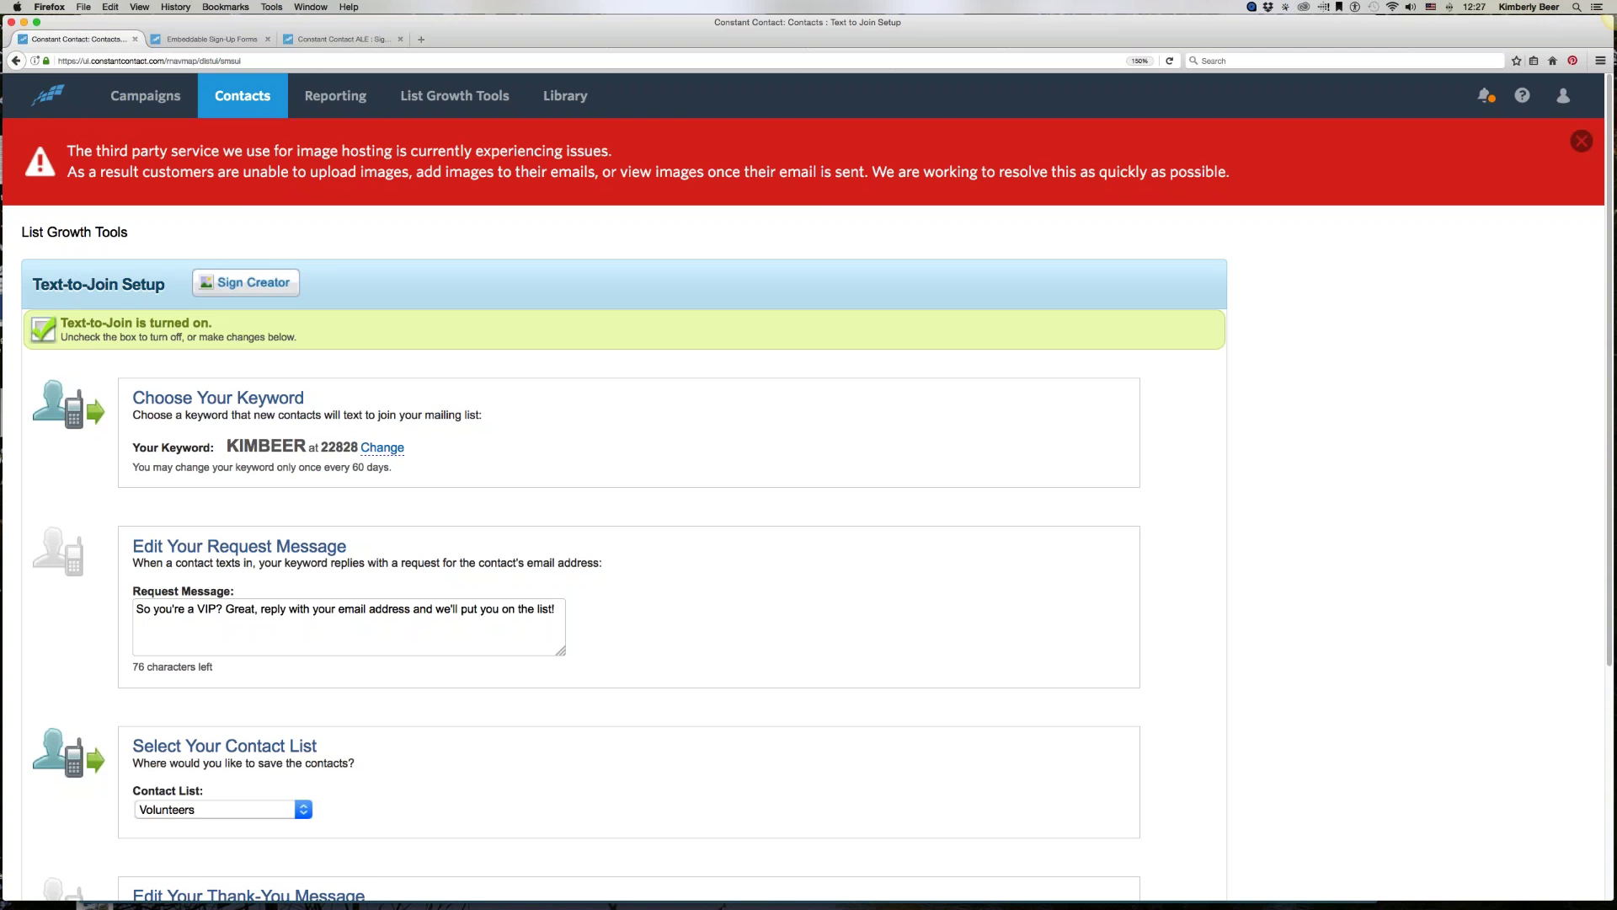
{"action": "scroll", "coordinate": [240, 280], "scroll_direction": "down", "scroll_amount": 5}
{"action": "scroll", "coordinate": [240, 280], "scroll_direction": "up", "scroll_amount": 5}
{"action": "left_click_drag", "start_coordinate": [226, 448], "coordinate": [360, 462]}
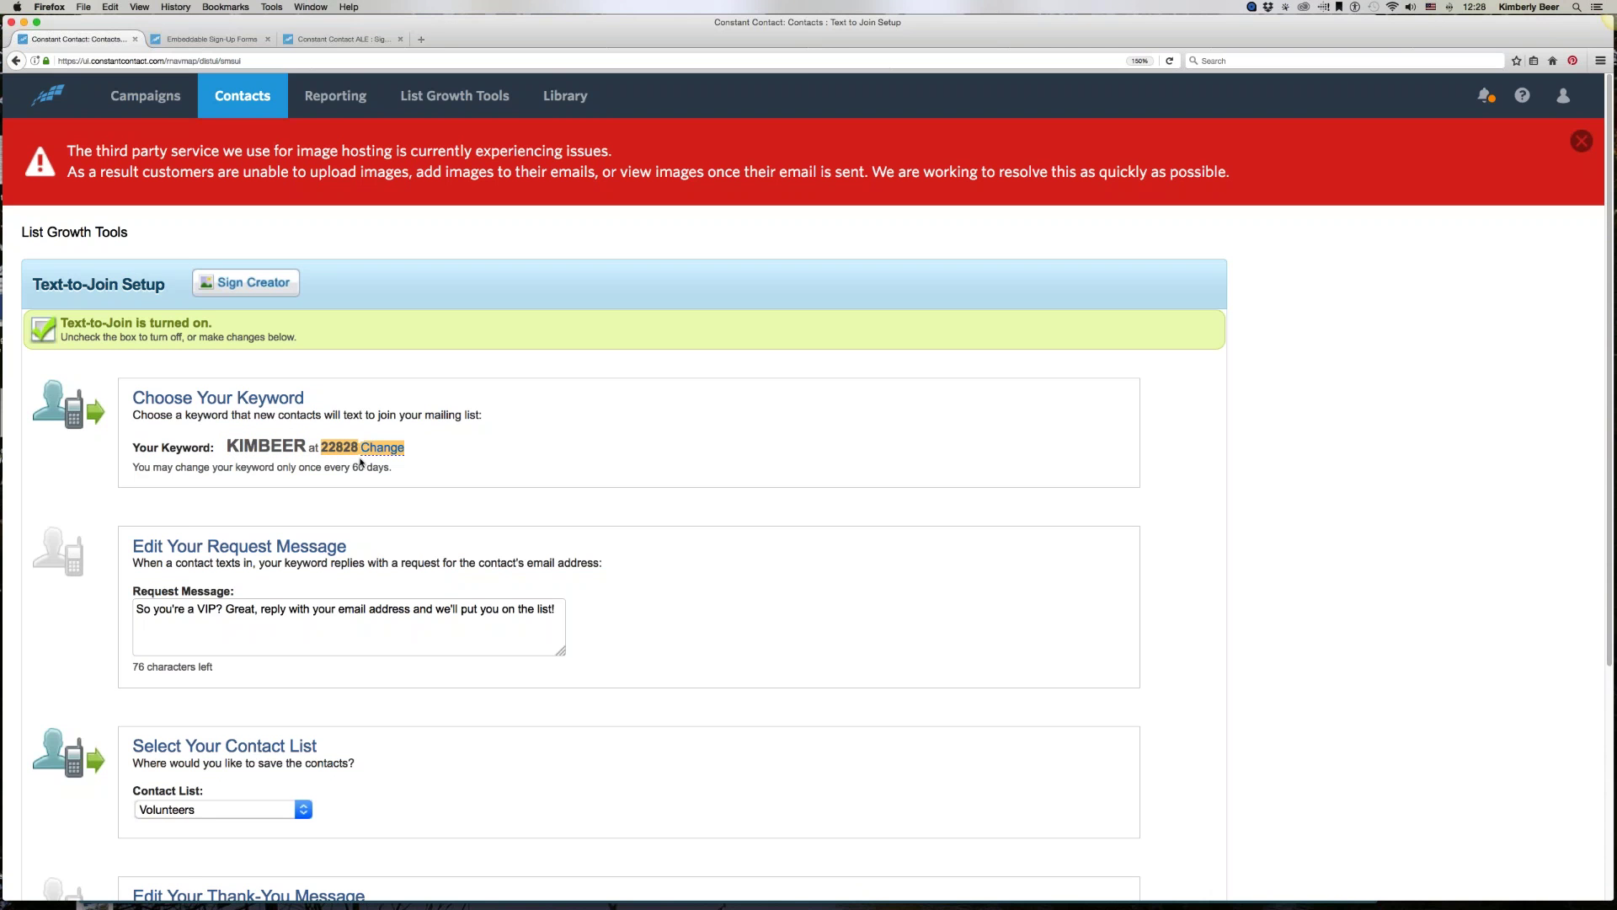
{"action": "left_click", "coordinate": [271, 488]}
{"action": "scroll", "coordinate": [247, 439], "scroll_direction": "down", "scroll_amount": 5}
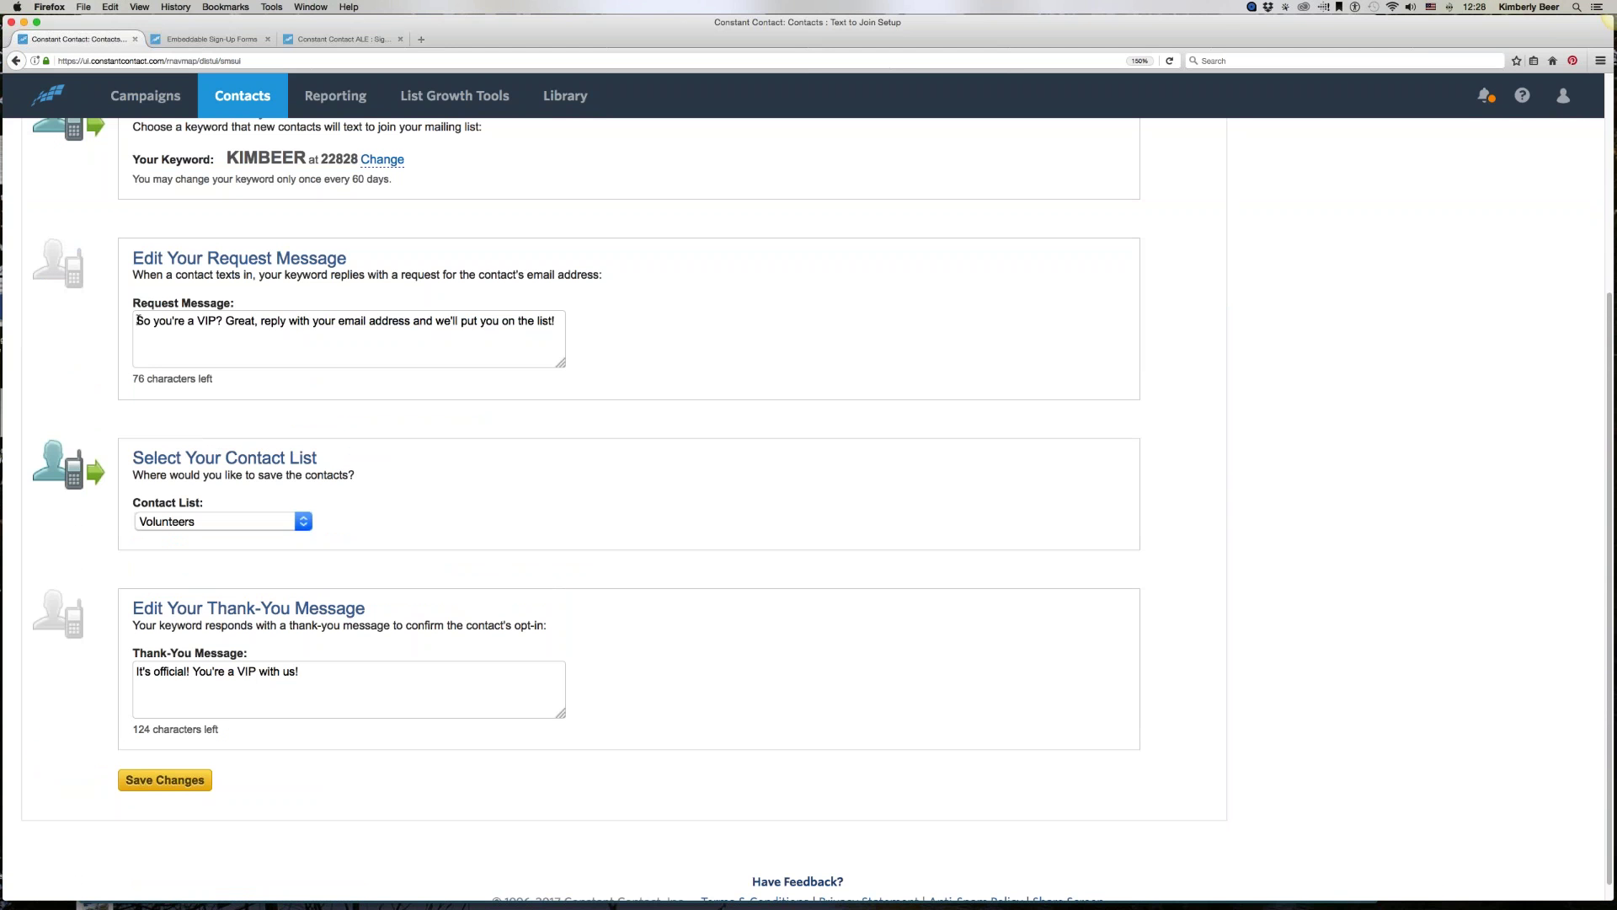
Step: Read through the request message and thank-you message in the Text-to-Join setup
{"action": "left_click_drag", "start_coordinate": [137, 321], "coordinate": [559, 324]}
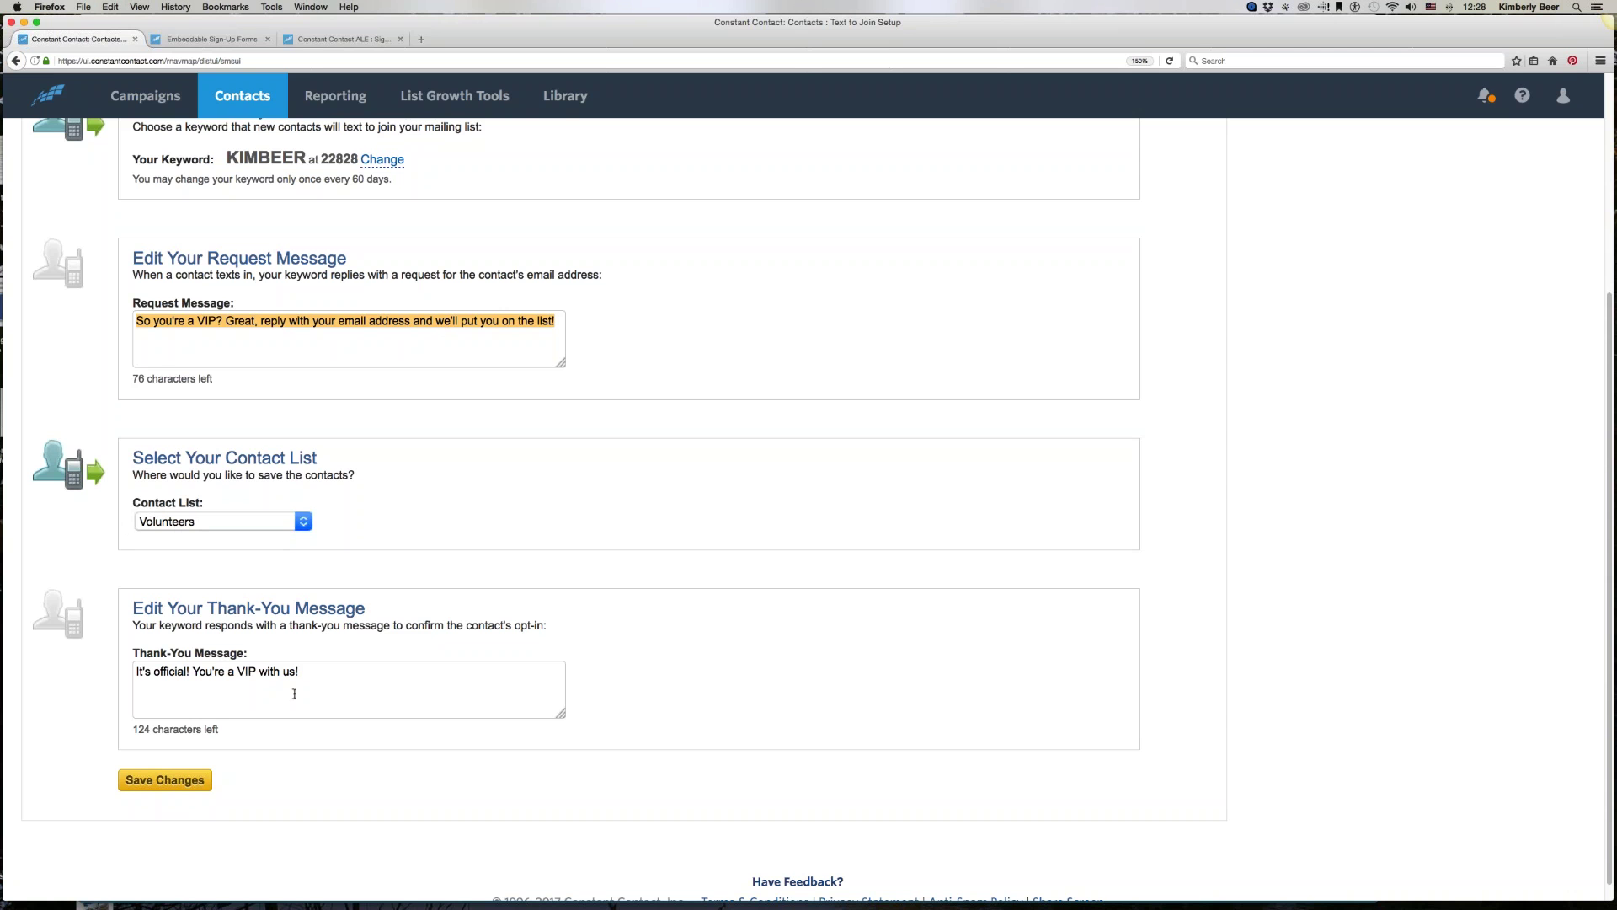
{"action": "left_click_drag", "start_coordinate": [303, 672], "coordinate": [120, 674]}
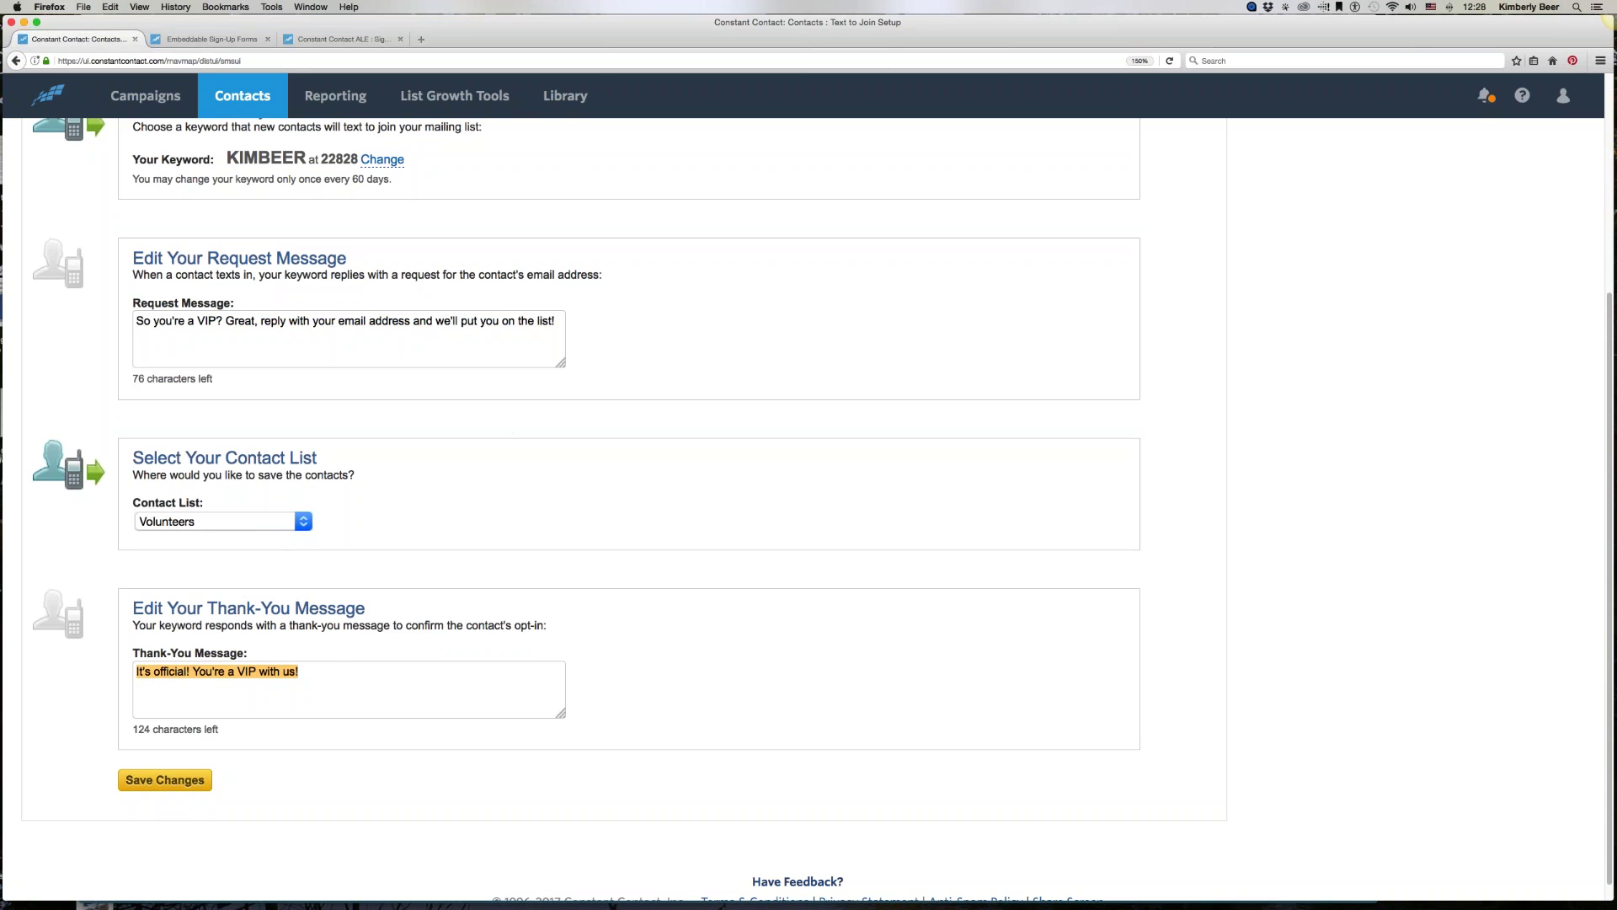
{"action": "key", "text": "Tab"}
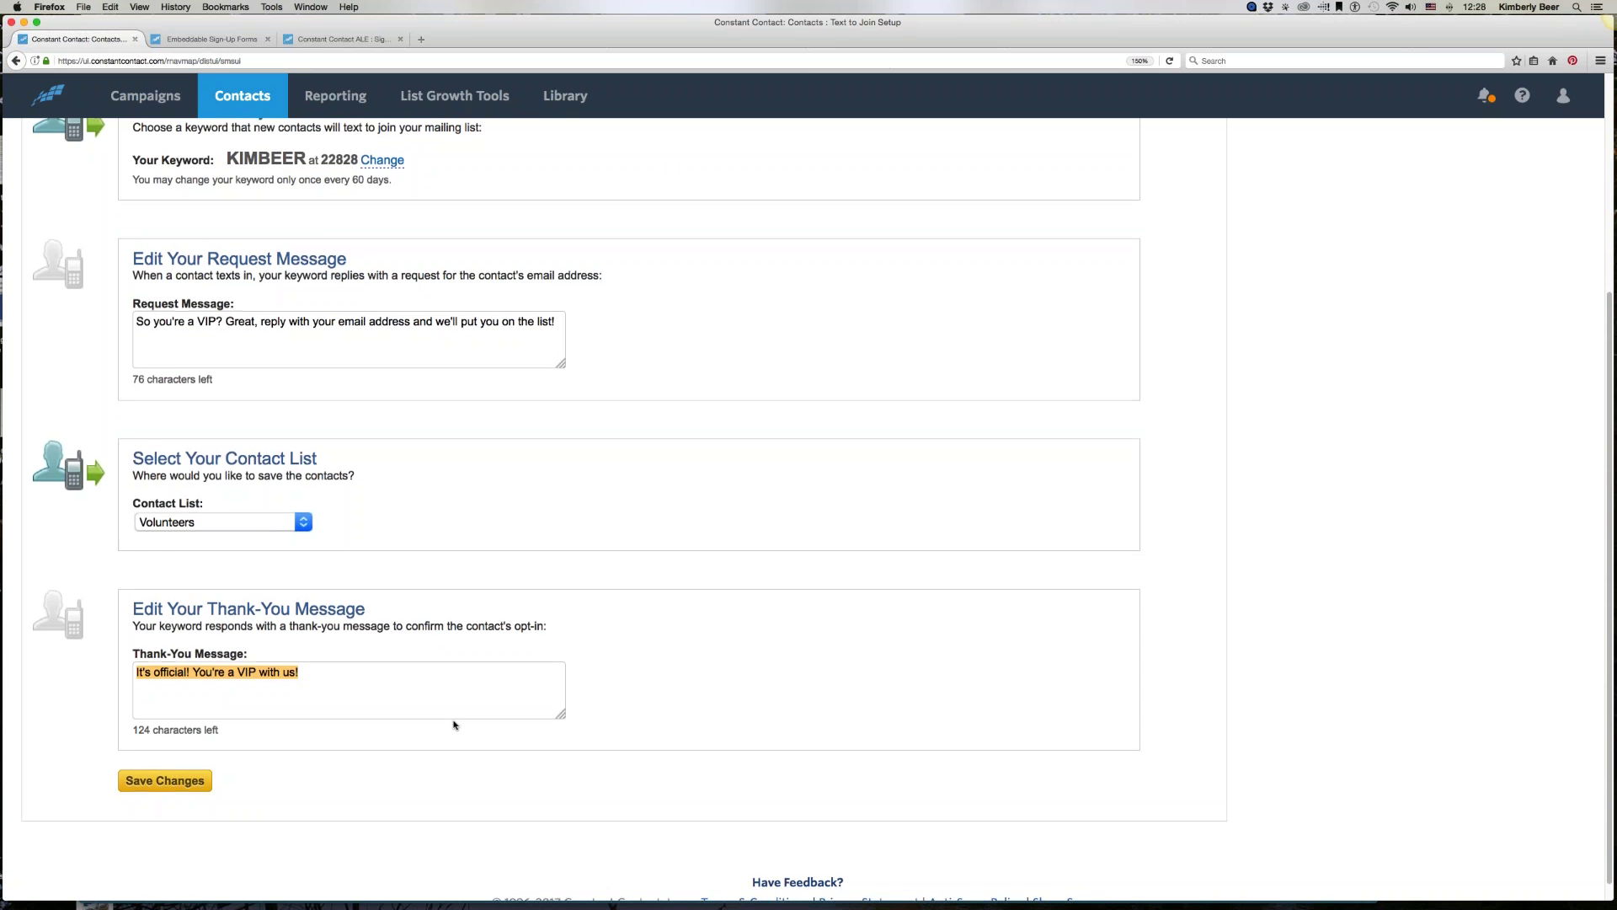
{"action": "key", "text": "Return"}
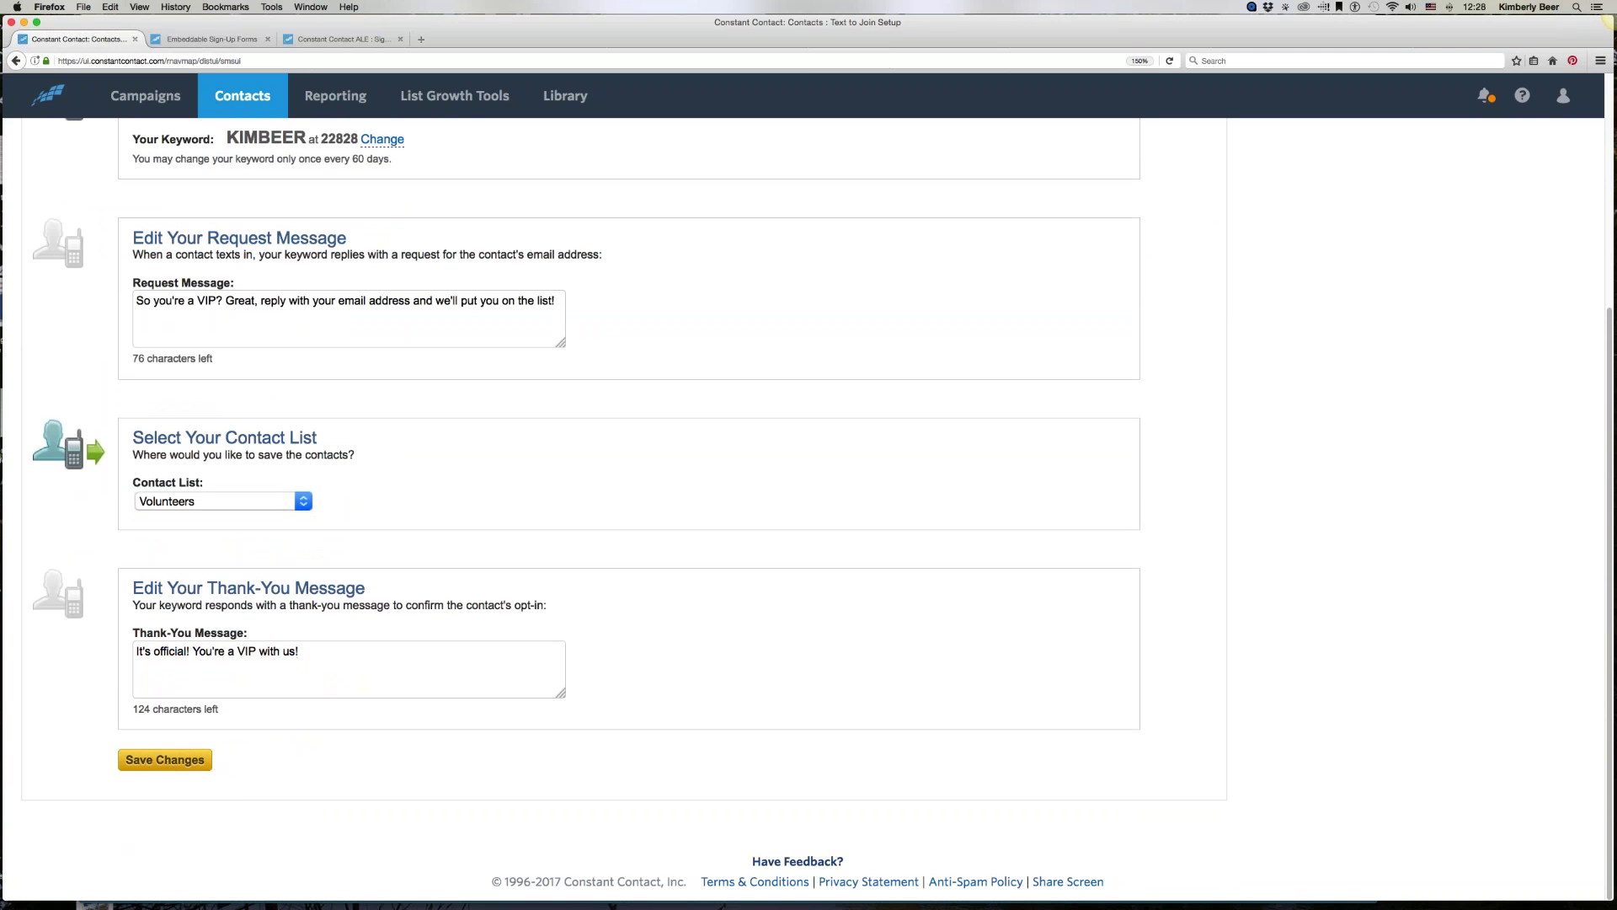
{"action": "key", "text": "Return"}
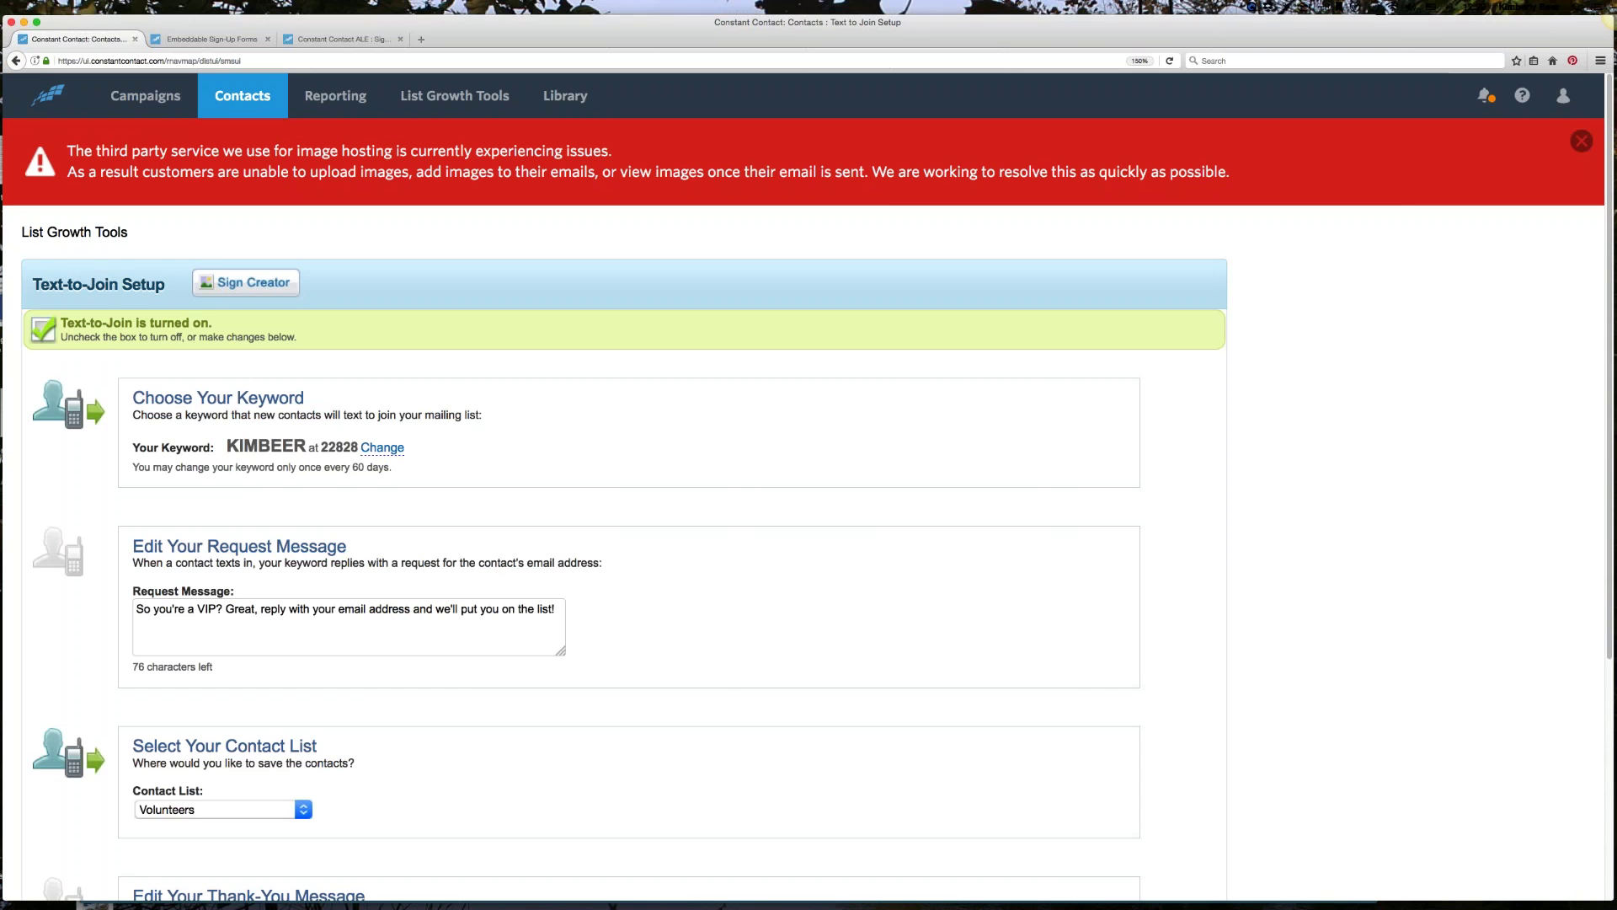
Step: Dismiss the image hosting alert banner and return to List Growth Tools
{"action": "left_click", "coordinate": [1580, 141]}
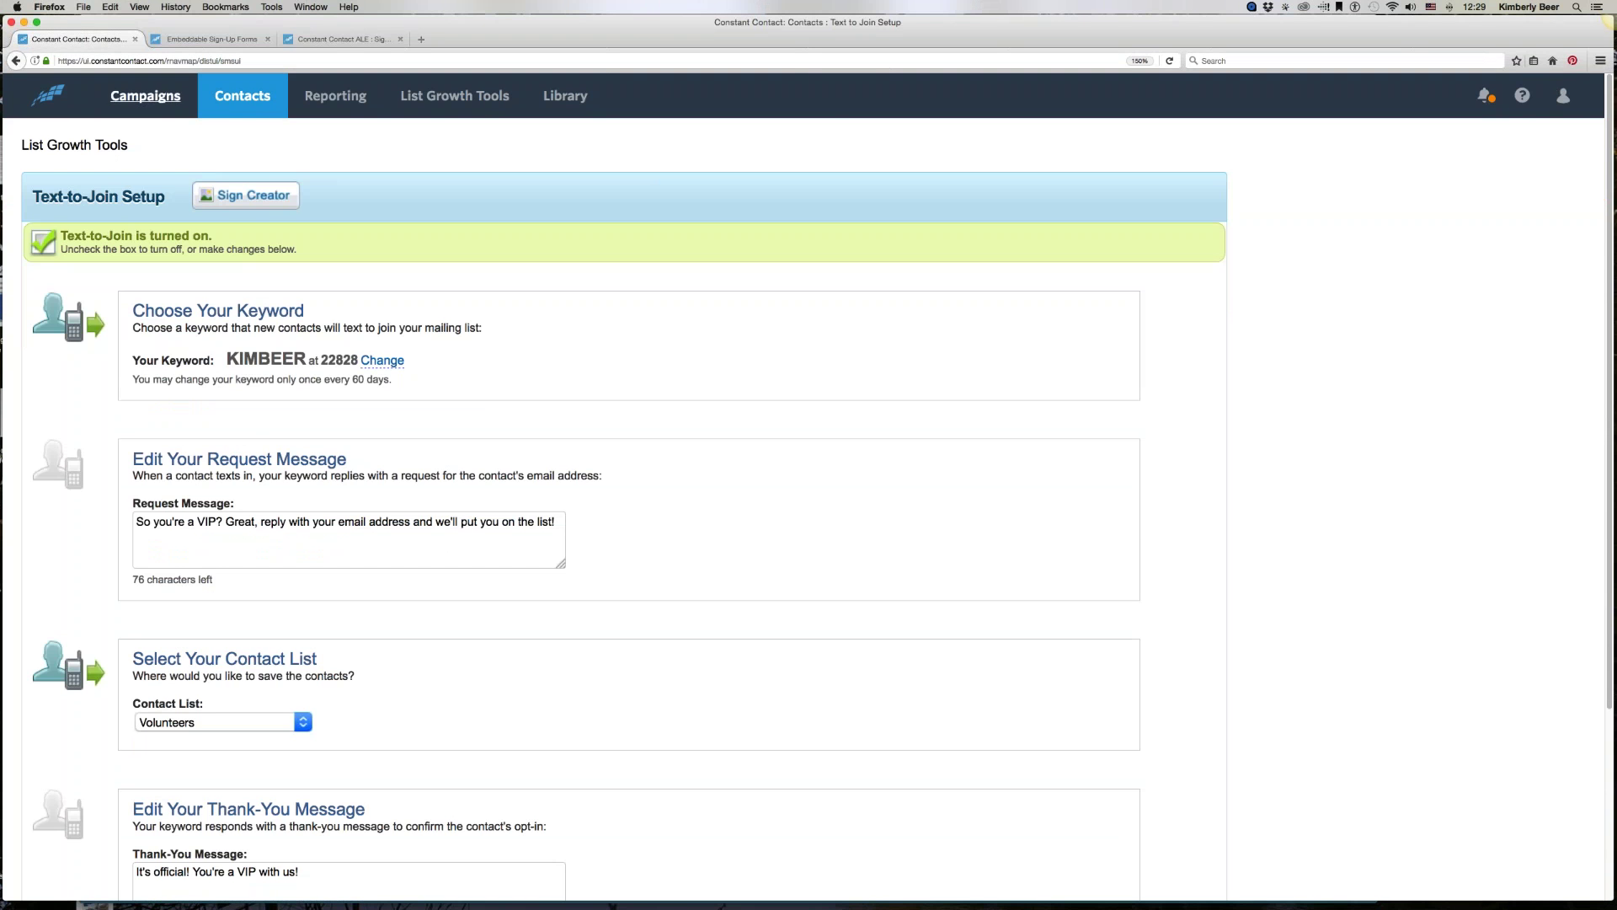
{"action": "left_click", "coordinate": [481, 104]}
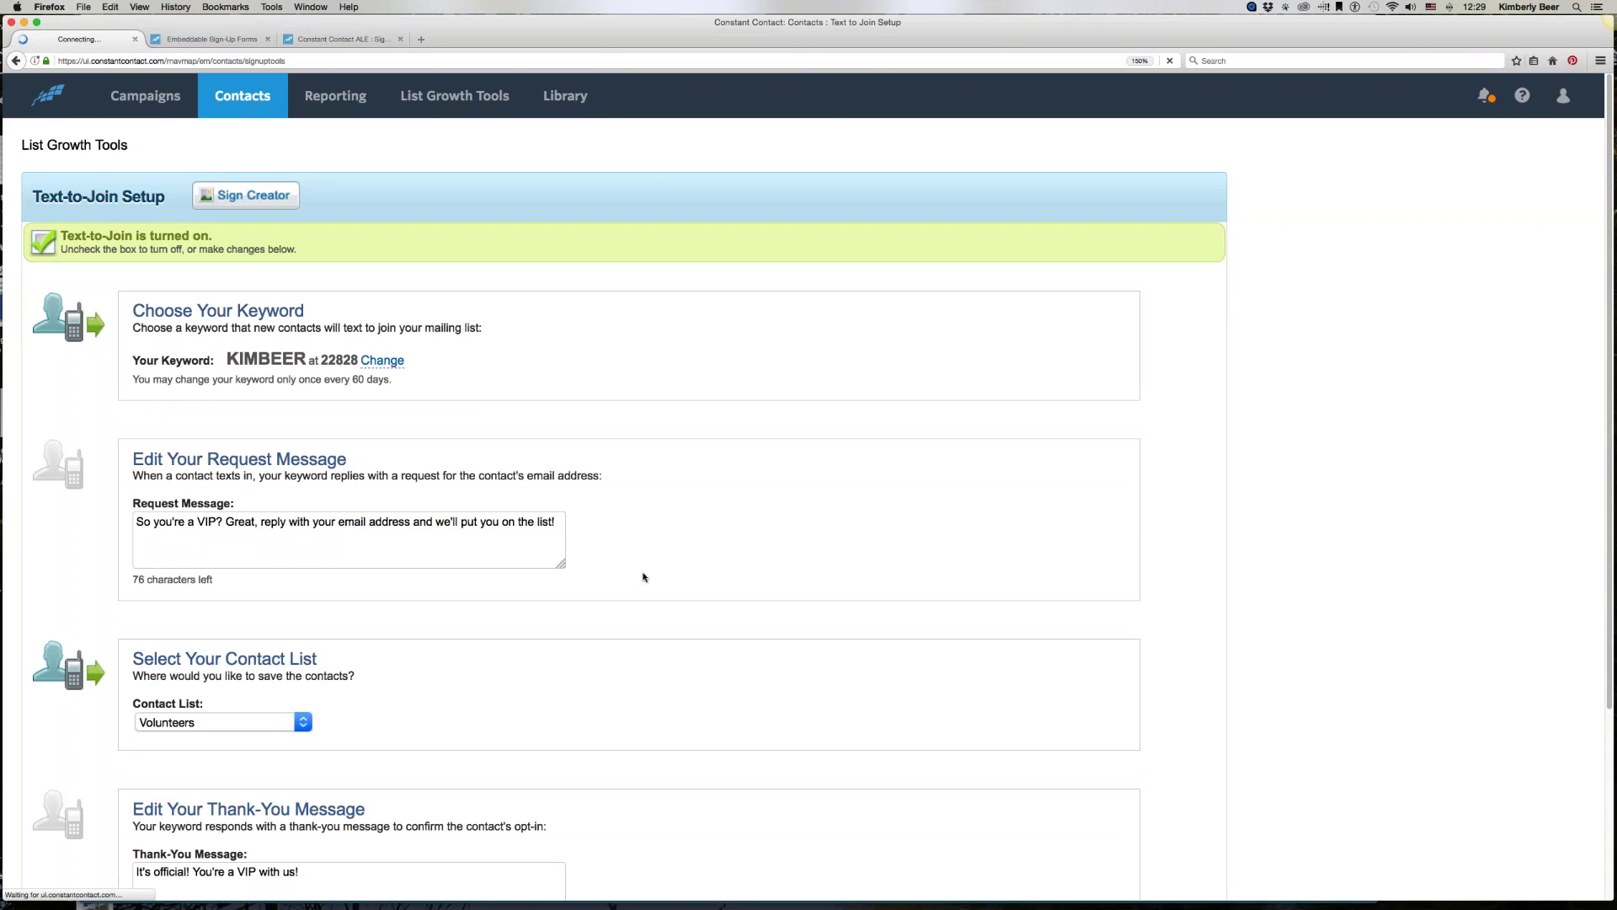
Step: Open the Facebook page facebook.com/kbeerphoto/ in a new browser tab and dismiss its reminders suggestion
{"action": "left_click", "coordinate": [424, 38]}
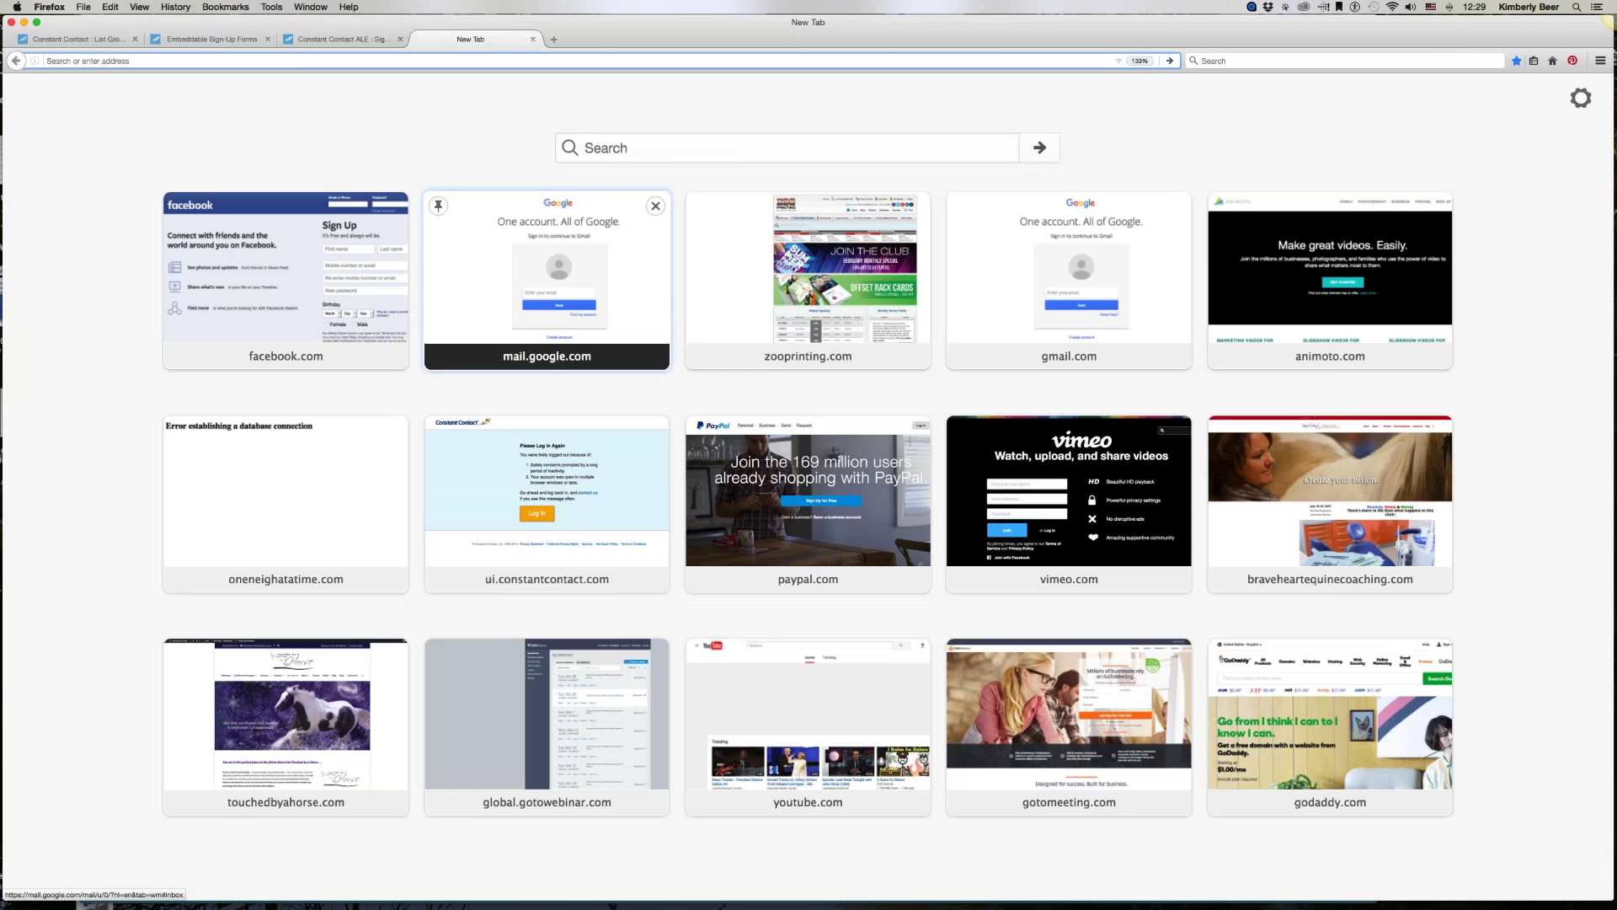
{"action": "type", "text": "facebook.com/kbeerphoto/"}
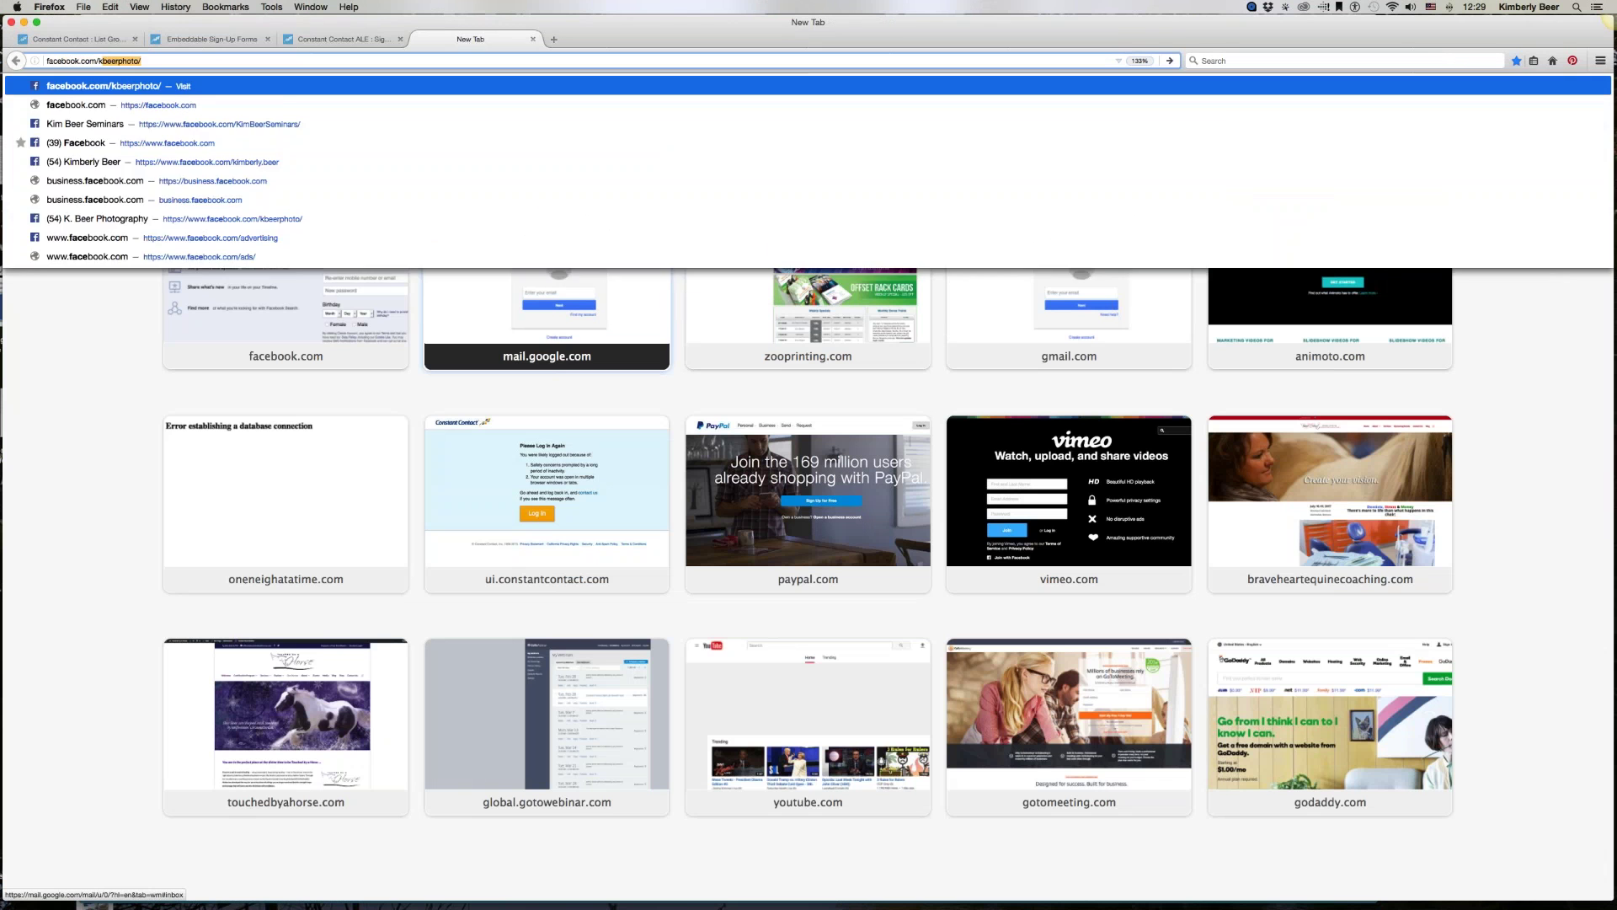
{"action": "key", "text": "Return"}
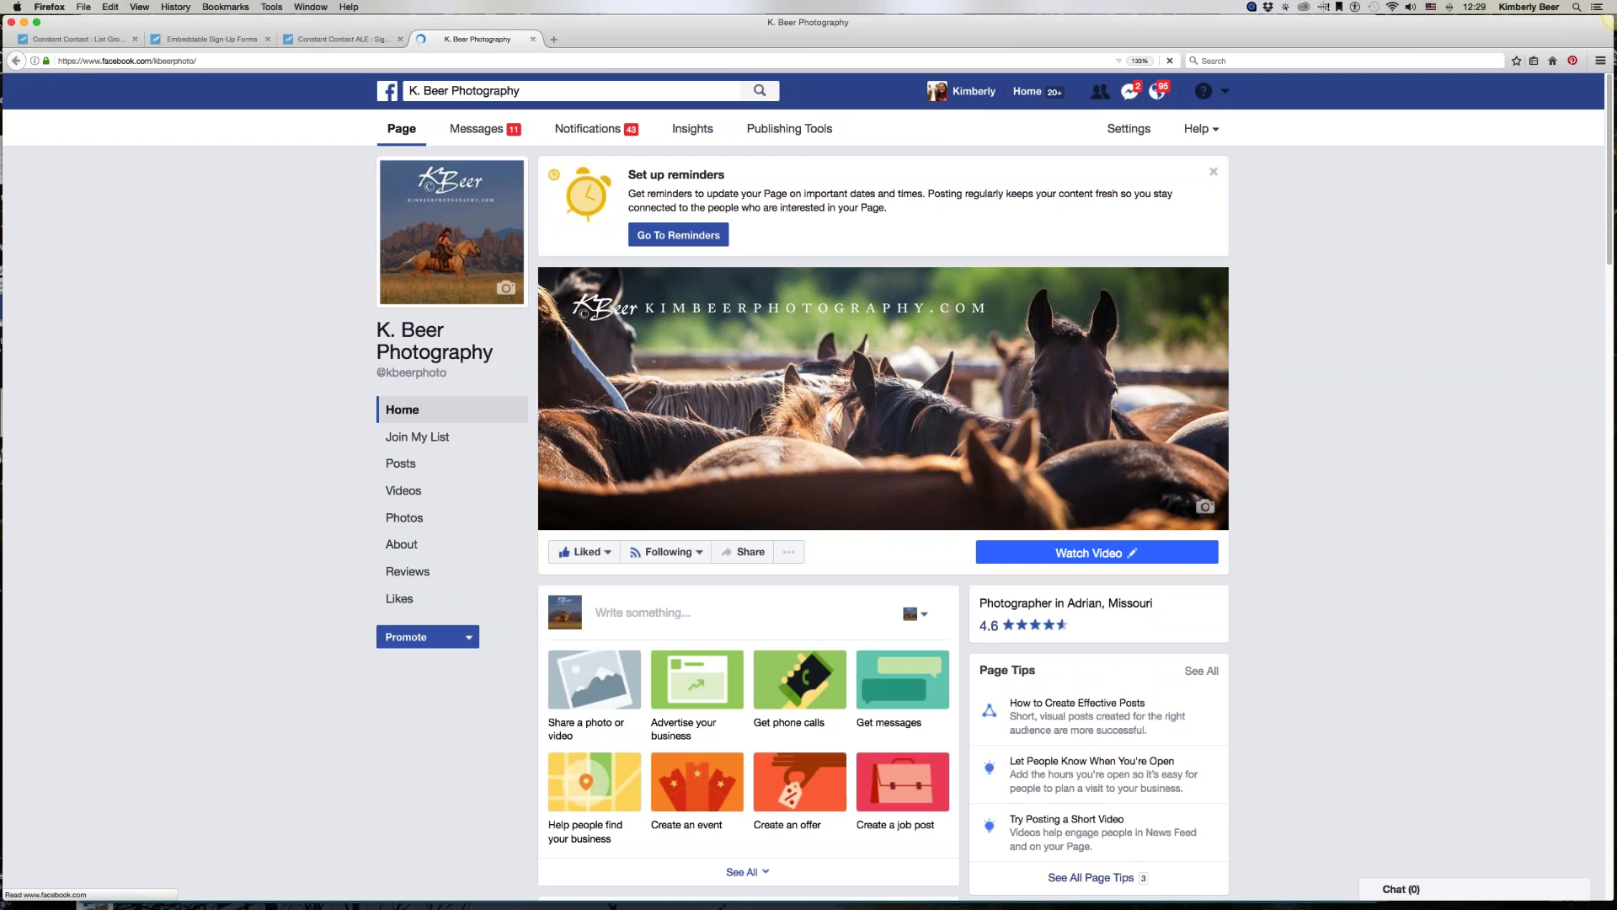
{"action": "left_click", "coordinate": [1212, 172]}
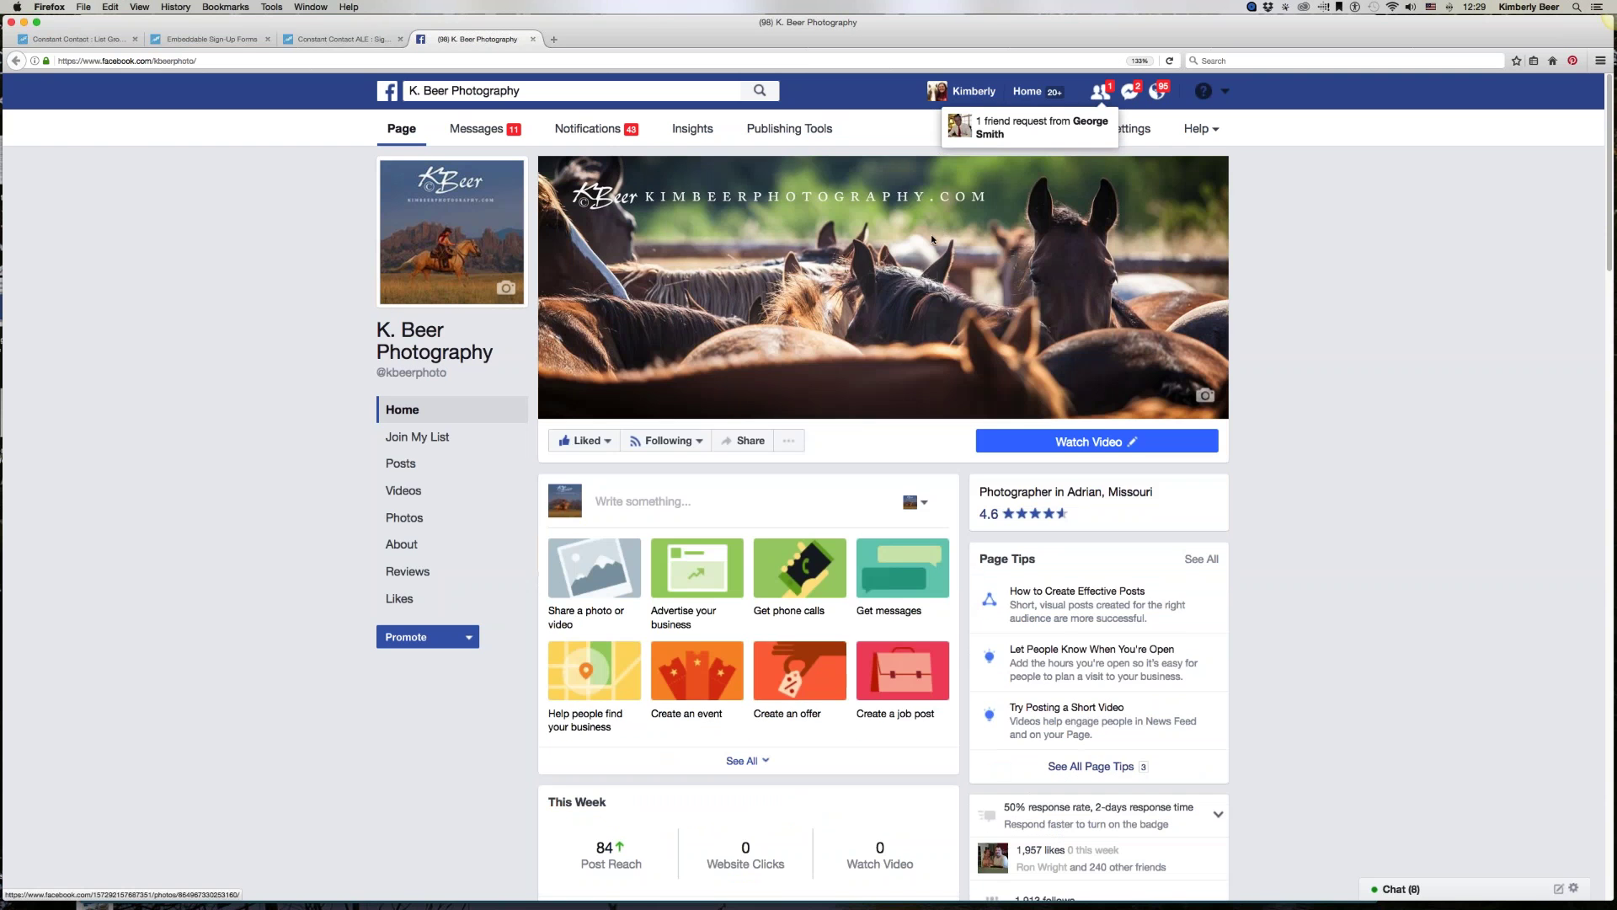
{"action": "scroll", "coordinate": [931, 235], "scroll_direction": "down", "scroll_amount": 3}
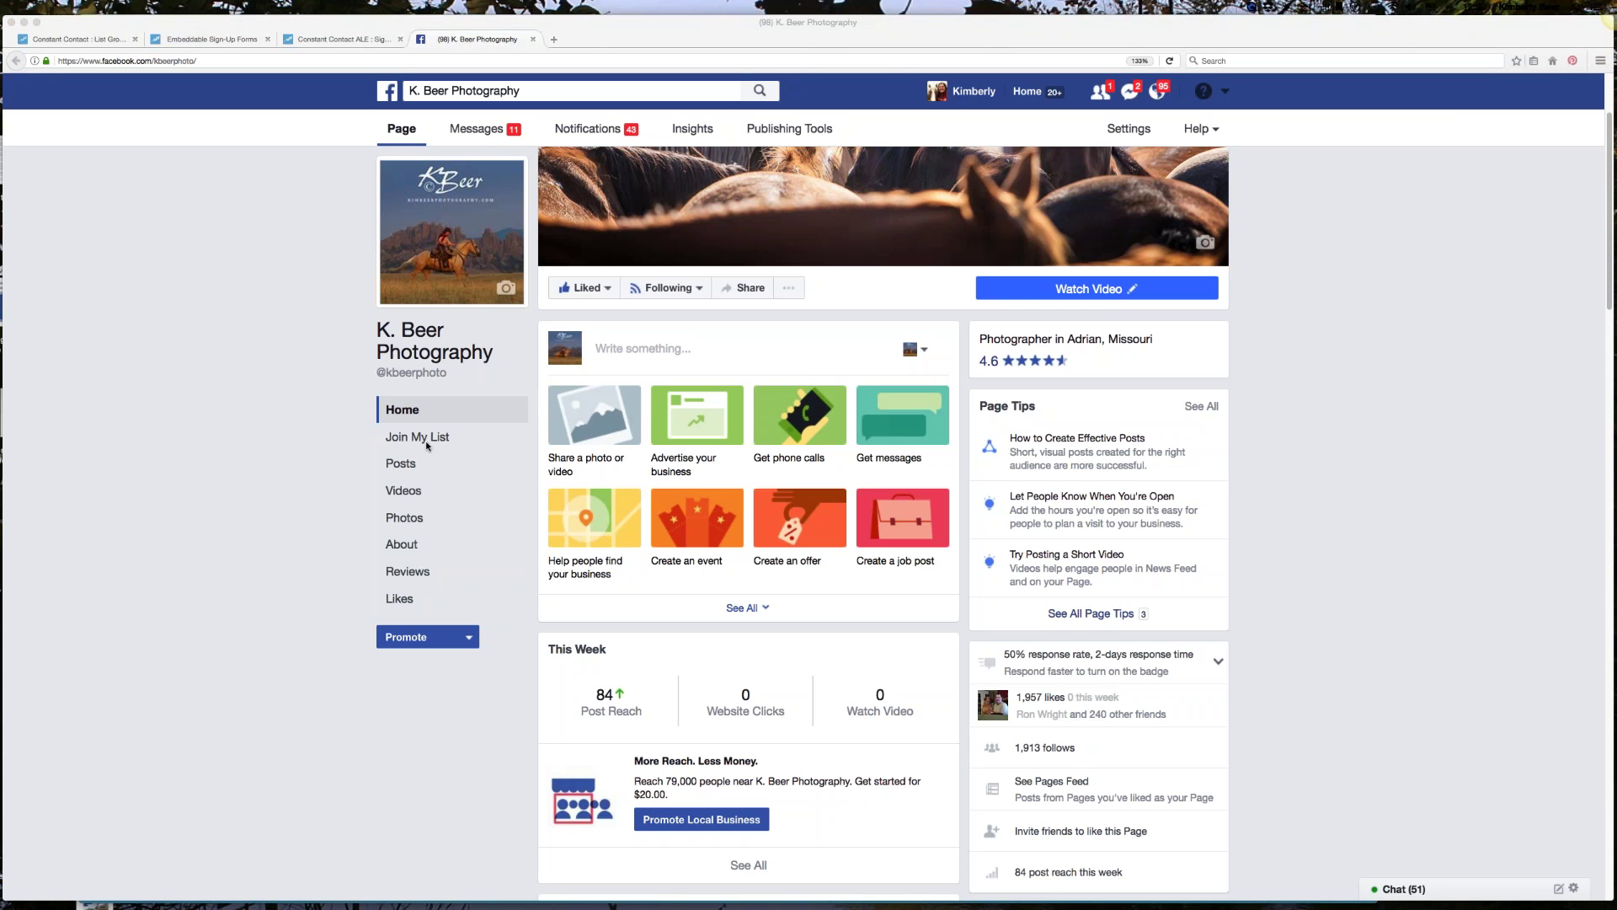
Step: View the Facebook page's Join My List sign-up form, and go back to the List Growth Tools page
{"action": "left_click", "coordinate": [384, 441]}
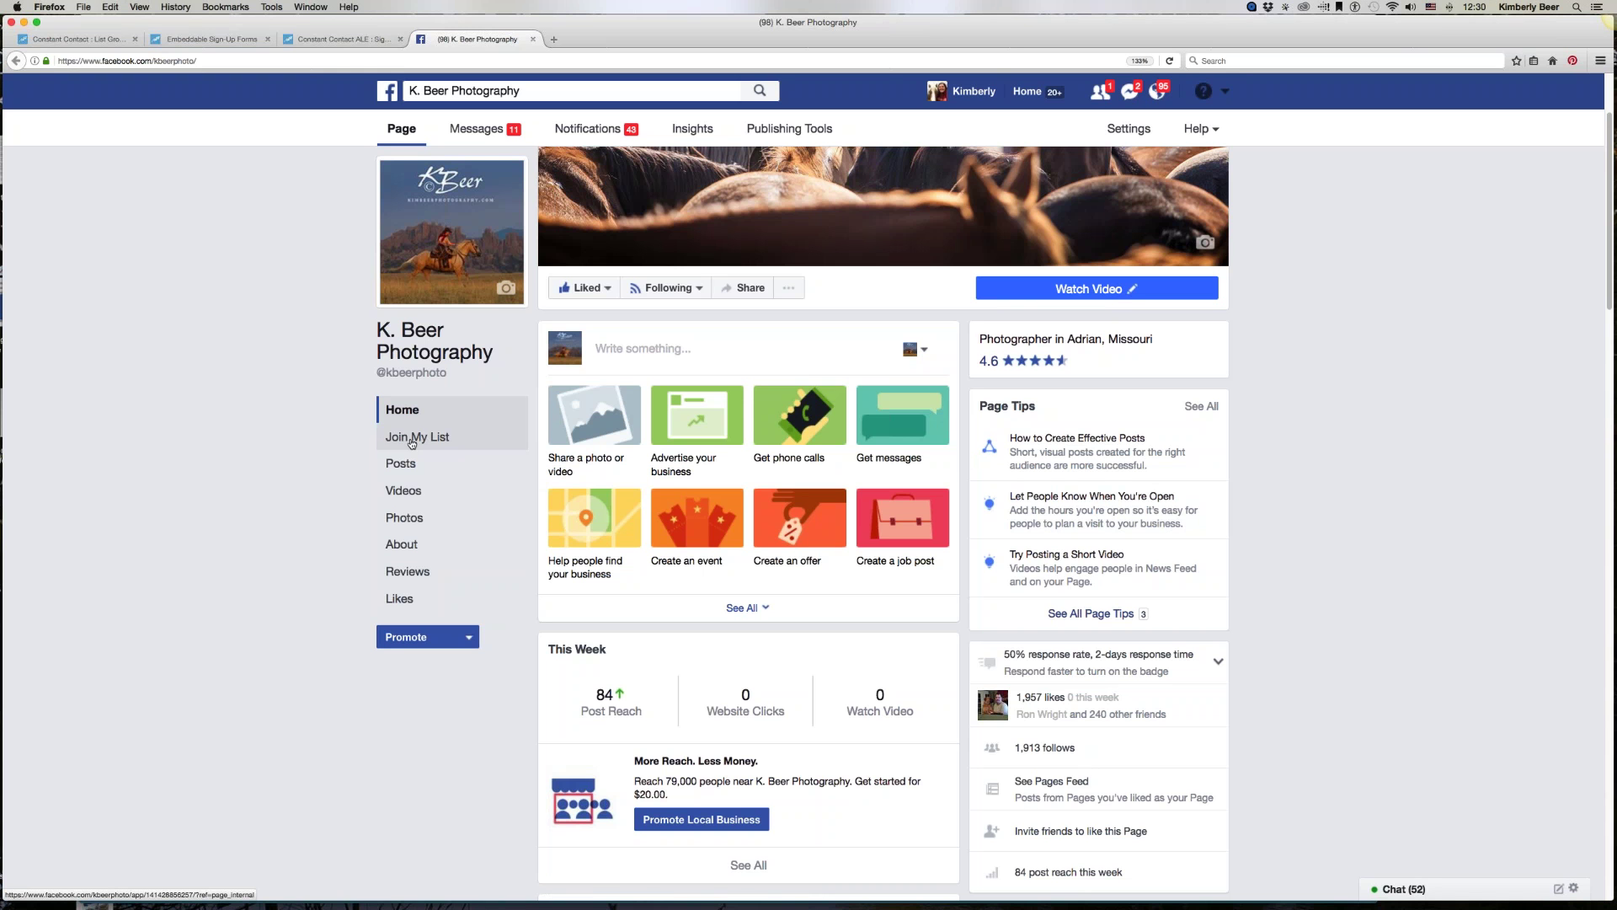
{"action": "left_click", "coordinate": [412, 444]}
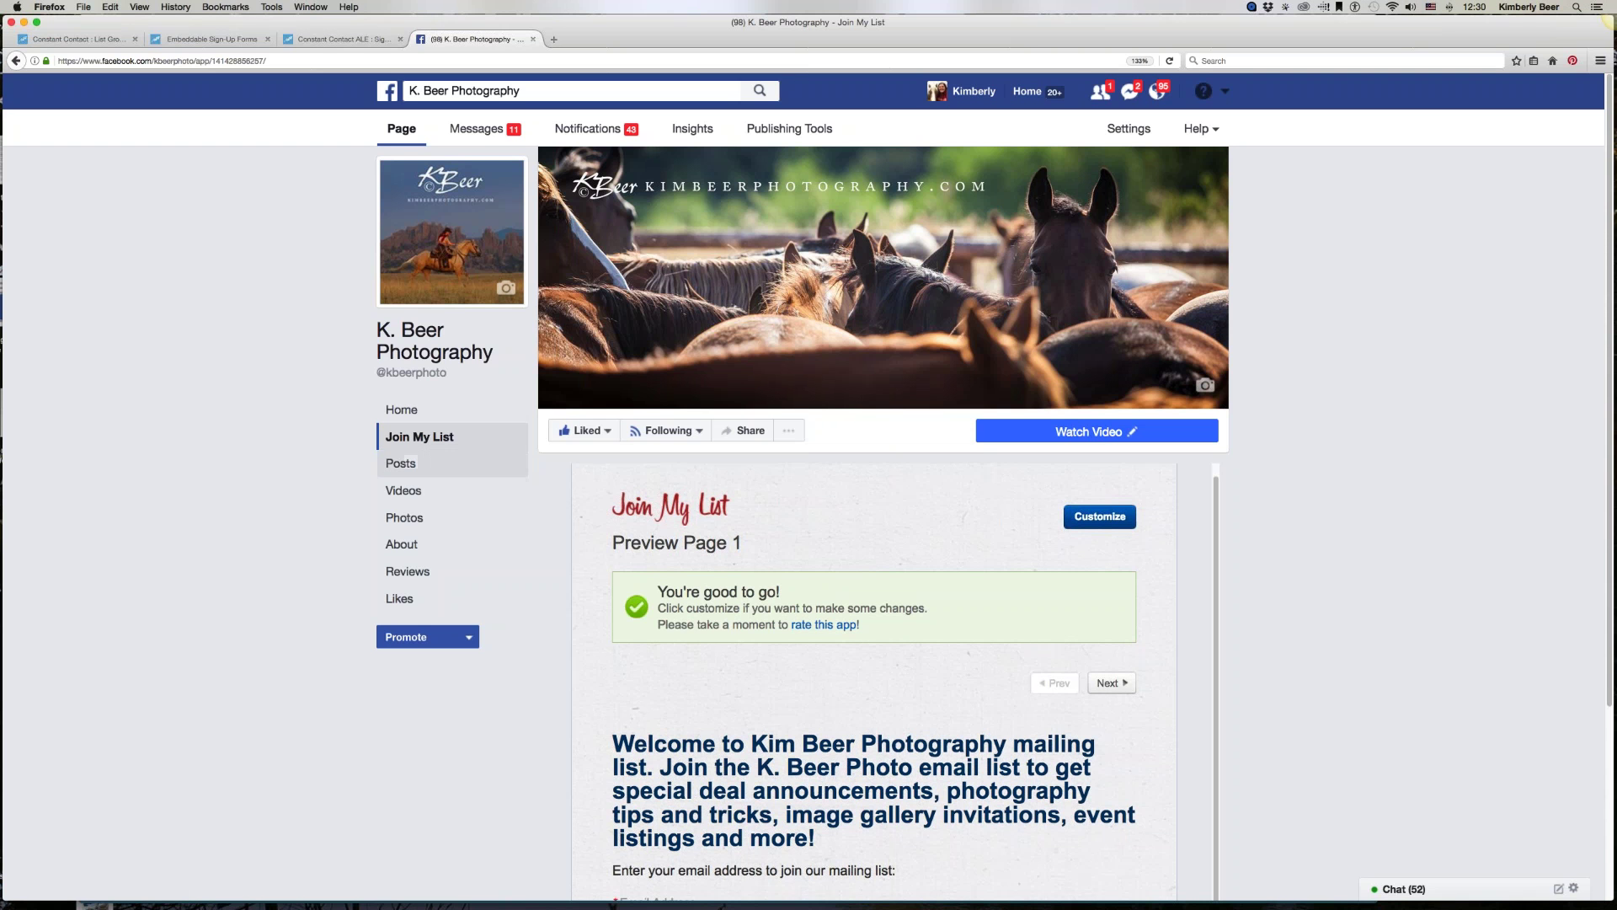
{"action": "left_click", "coordinate": [401, 409]}
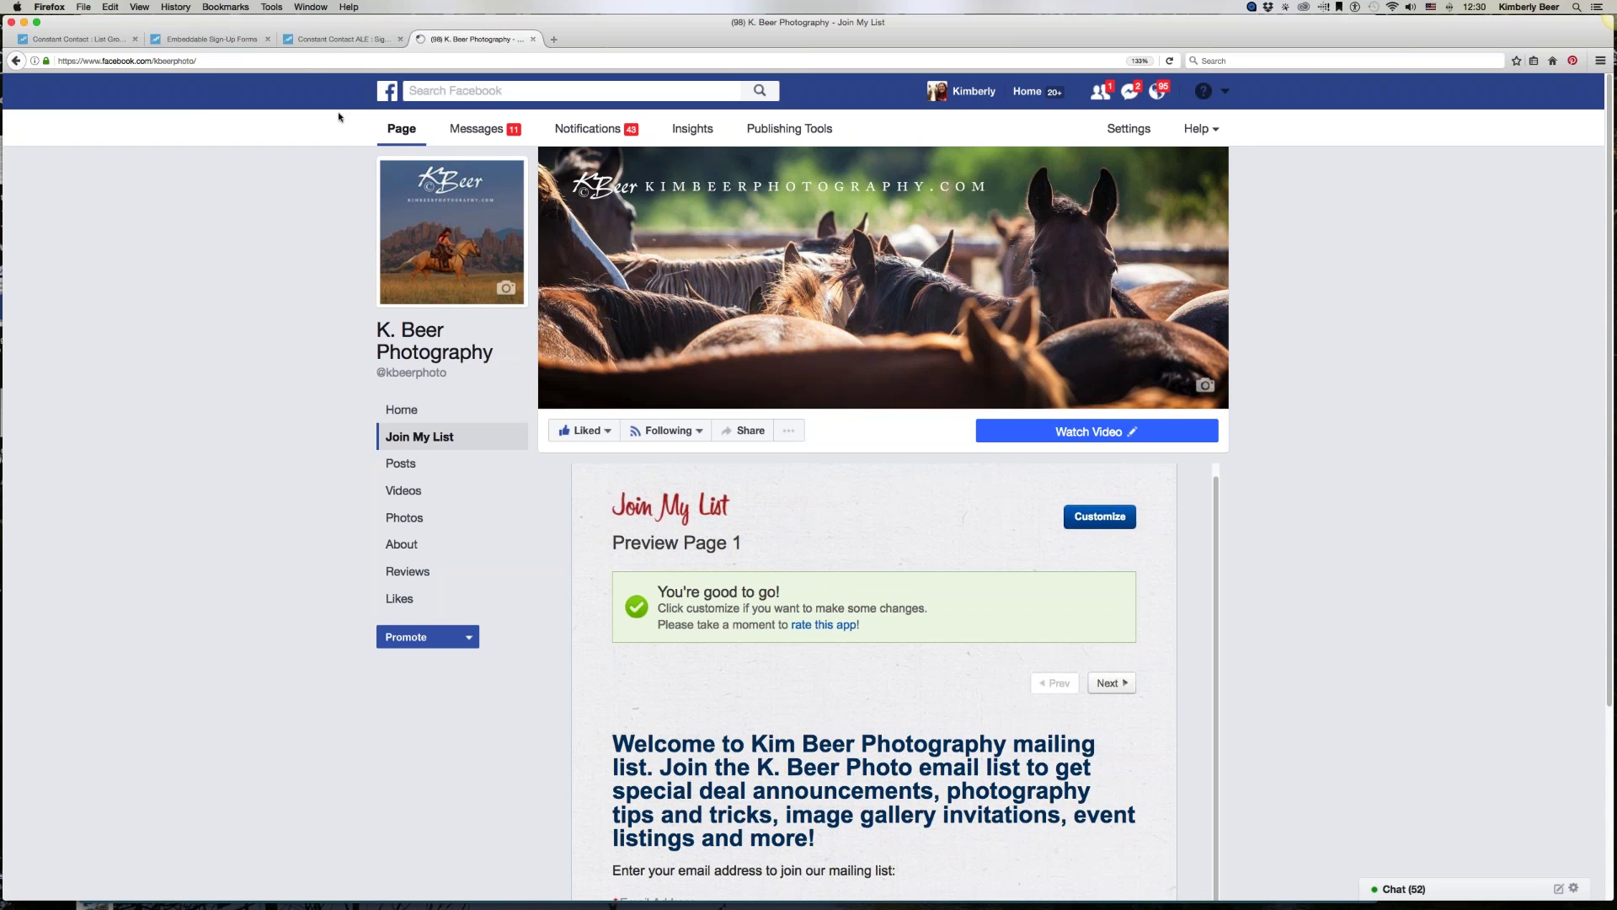
{"action": "left_click", "coordinate": [310, 42]}
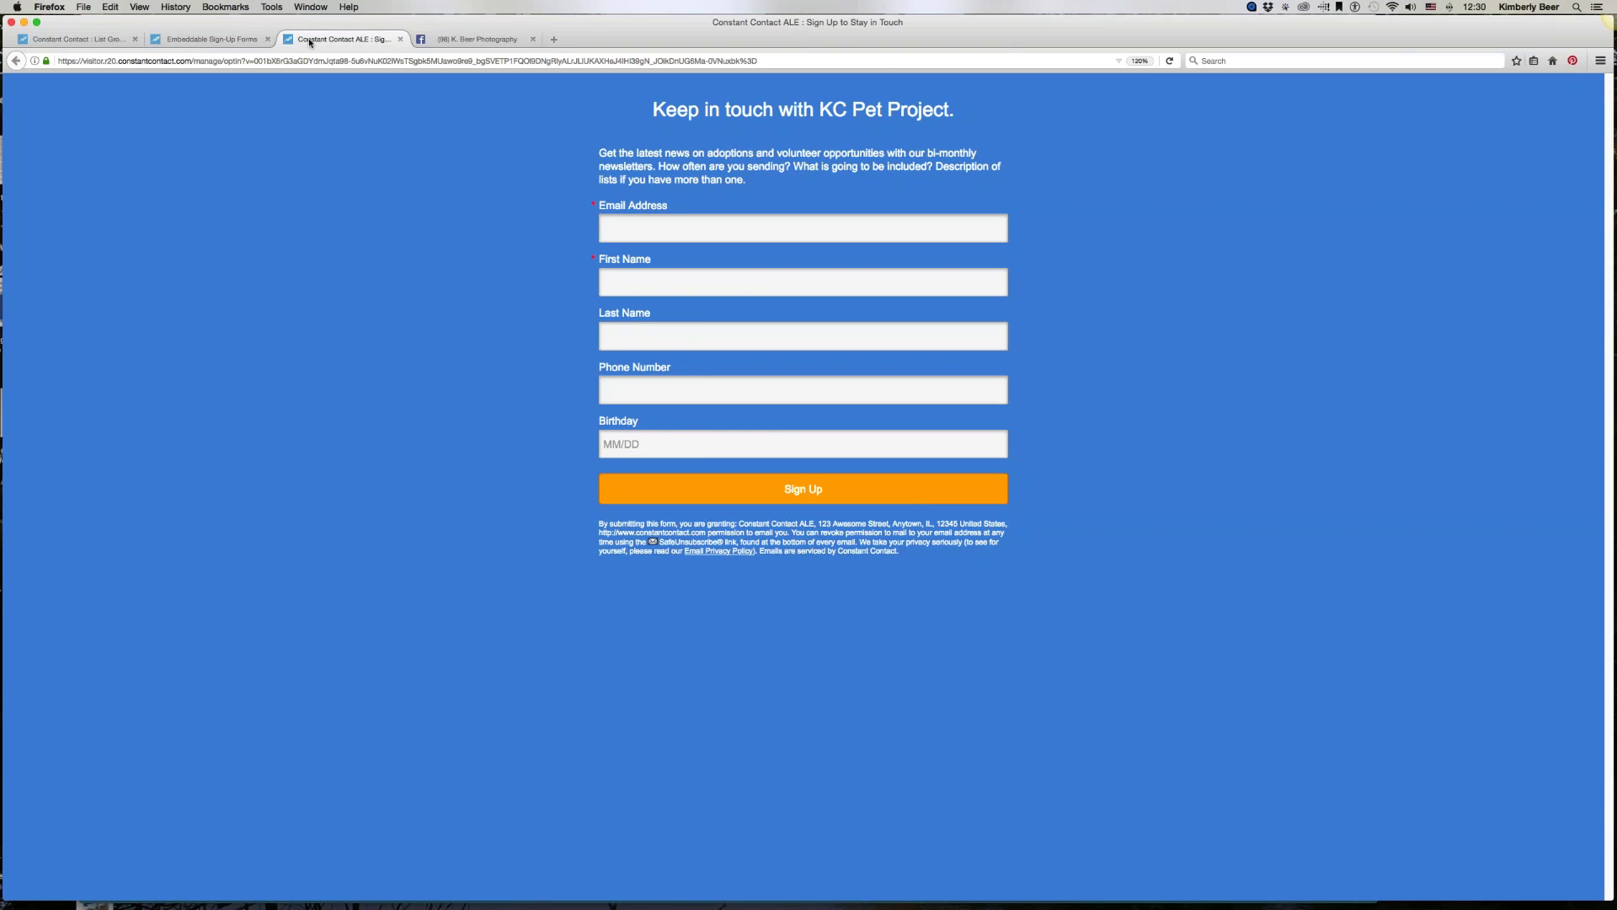
{"action": "left_click", "coordinate": [180, 39]}
{"action": "left_click", "coordinate": [61, 38]}
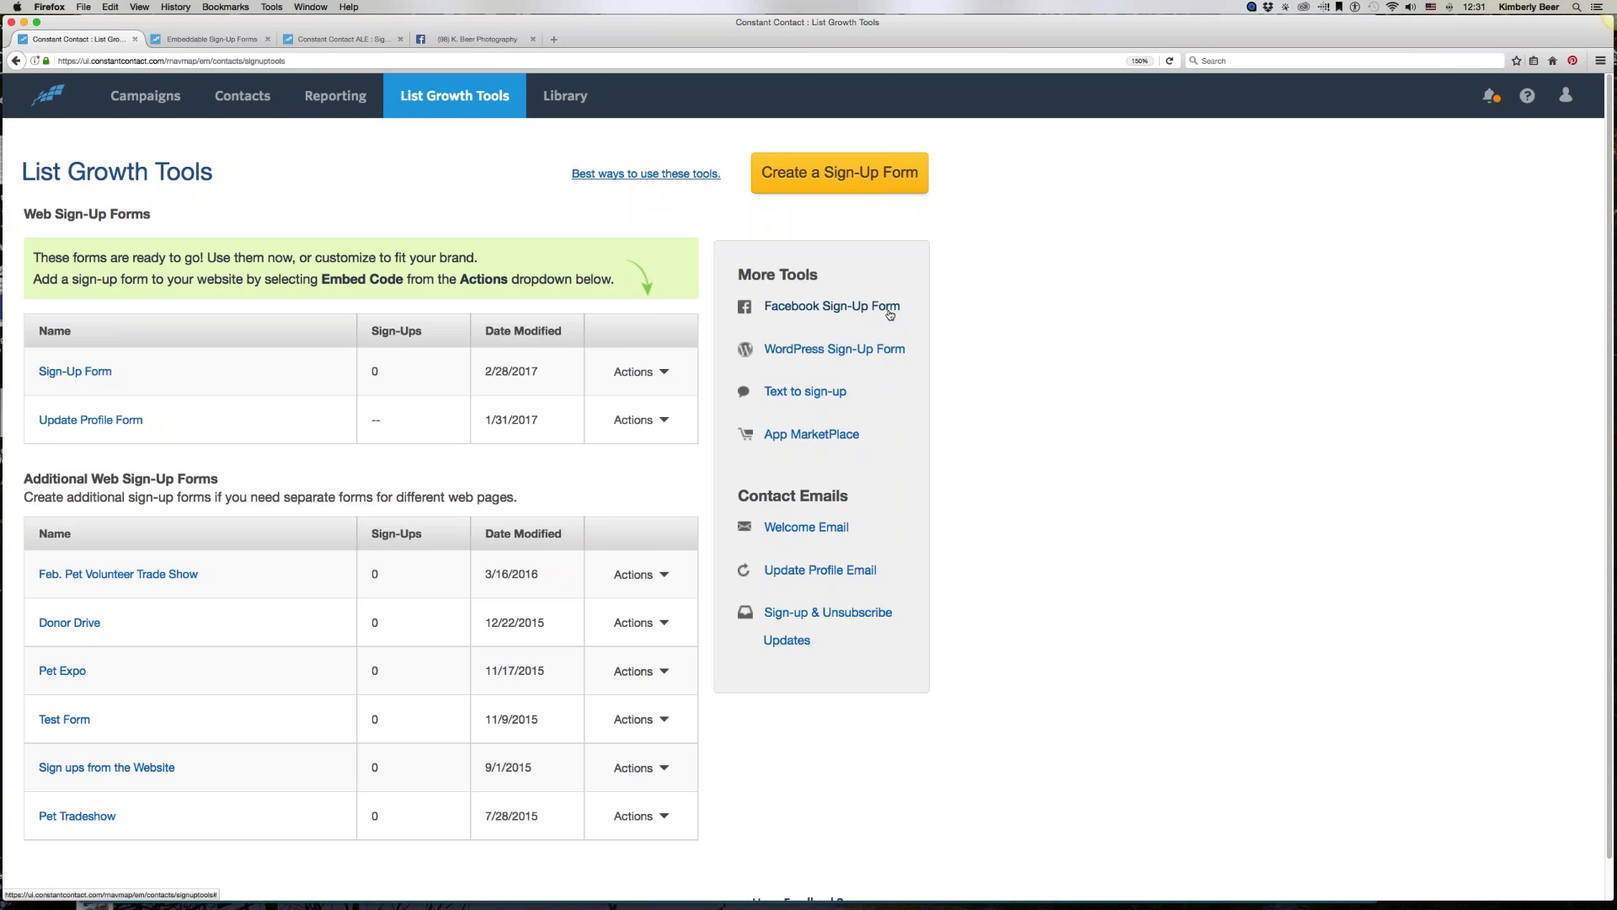
Step: Copy the shareable form URL of the default Sign-Up Form from List Growth Tools
{"action": "left_click", "coordinate": [448, 40]}
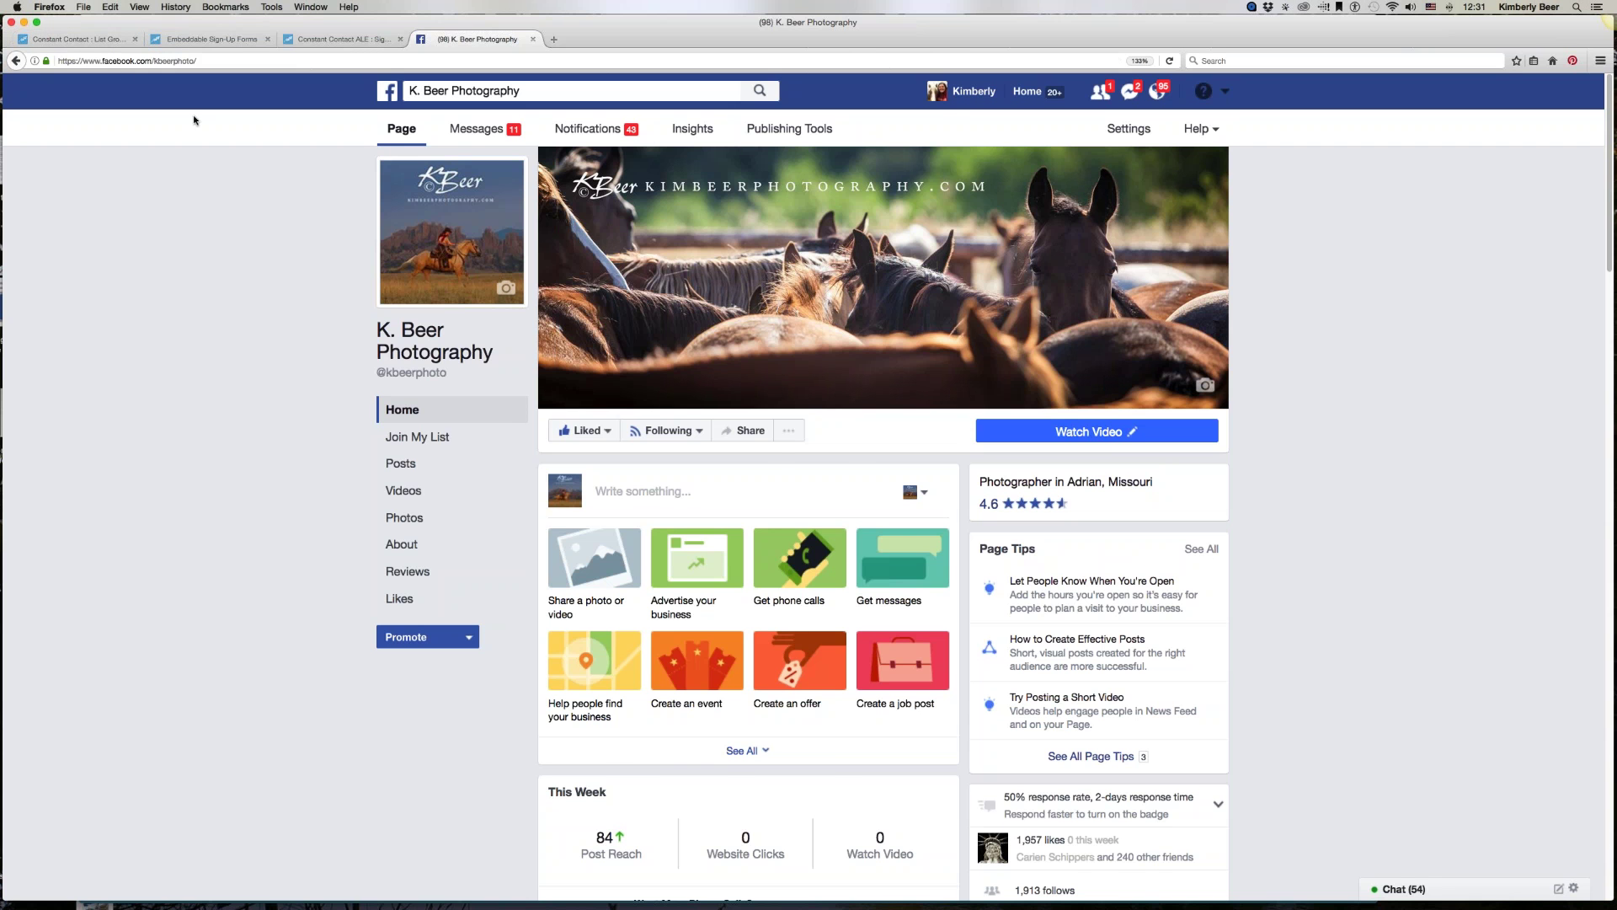
{"action": "left_click", "coordinate": [72, 41]}
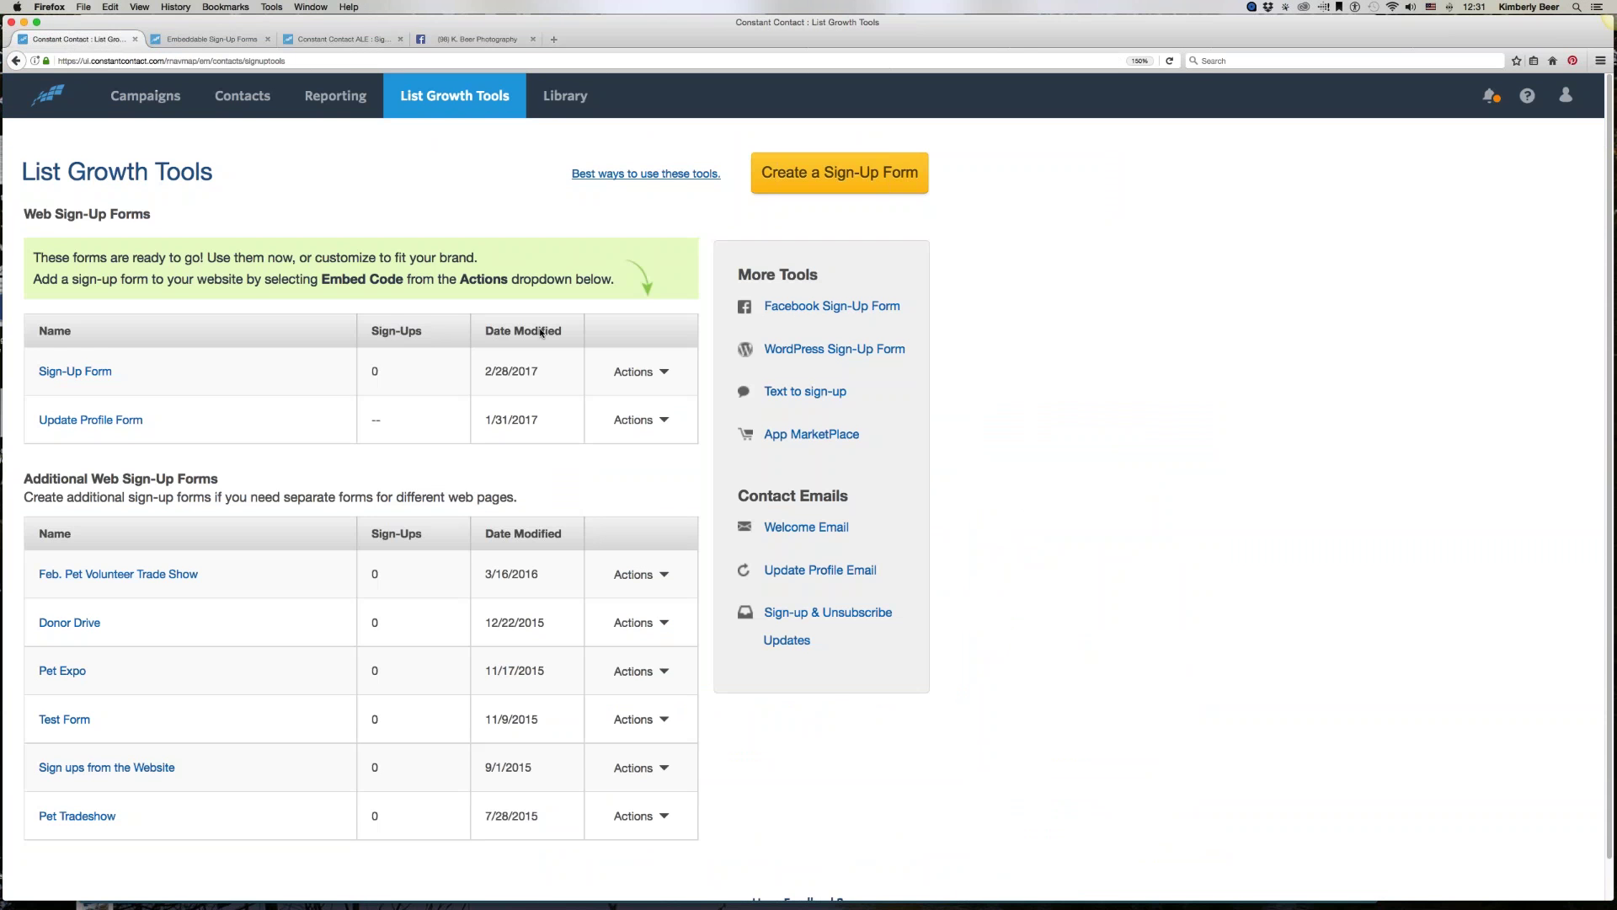
{"action": "left_click", "coordinate": [661, 371]}
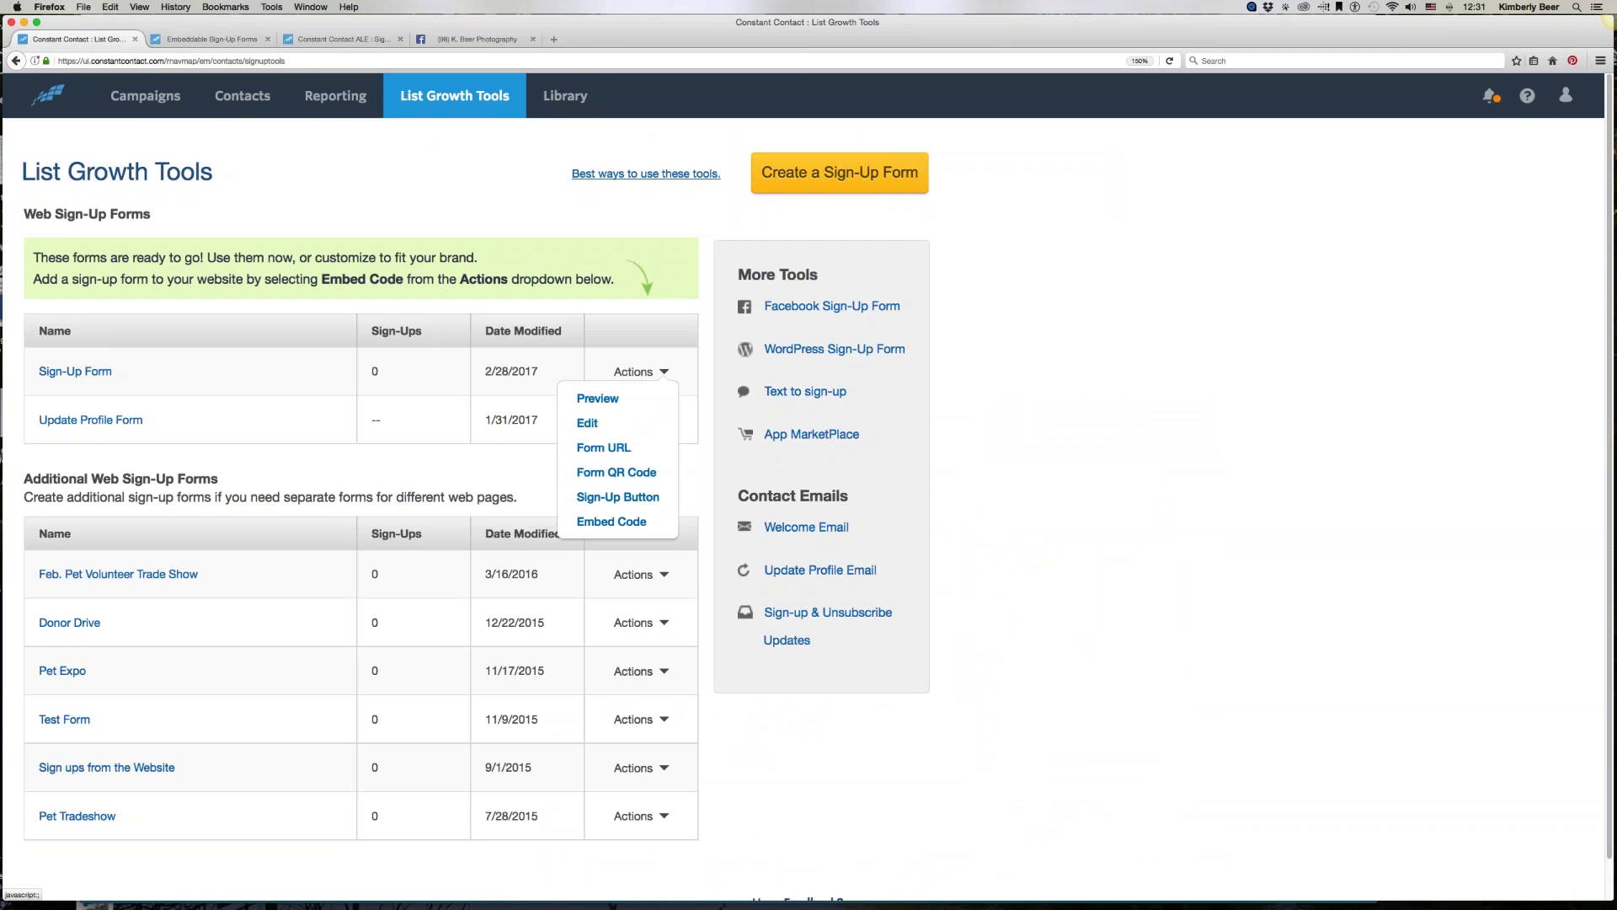
{"action": "left_click", "coordinate": [602, 448]}
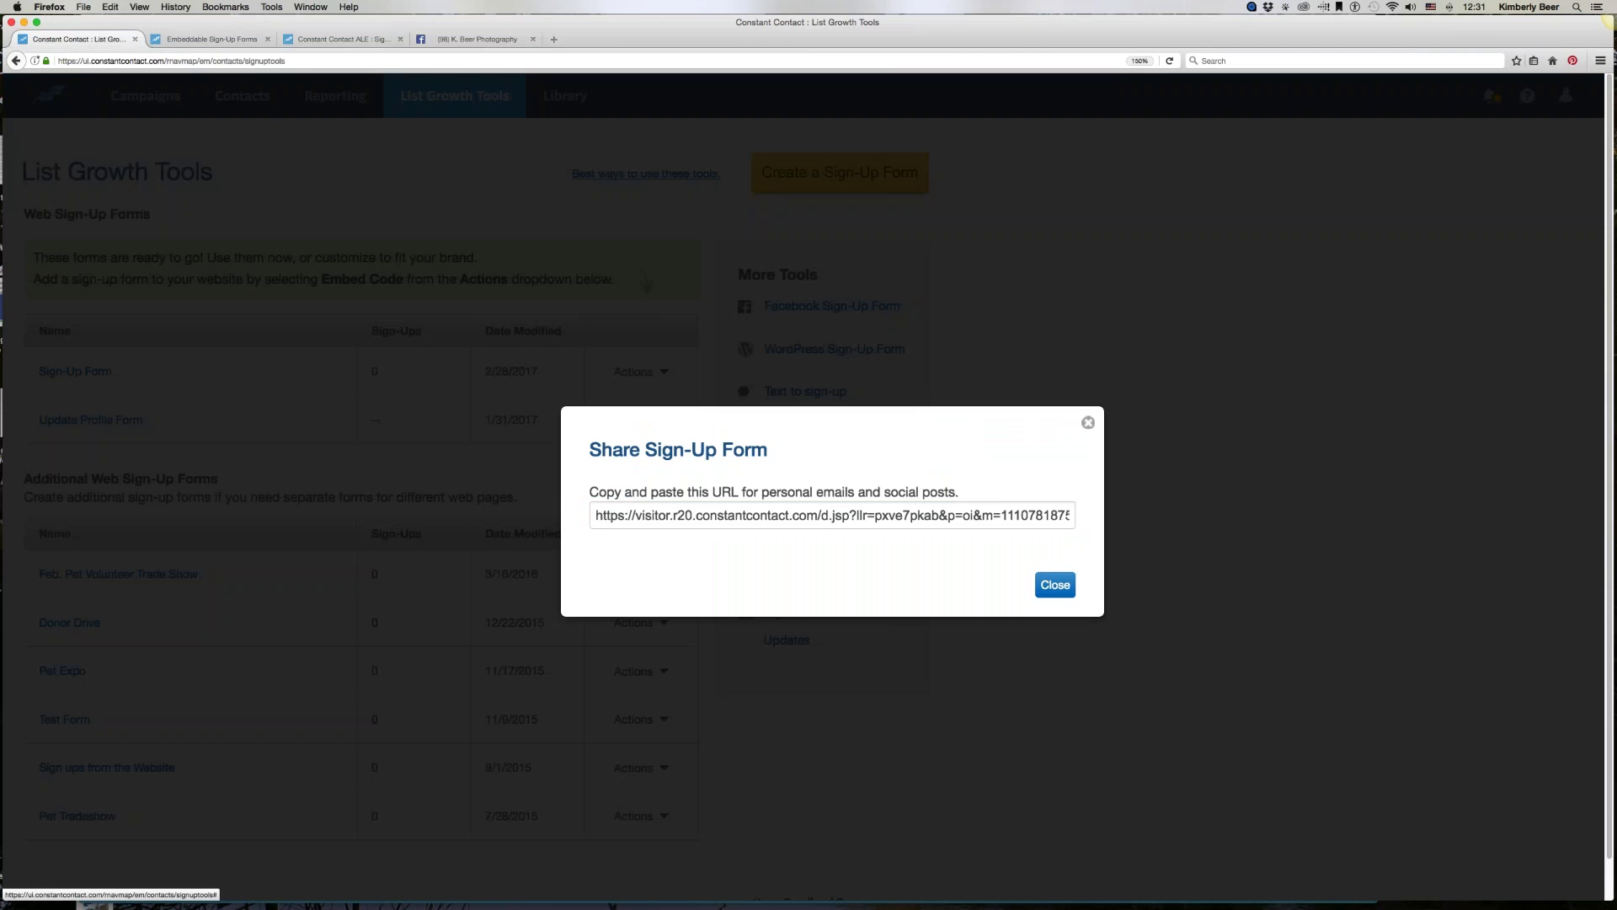
{"action": "left_click", "coordinate": [738, 517]}
{"action": "right_click", "coordinate": [738, 517]}
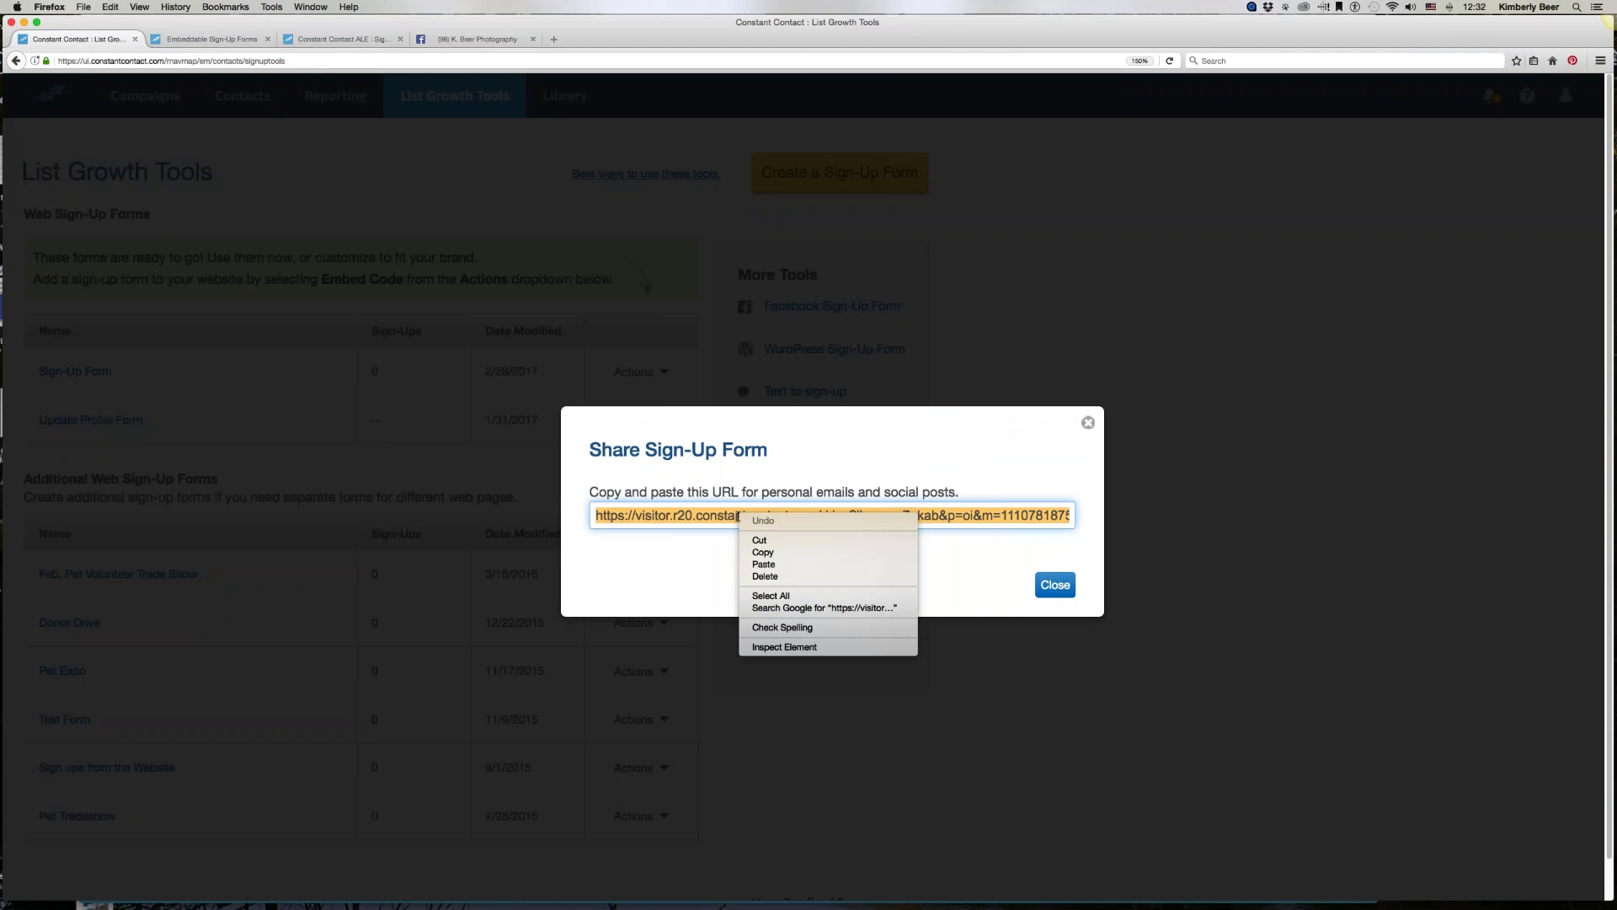
{"action": "left_click", "coordinate": [763, 553]}
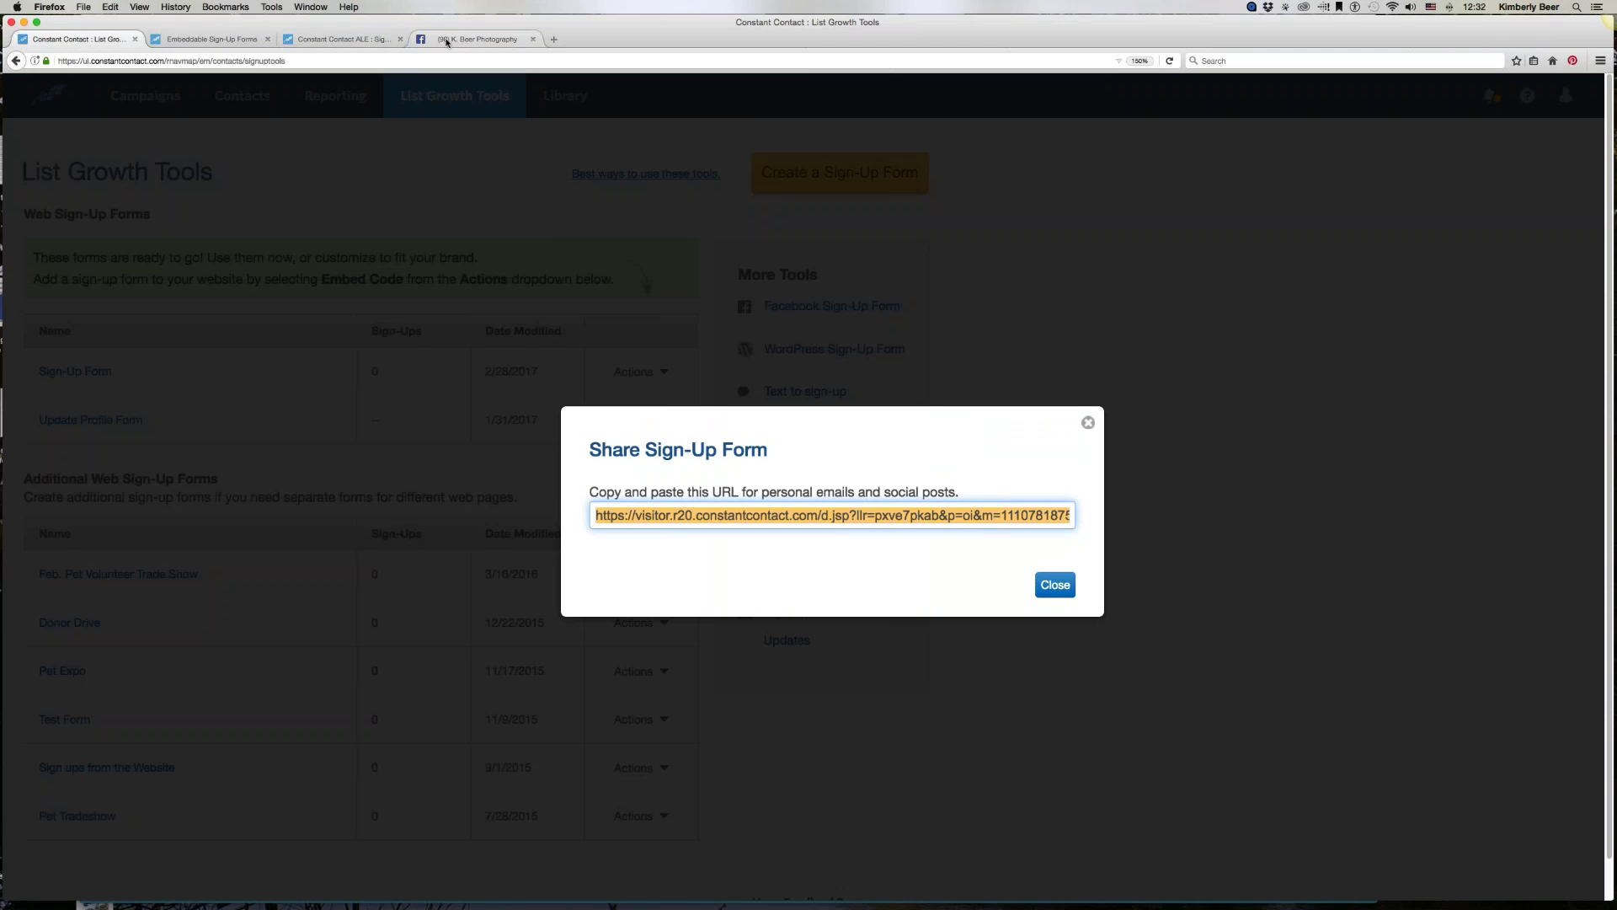
Step: Start a new post on the Facebook page and paste the sign-up form URL into it
{"action": "left_click", "coordinate": [446, 40]}
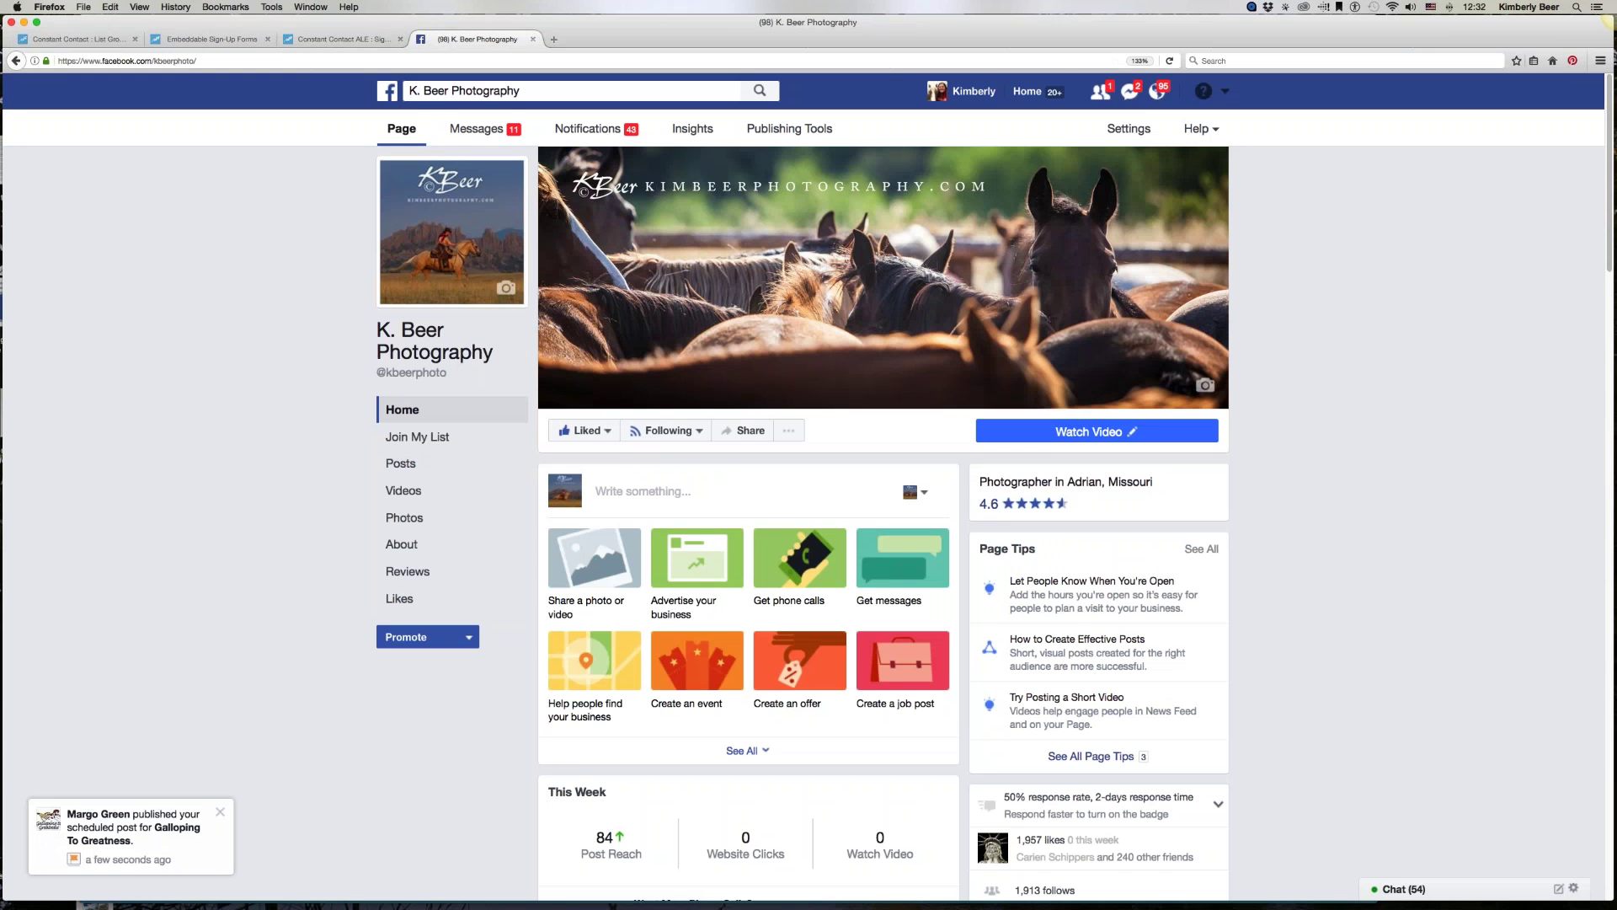
{"action": "left_click", "coordinate": [607, 492]}
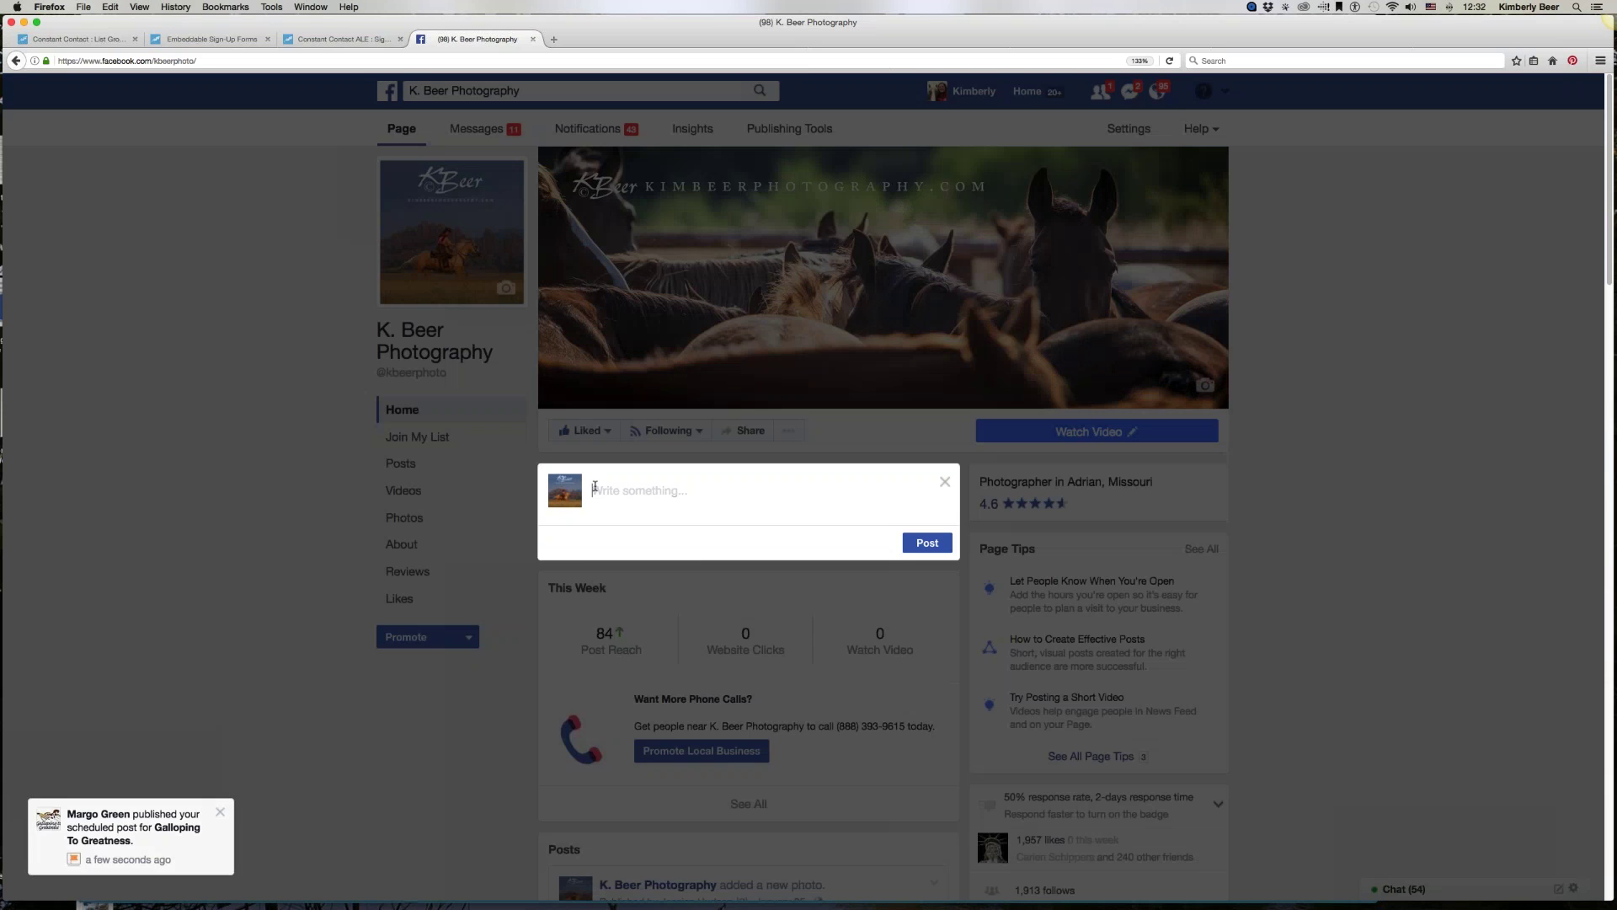
{"action": "right_click", "coordinate": [595, 485]}
{"action": "left_click", "coordinate": [618, 536]}
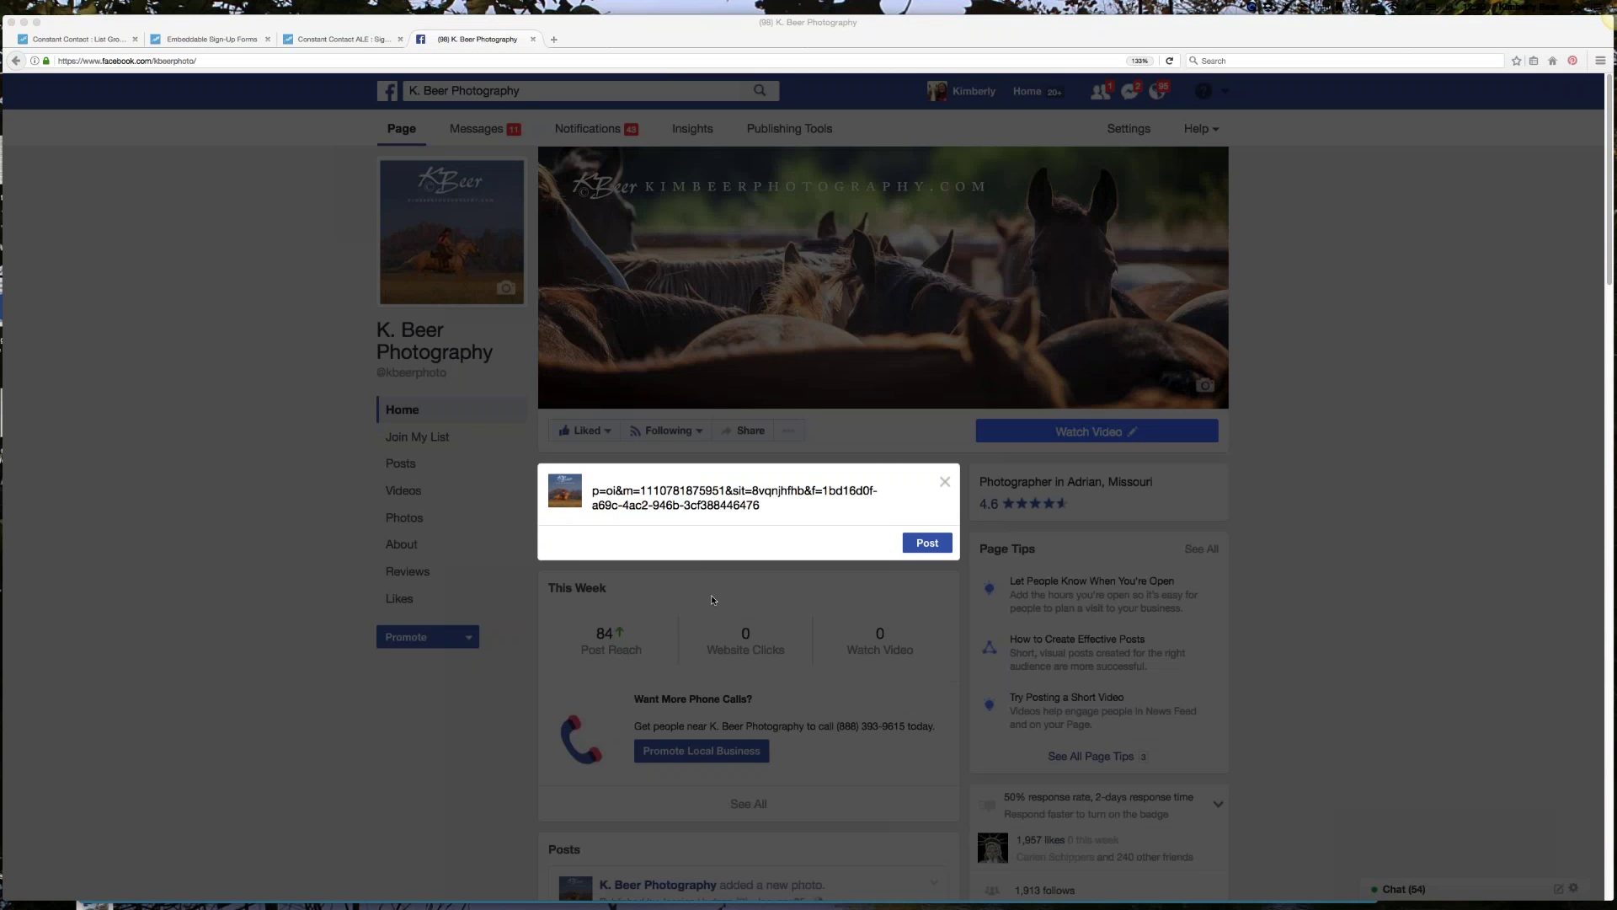
{"action": "left_click", "coordinate": [771, 514]}
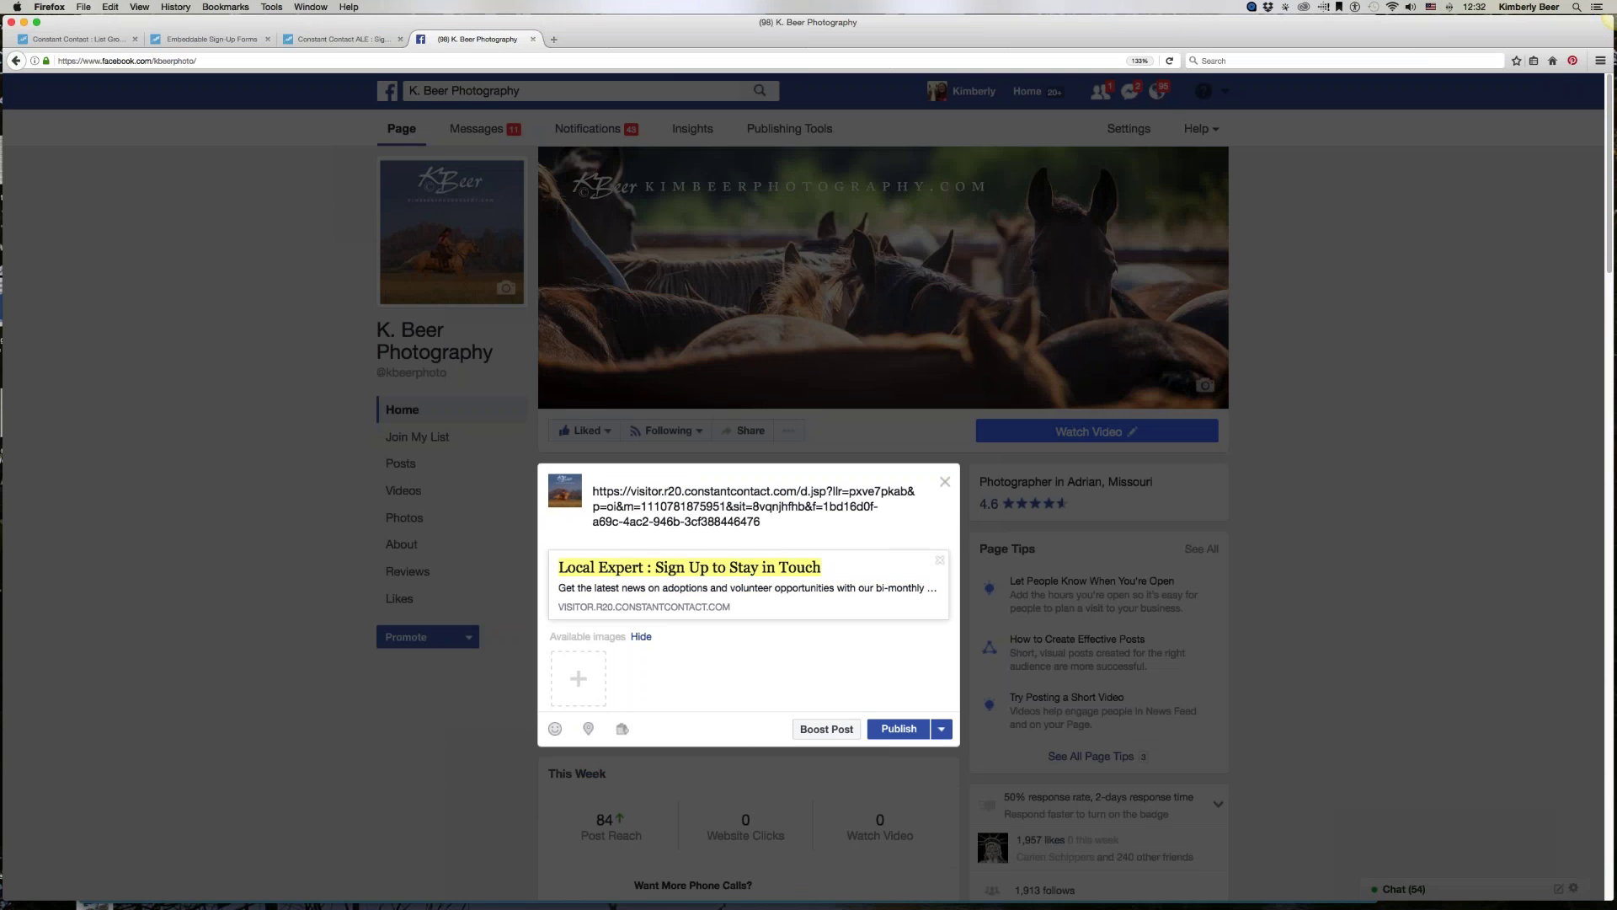
Step: Replace the title of the post's link preview with "Join our VIP List."
{"action": "left_click", "coordinate": [579, 682]}
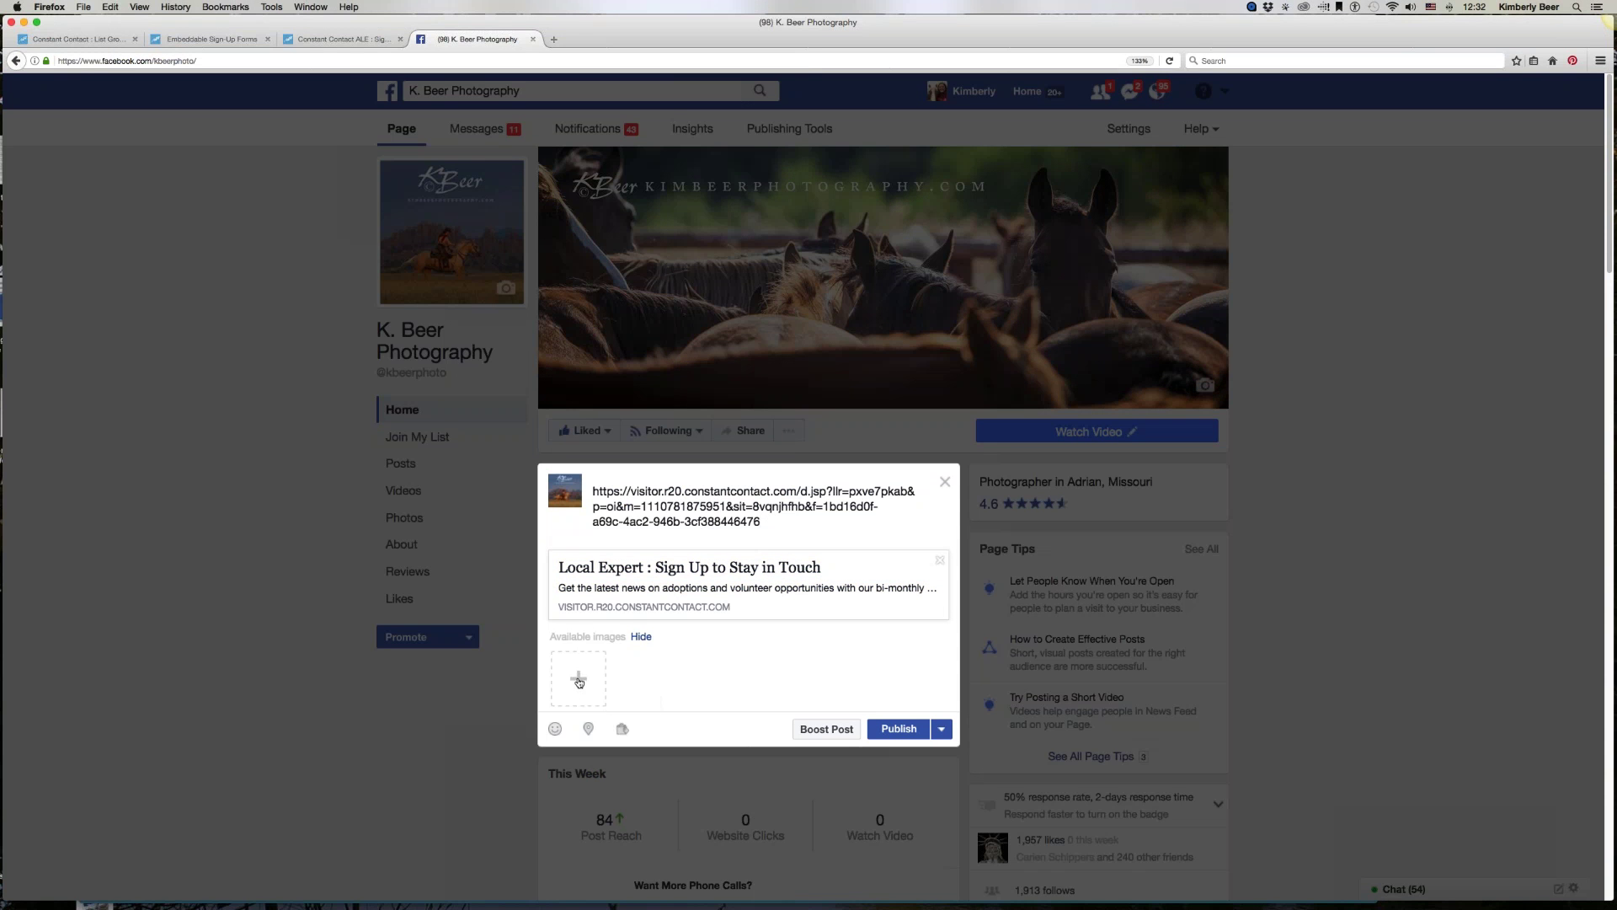
{"action": "left_click", "coordinate": [604, 571]}
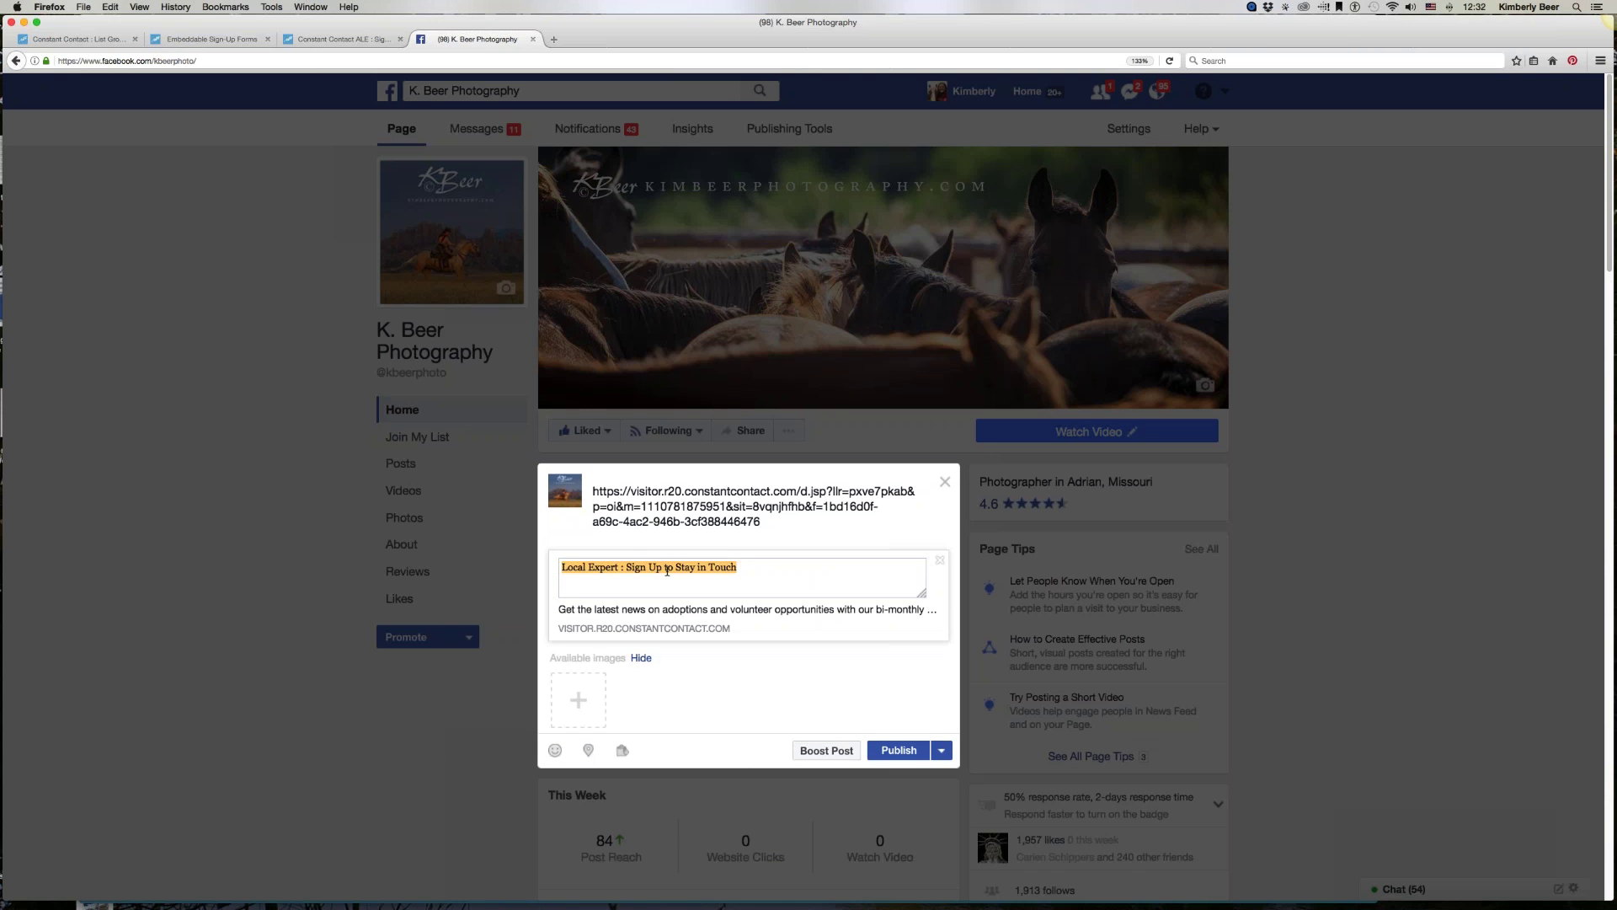
{"action": "type", "text": "Join our V"}
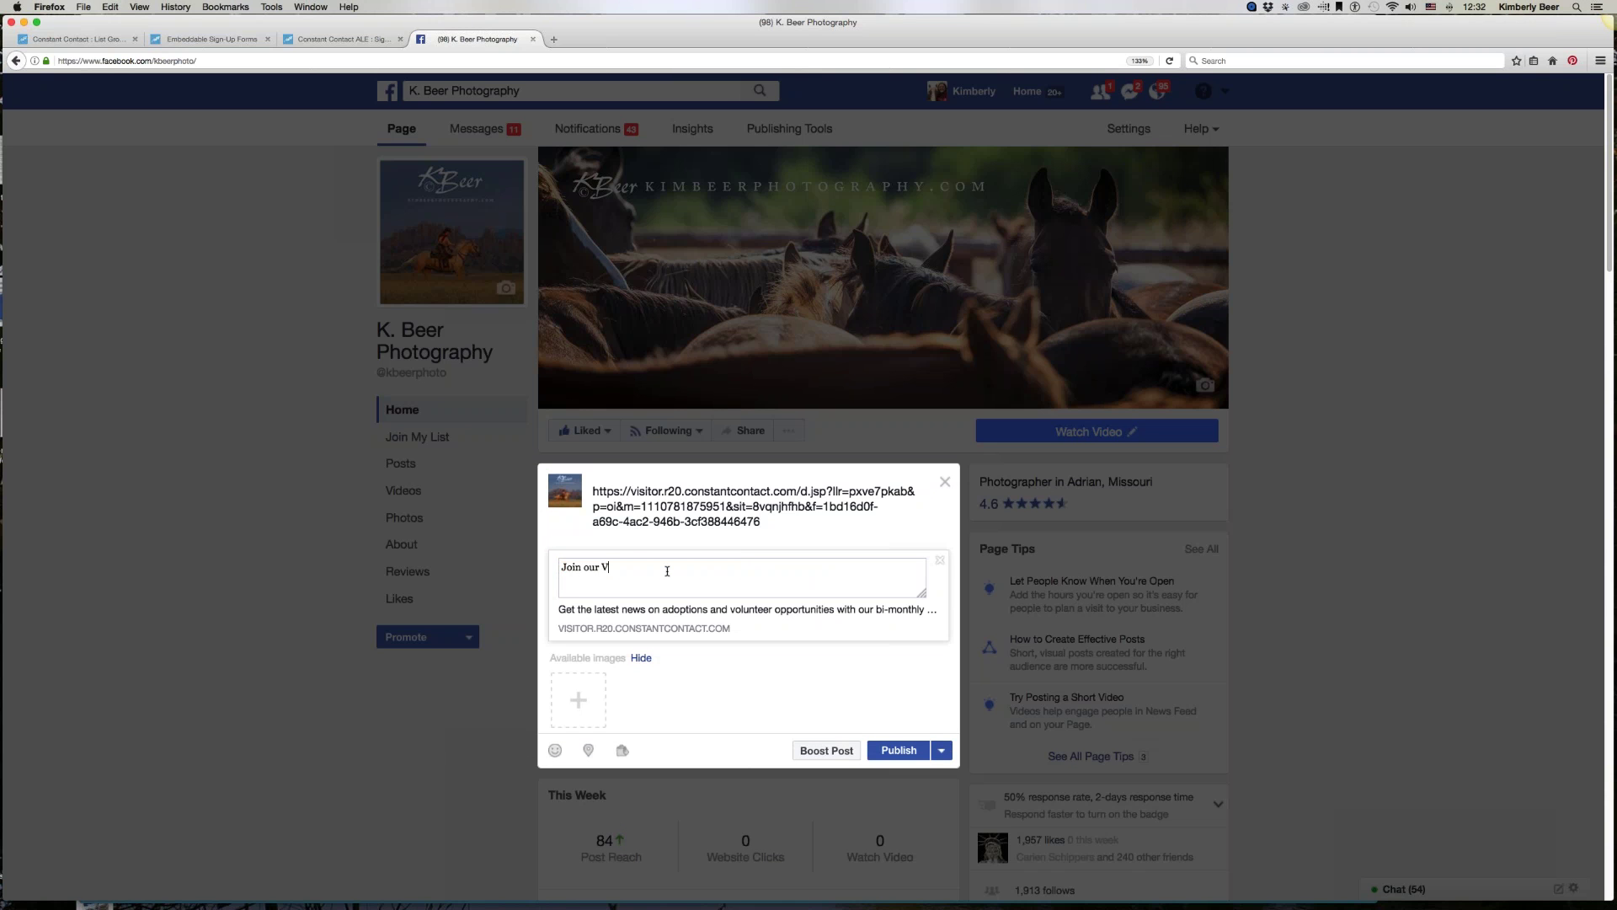
{"action": "type", "text": "IP List."}
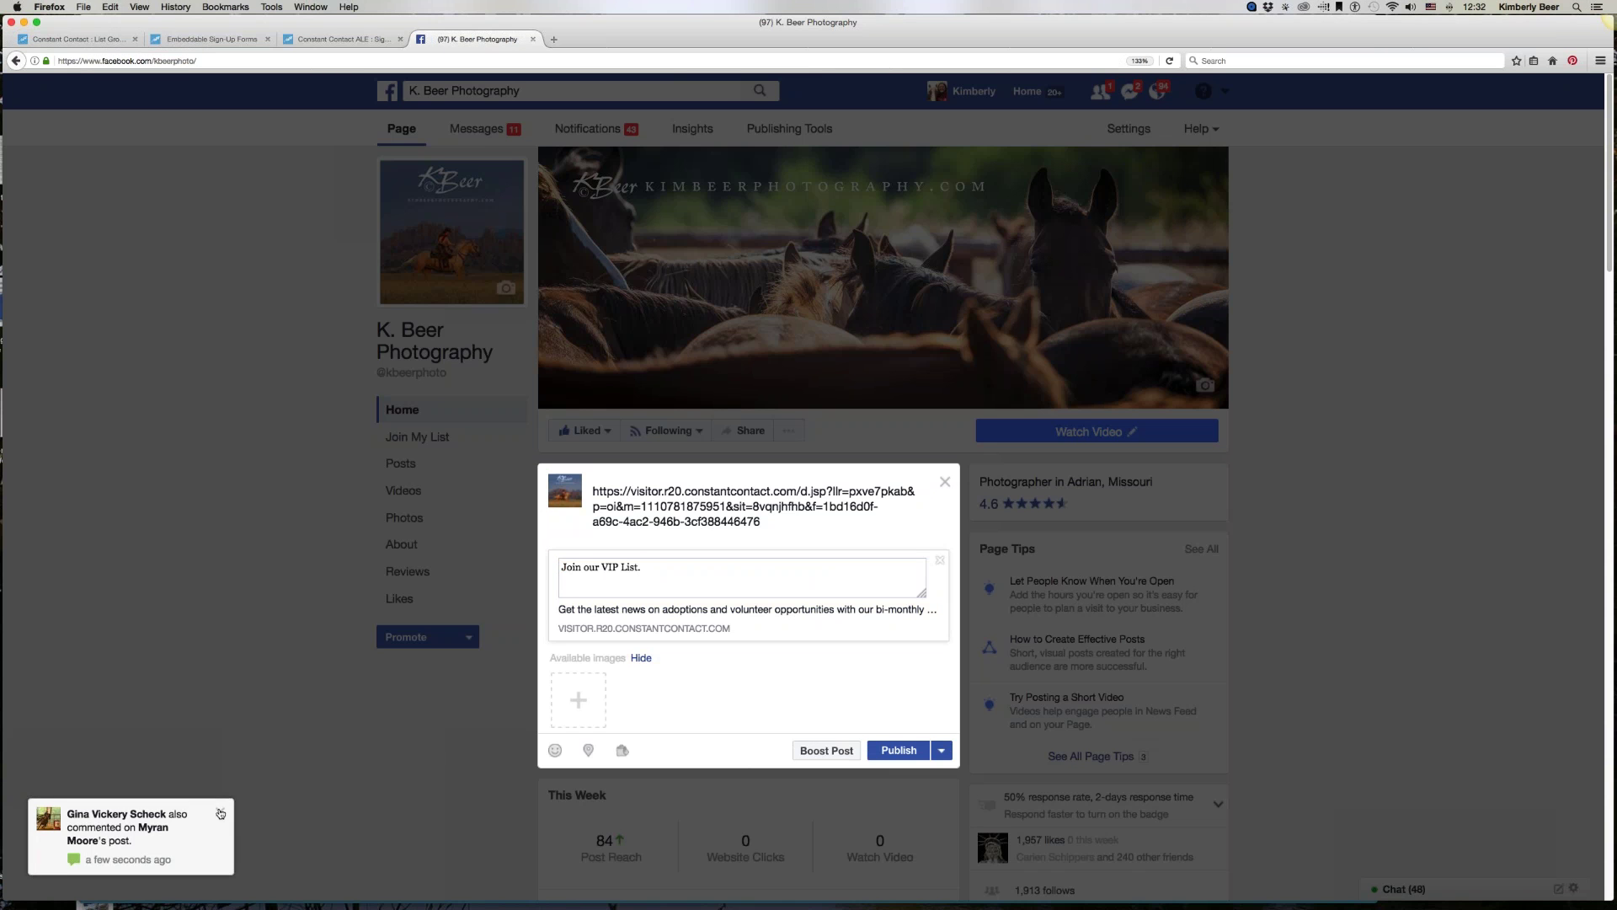
Step: Replace the pasted form URL in the post with "Type a call to action and benefits for joining."
{"action": "left_click", "coordinate": [540, 480]}
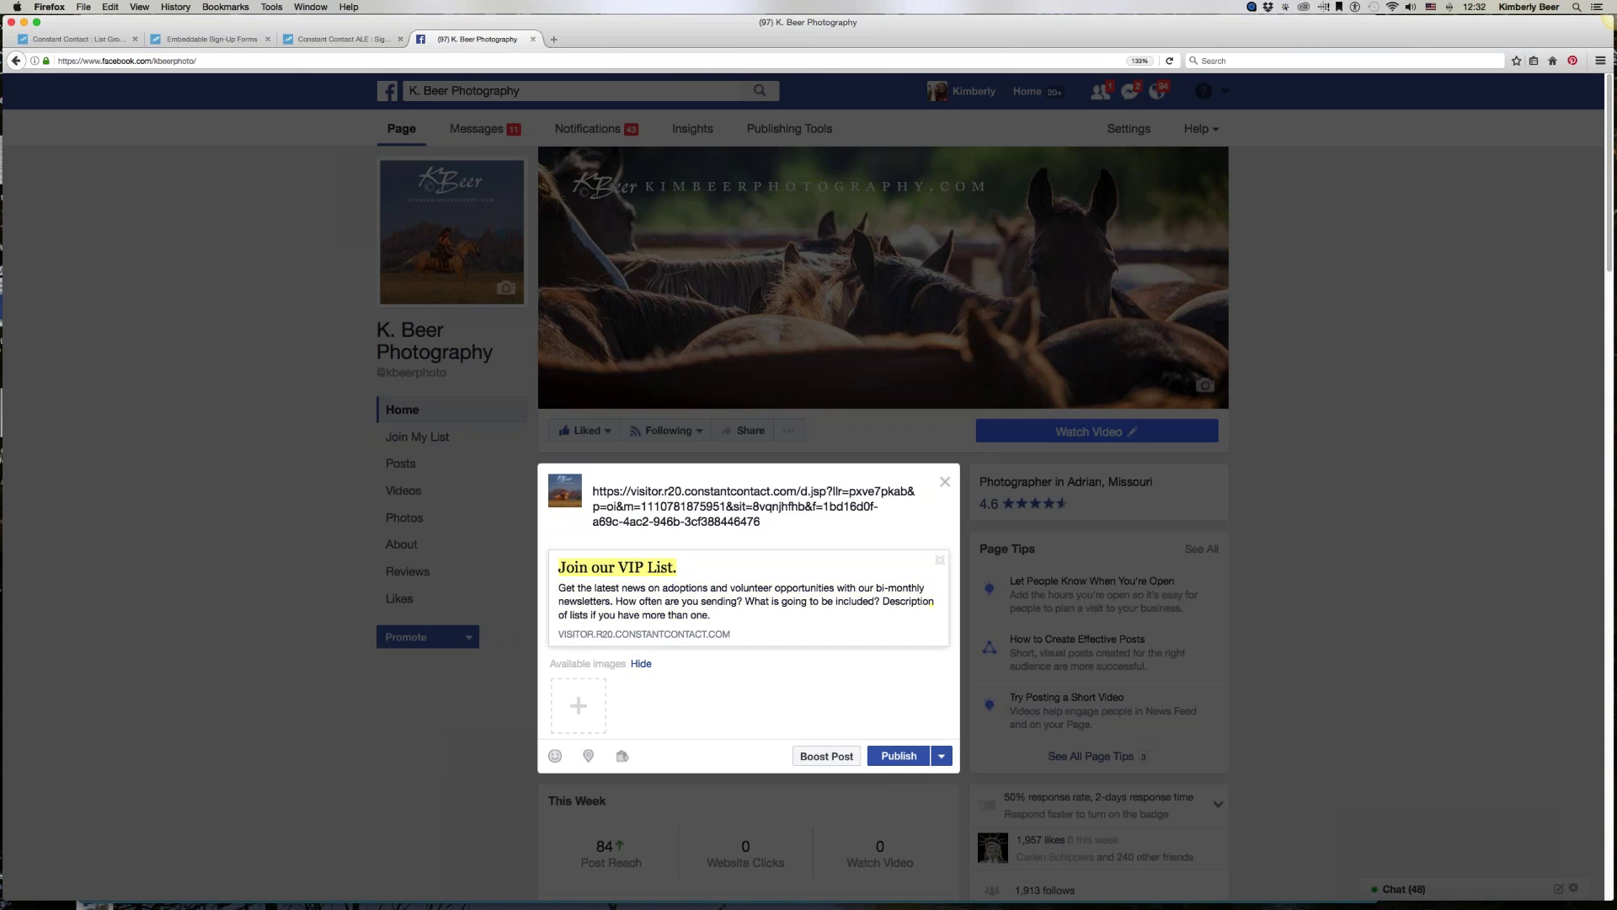
{"action": "left_click_drag", "start_coordinate": [755, 523], "coordinate": [598, 479]}
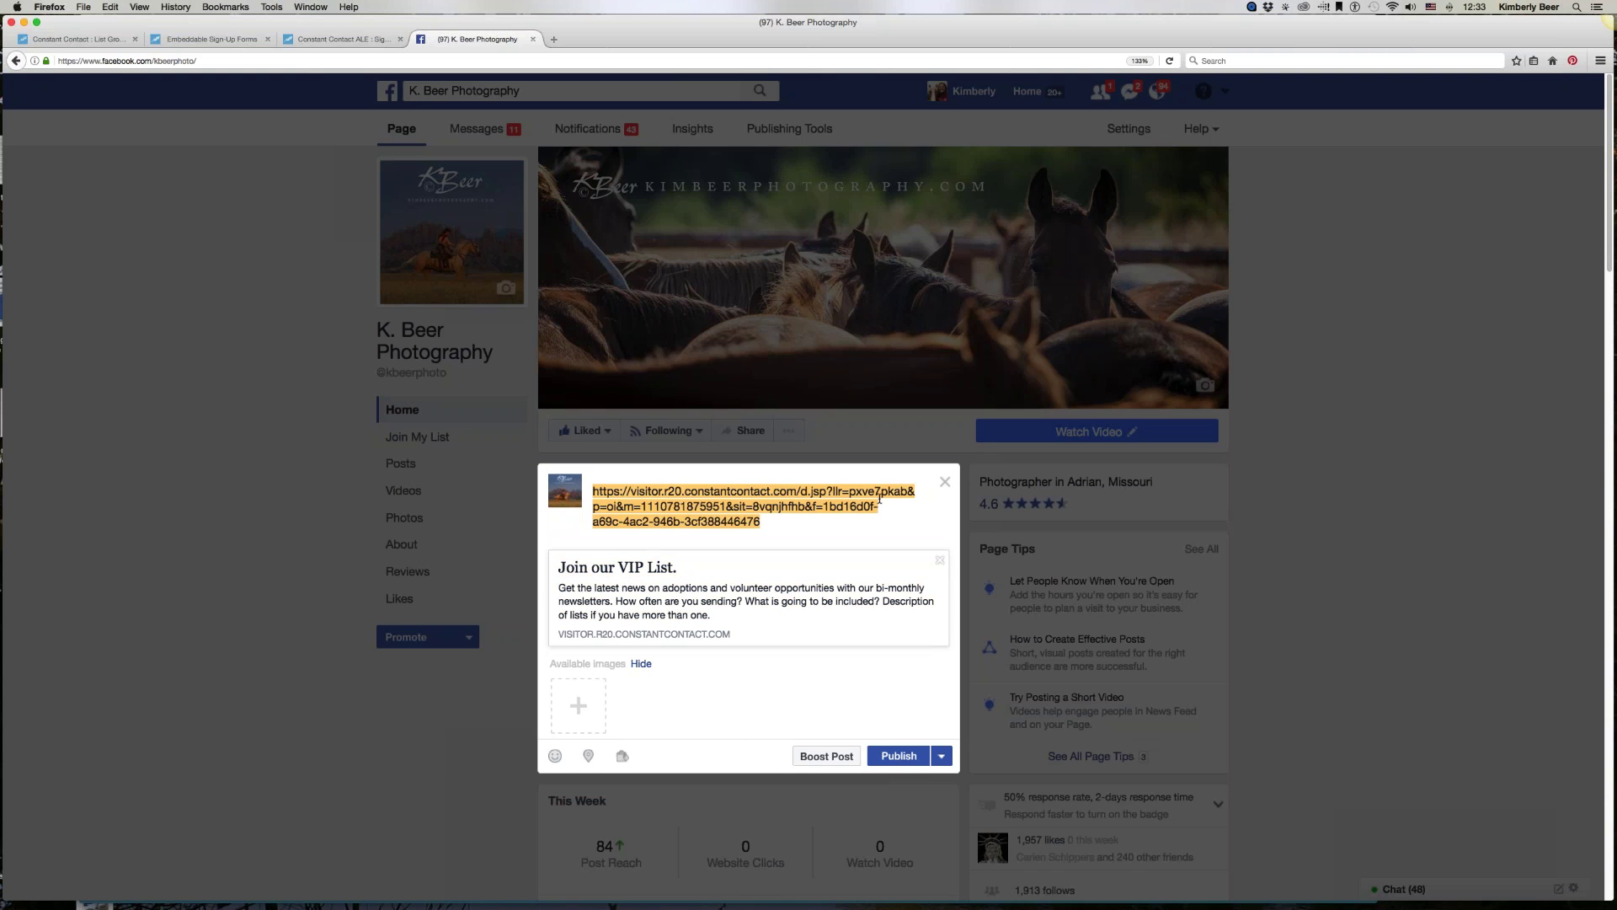
{"action": "key", "text": "BackSpace"}
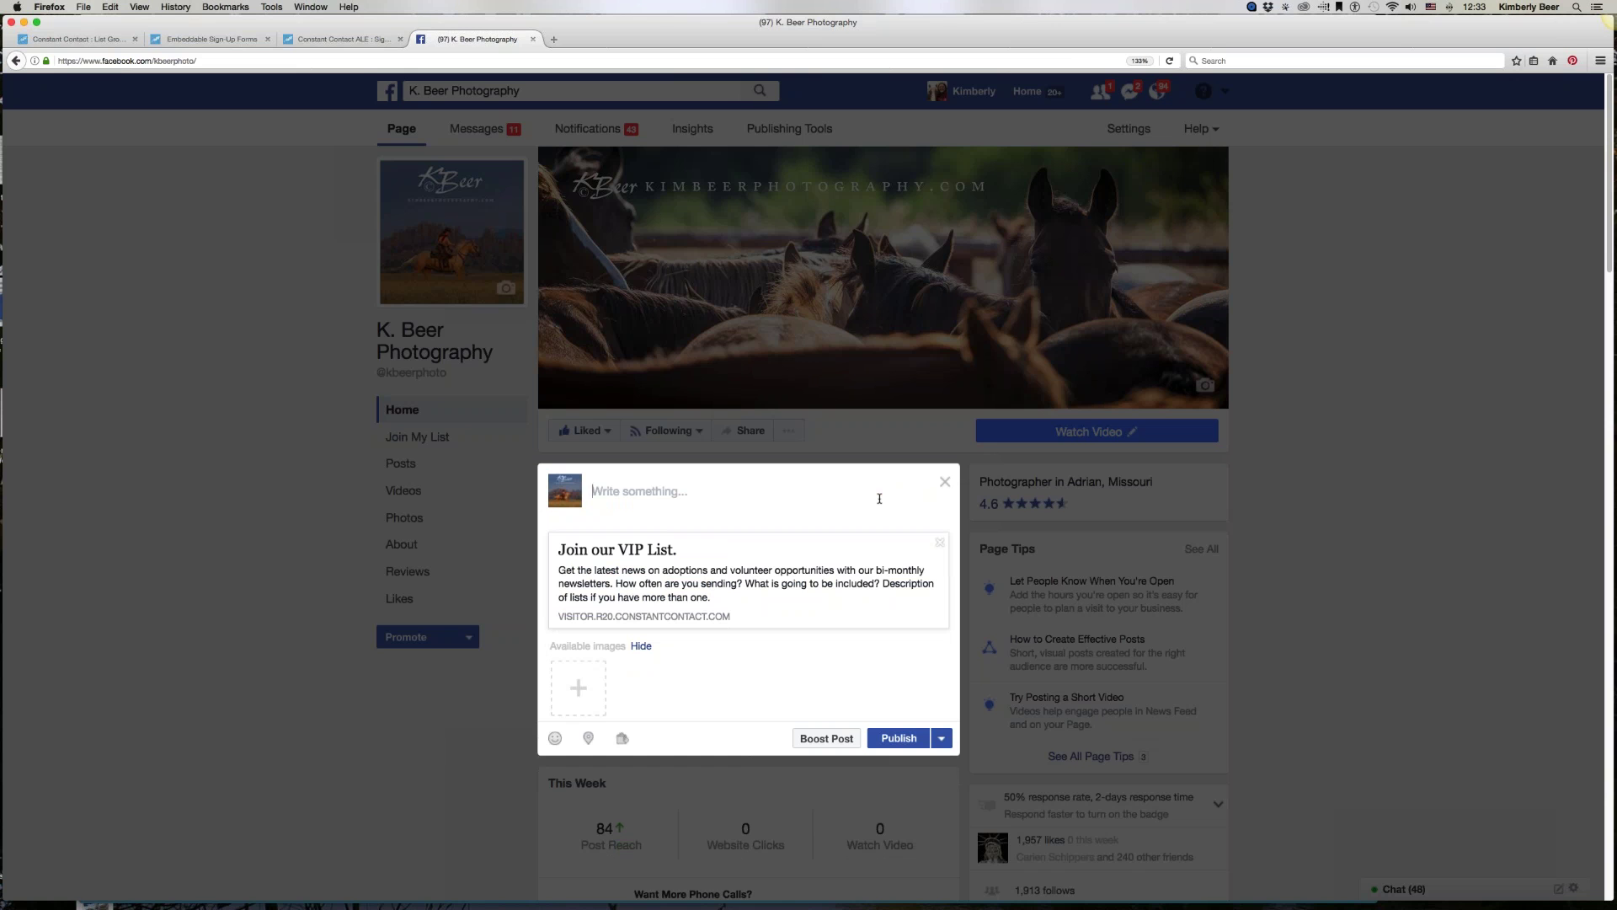
{"action": "type", "text": "Type a call to action and benefits for "}
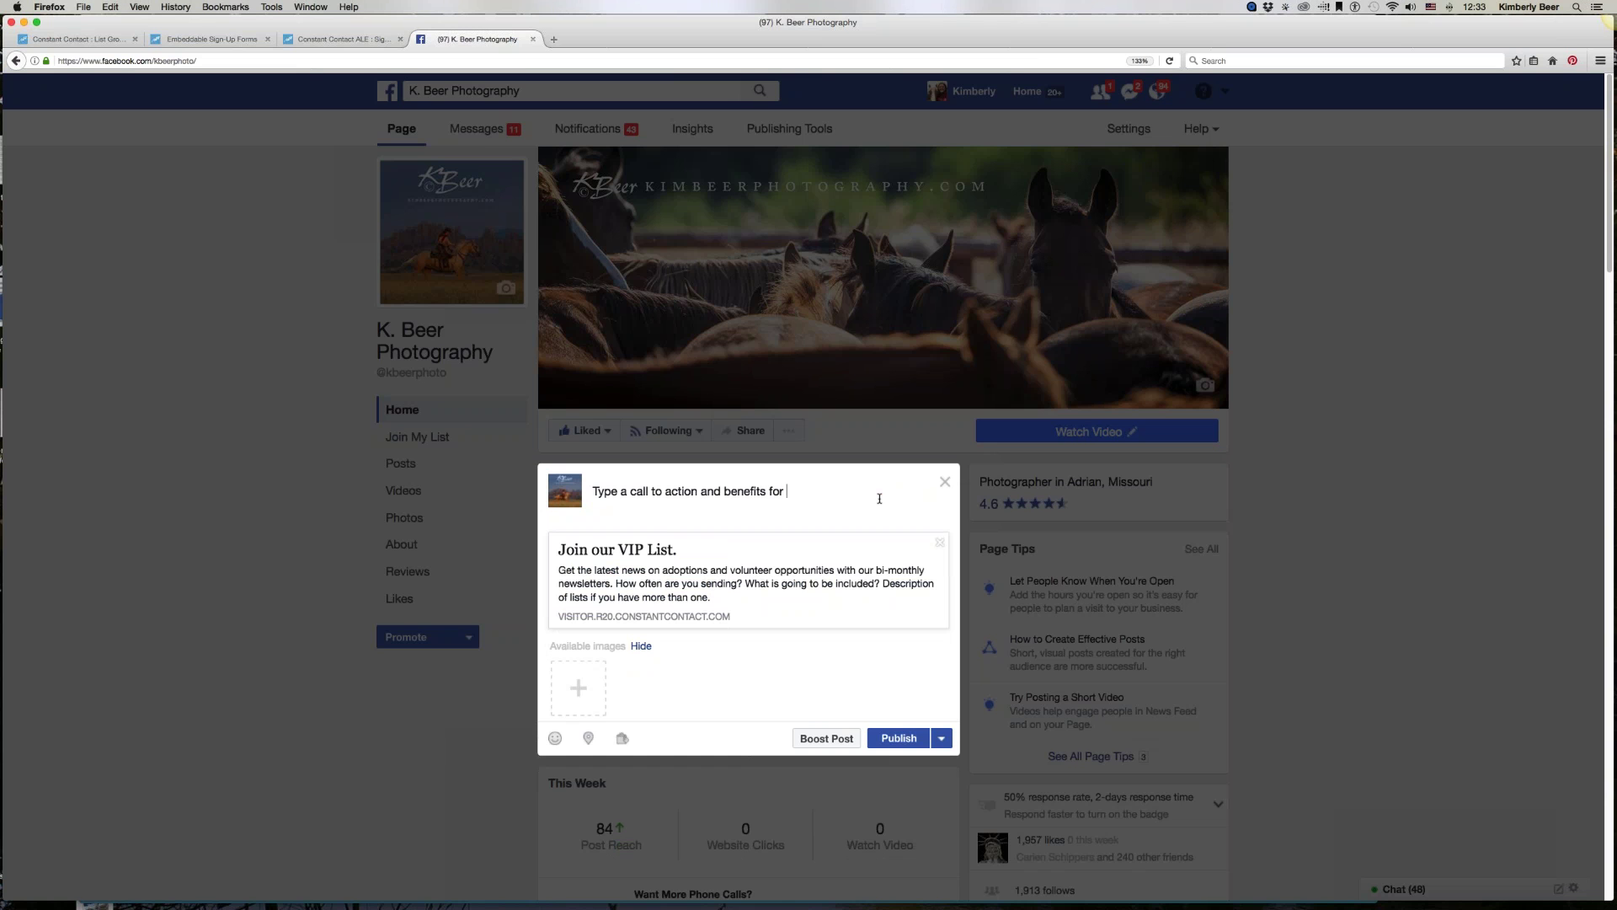
{"action": "type", "text": "joining."}
Step: Discard the draft Facebook post, return to List Growth Tools, and close the Share Sign-Up Form dialog
{"action": "left_click", "coordinate": [944, 482]}
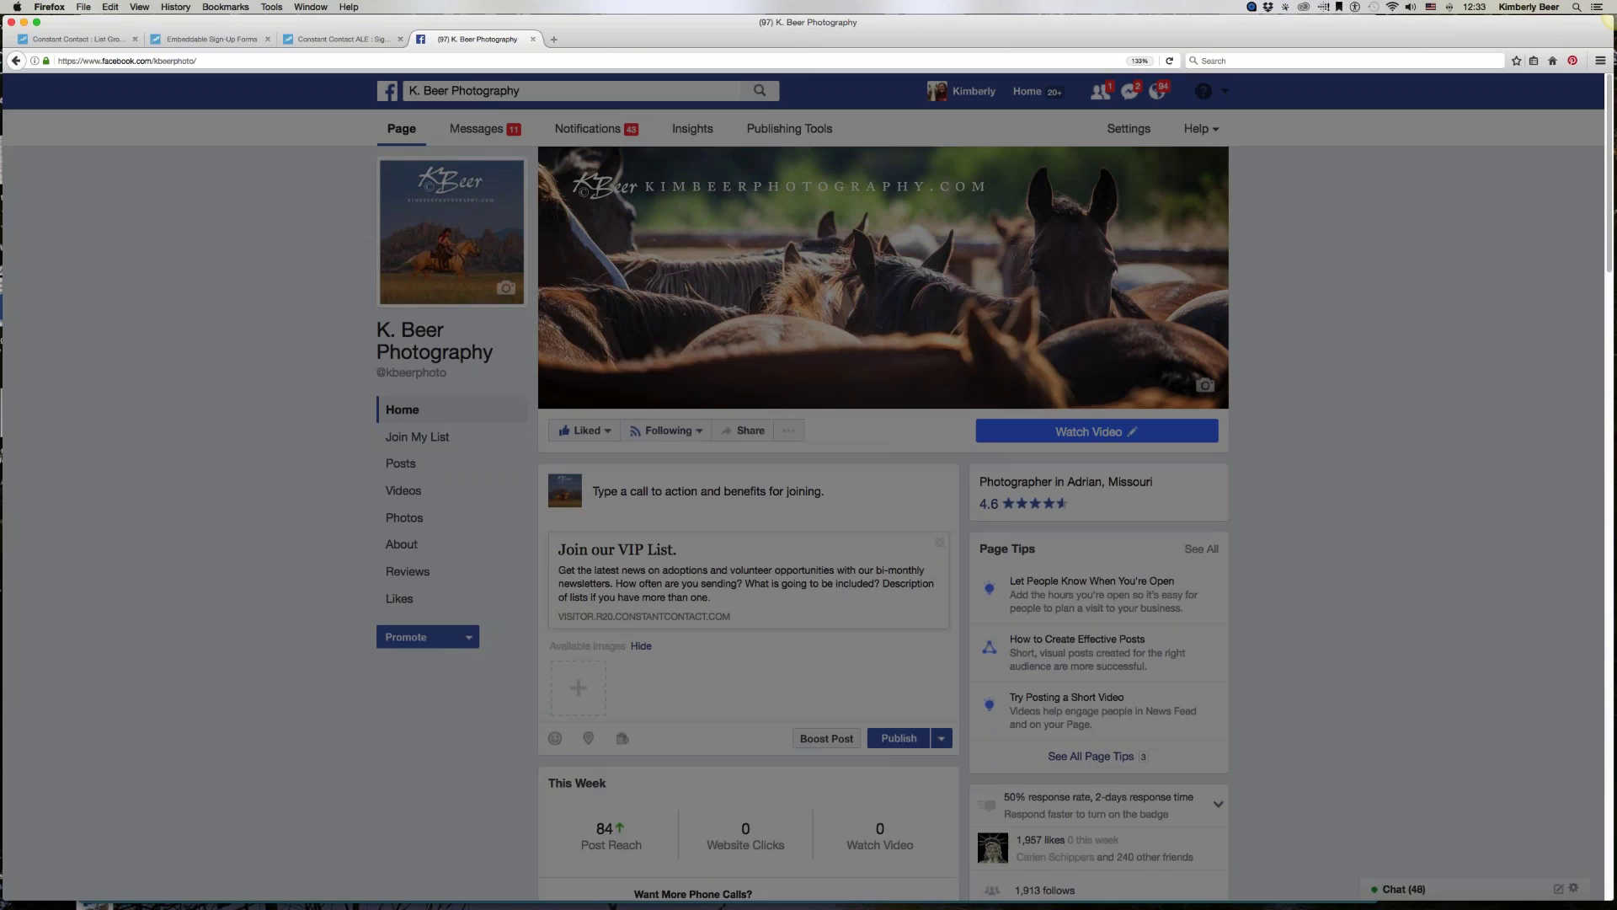
{"action": "left_click", "coordinate": [1029, 398]}
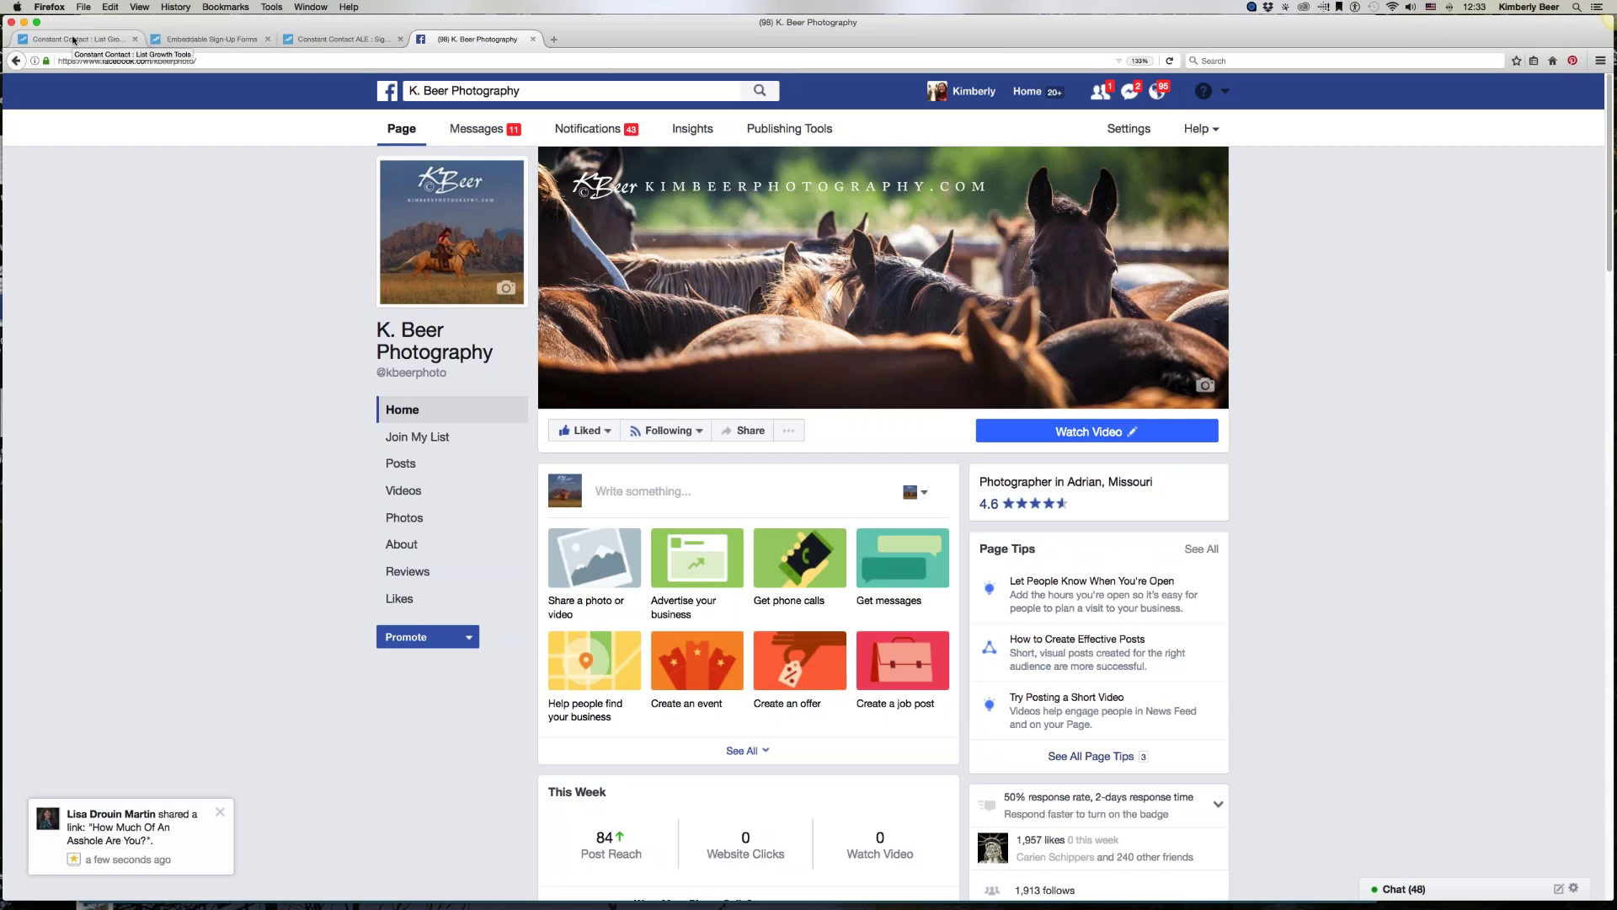
{"action": "left_click", "coordinate": [341, 39]}
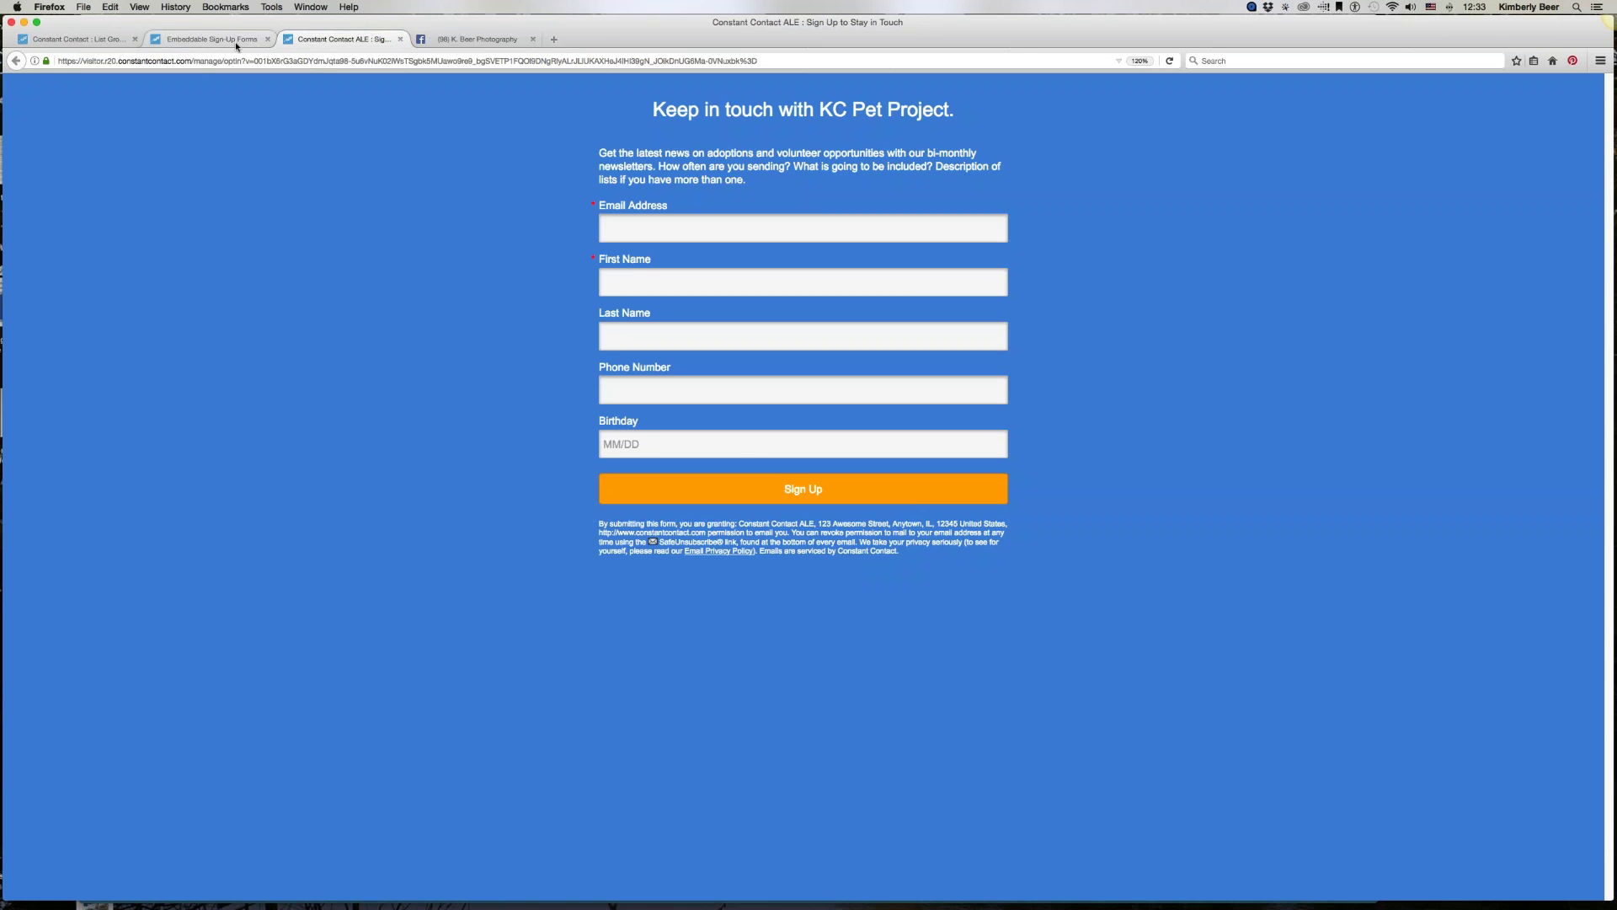
{"action": "left_click", "coordinate": [84, 40]}
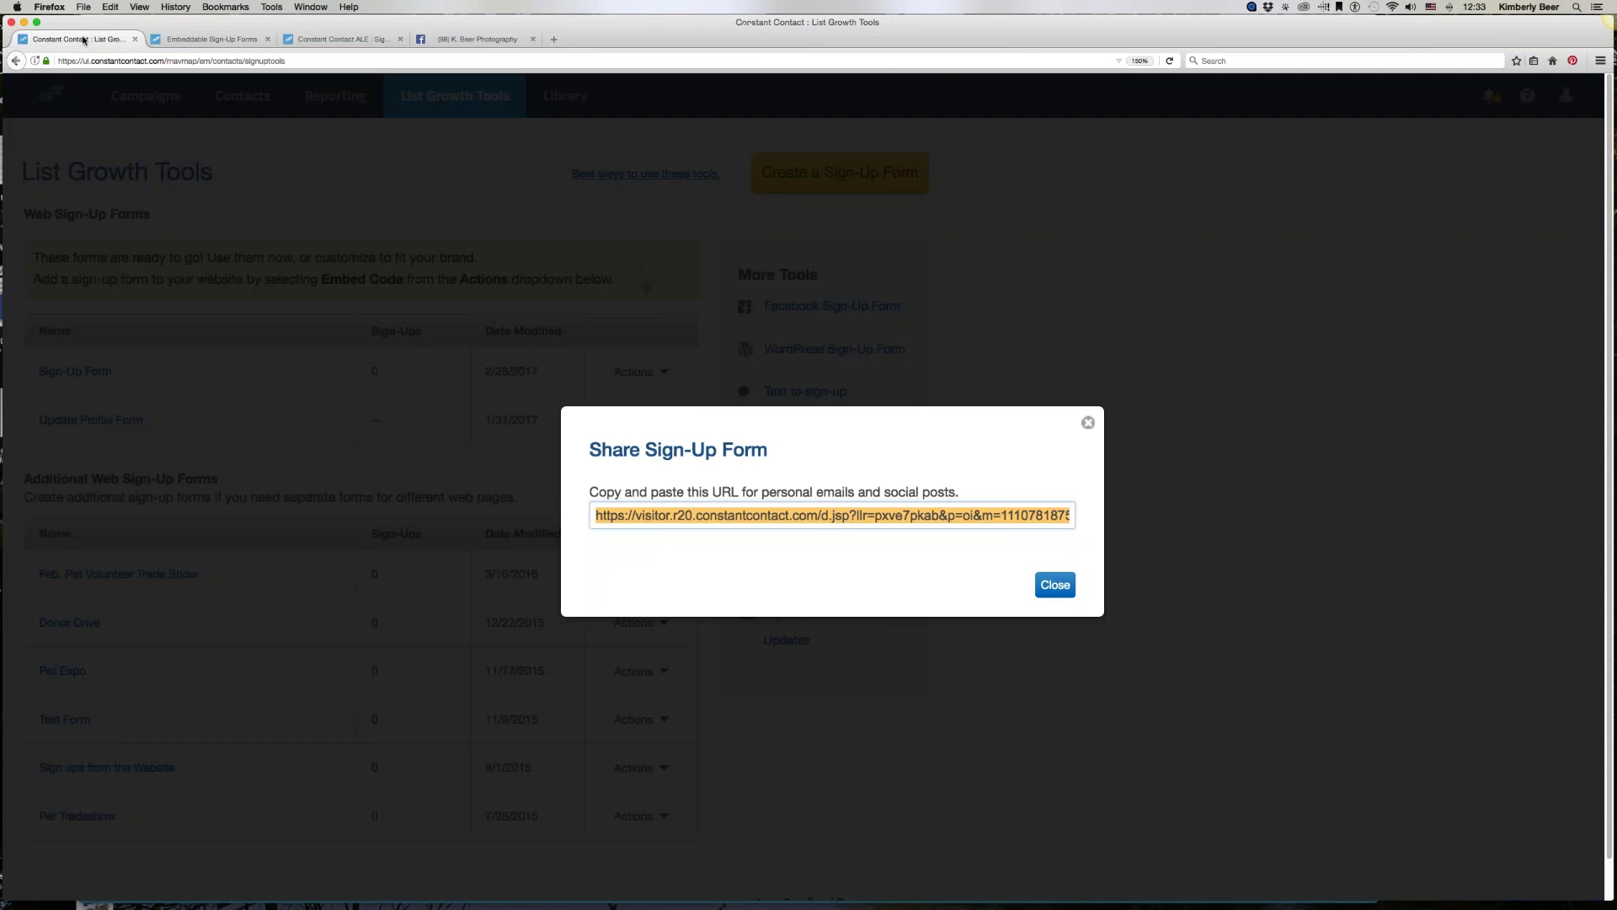
{"action": "left_click", "coordinate": [1087, 423]}
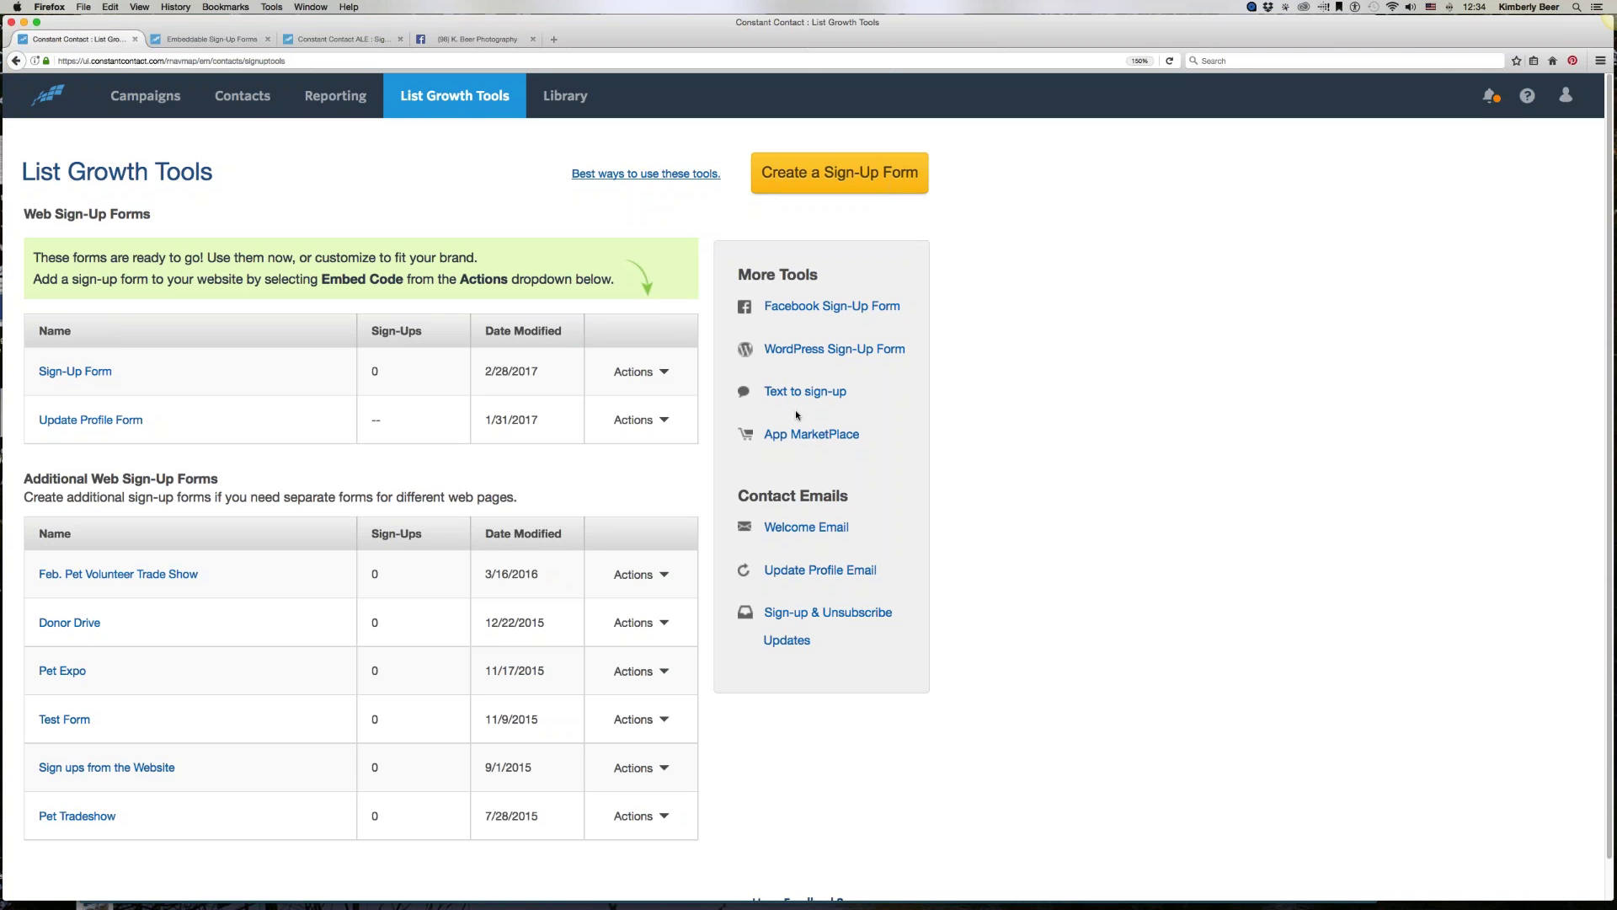
Step: Open the inactive Welcome Email from the Automation campaigns for editing
{"action": "left_click", "coordinate": [782, 529]}
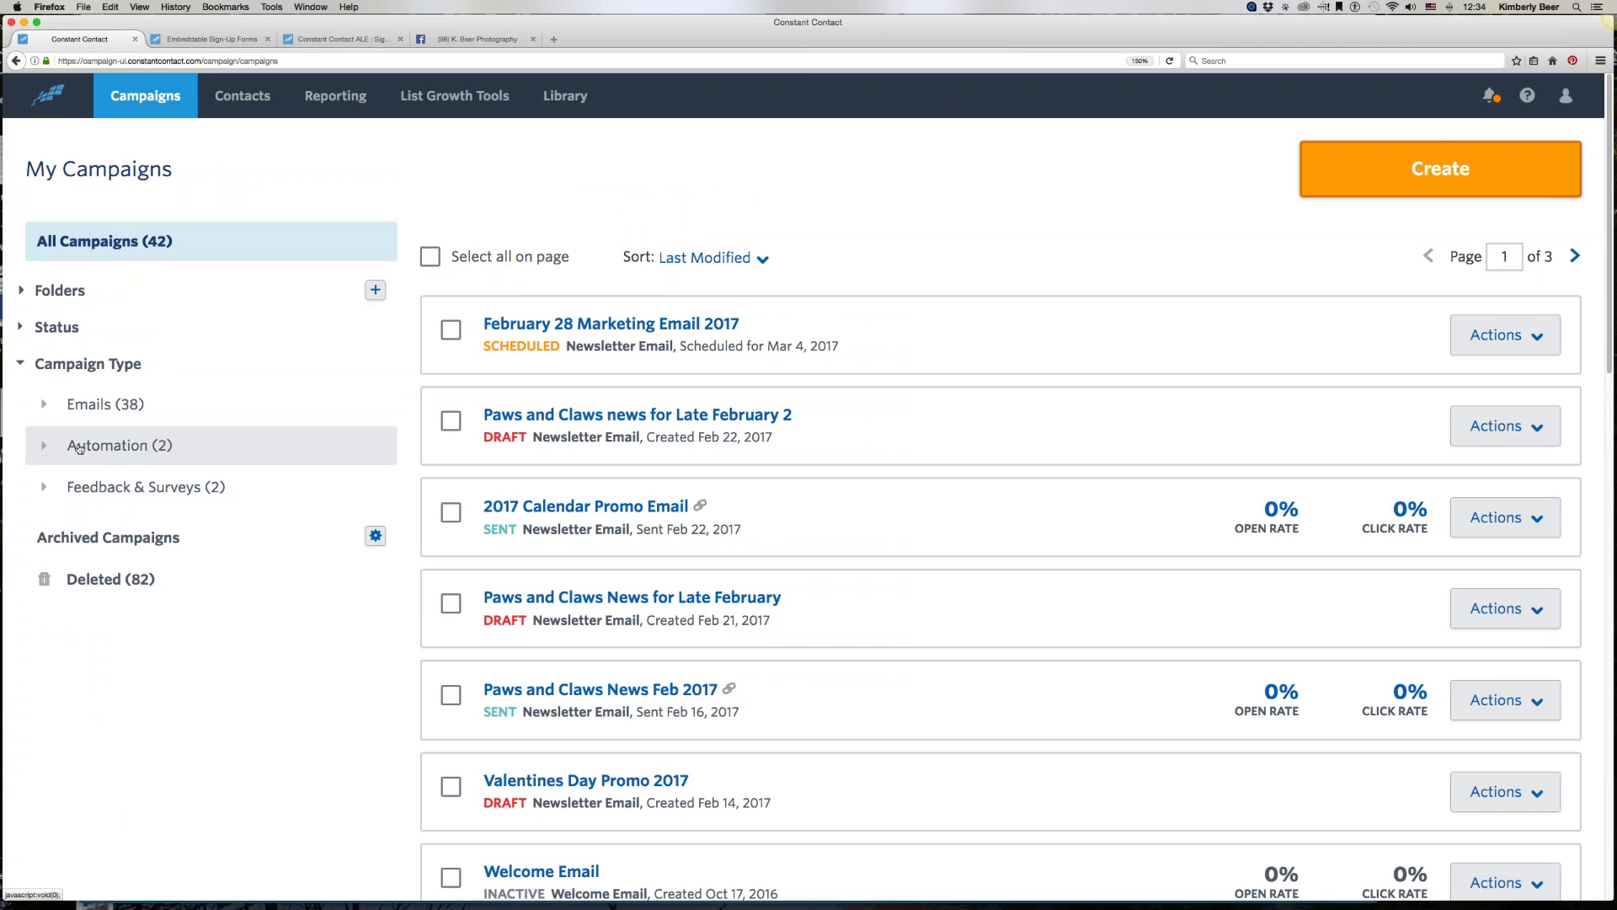
{"action": "left_click", "coordinate": [101, 446]}
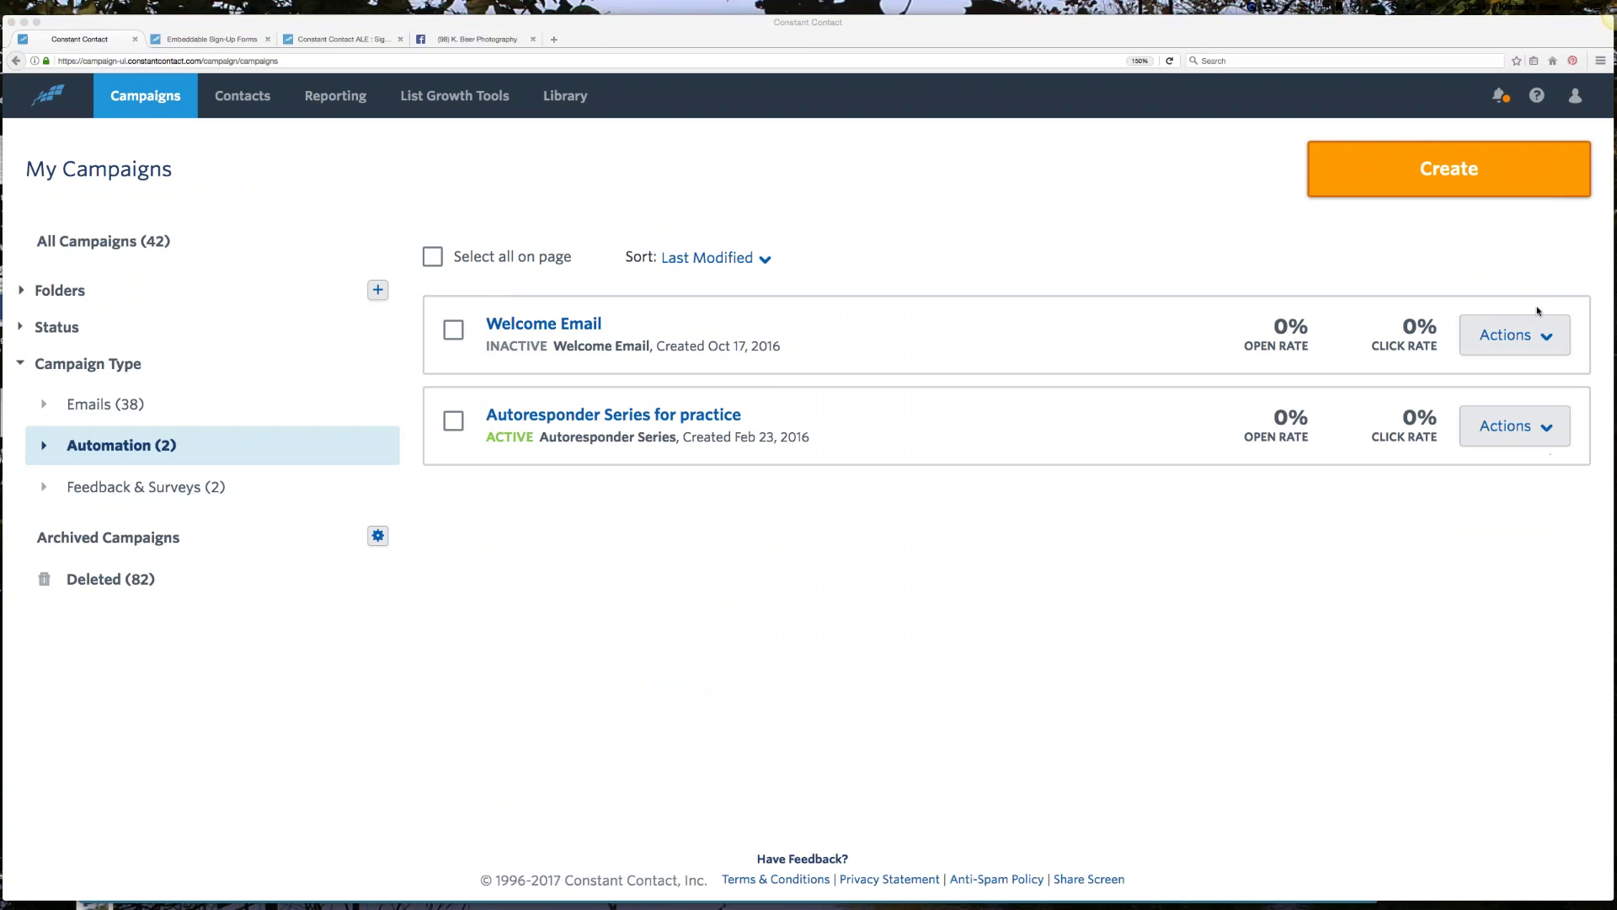
{"action": "left_click", "coordinate": [1514, 335]}
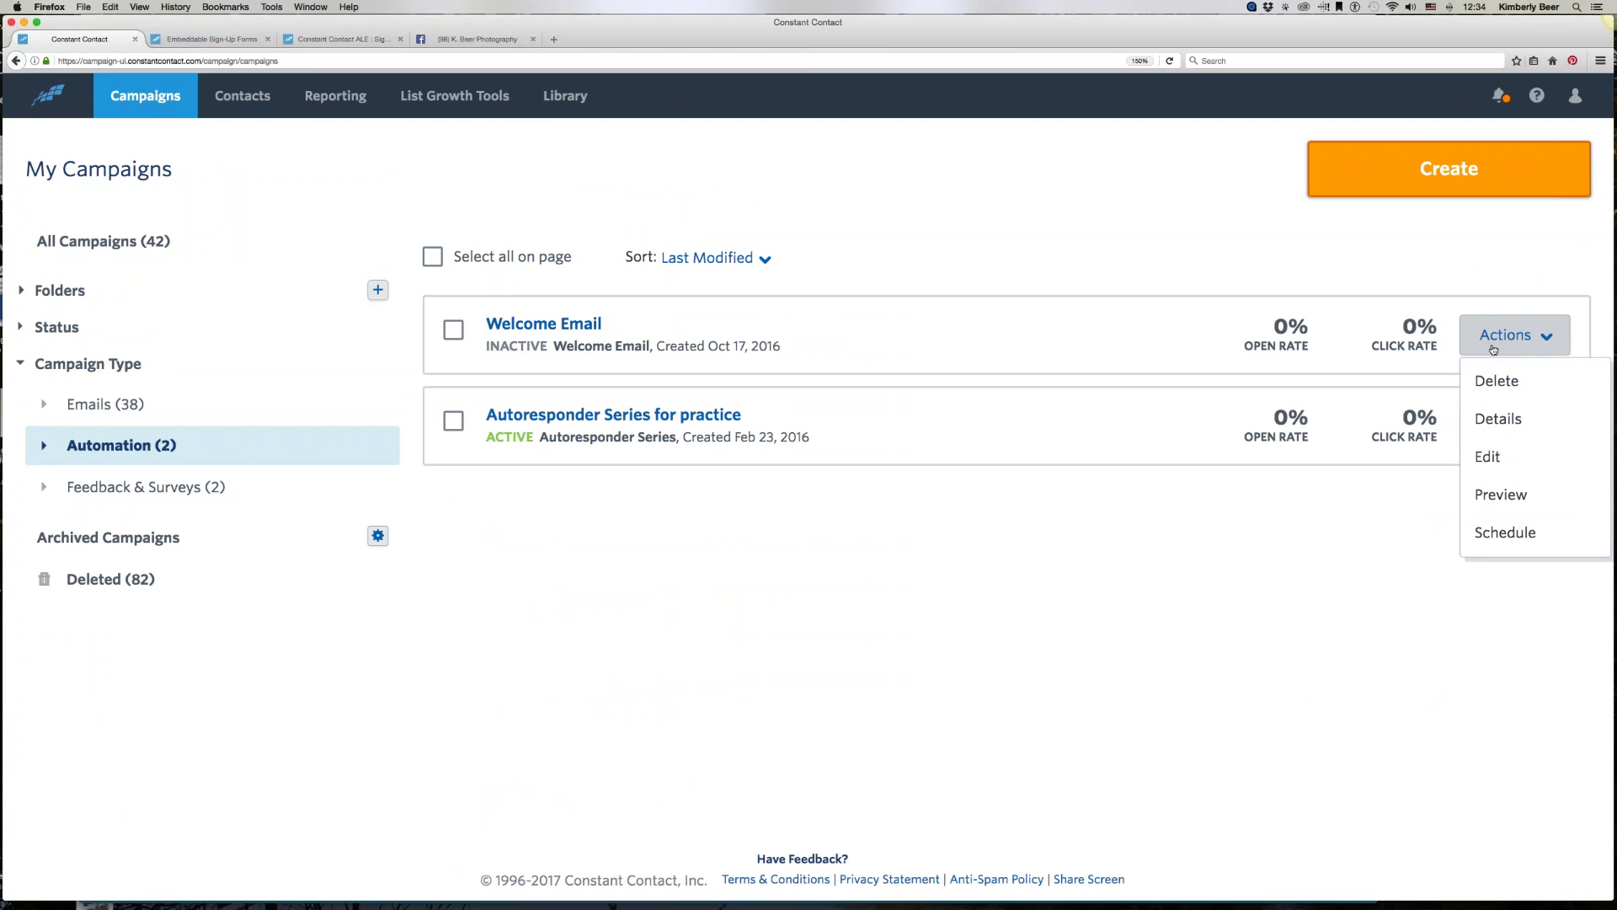
{"action": "left_click", "coordinate": [1489, 455]}
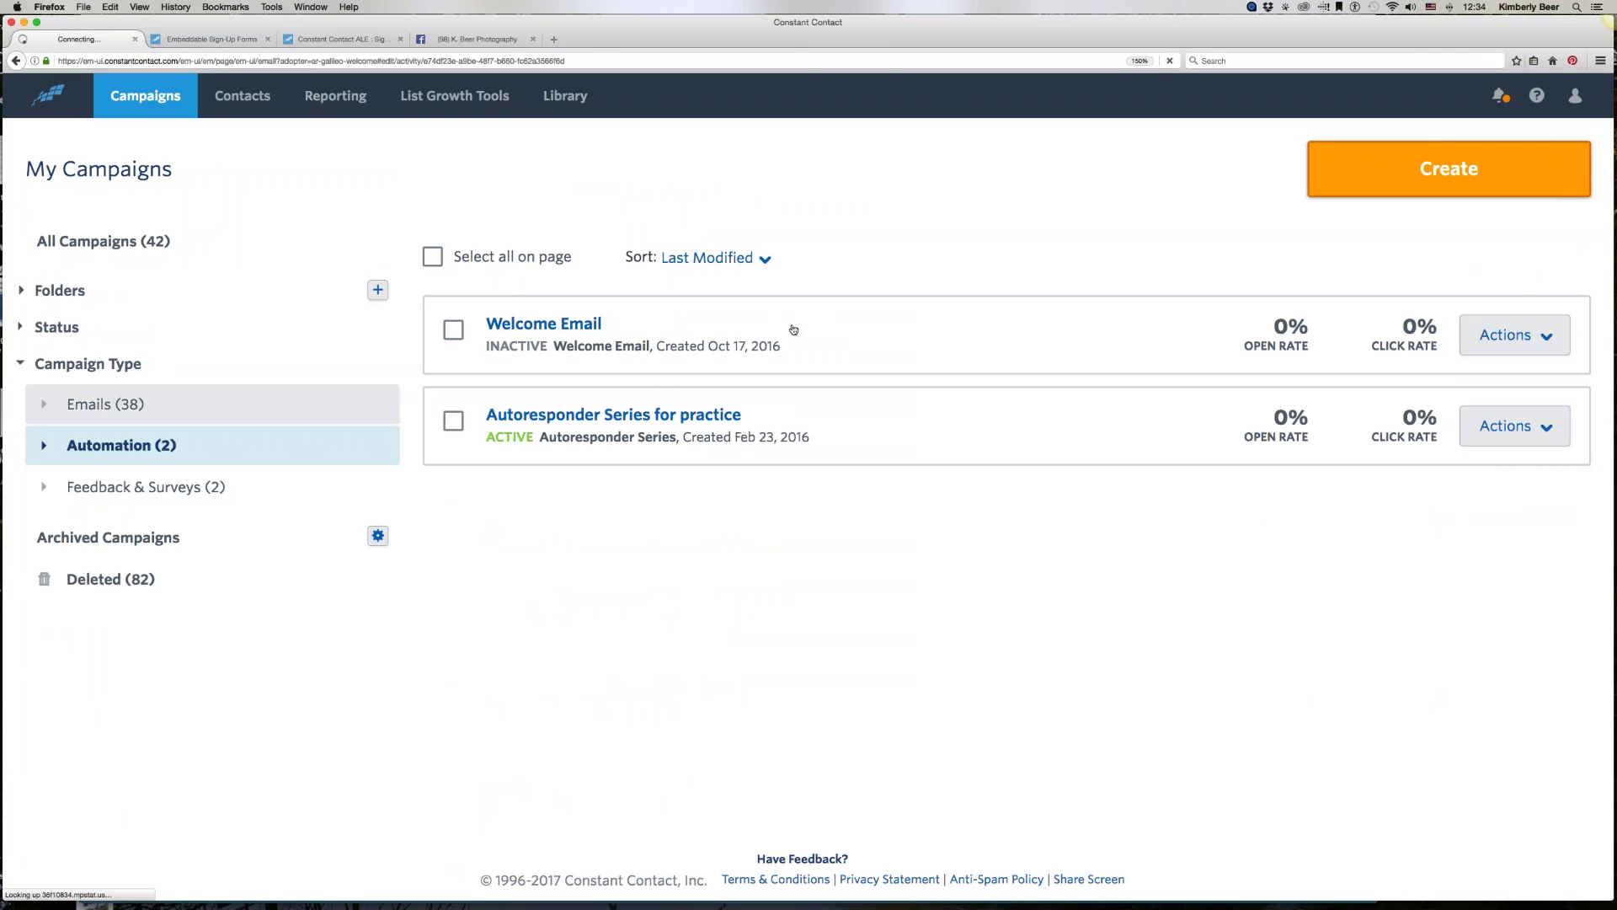
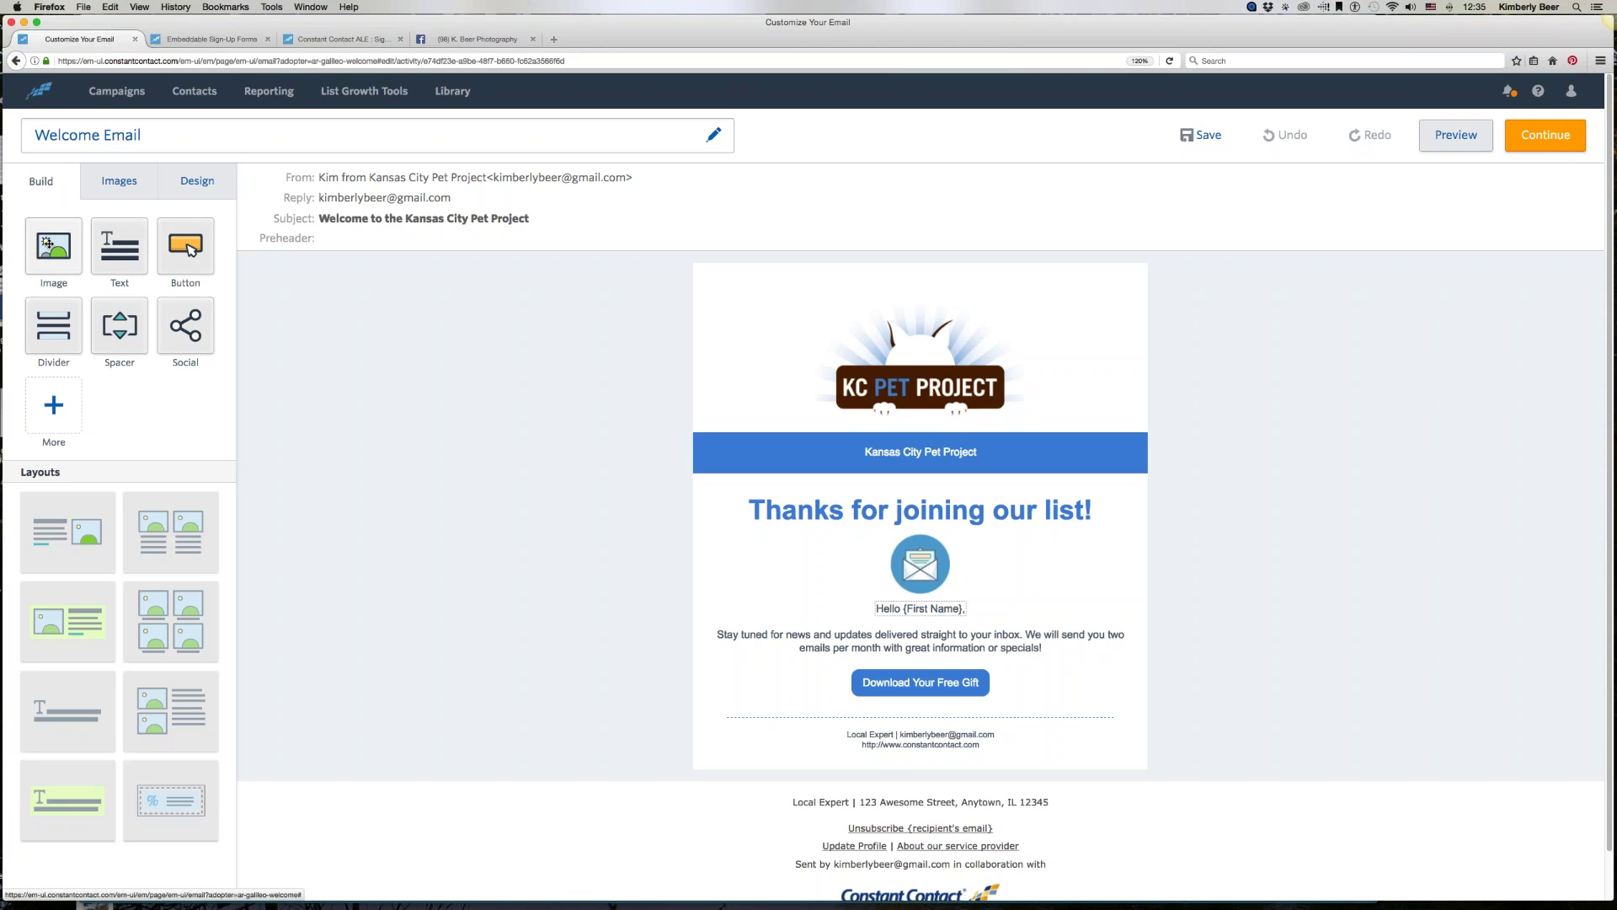
Step: Try to add an image block above the "Thanks for joining our list!" heading with 2017-02-01_1542.png from the library
{"action": "left_click_drag", "start_coordinate": [49, 246], "coordinate": [879, 485]}
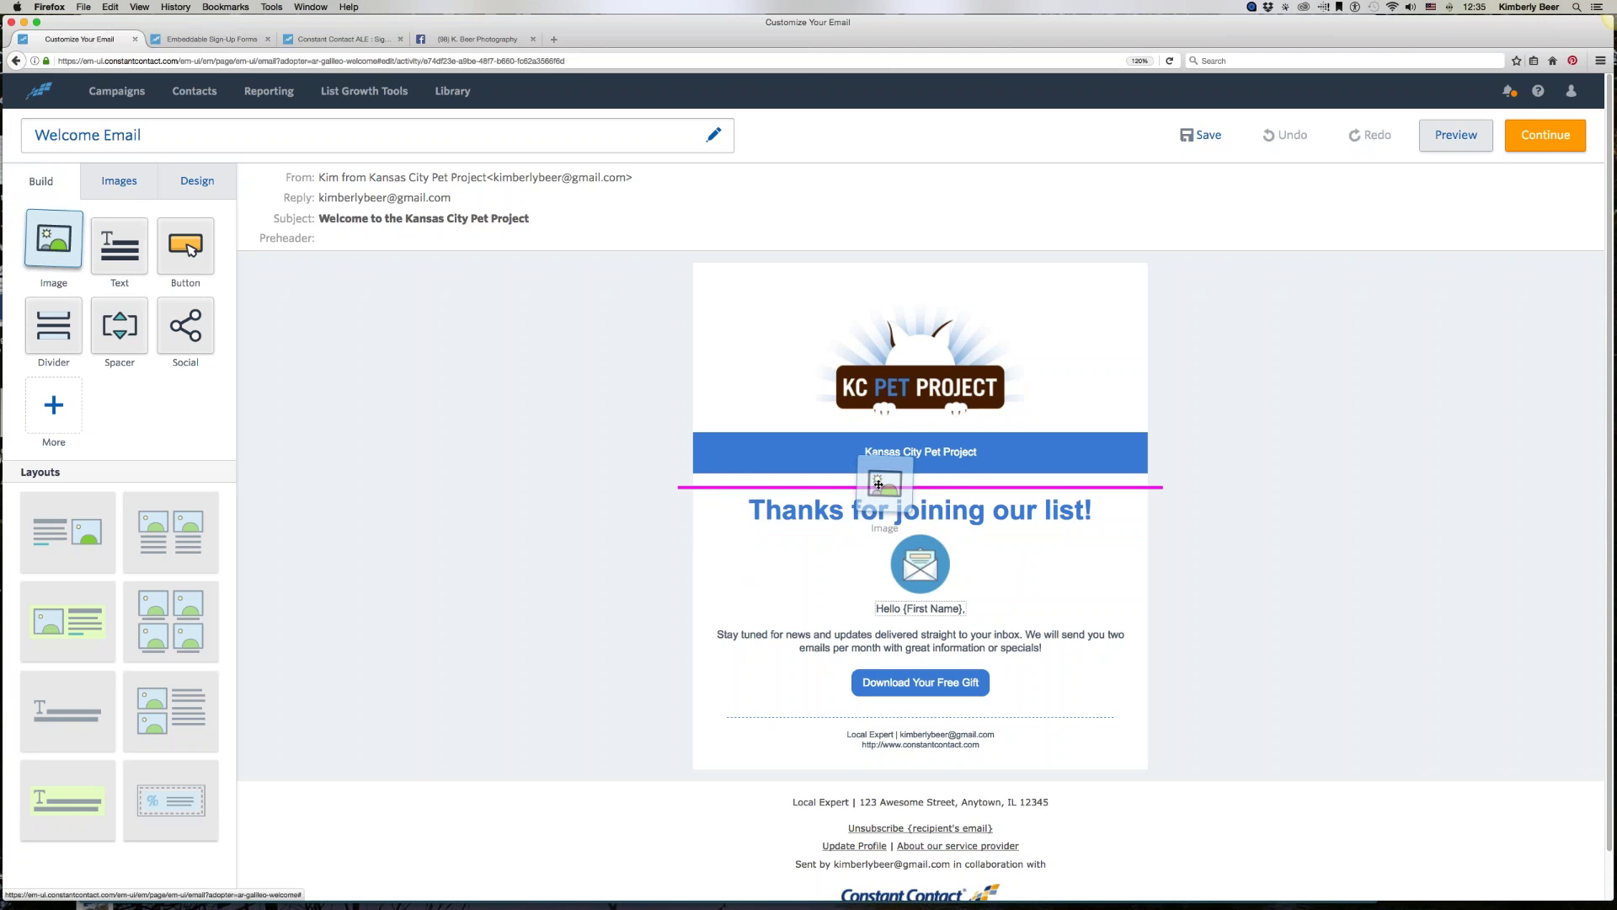
{"action": "left_click_drag", "start_coordinate": [878, 485], "coordinate": [880, 489]}
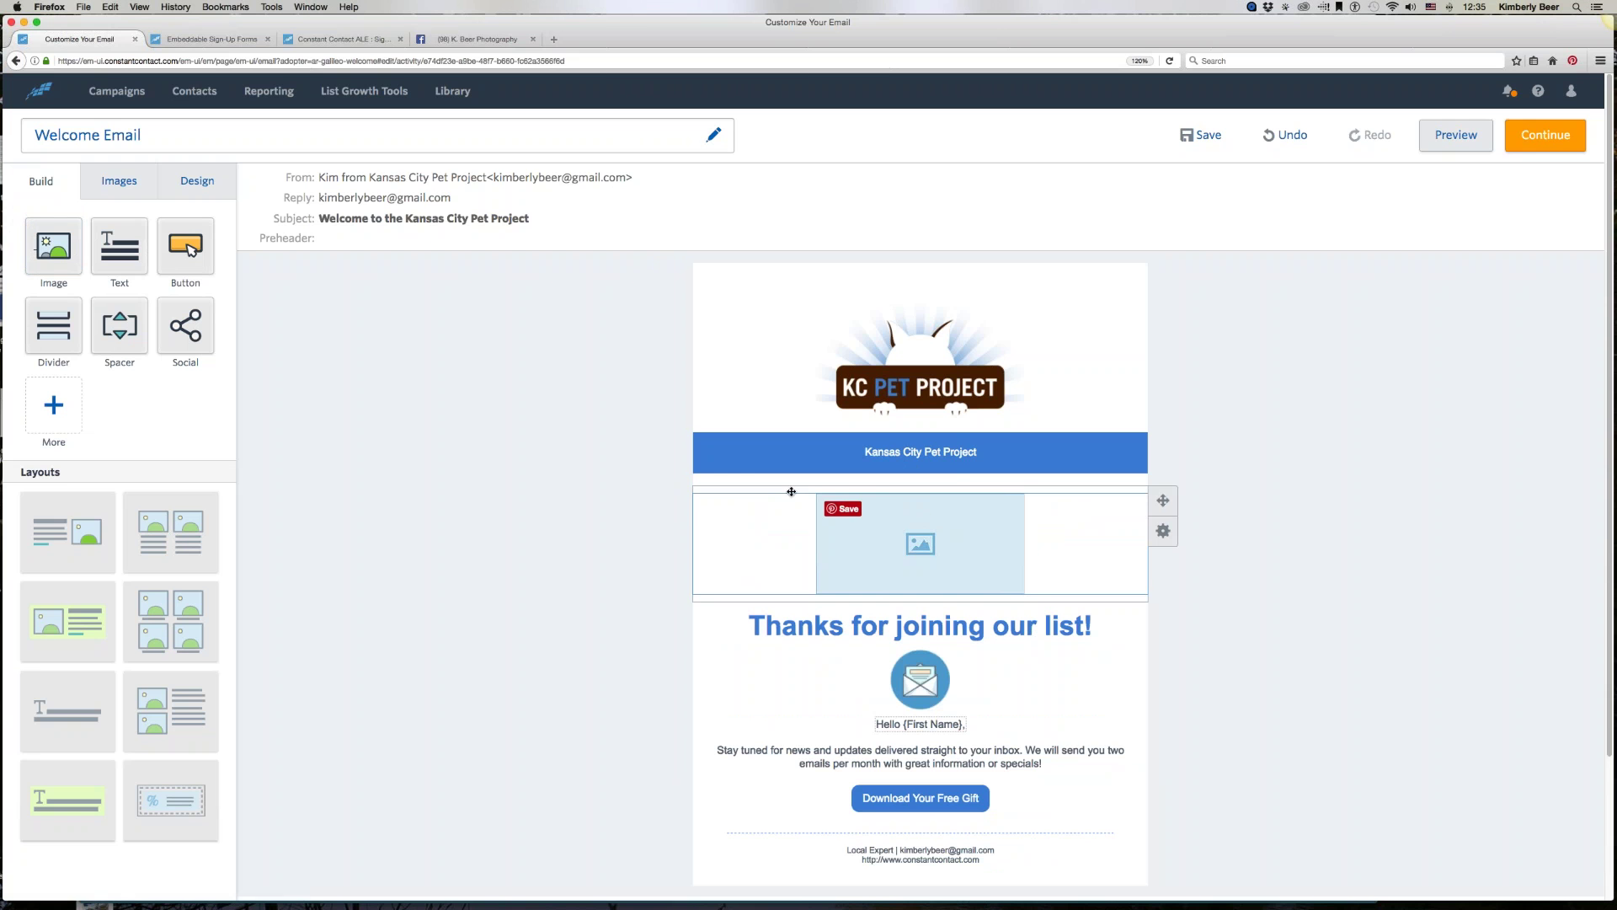
{"action": "left_click", "coordinate": [923, 524]}
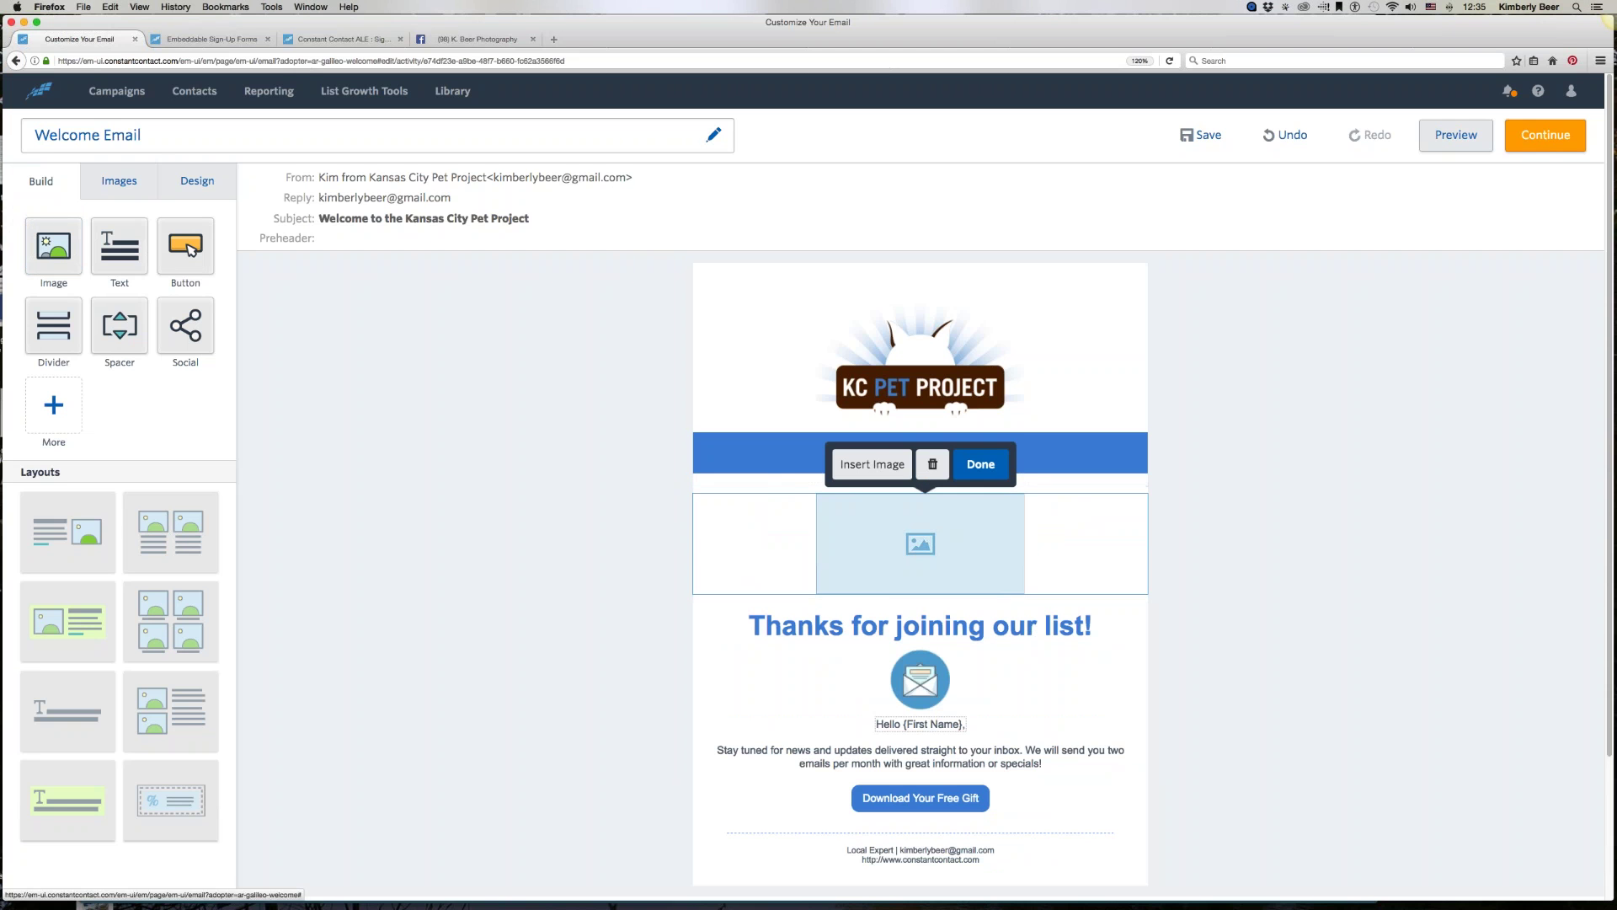
{"action": "left_click", "coordinate": [872, 464]}
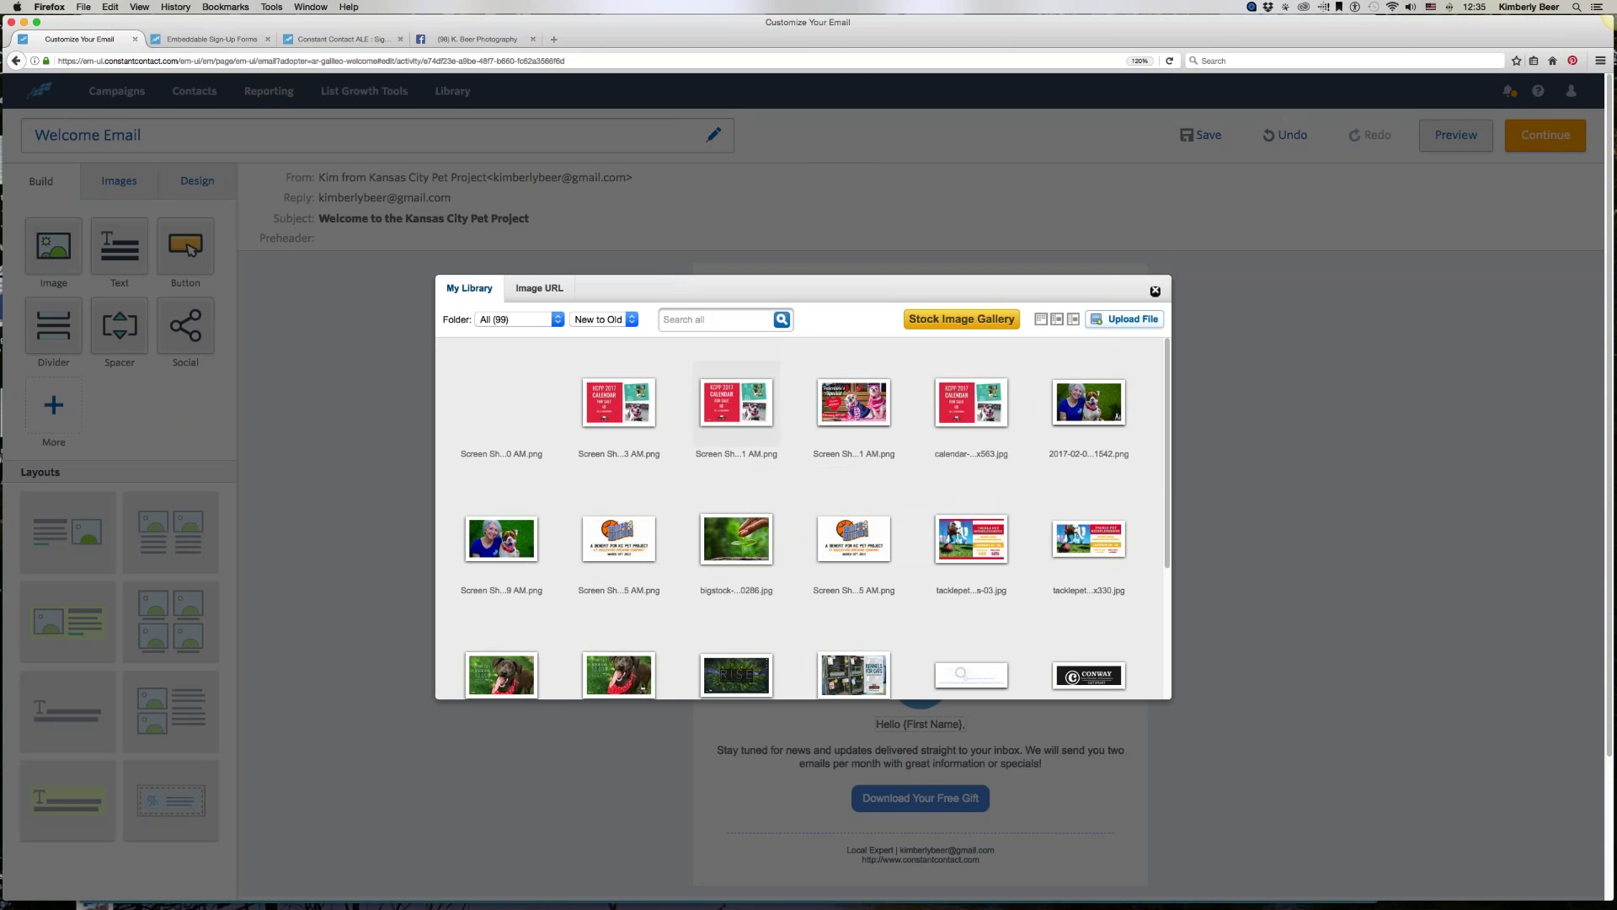
{"action": "left_click", "coordinate": [1078, 405]}
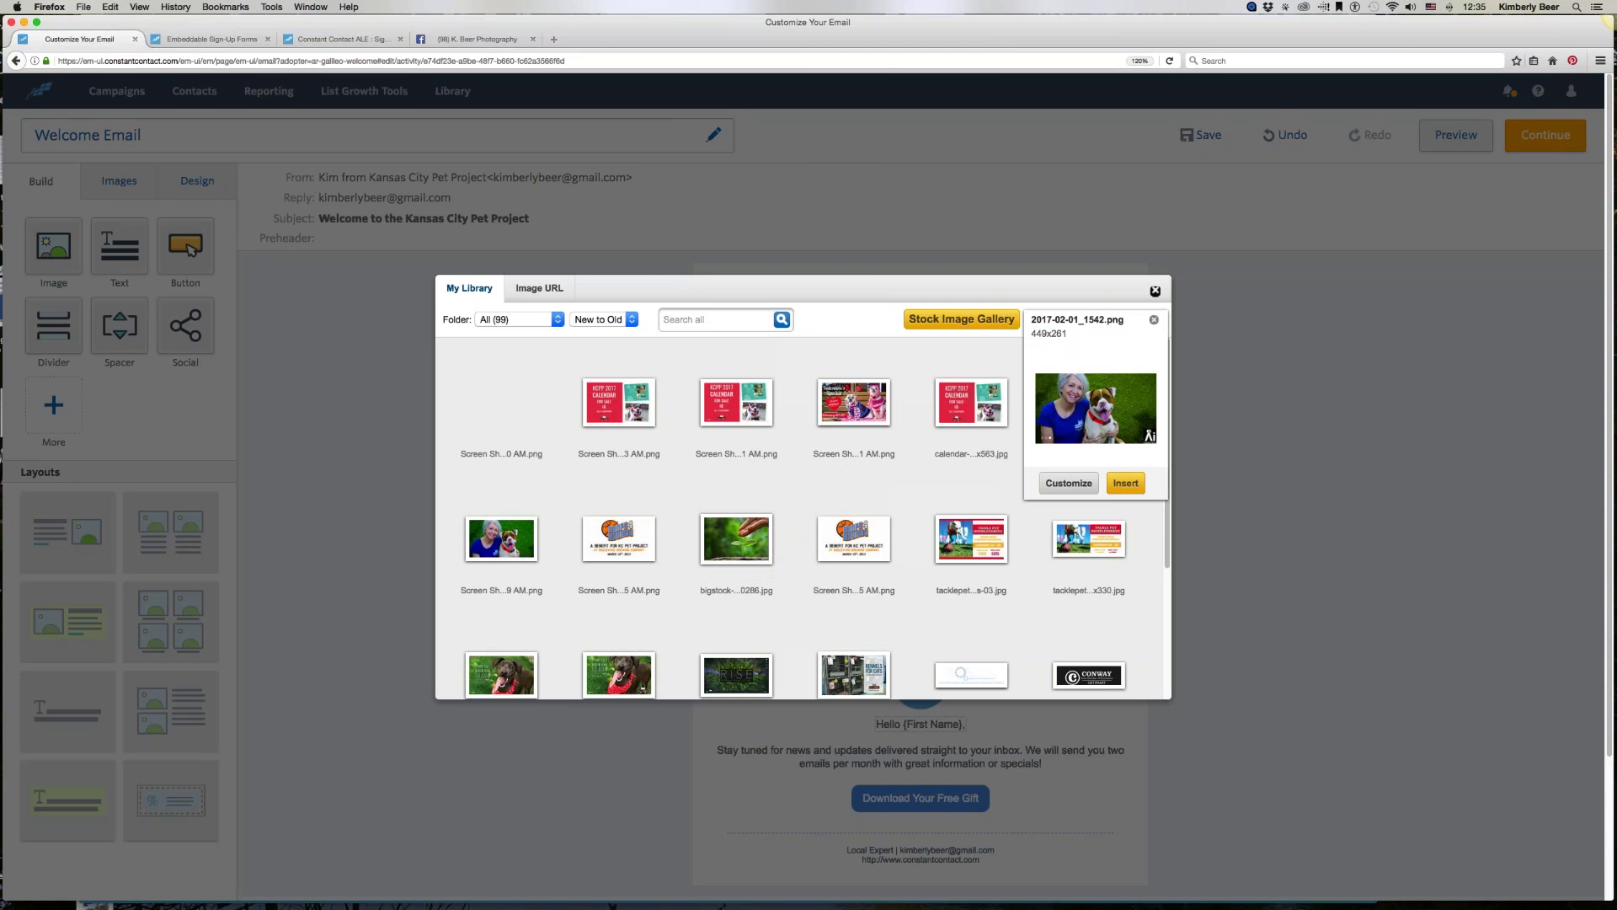
{"action": "left_click", "coordinate": [1074, 406]}
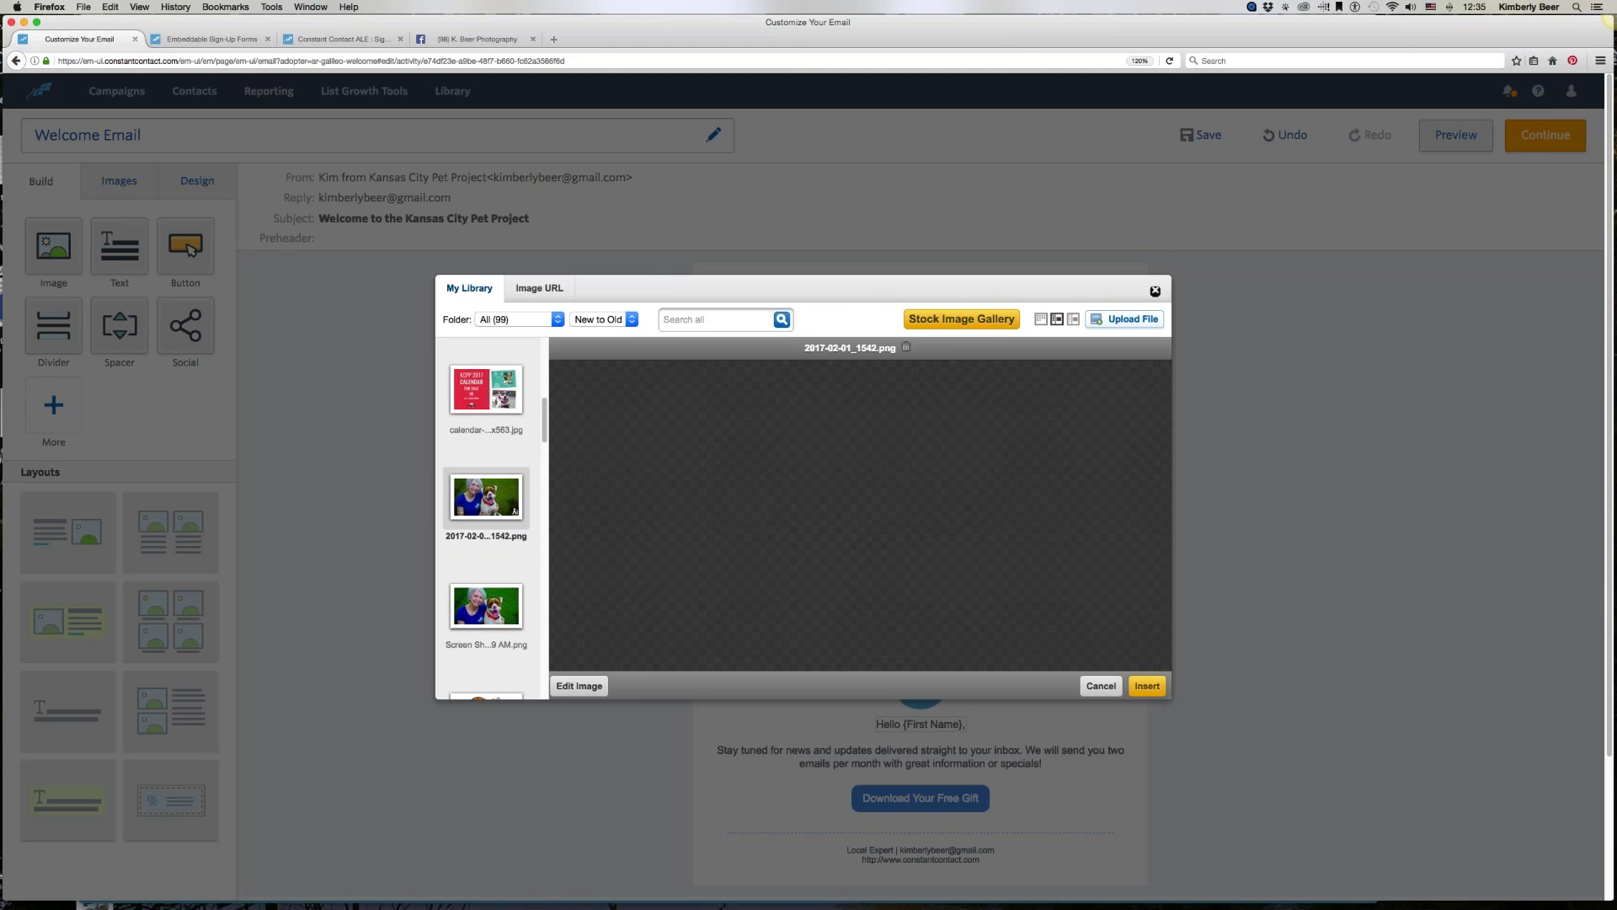
{"action": "left_click", "coordinate": [1147, 686]}
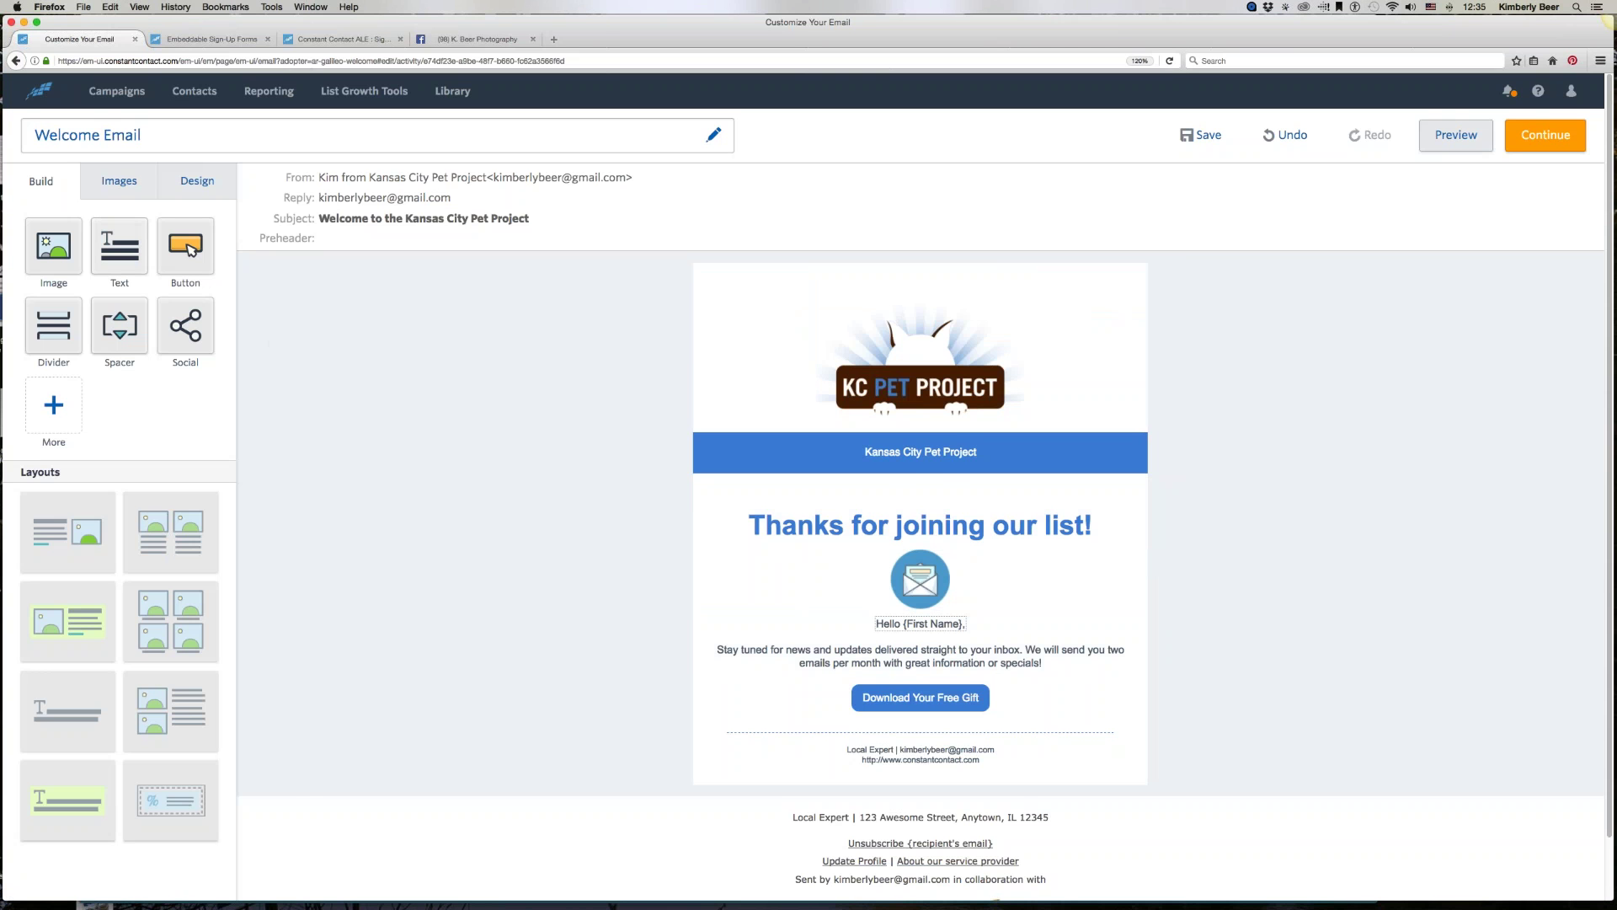
Step: Try adding another image block above the heading with Screen Shot 2017-01-31 at 10.18.29 AM.png
{"action": "left_click_drag", "start_coordinate": [57, 251], "coordinate": [892, 489]}
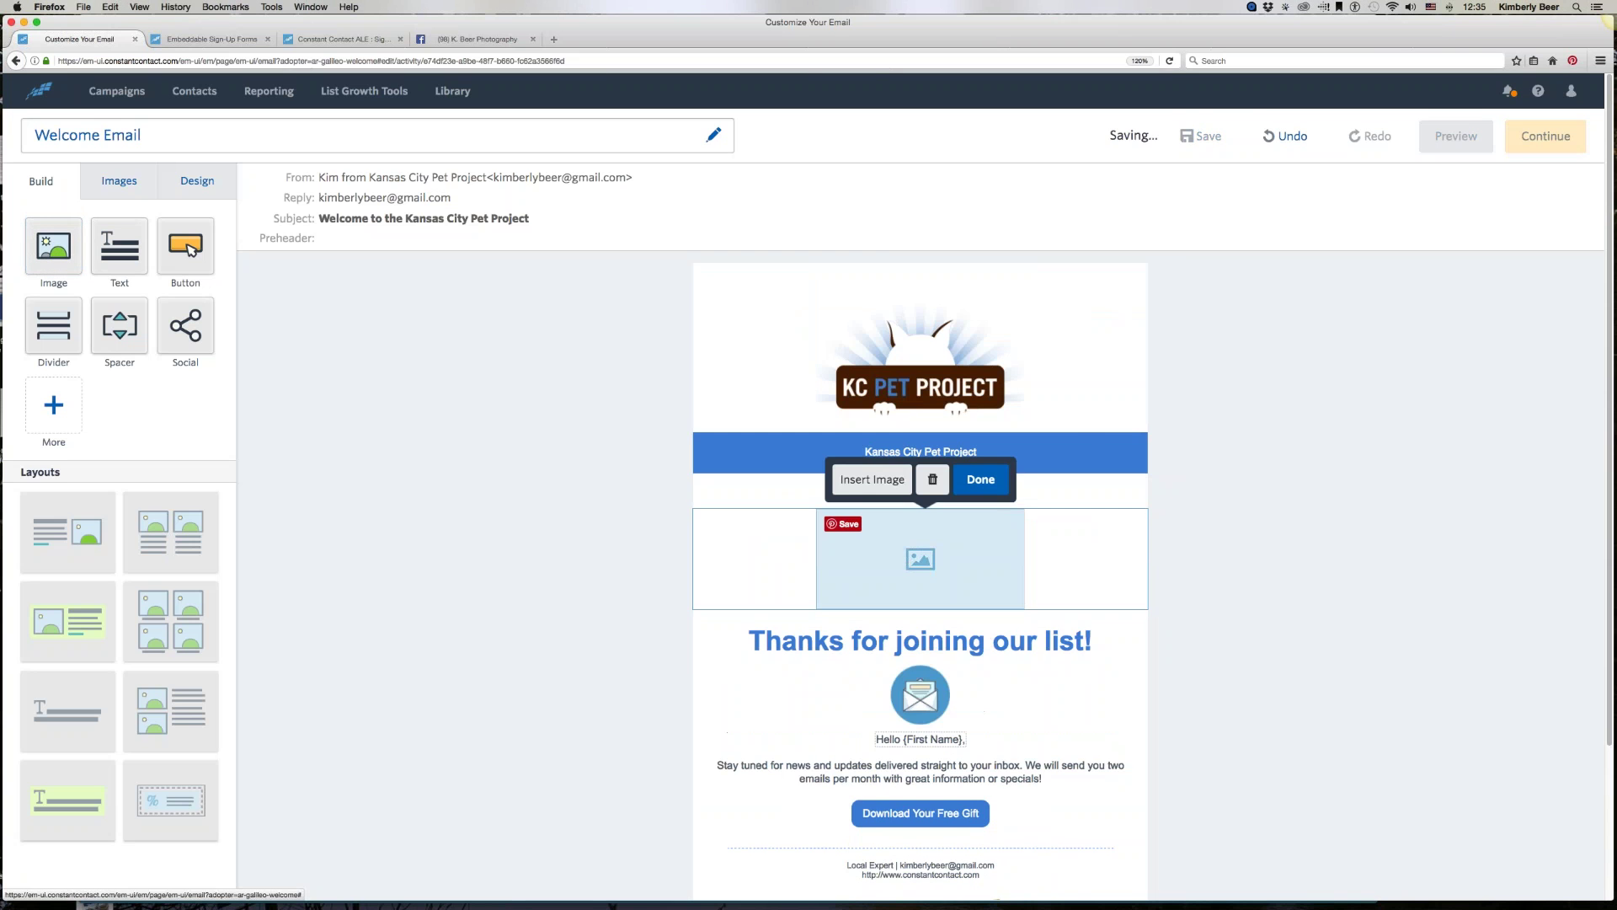
{"action": "left_click", "coordinate": [856, 493]}
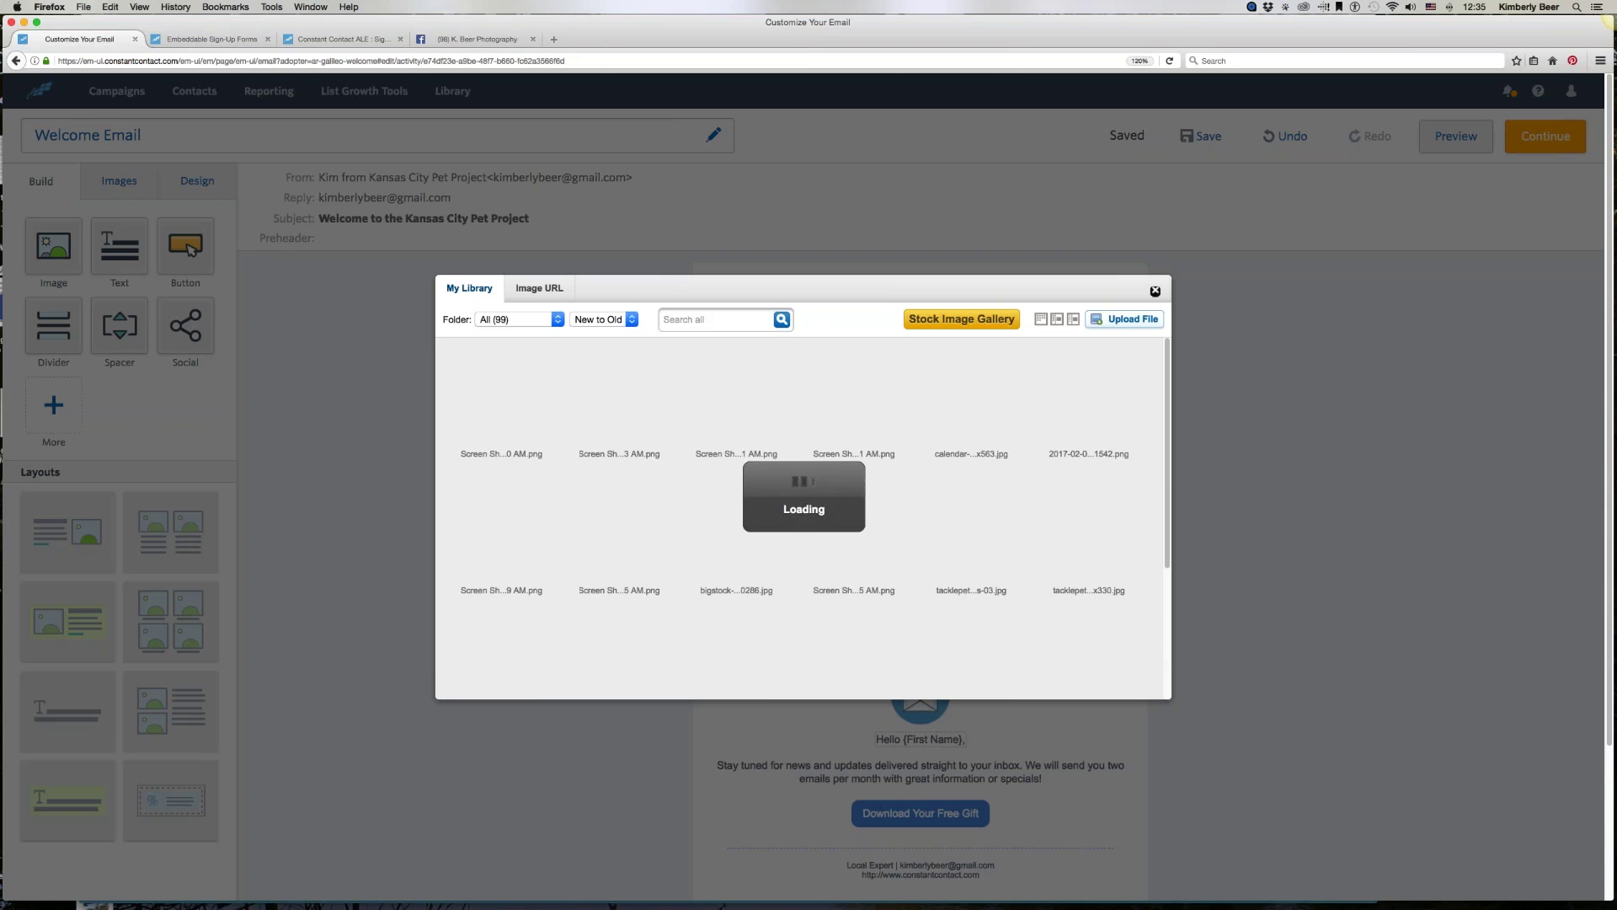
{"action": "left_click", "coordinate": [507, 493]}
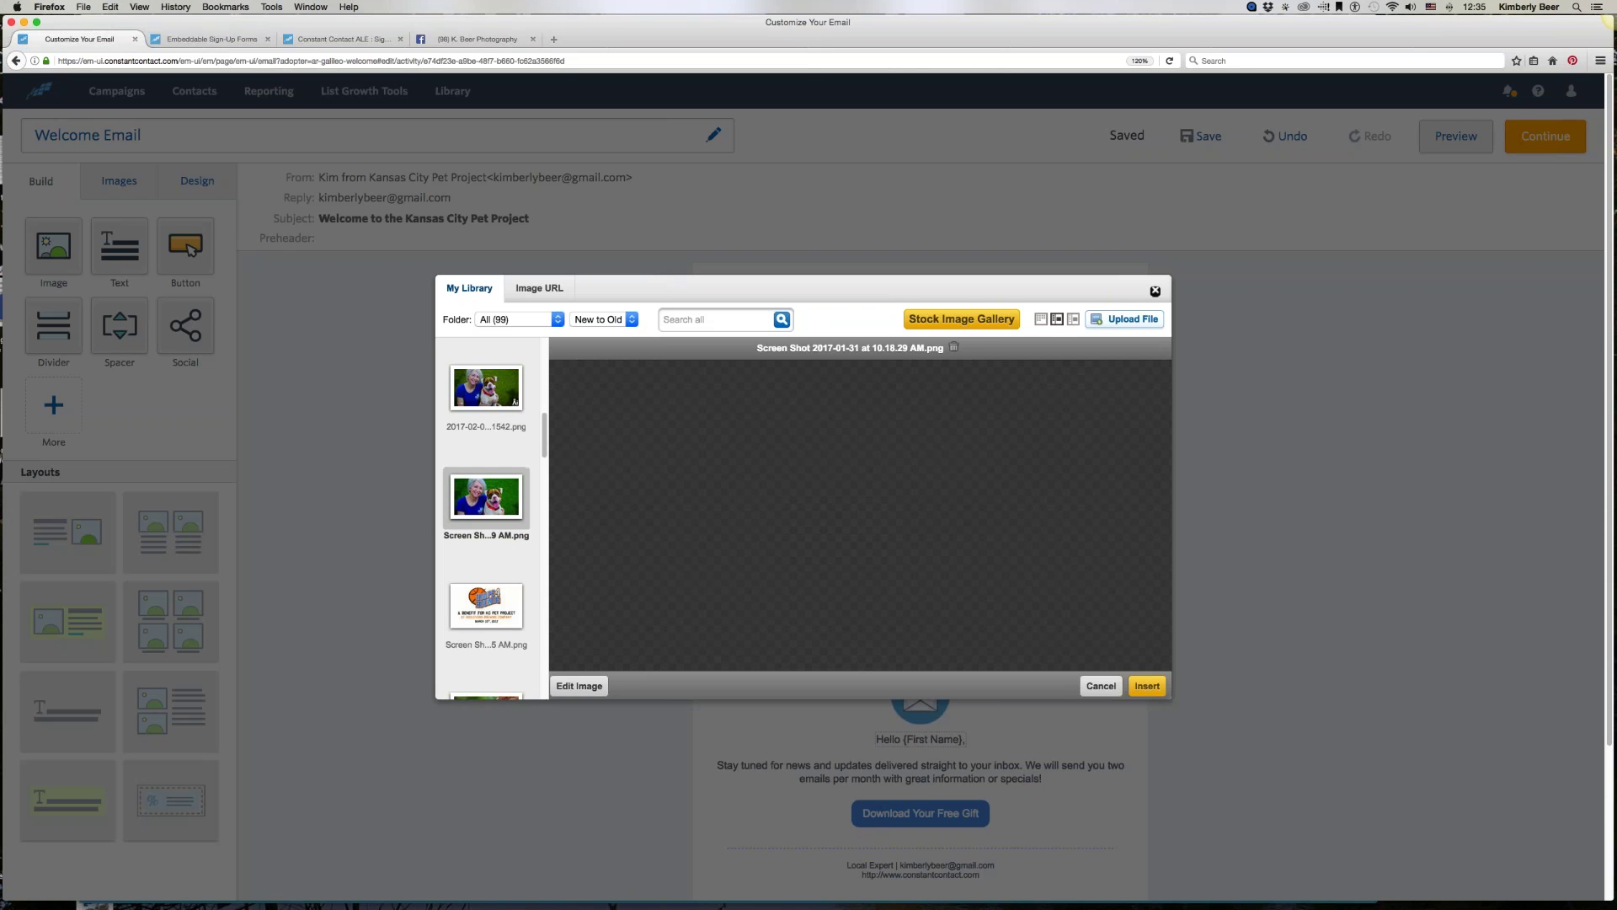
{"action": "left_click", "coordinate": [1147, 686]}
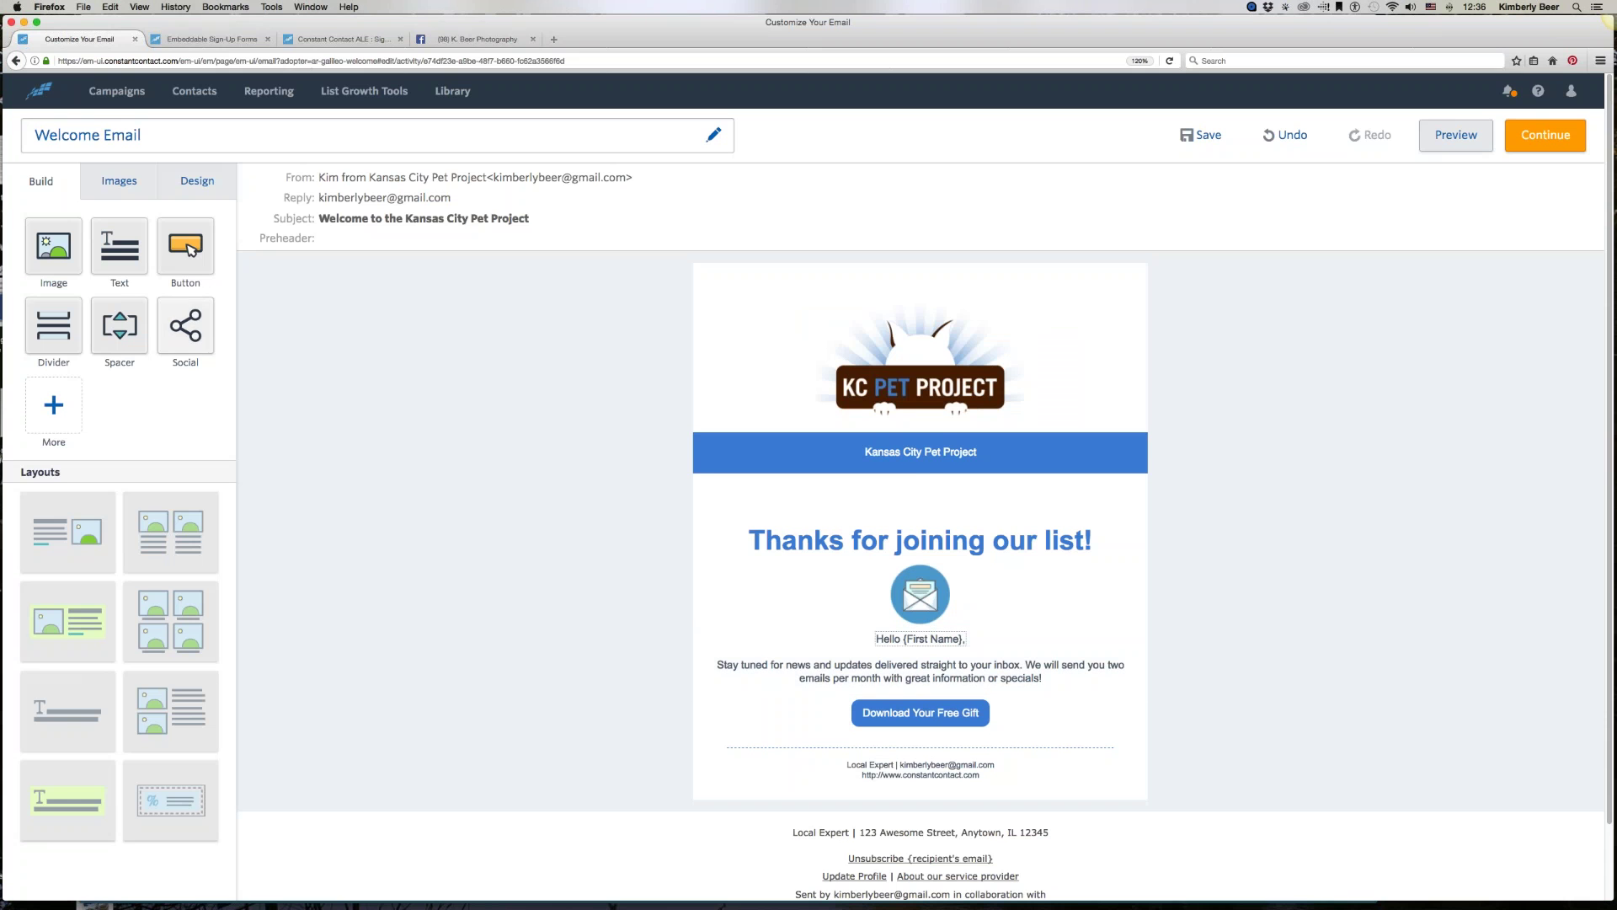
Step: Try to place an image from the image library above the heading, and return to the content blocks
{"action": "left_click", "coordinate": [137, 179]}
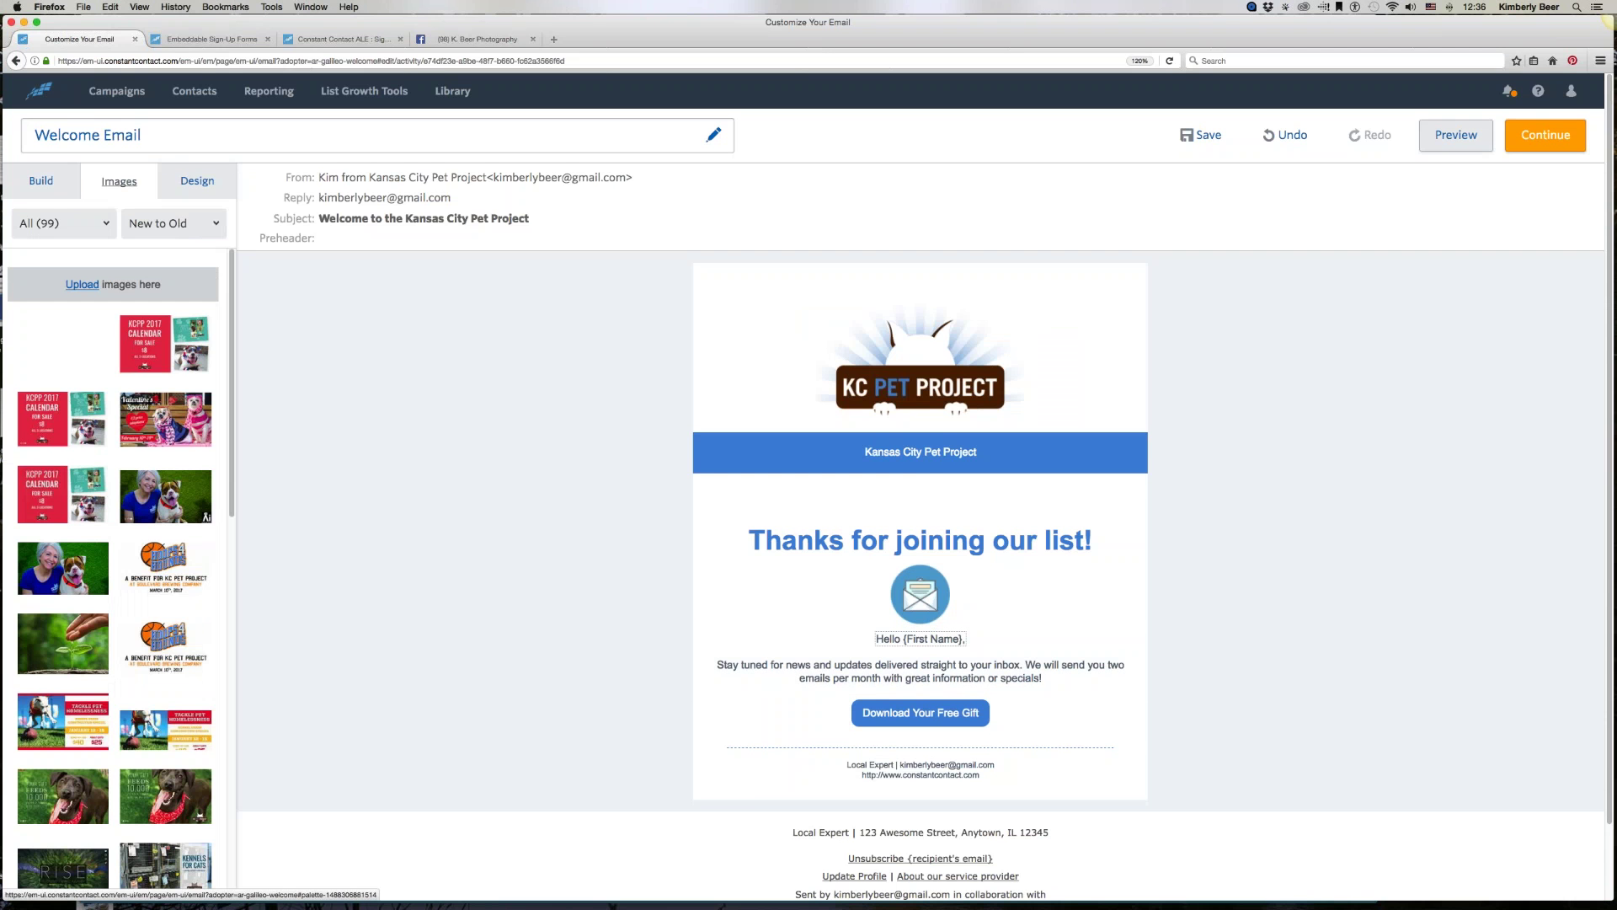
{"action": "left_click_drag", "start_coordinate": [777, 574], "coordinate": [867, 487]}
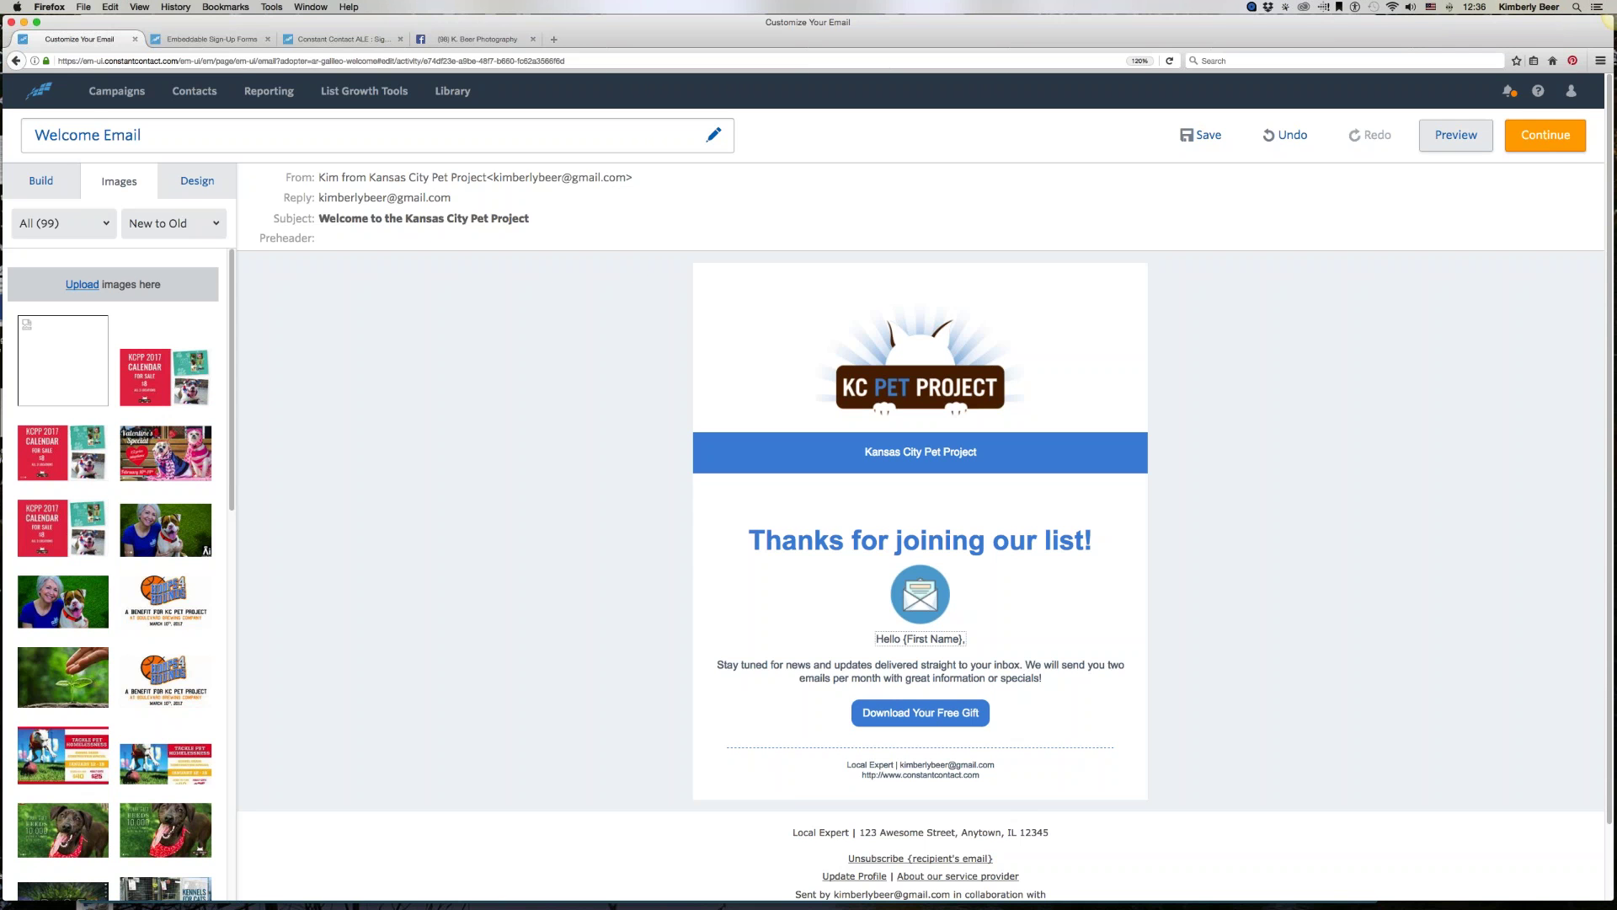
{"action": "left_click", "coordinate": [44, 181]}
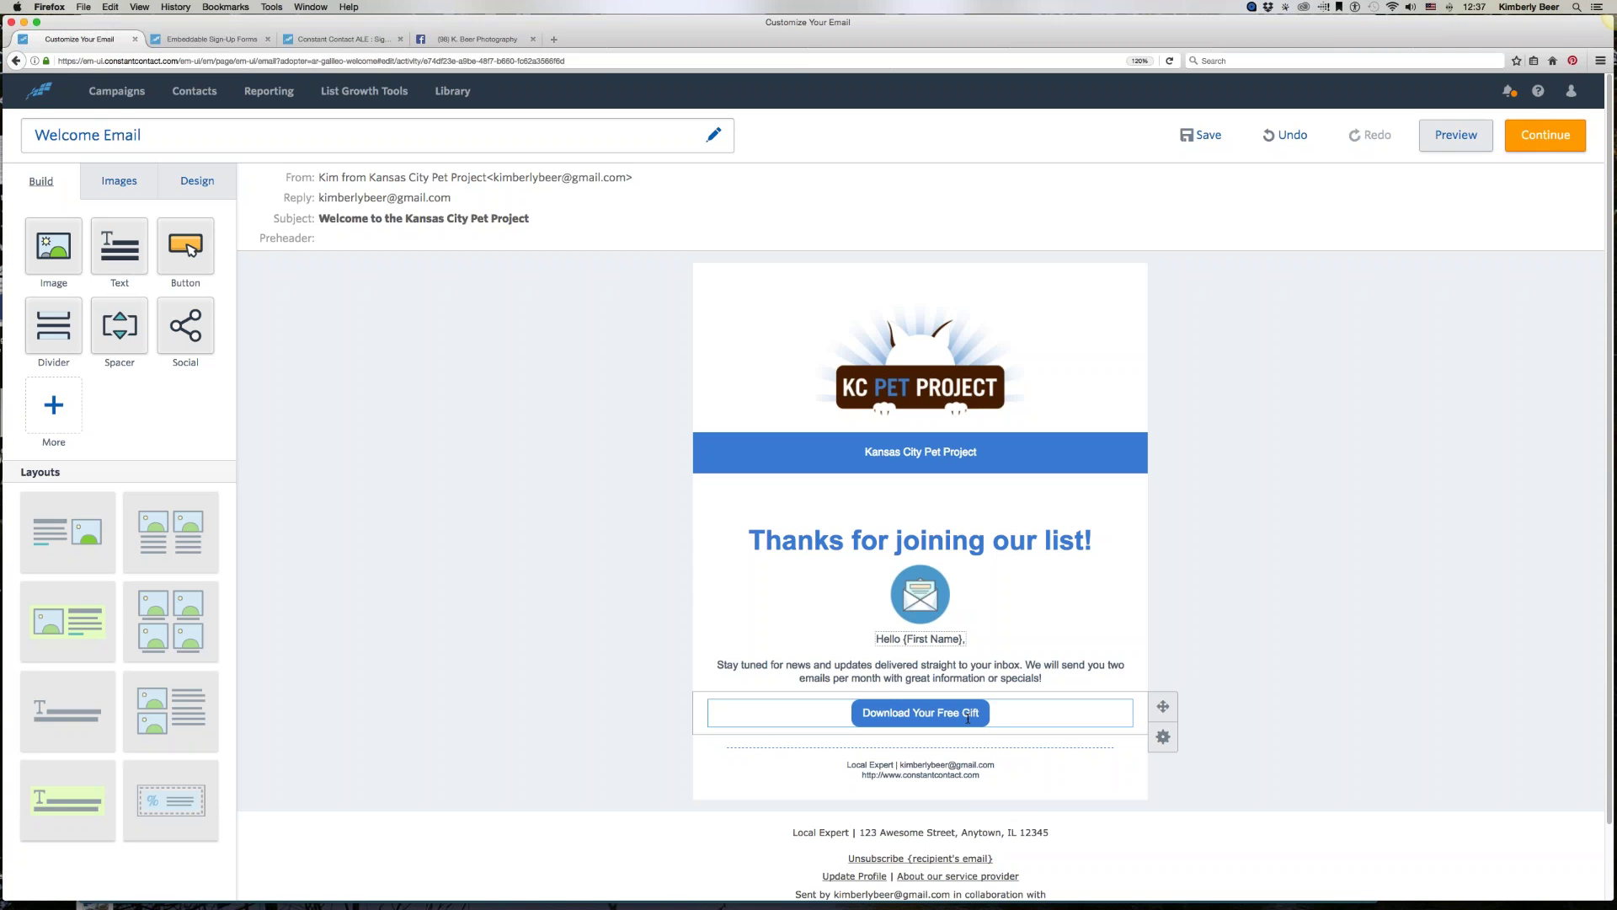
Step: Leave the Welcome Email editor for List Growth Tools, confirming that the page may be left
{"action": "left_click", "coordinate": [373, 91]}
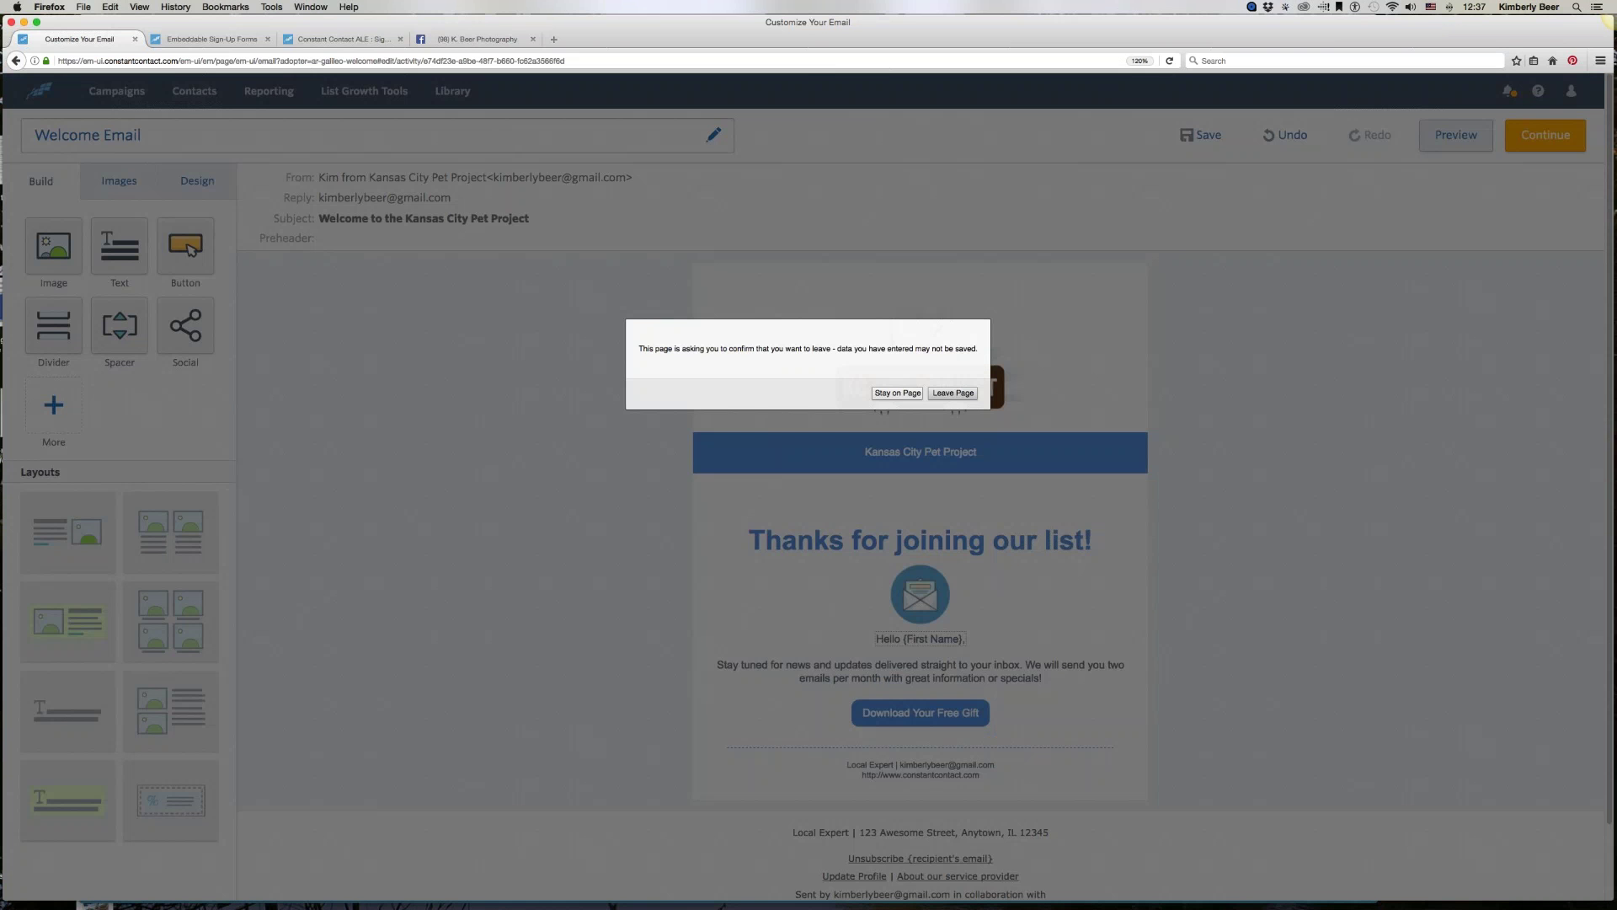
{"action": "key", "text": "Return"}
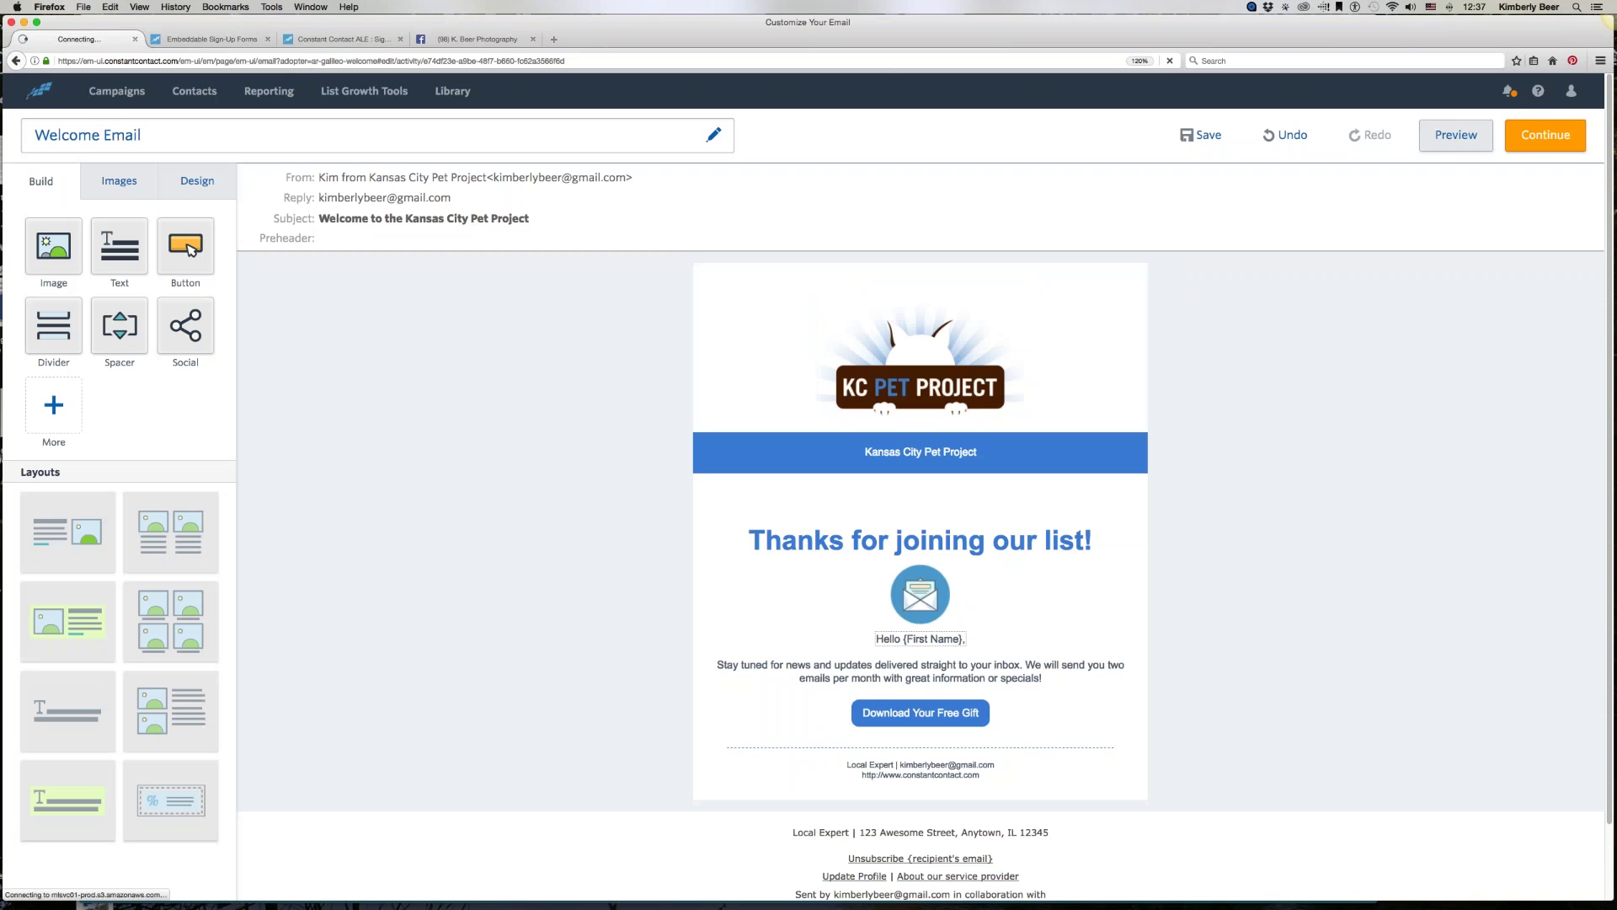